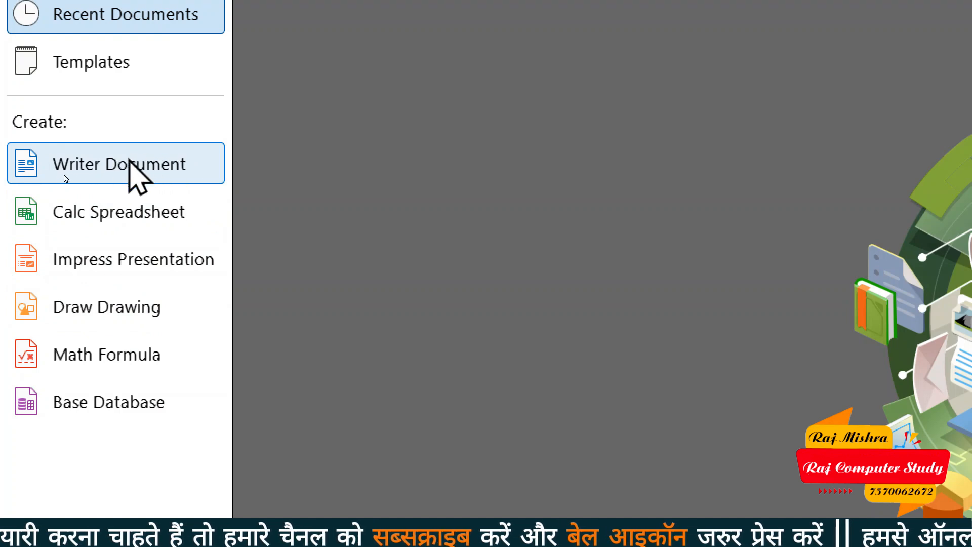
Create a blank Writer document, Untitled 1, from the Start Center, then minimize Writer
{"action": "left_click", "coordinate": [72, 179]}
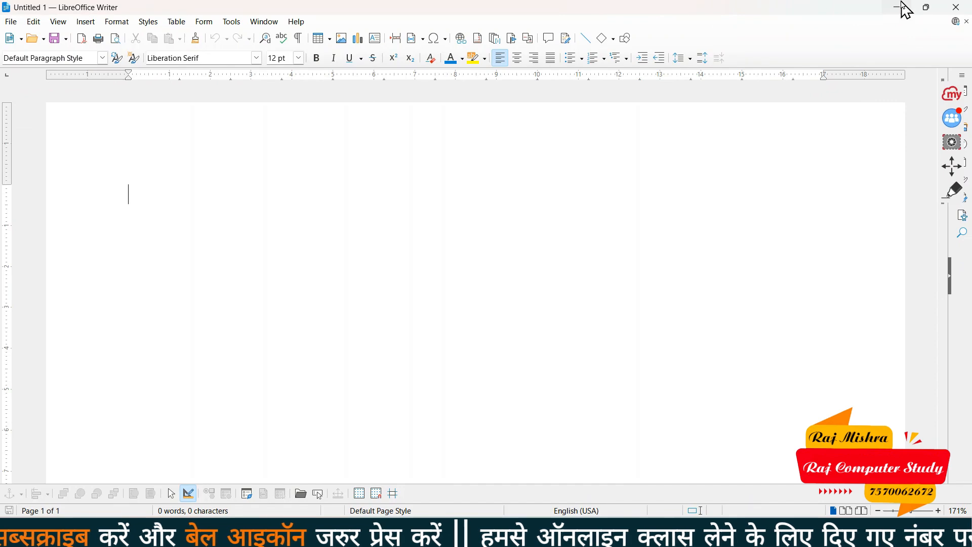
{"action": "left_click", "coordinate": [901, 6]}
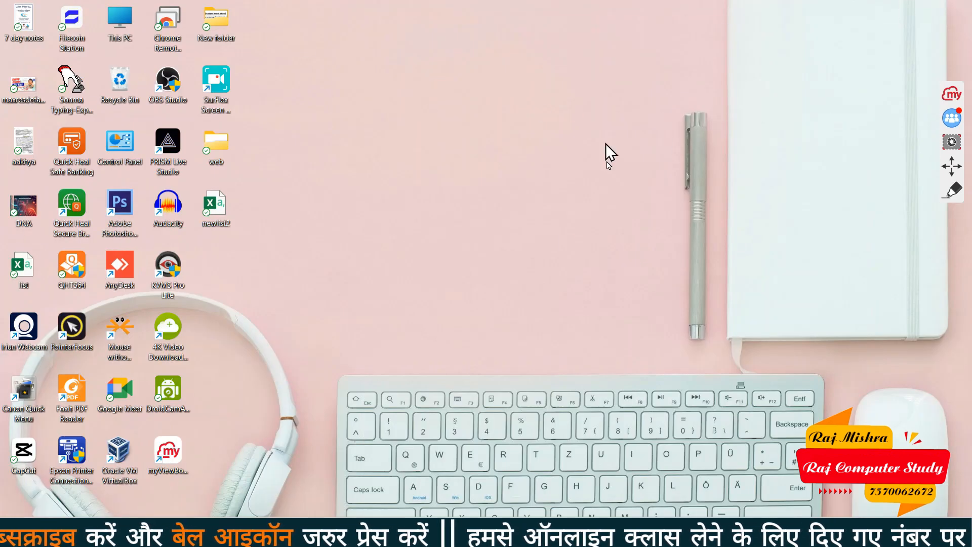
Restore Writer from the taskbar, resize and re-maximize it, then close the blank Untitled 1 document
{"action": "mouse_move", "coordinate": [730, 536]}
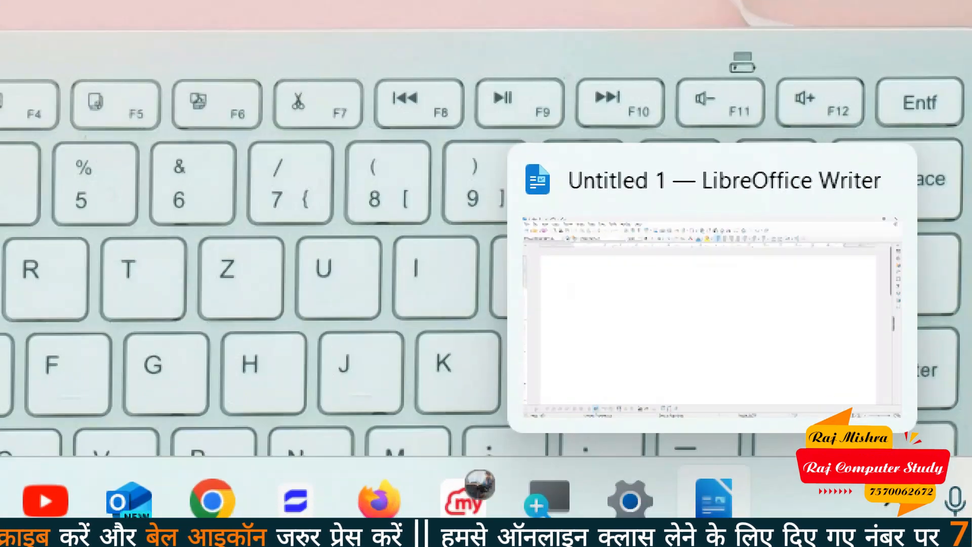
{"action": "left_click", "coordinate": [724, 514]}
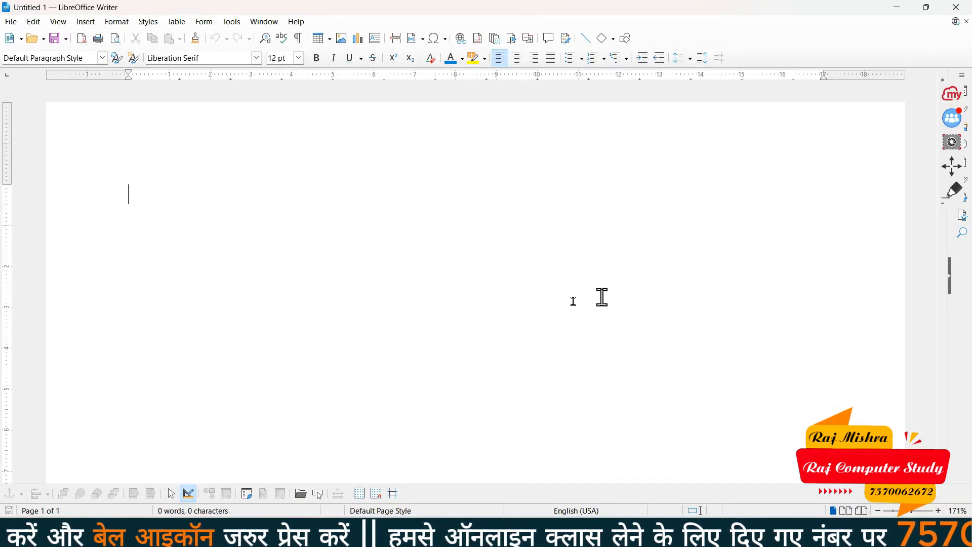
{"action": "left_click", "coordinate": [930, 9]}
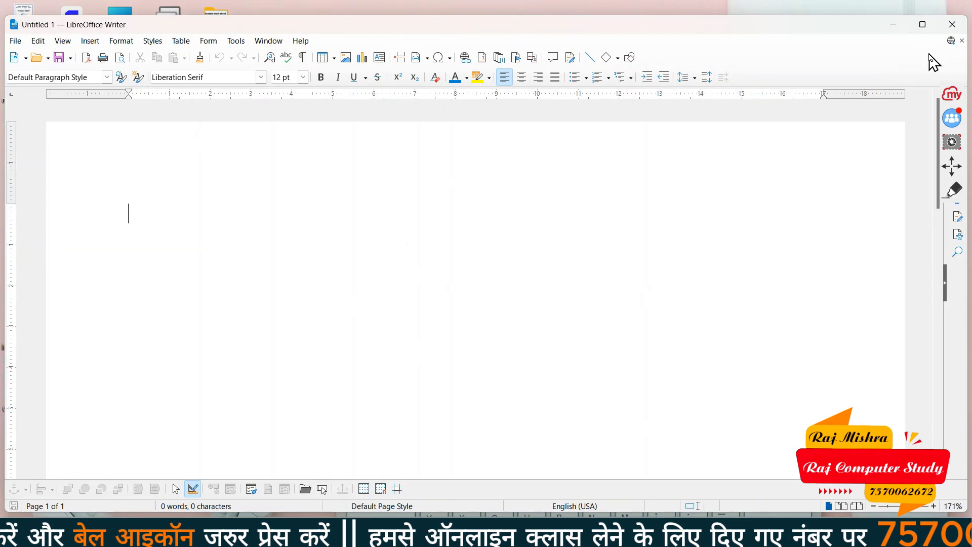
{"action": "left_click", "coordinate": [923, 26]}
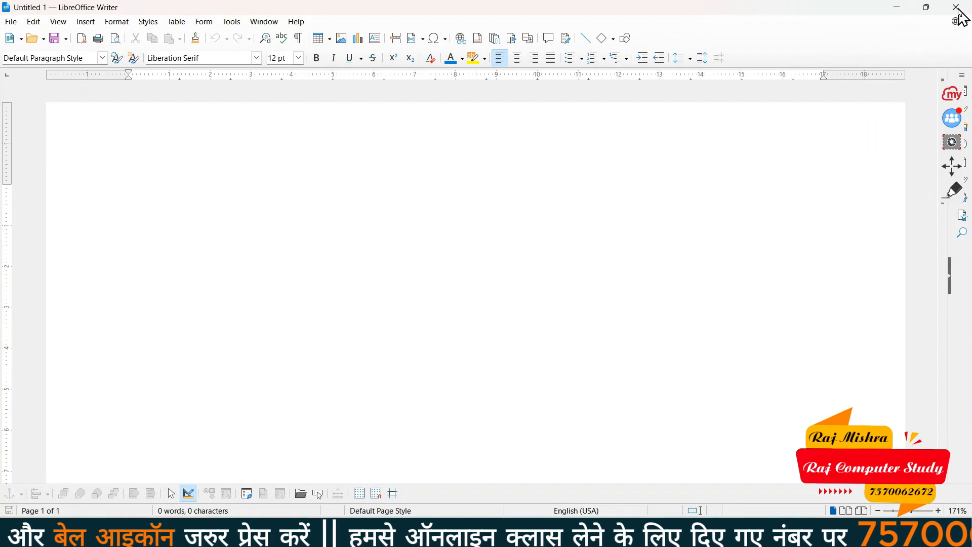
{"action": "left_click", "coordinate": [960, 8]}
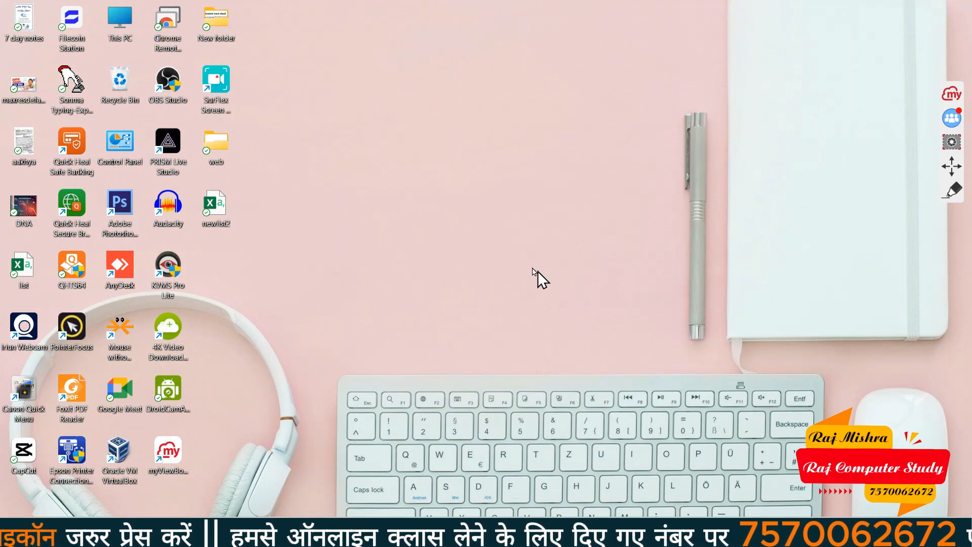
Add a whiteboard text box reading 'Writer -' and set its text size to 30
{"action": "left_click", "coordinate": [954, 96]}
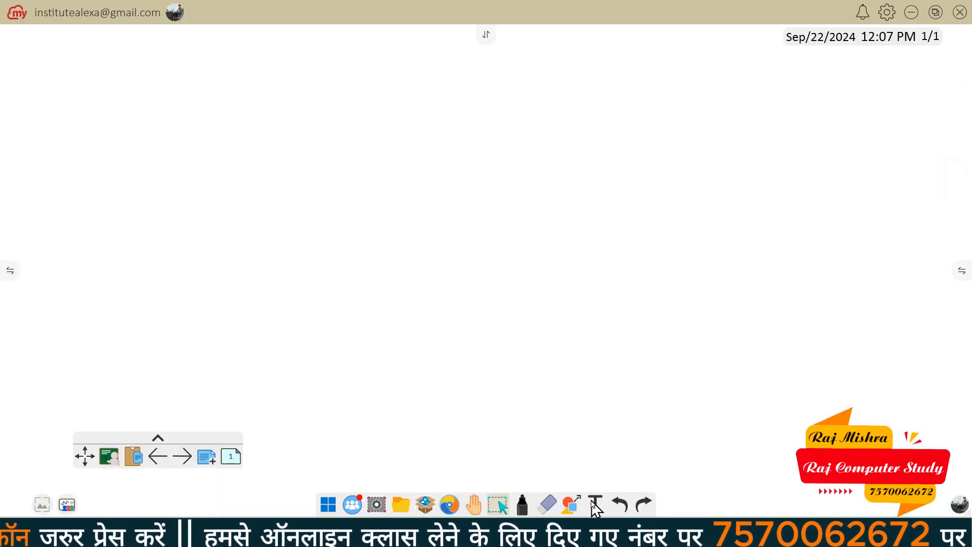
{"action": "left_click", "coordinate": [593, 503]}
{"action": "left_click", "coordinate": [237, 127]}
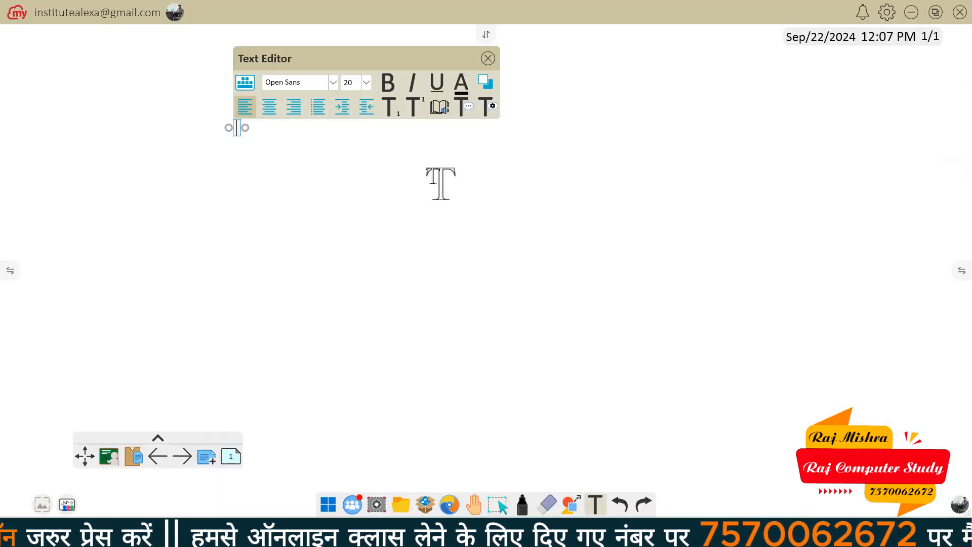
{"action": "type", "text": "Writer -"}
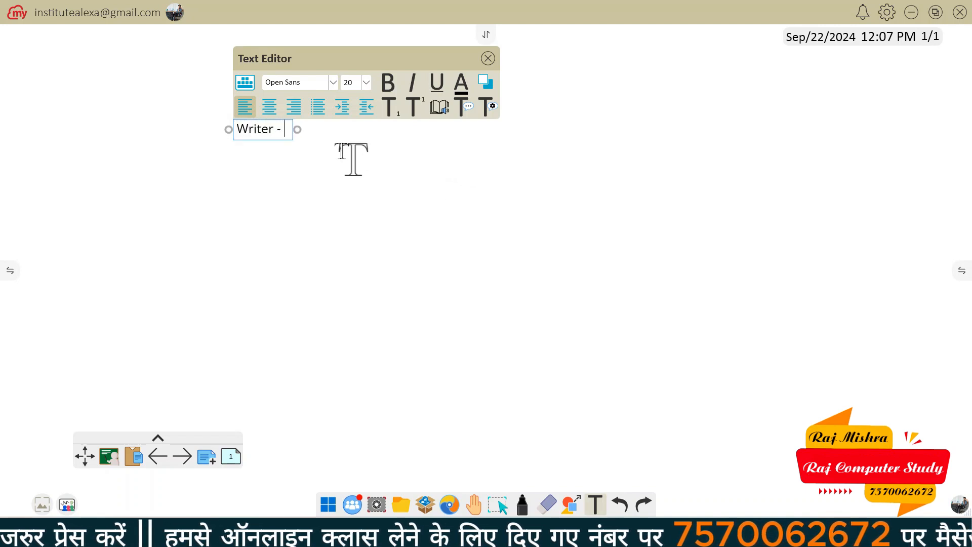
{"action": "triple_click", "coordinate": [290, 129]}
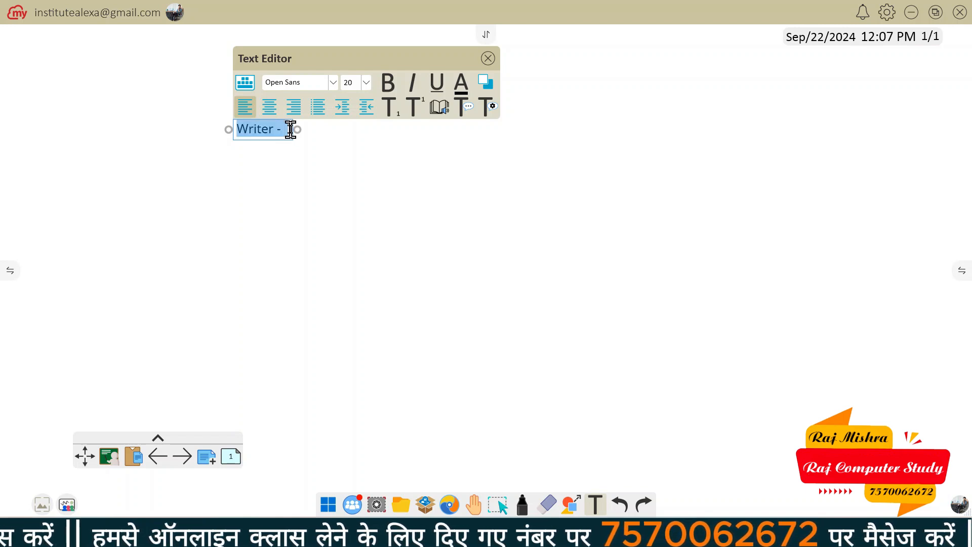
{"action": "left_click", "coordinate": [366, 82]}
{"action": "left_click", "coordinate": [357, 162]}
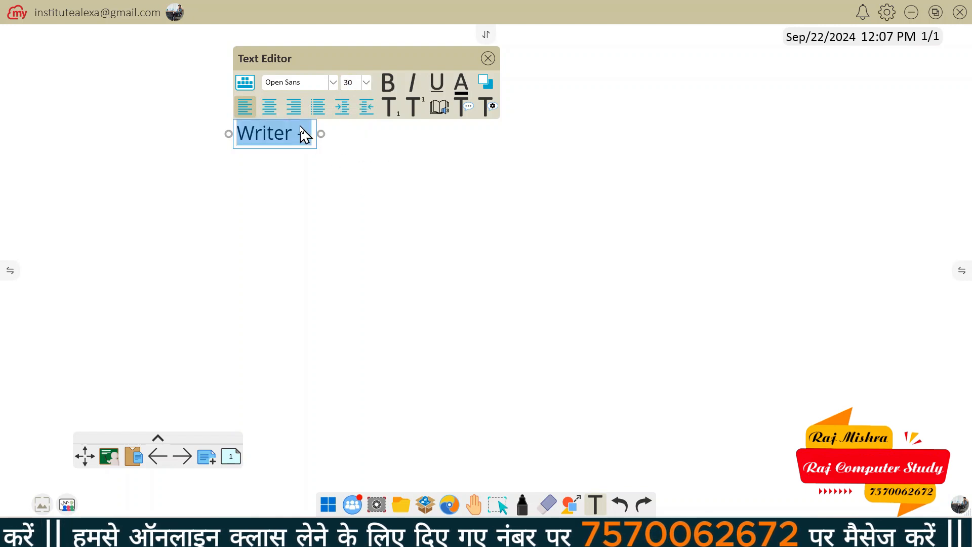
{"action": "left_click", "coordinate": [313, 146]}
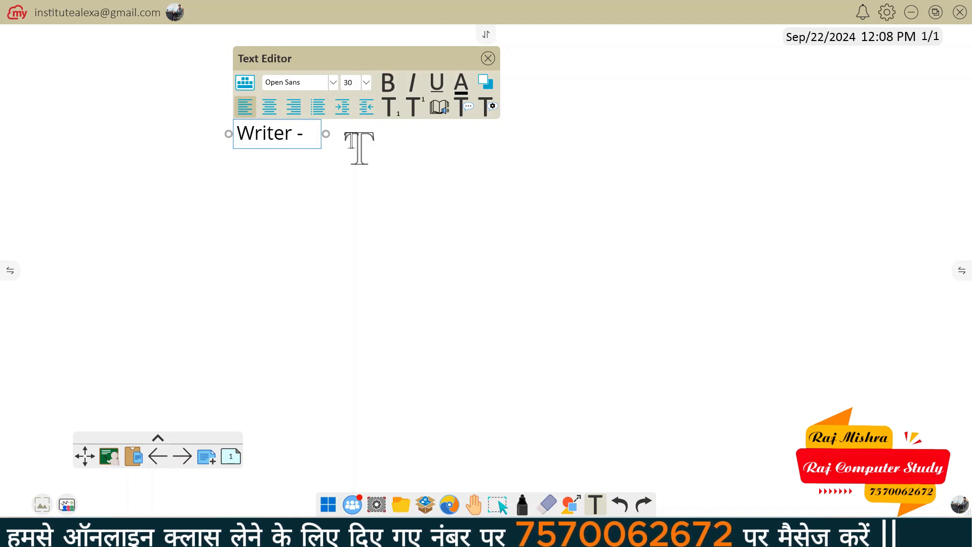
Continue the note with 'swriter', then 'calc - calc' and 'impress - simpress' on new lines
{"action": "type", "text": "s"}
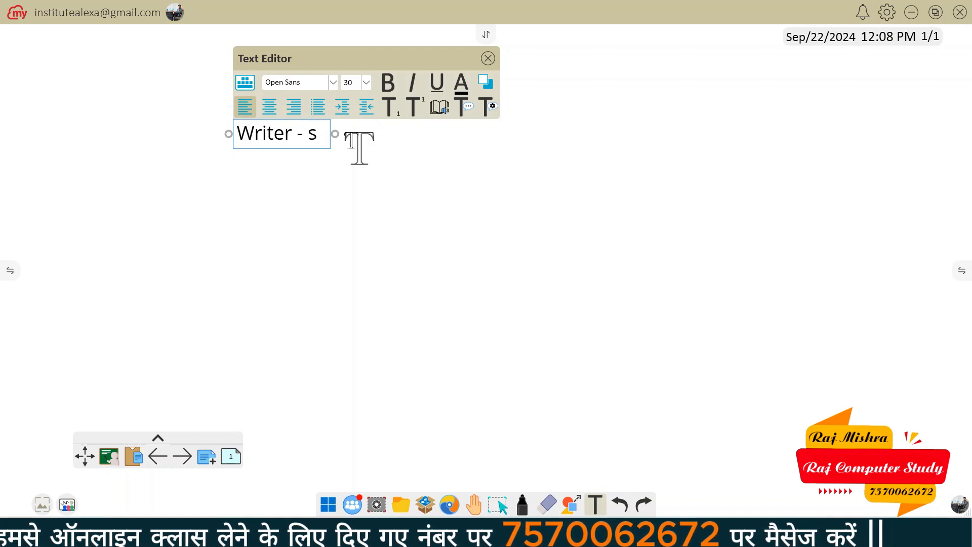
{"action": "type", "text": "writer"}
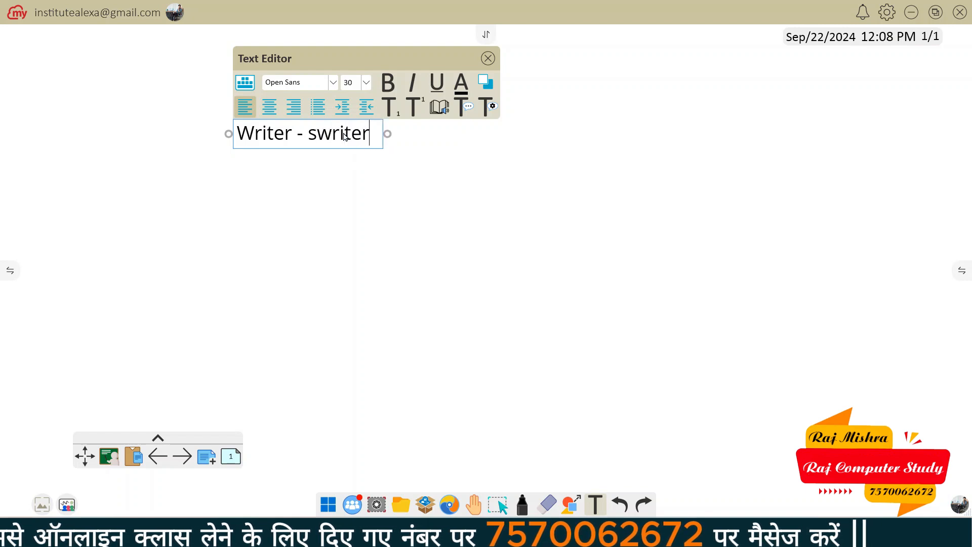
{"action": "key", "text": "Return"}
{"action": "key", "text": "Return"}
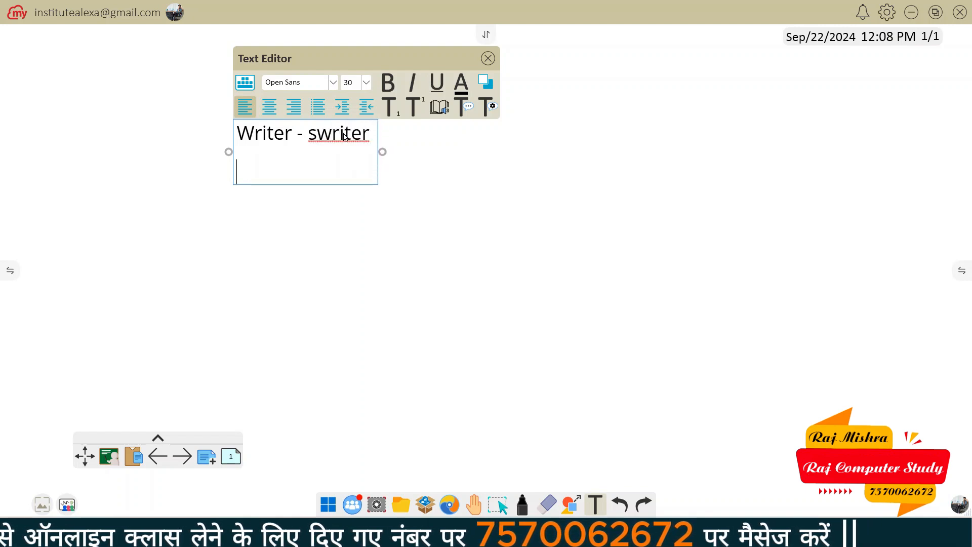
{"action": "type", "text": "calc - "}
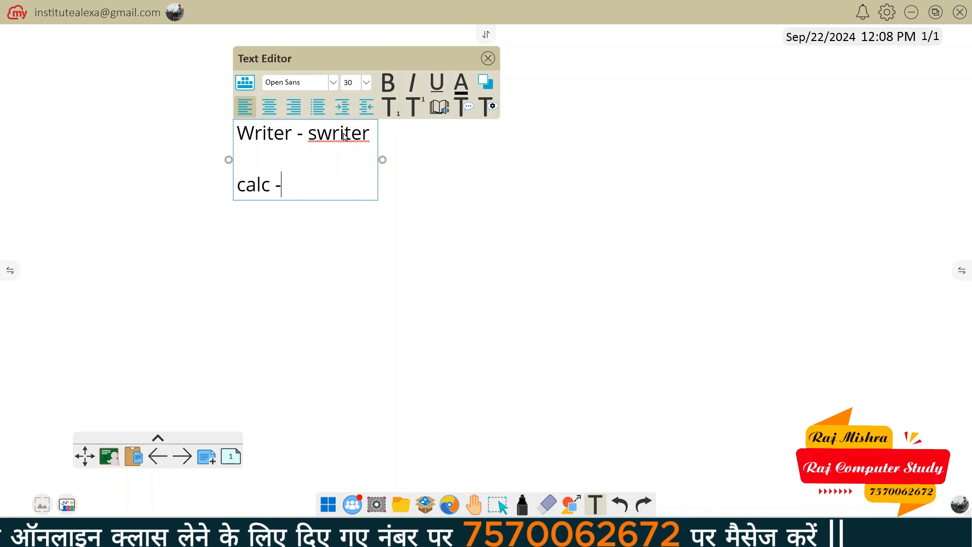
{"action": "type", "text": "calc"}
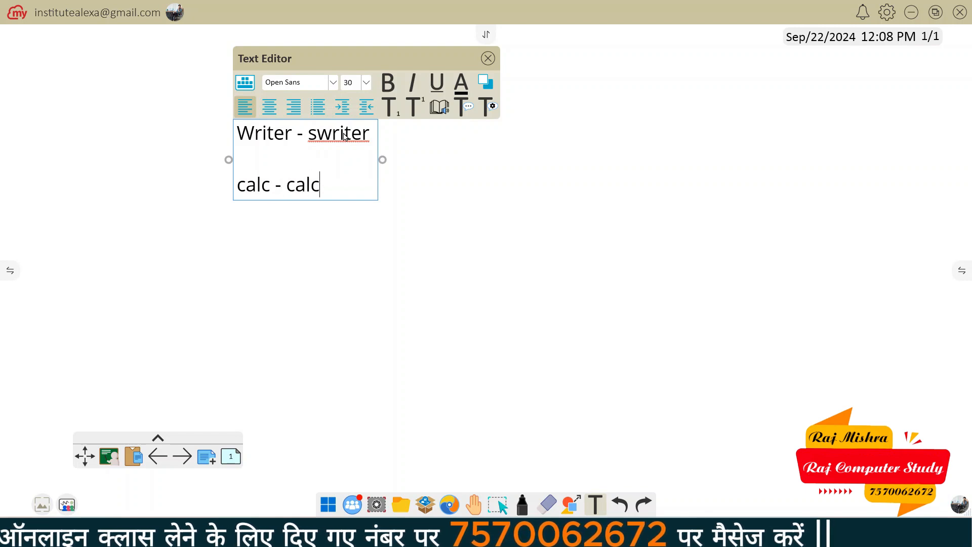
{"action": "key", "text": "Return"}
{"action": "key", "text": "Return"}
{"action": "key", "text": "Return"}
{"action": "type", "text": "im"}
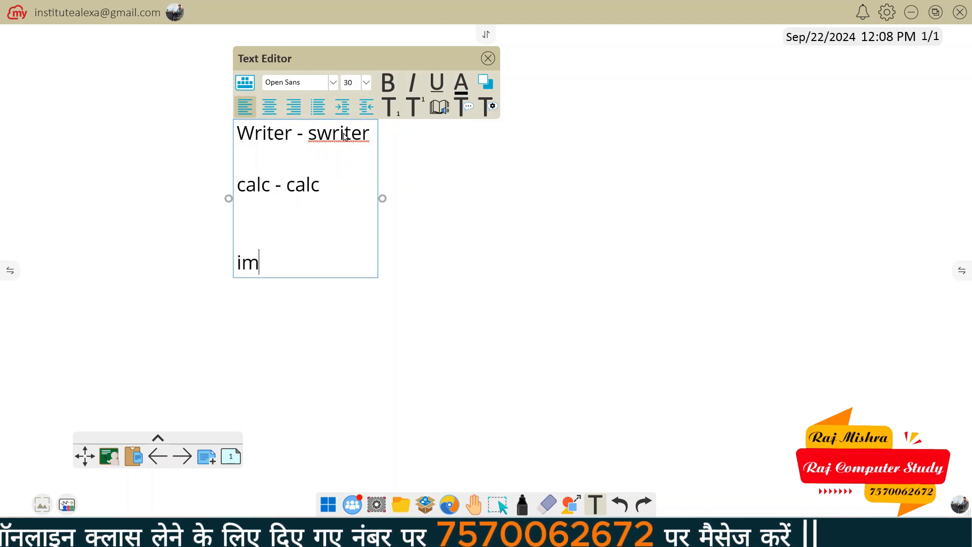
{"action": "type", "text": "press  -"}
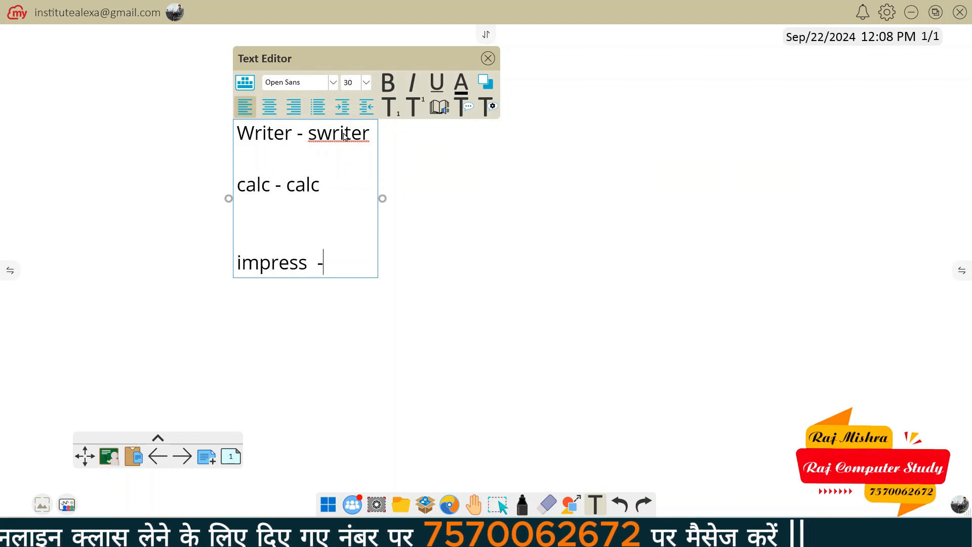
{"action": "type", "text": " simpress"}
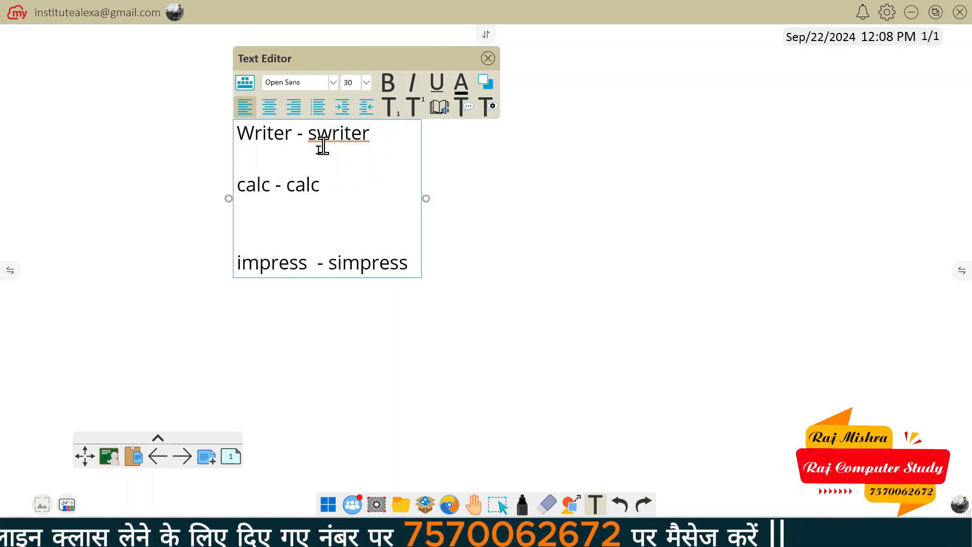
Correct the second calc to 'scalc' and select the words swriter and scalc
{"action": "left_click", "coordinate": [287, 185]}
{"action": "type", "text": "s"}
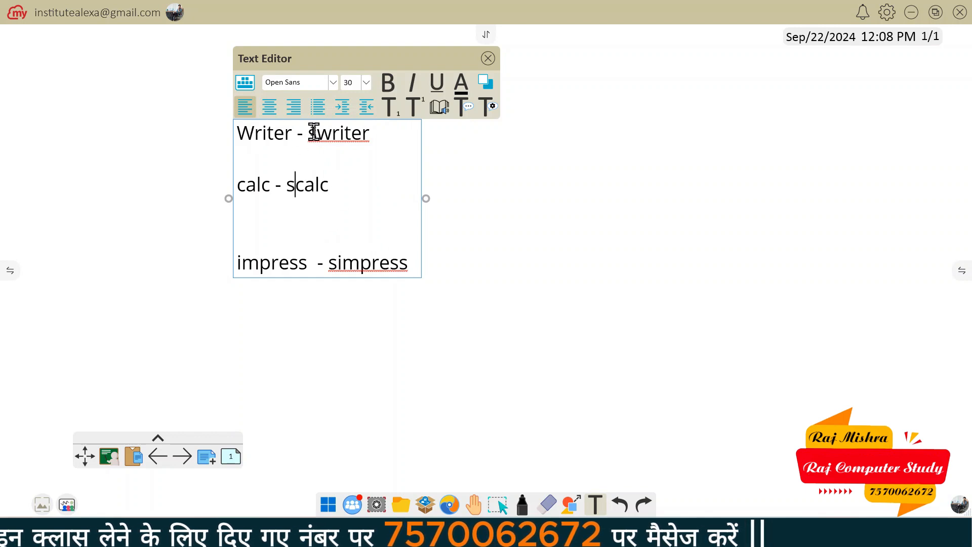
{"action": "left_click_drag", "start_coordinate": [308, 132], "coordinate": [397, 130]}
{"action": "left_click_drag", "start_coordinate": [287, 185], "coordinate": [333, 184]}
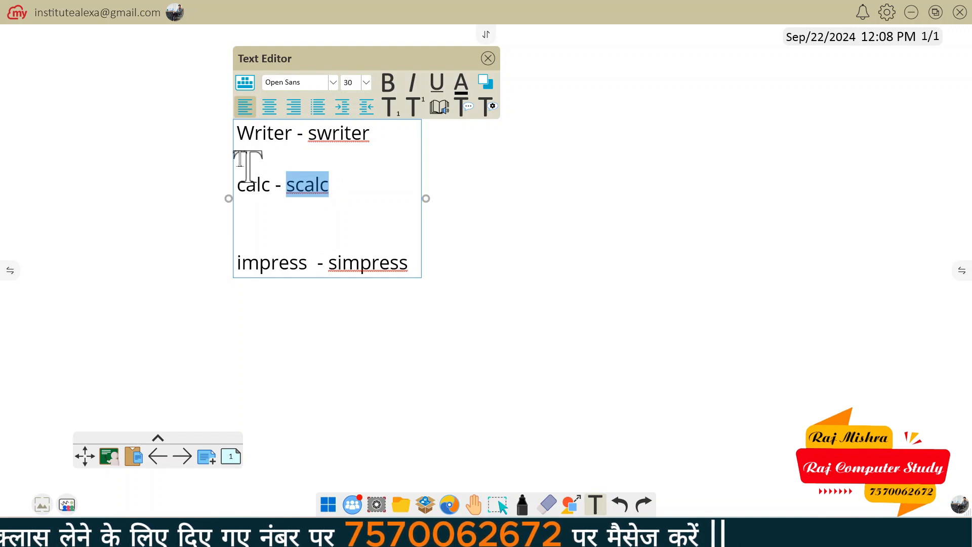
Append '- .odt', '- .ods' and '- .odp' to the three lines, fixing the .odp typo
{"action": "left_click", "coordinate": [385, 133]}
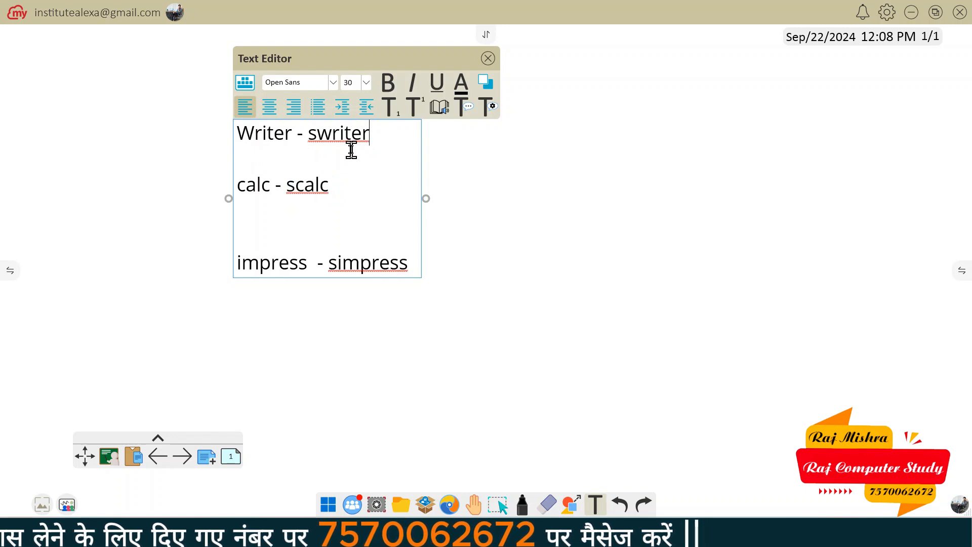
{"action": "type", "text": "-"}
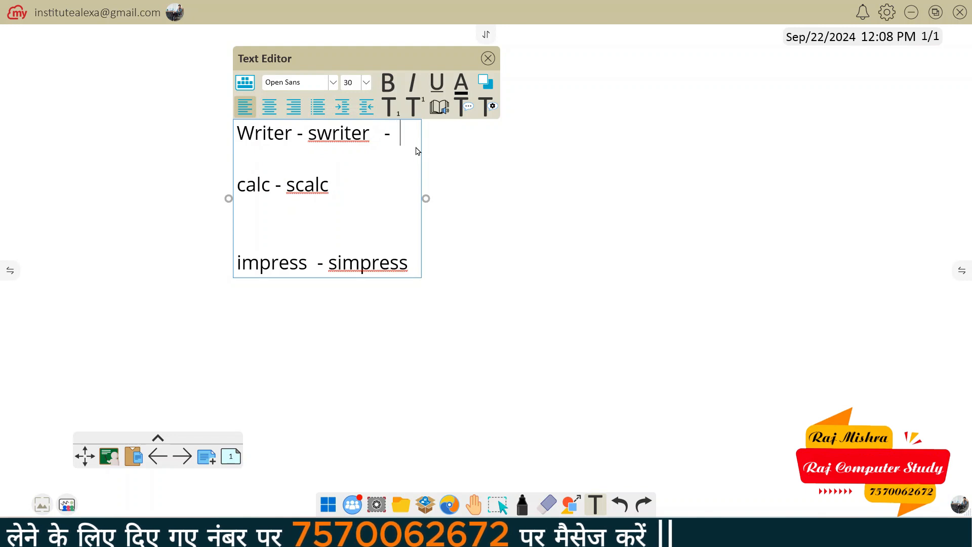
{"action": "type", "text": "  ."}
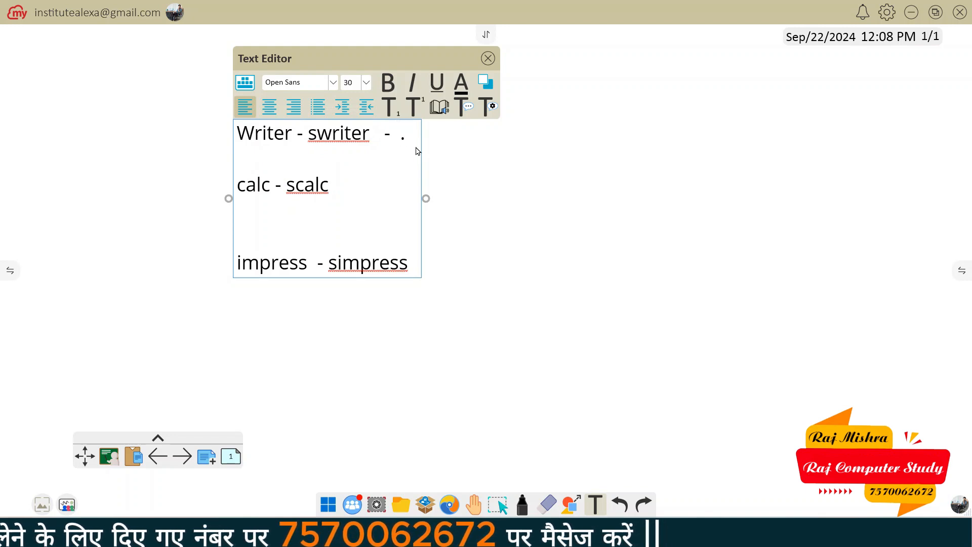
{"action": "type", "text": "odt"}
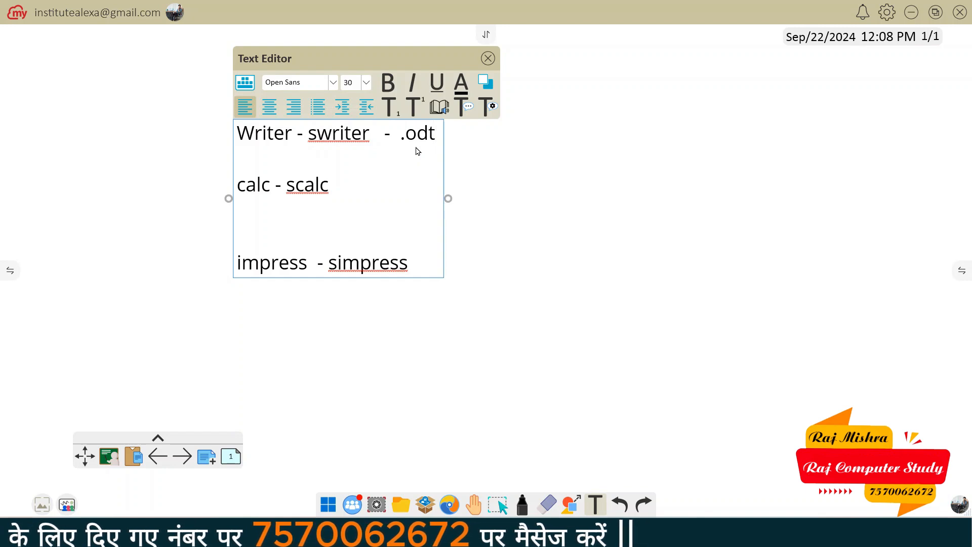
{"action": "left_click", "coordinate": [354, 187]}
{"action": "type", "text": "-"}
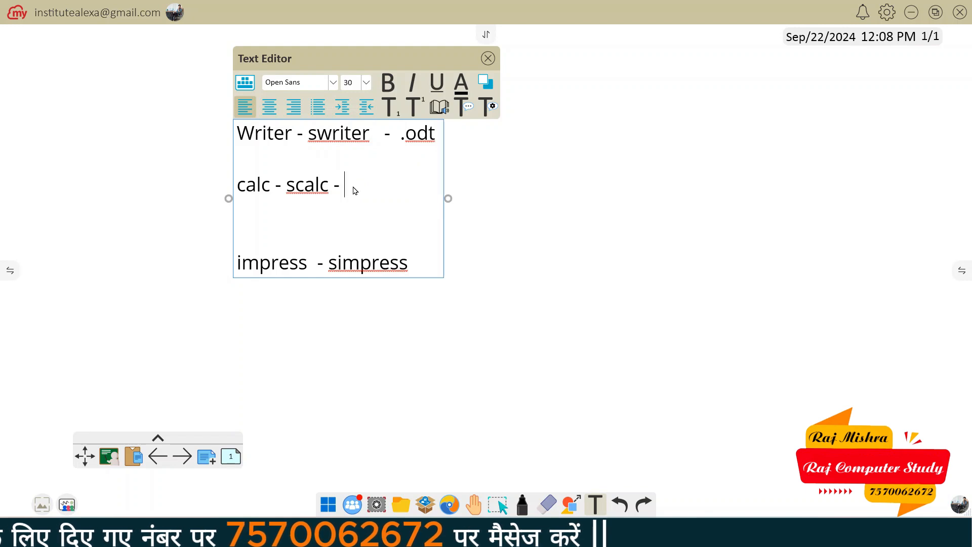
{"action": "type", "text": " .ods"}
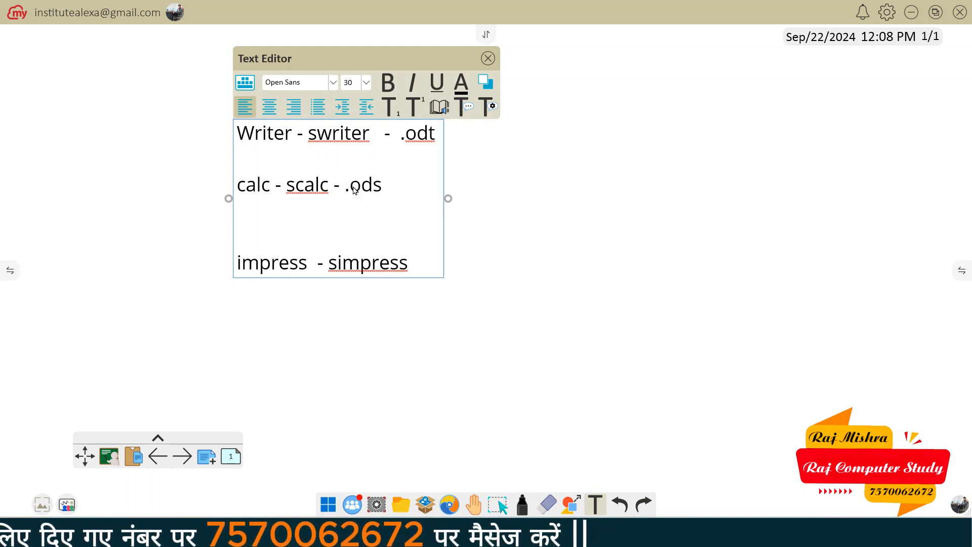
{"action": "left_click", "coordinate": [416, 265]}
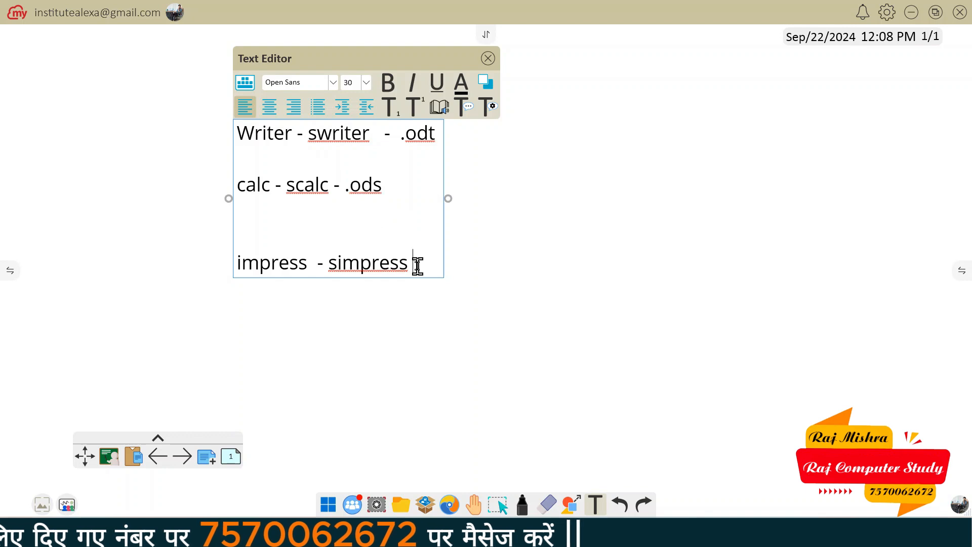
{"action": "type", "text": "- "}
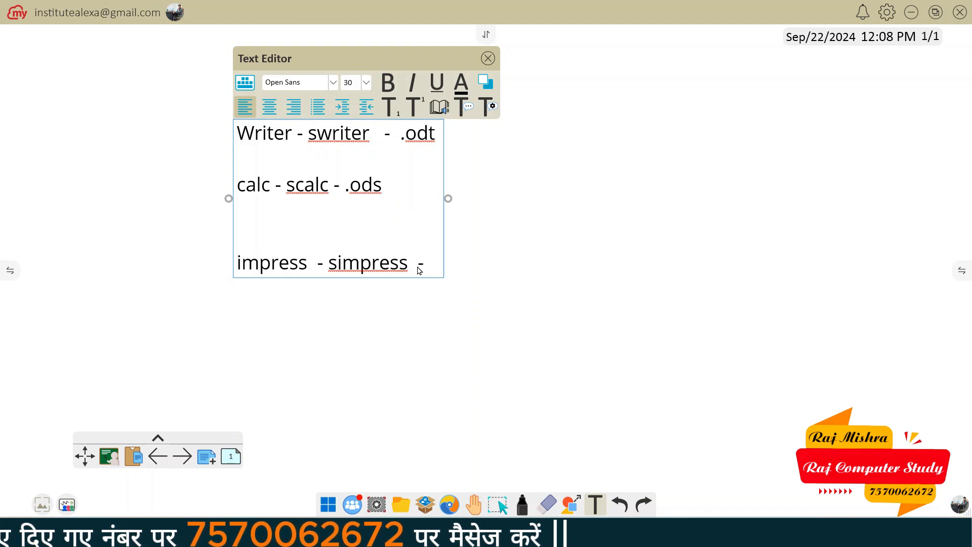
{"action": "type", "text": "od."}
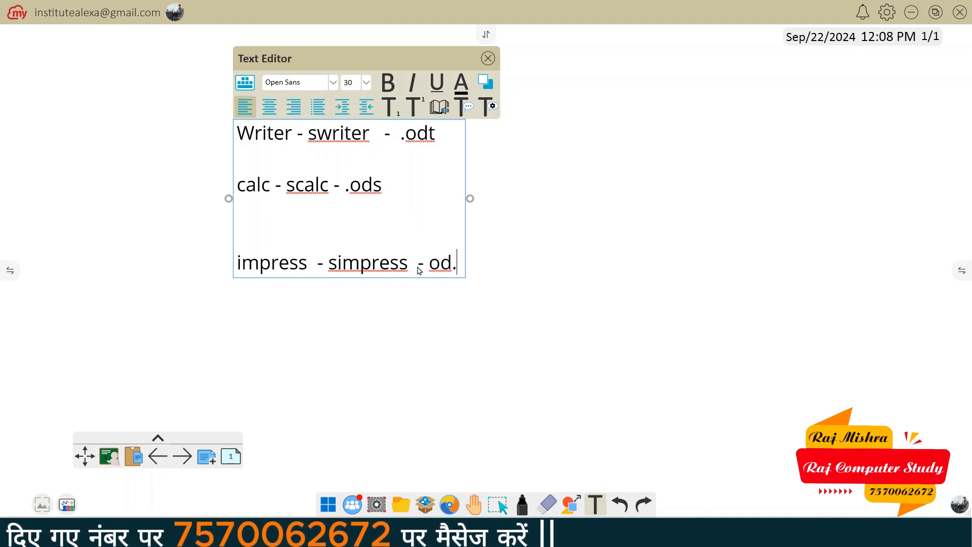
{"action": "key", "text": "BackSpace"}
{"action": "type", "text": "p"}
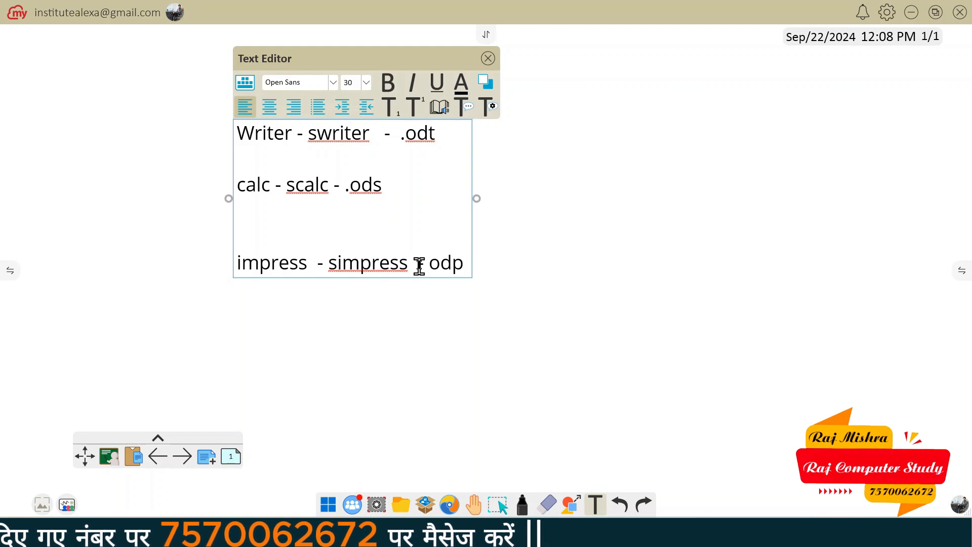
{"action": "left_click", "coordinate": [434, 261]}
{"action": "type", "text": "."}
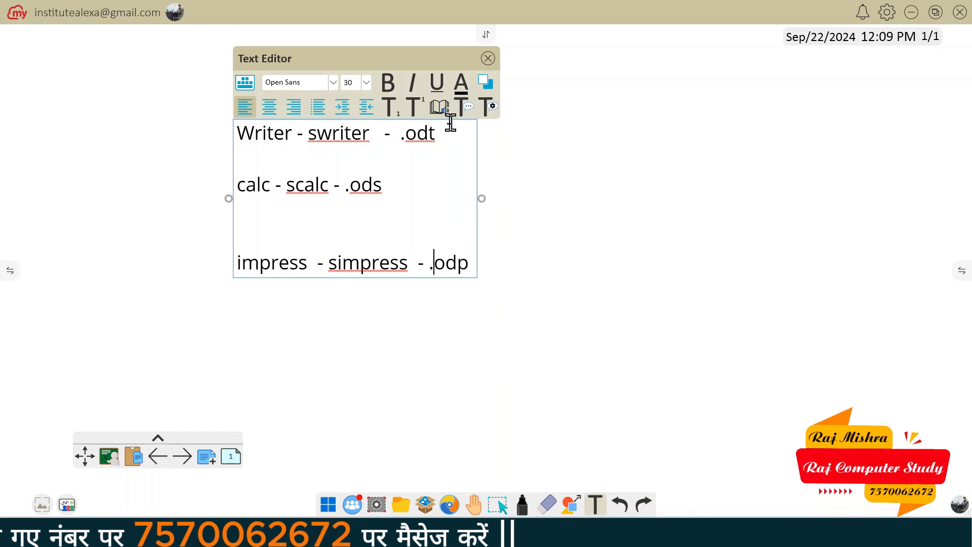
Close the Text Editor so the Writer/calc/impress note is placed on the whiteboard
{"action": "left_click", "coordinate": [603, 293]}
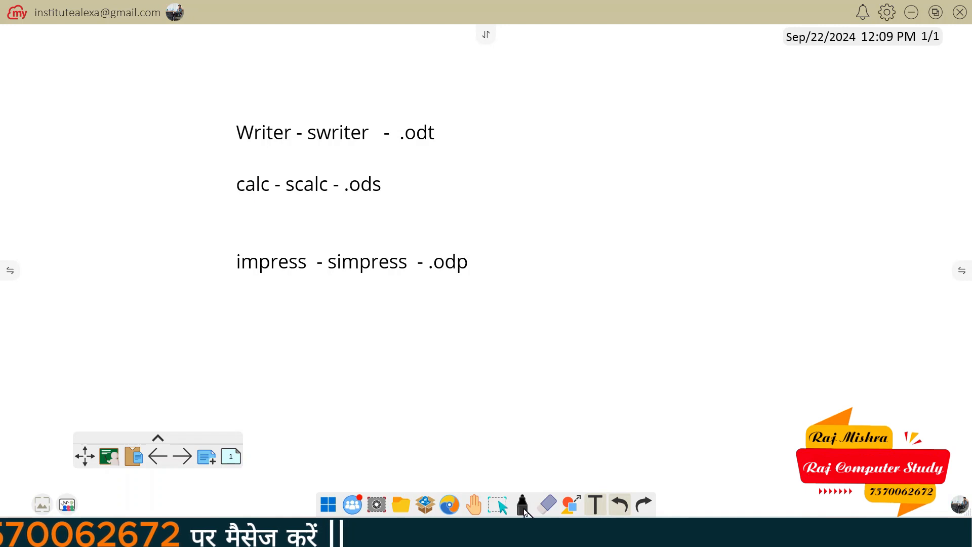
With the pen, underline .odt, .ods and .odp and draw arrows pointing at .odt and .ods
{"action": "left_click", "coordinate": [523, 506]}
{"action": "left_click_drag", "start_coordinate": [404, 147], "coordinate": [449, 147]}
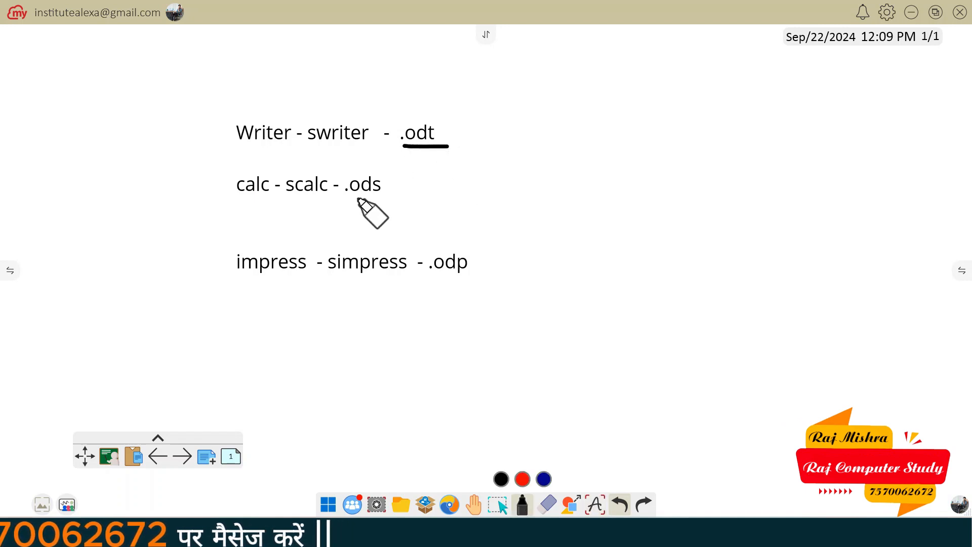
{"action": "left_click_drag", "start_coordinate": [352, 198], "coordinate": [394, 196]}
{"action": "left_click_drag", "start_coordinate": [431, 283], "coordinate": [459, 278]}
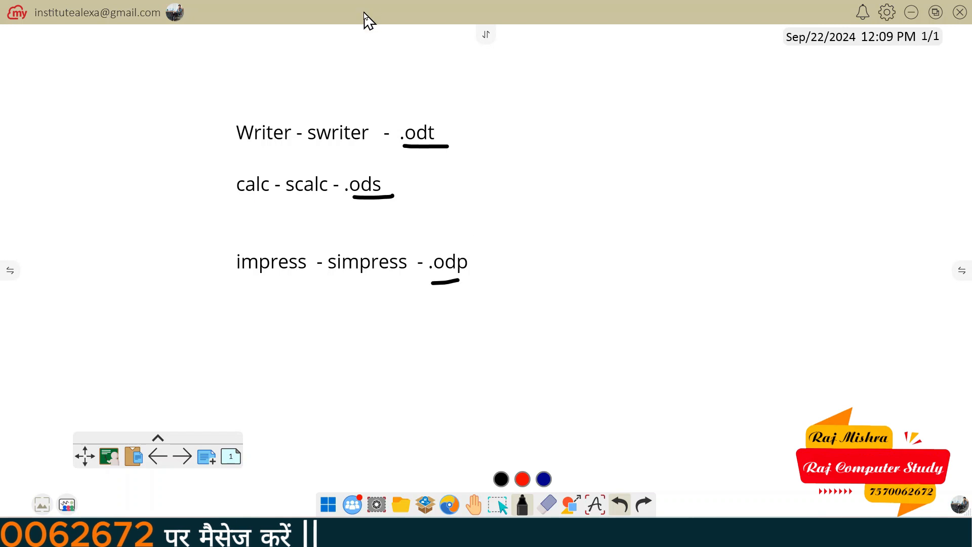
{"action": "mouse_move", "coordinate": [379, 67]}
{"action": "left_mouse_down"}
{"action": "mouse_move", "coordinate": [412, 96]}
{"action": "mouse_move", "coordinate": [415, 118]}
{"action": "mouse_move", "coordinate": [425, 105]}
{"action": "left_mouse_up"}
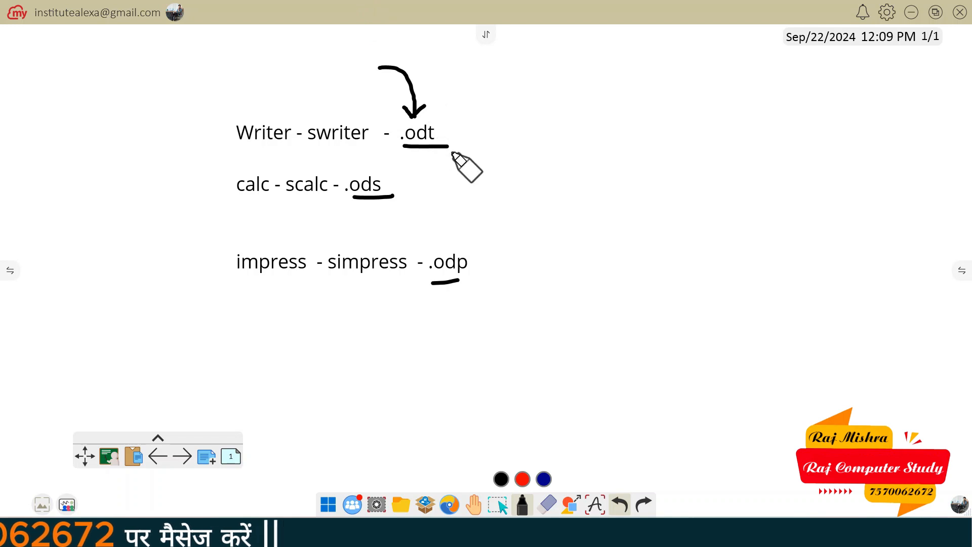
{"action": "mouse_move", "coordinate": [487, 145]}
{"action": "left_mouse_down"}
{"action": "mouse_move", "coordinate": [448, 131]}
{"action": "mouse_move", "coordinate": [458, 145]}
{"action": "left_mouse_up"}
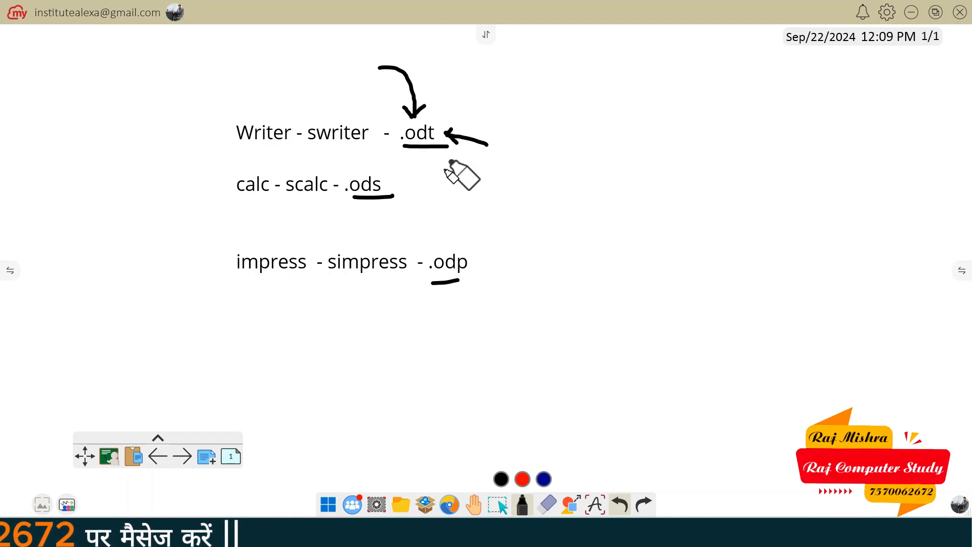
{"action": "mouse_move", "coordinate": [449, 203]}
{"action": "left_mouse_down"}
{"action": "mouse_move", "coordinate": [392, 195]}
{"action": "mouse_move", "coordinate": [405, 206]}
{"action": "left_mouse_up"}
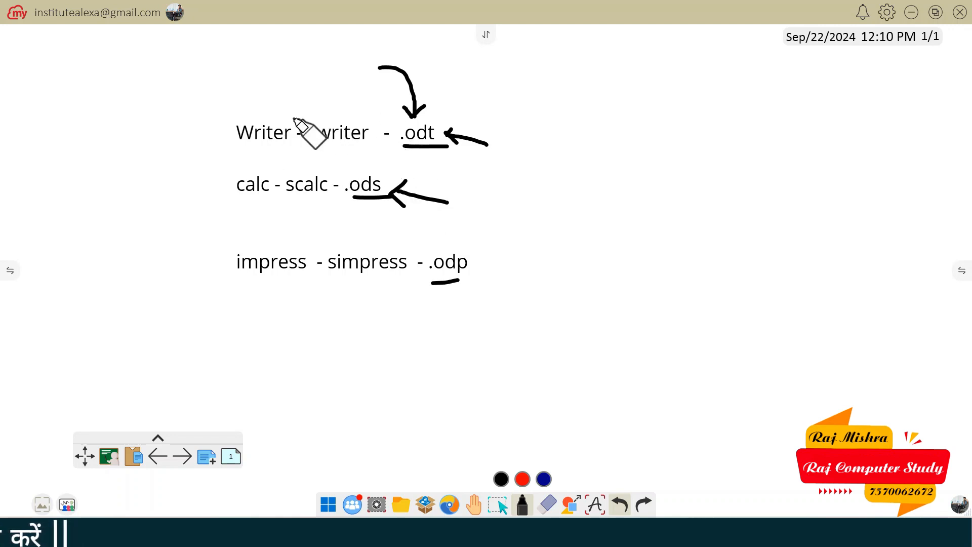
Draw an arrow above 'Writer - swriter', underline swriter, scalc and simpress, then return to the desktop
{"action": "mouse_move", "coordinate": [262, 110]}
{"action": "left_mouse_down"}
{"action": "mouse_move", "coordinate": [332, 93]}
{"action": "mouse_move", "coordinate": [331, 108]}
{"action": "mouse_move", "coordinate": [339, 98]}
{"action": "left_mouse_up"}
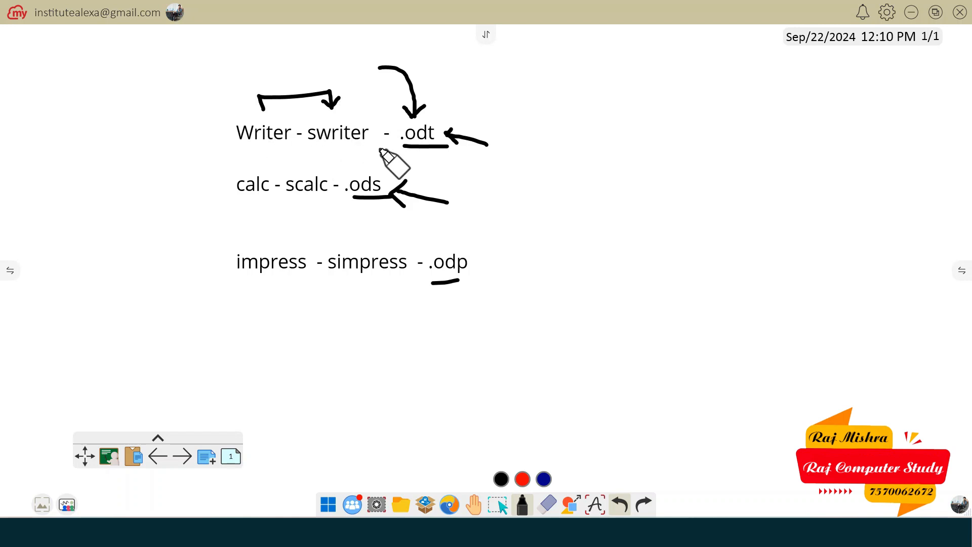
{"action": "left_click_drag", "start_coordinate": [380, 147], "coordinate": [301, 147]}
{"action": "left_click_drag", "start_coordinate": [282, 207], "coordinate": [321, 206]}
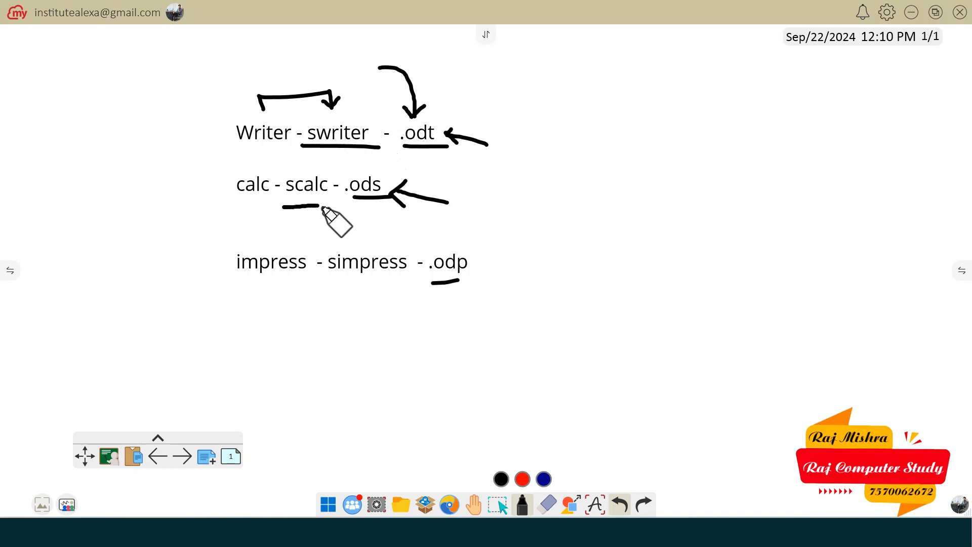
{"action": "left_click_drag", "start_coordinate": [349, 273], "coordinate": [373, 275]}
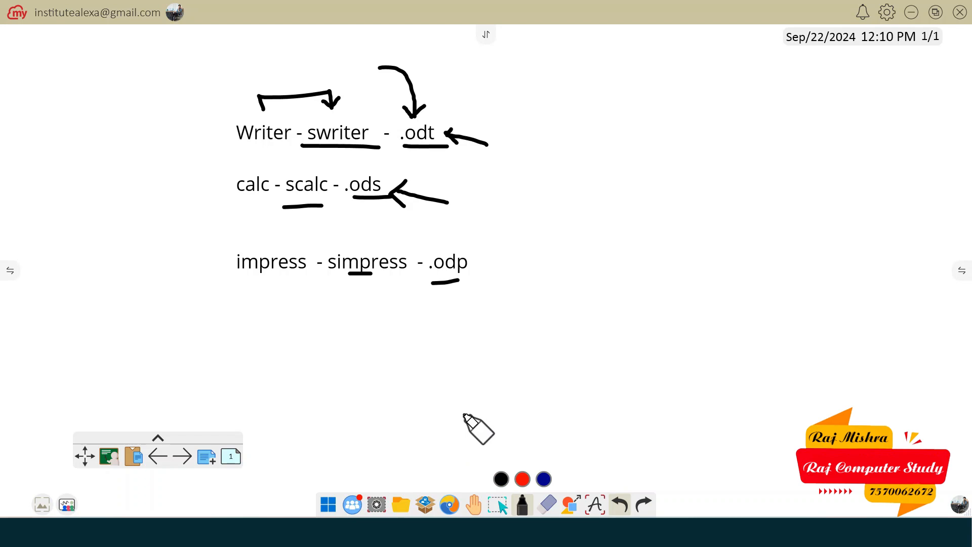
{"action": "left_click", "coordinate": [328, 504]}
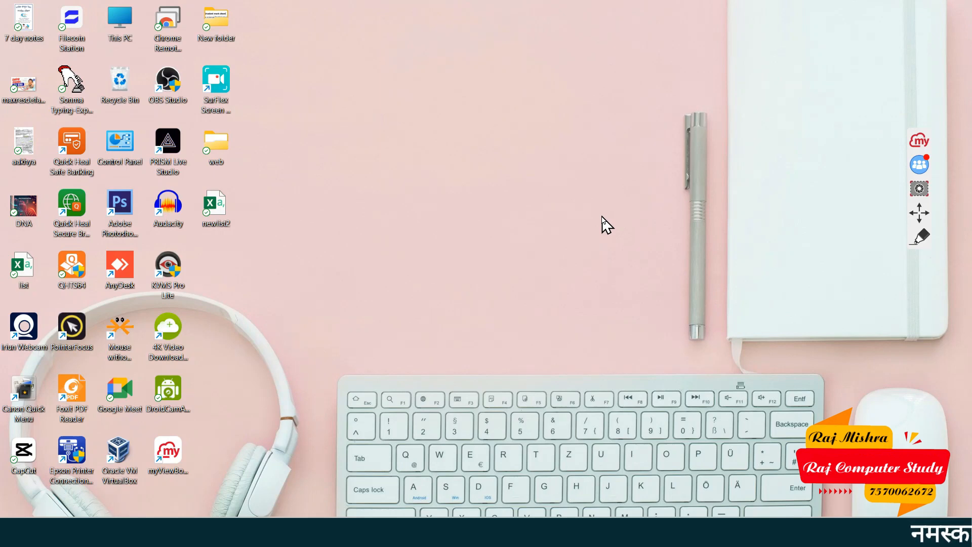
{"action": "key", "text": "super+r"}
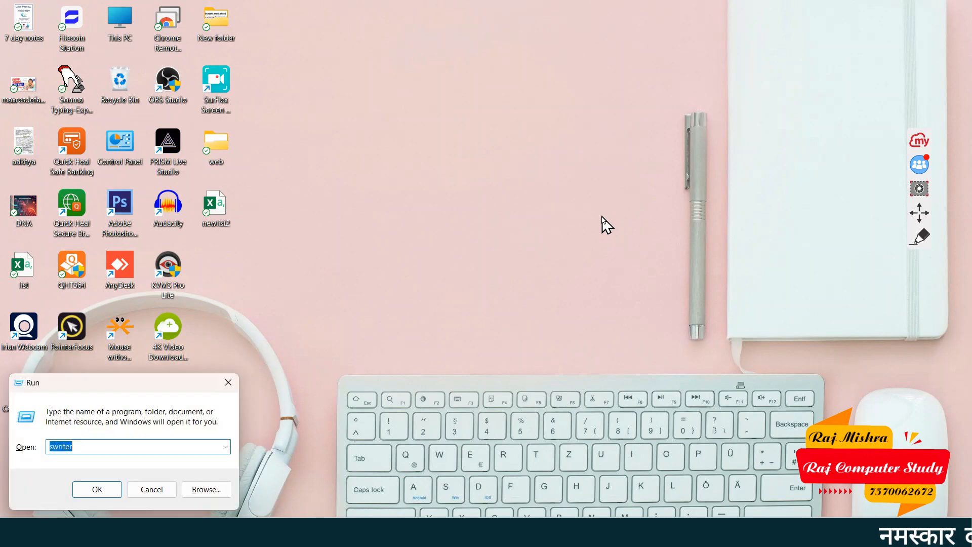
{"action": "type", "text": "osk"}
{"action": "key", "text": "Return"}
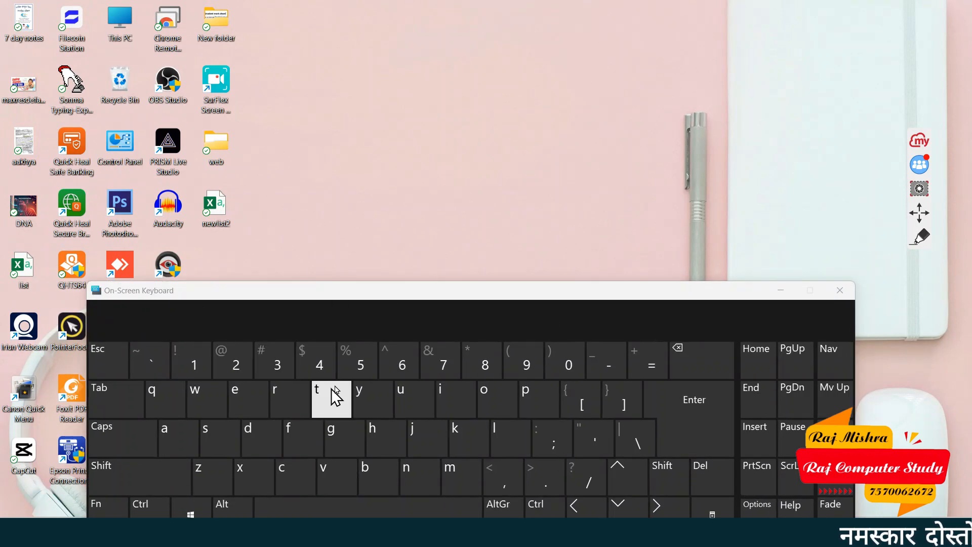
{"action": "left_click_drag", "start_coordinate": [452, 296], "coordinate": [462, 243]}
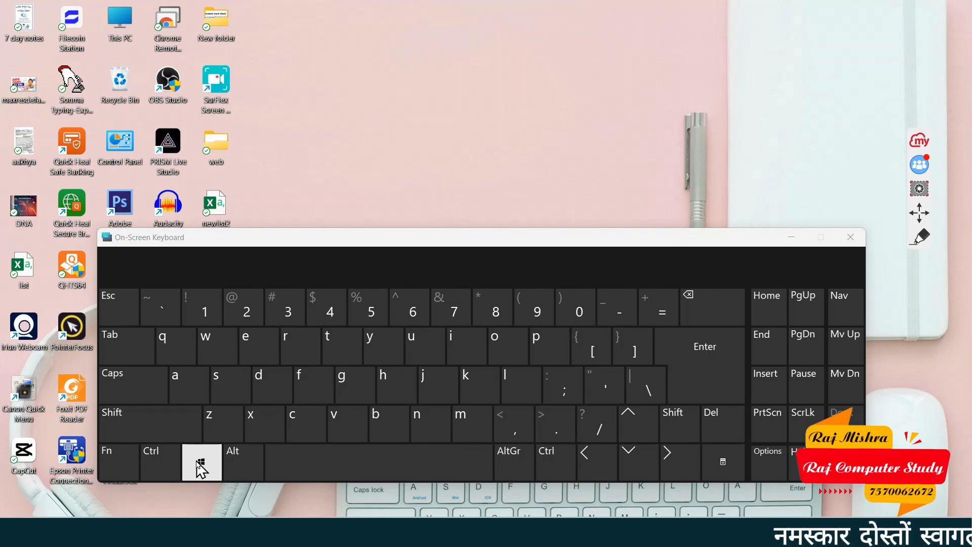
{"action": "left_click", "coordinate": [789, 238]}
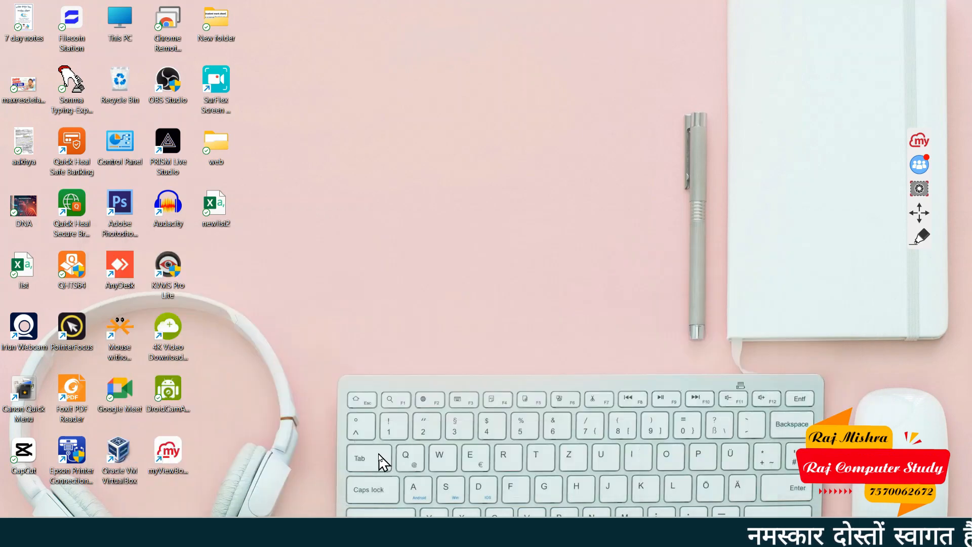
Open the Run dialog with Win+R and replace 'osk' with the command 'swriter'
{"action": "key", "text": "super+r"}
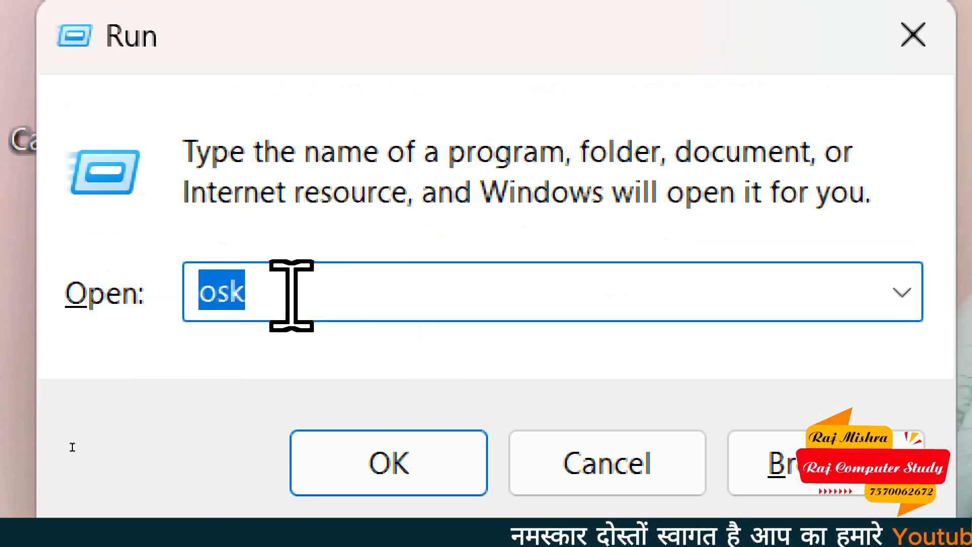
{"action": "left_click", "coordinate": [292, 295]}
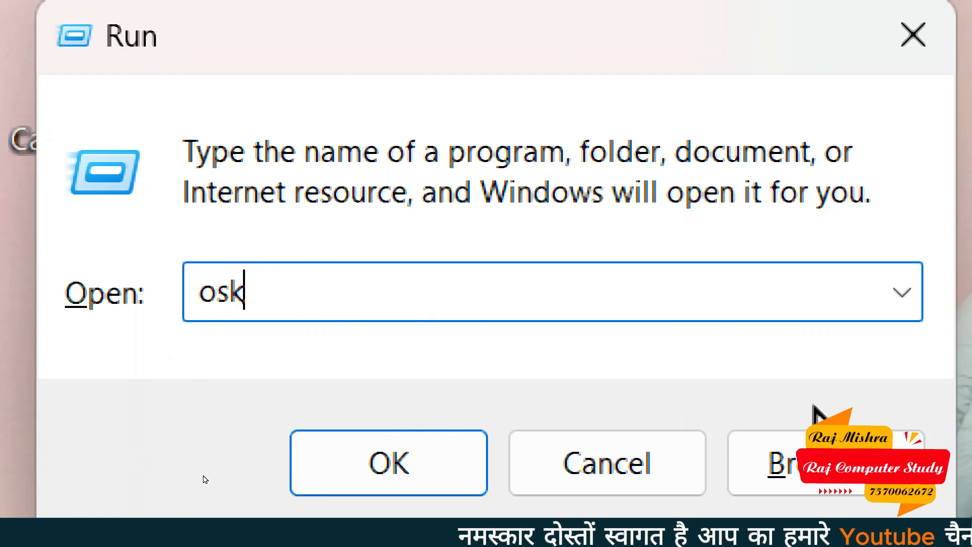
{"action": "key", "text": "BackSpace"}
{"action": "key", "text": "BackSpace"}
{"action": "key", "text": "BackSpace"}
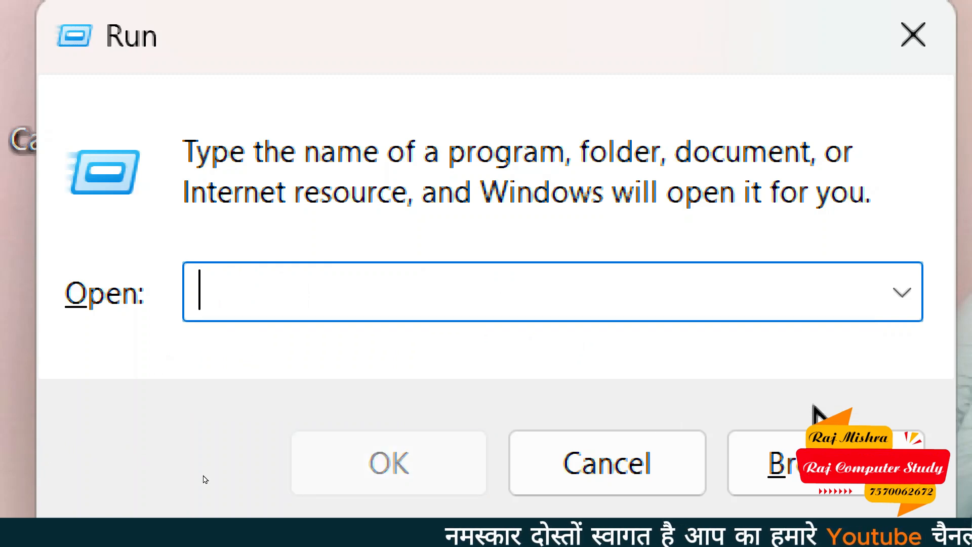
{"action": "type", "text": "swrite"}
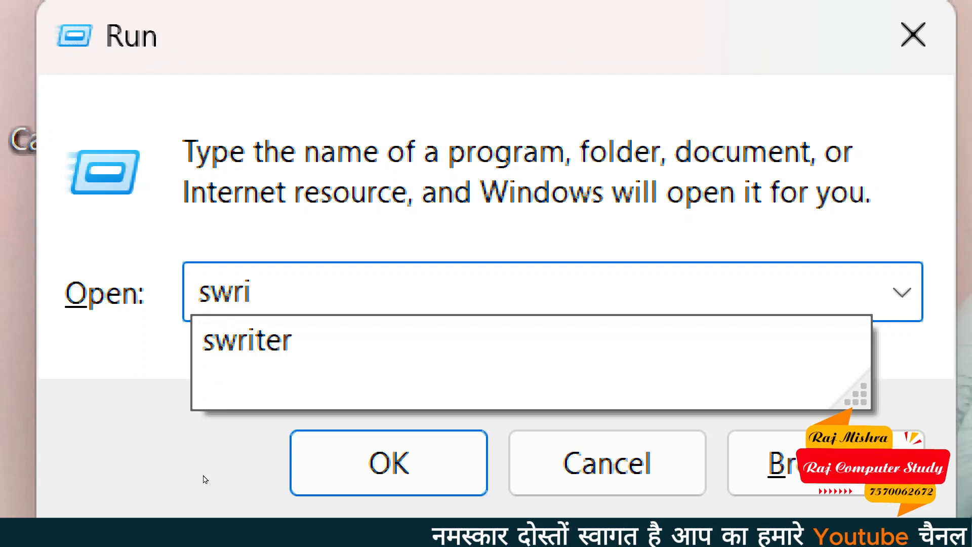
{"action": "type", "text": "r"}
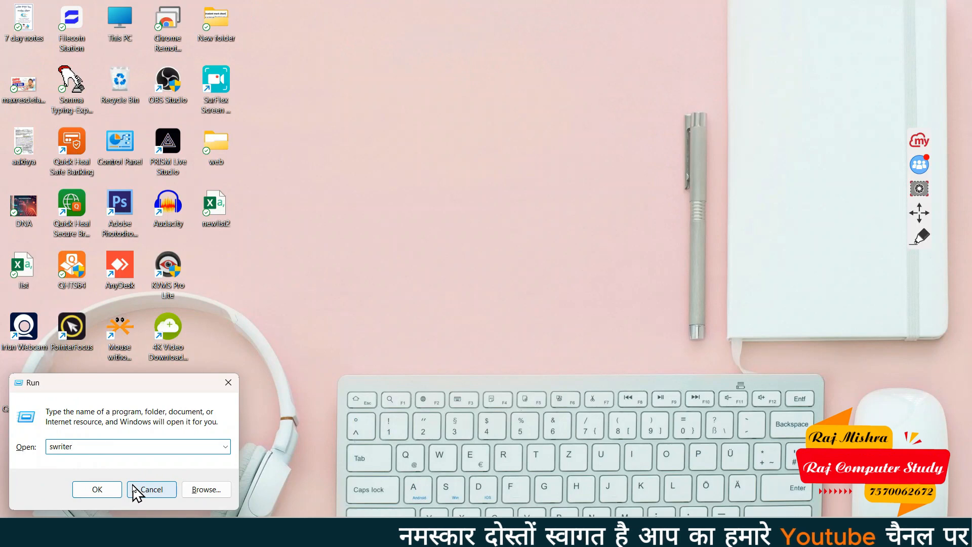
Run swriter to launch Writer, then look at View > Toolbars and close the menu unchanged
{"action": "left_click", "coordinate": [98, 491]}
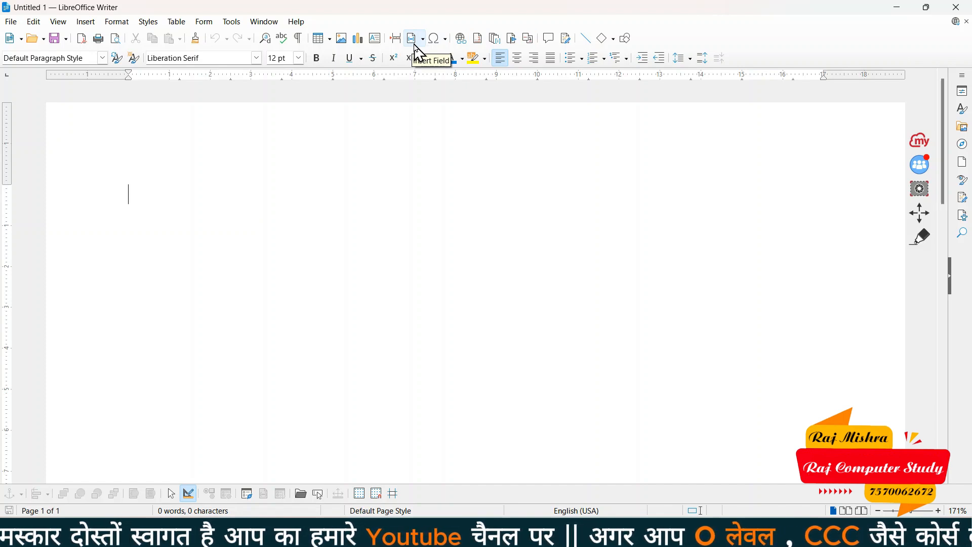
{"action": "left_click", "coordinate": [58, 21]}
{"action": "mouse_move", "coordinate": [81, 75]}
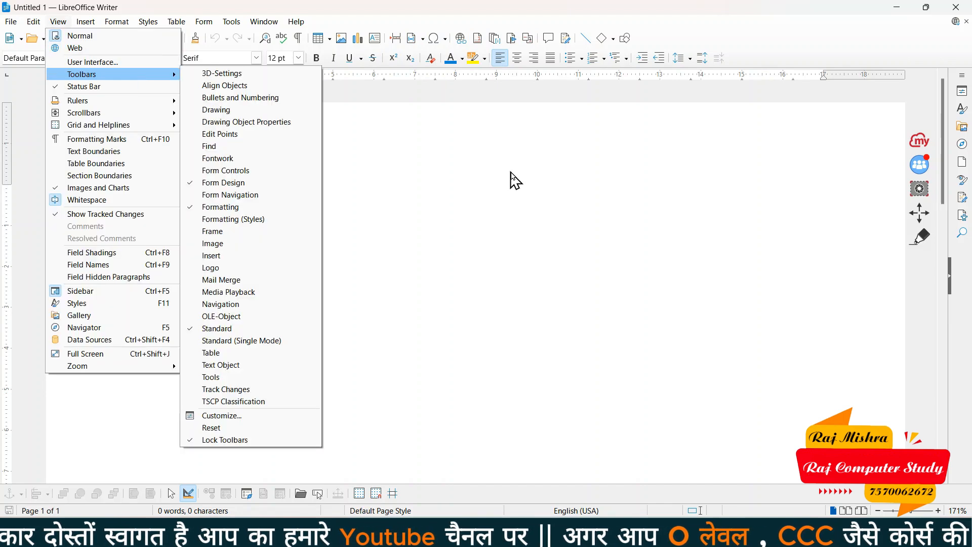
{"action": "left_click", "coordinate": [511, 174]}
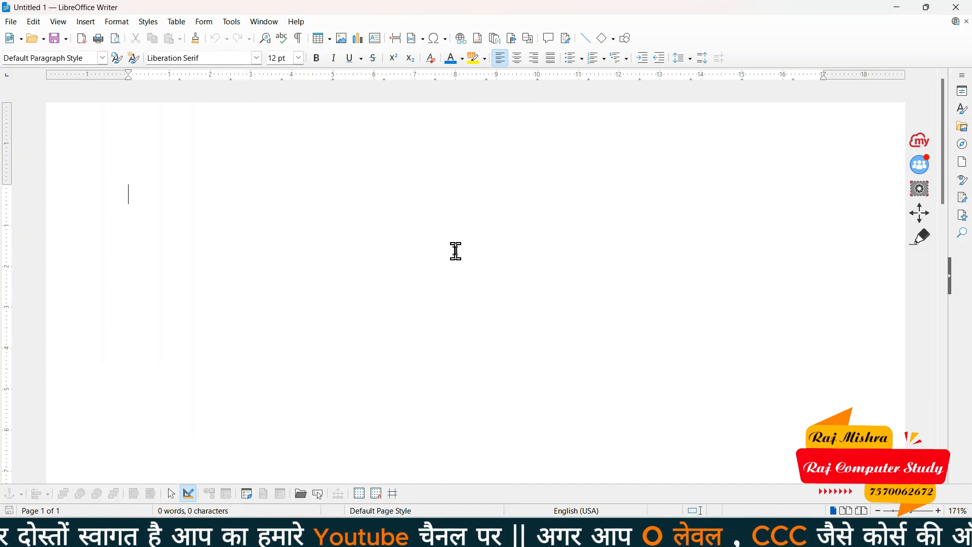
Check the File menu, then outline Writer's menu bar with a myViewBoard annotation rectangle
{"action": "left_click", "coordinate": [11, 22]}
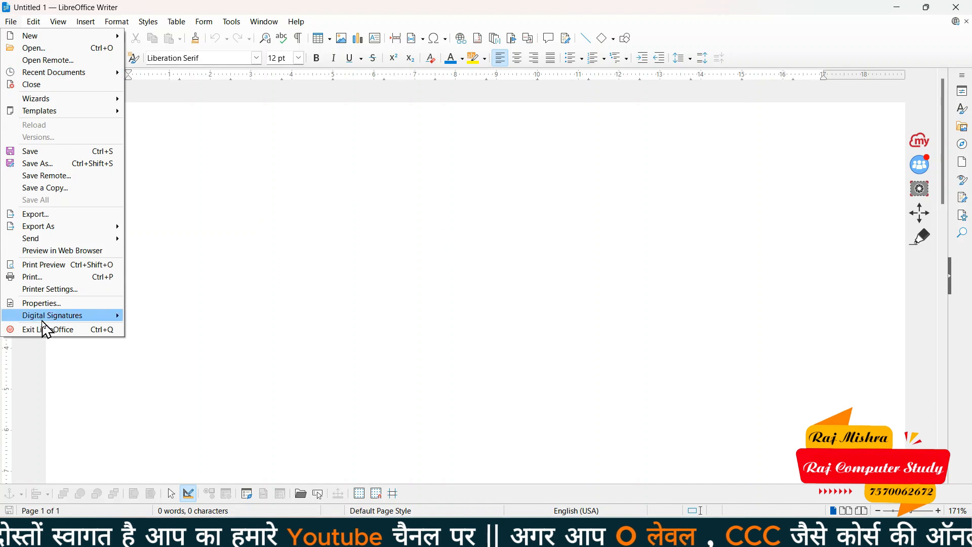
{"action": "left_click", "coordinate": [209, 229]}
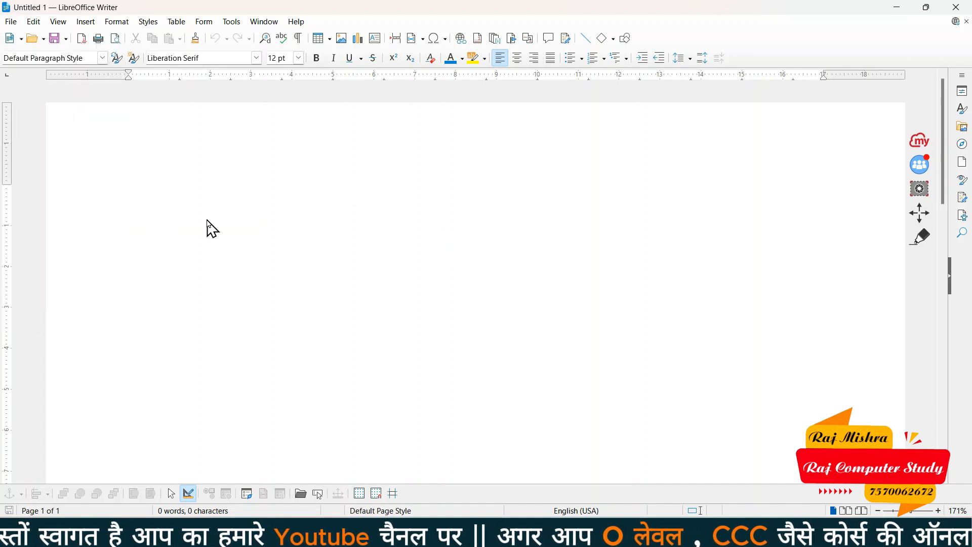
{"action": "left_click", "coordinate": [922, 246]}
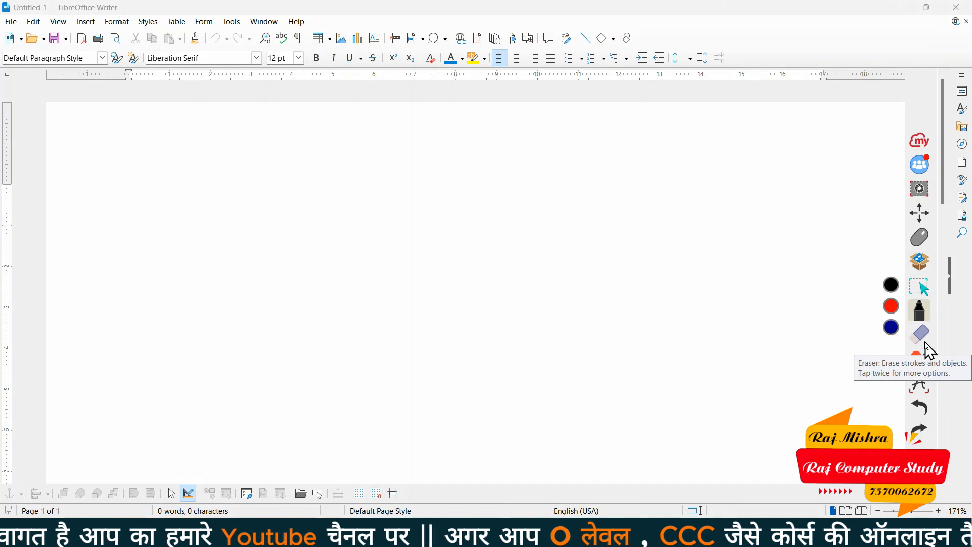
{"action": "left_click", "coordinate": [924, 289]}
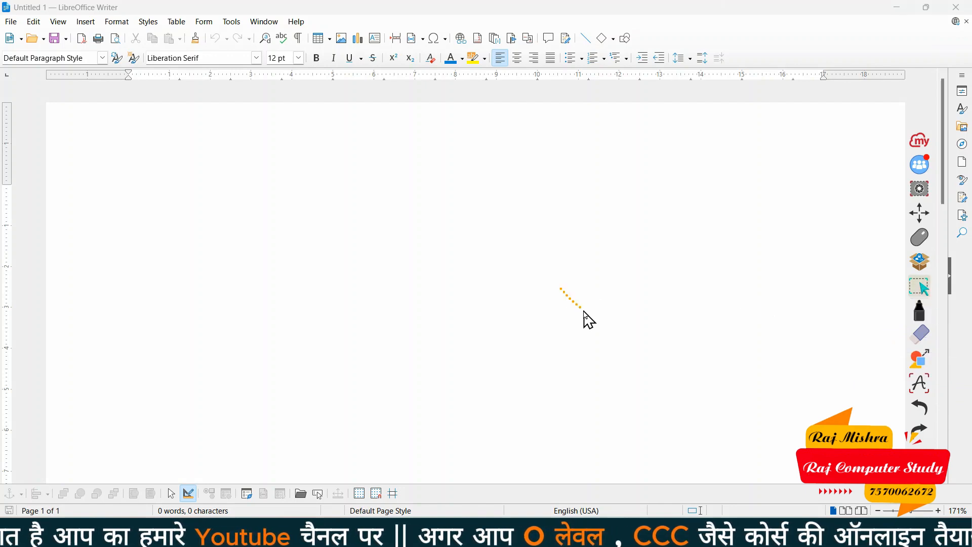
{"action": "left_click", "coordinate": [918, 318]}
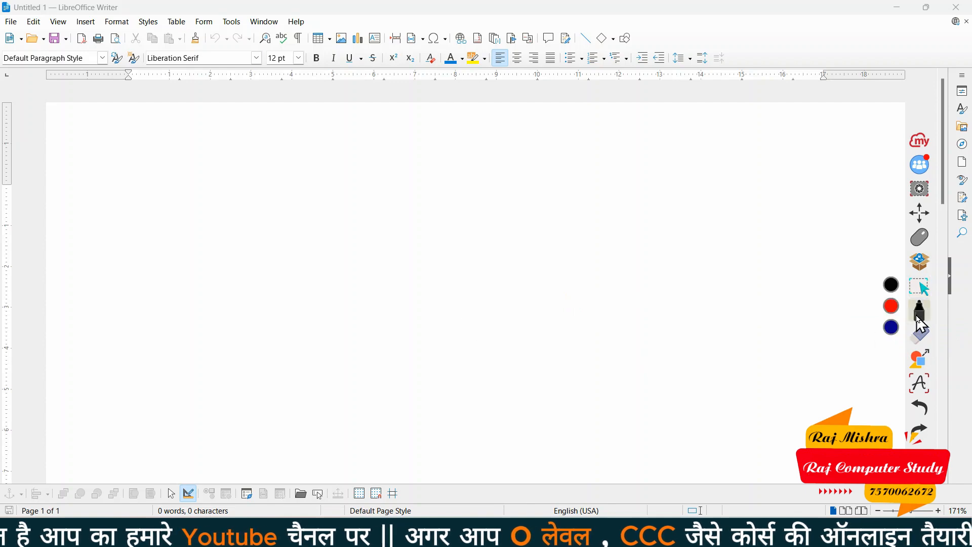
{"action": "left_click", "coordinate": [923, 361]}
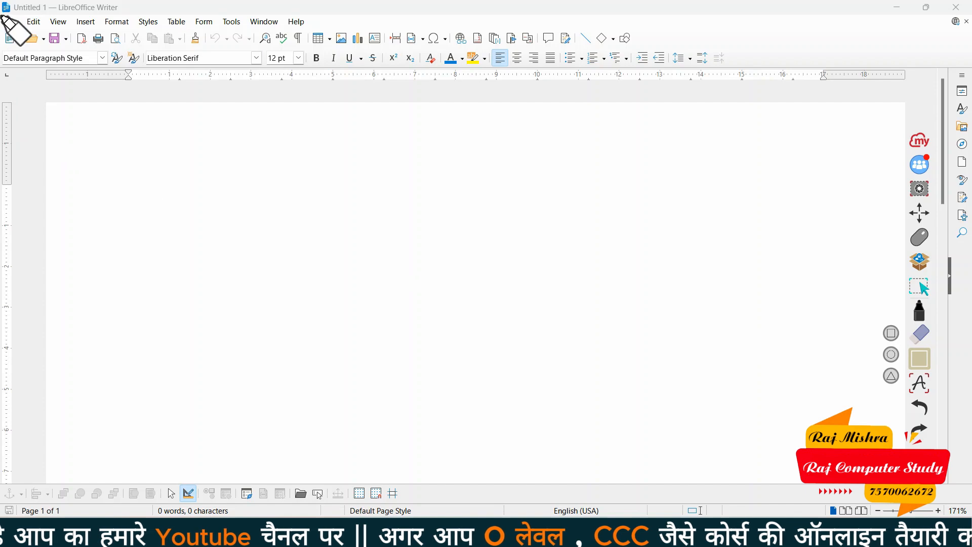
{"action": "mouse_move", "coordinate": [3, 15]}
{"action": "left_mouse_down"}
{"action": "mouse_move", "coordinate": [337, 44]}
{"action": "mouse_move", "coordinate": [334, 35]}
{"action": "left_mouse_up"}
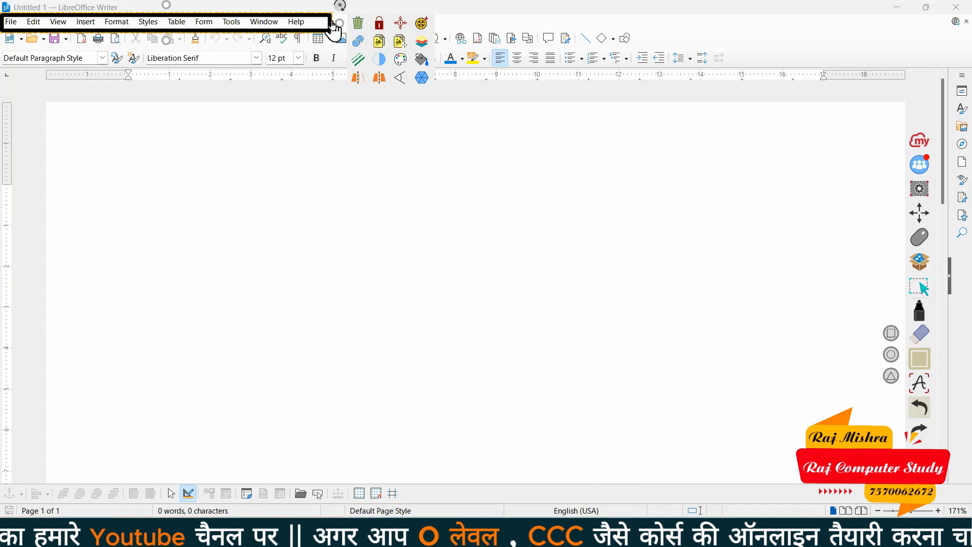
Clear the annotation, leave annotation mode, and open Writer's File menu
{"action": "left_click", "coordinate": [358, 24]}
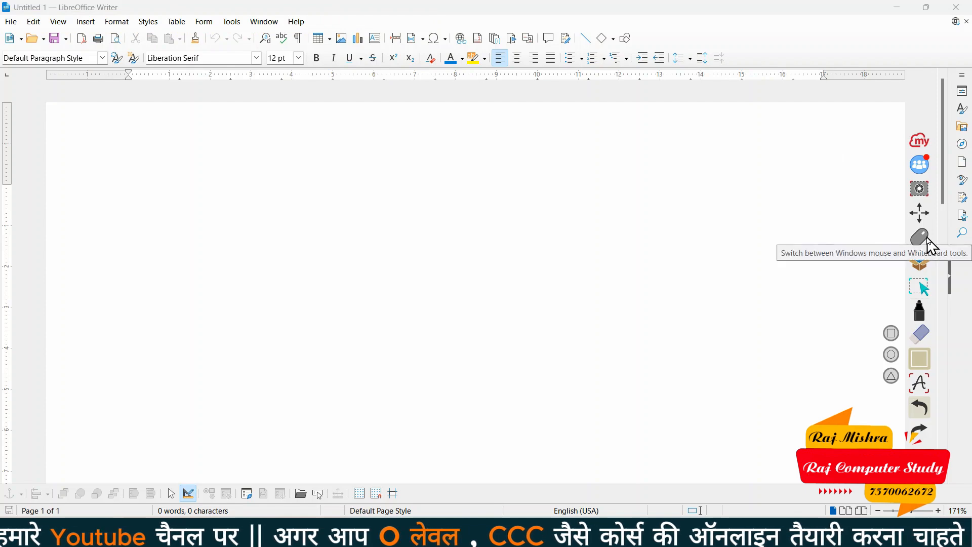
{"action": "left_click", "coordinate": [930, 242]}
{"action": "left_click", "coordinate": [9, 21]}
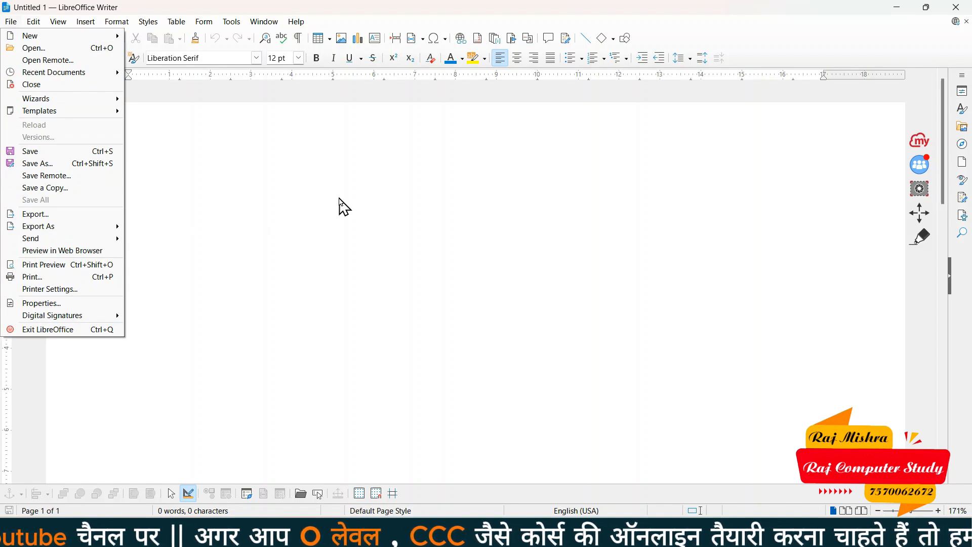
Reopen the File menu and show the New submenu with Text Document, Spreadsheet and Presentation
{"action": "left_click", "coordinate": [339, 197]}
{"action": "left_click", "coordinate": [11, 21]}
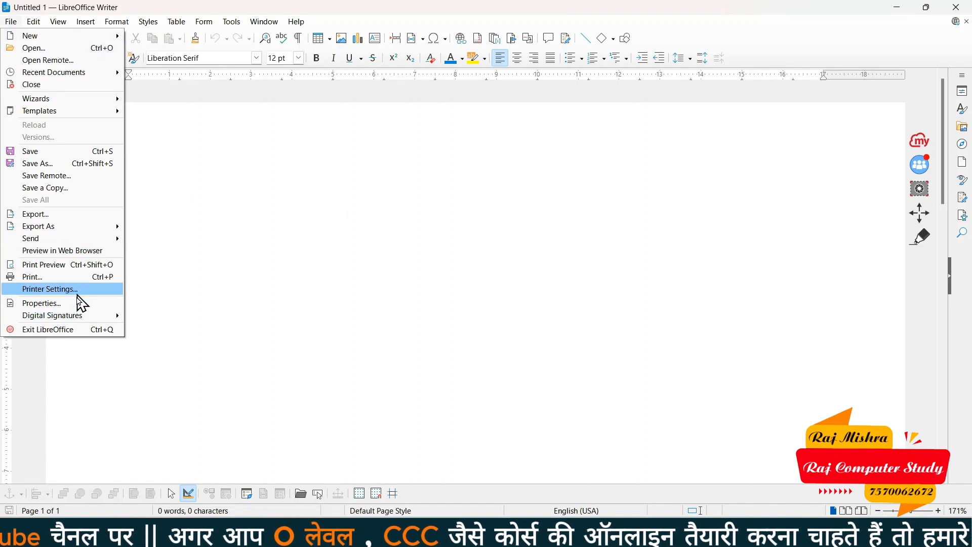
{"action": "left_click", "coordinate": [264, 236]}
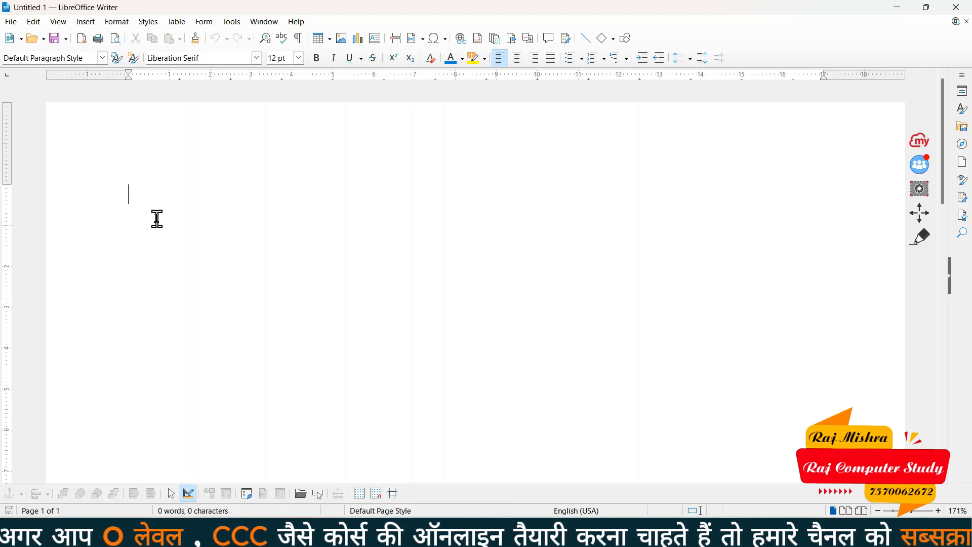
{"action": "left_click", "coordinate": [10, 21]}
{"action": "mouse_move", "coordinate": [20, 40]}
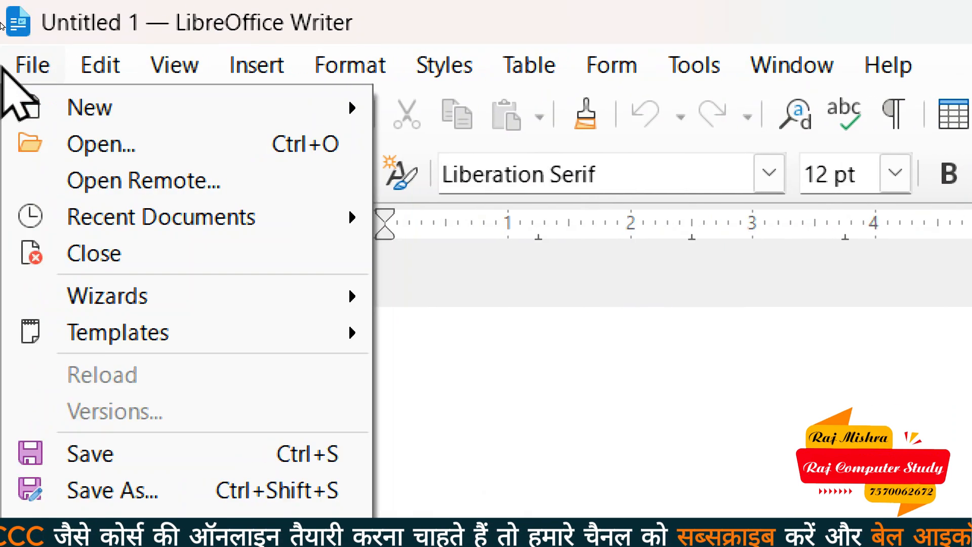
{"action": "mouse_move", "coordinate": [46, 107]}
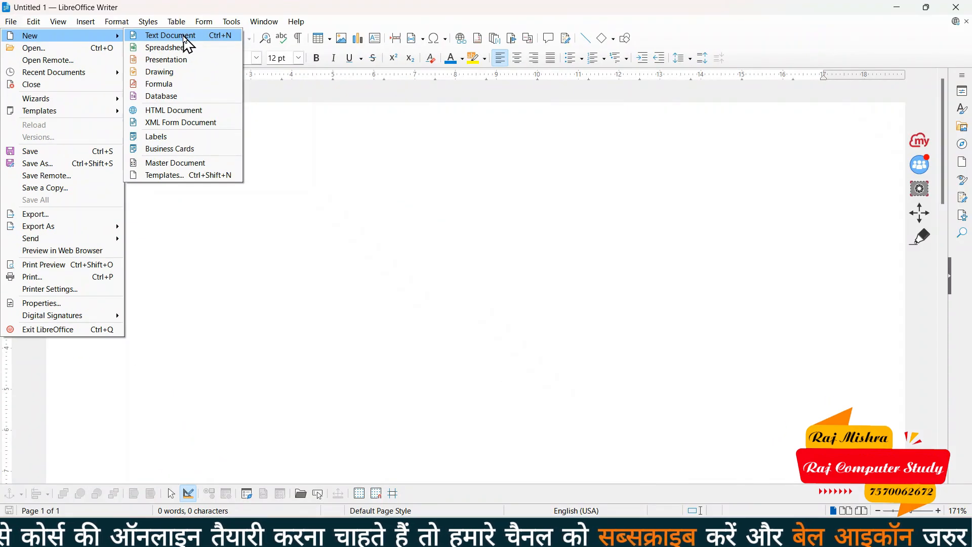
Type 'welcome to raj computer study' on the page, correcting the misspelling 'comptuer'
{"action": "left_click", "coordinate": [334, 198]}
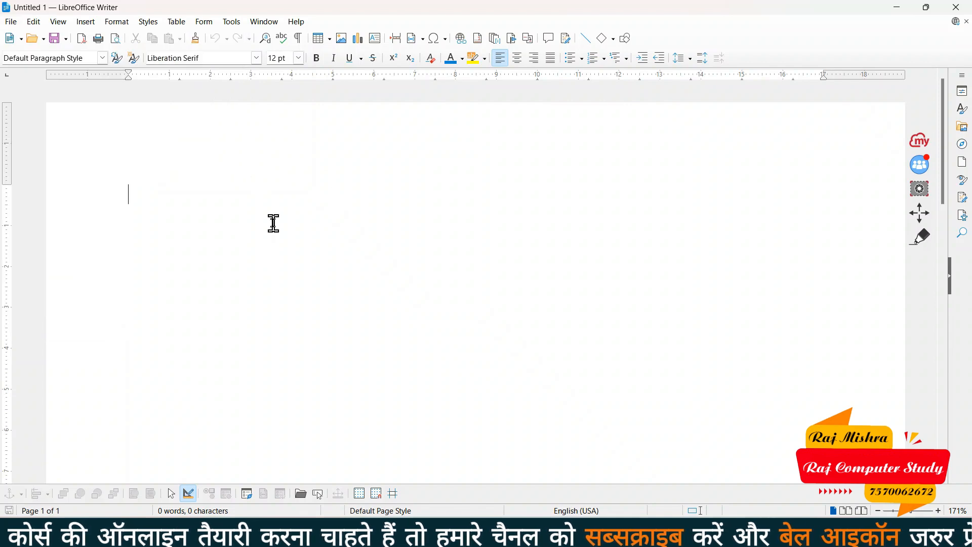
{"action": "type", "text": "welcom"}
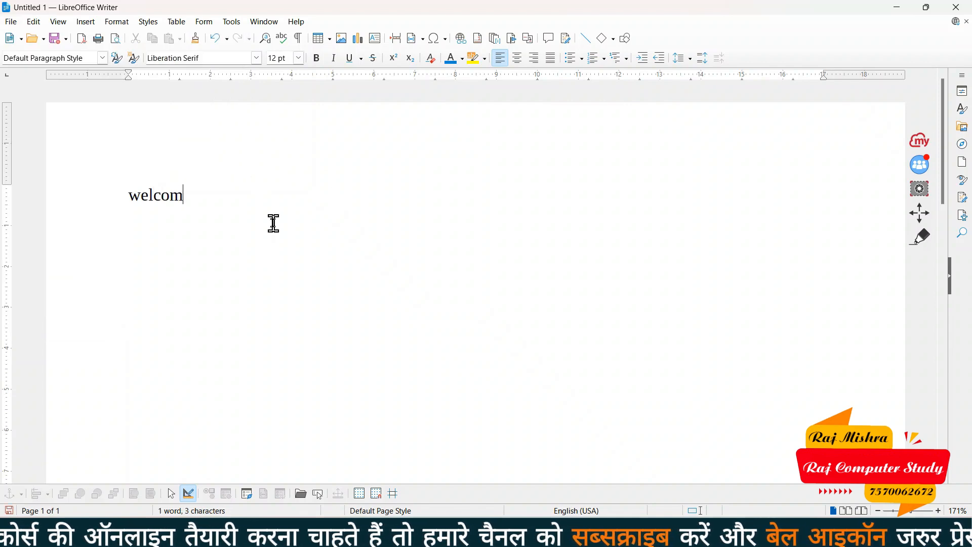
{"action": "type", "text": "e to raj co"}
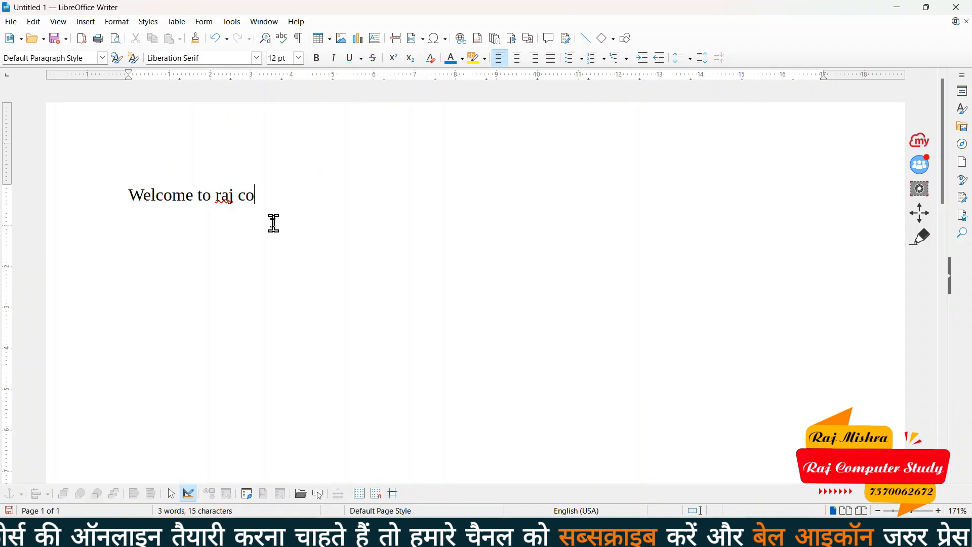
{"action": "type", "text": "mptuer study"}
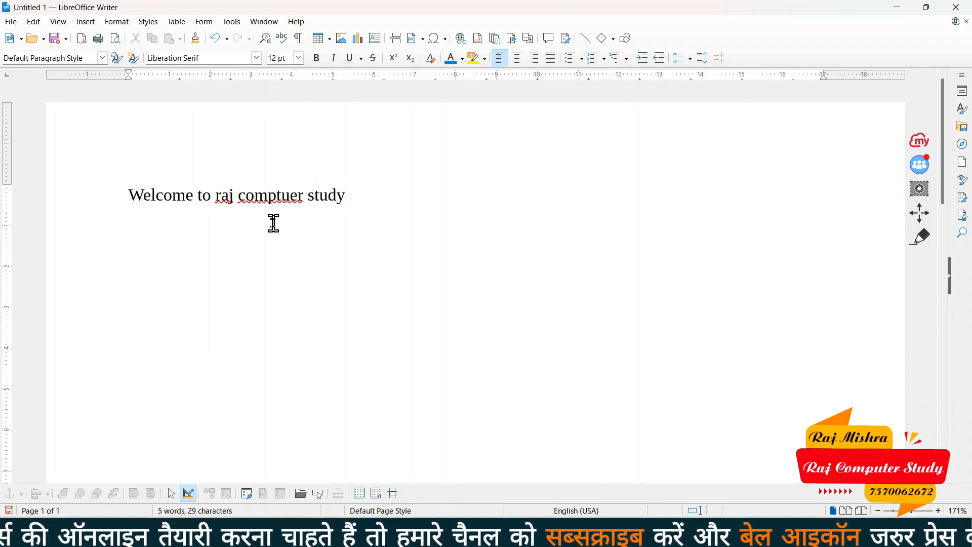
{"action": "left_click", "coordinate": [291, 196]}
{"action": "key", "text": "BackSpace"}
{"action": "key", "text": "BackSpace"}
{"action": "key", "text": "BackSpace"}
{"action": "type", "text": "put"}
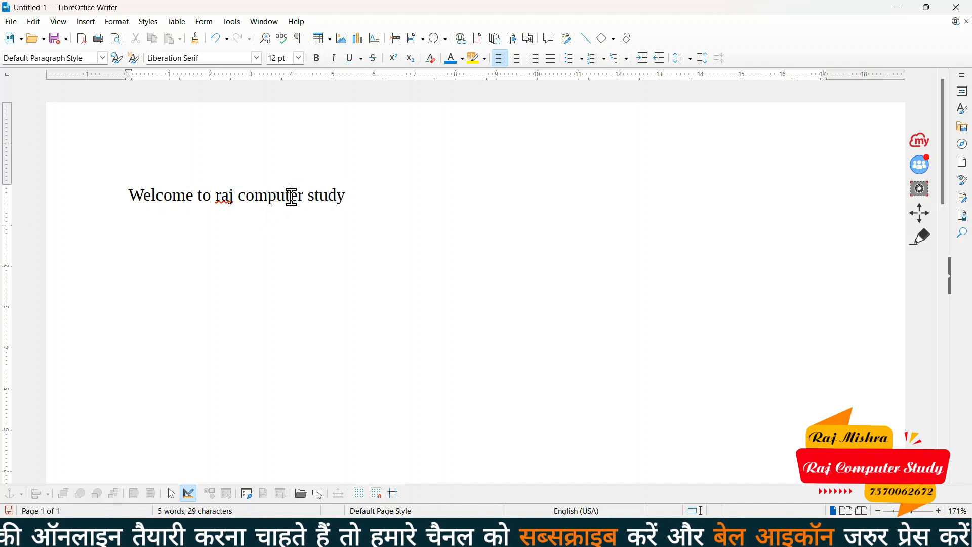
{"action": "left_click", "coordinate": [371, 200]}
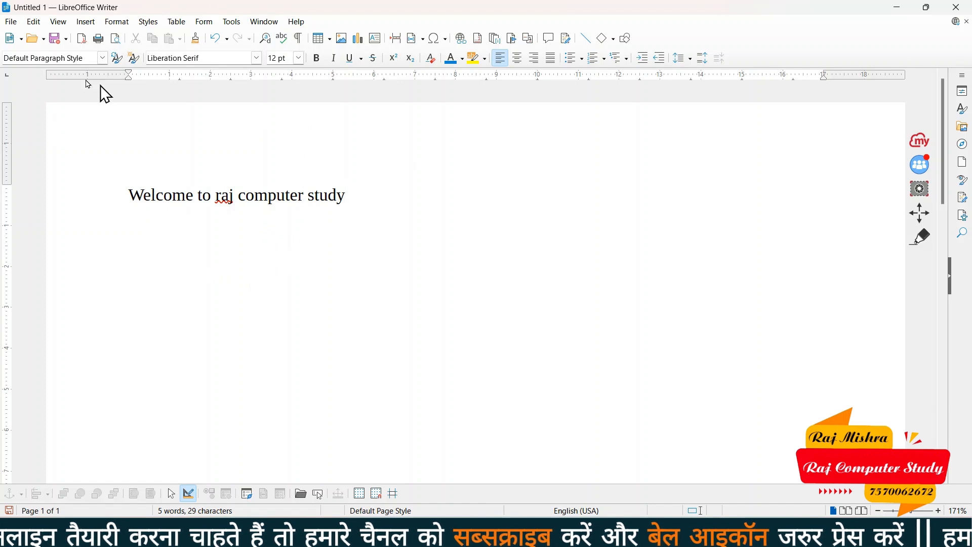
Create blank document Untitled 3 in a restored, smaller window, then bring Untitled 1 back in front
{"action": "left_click", "coordinate": [11, 23]}
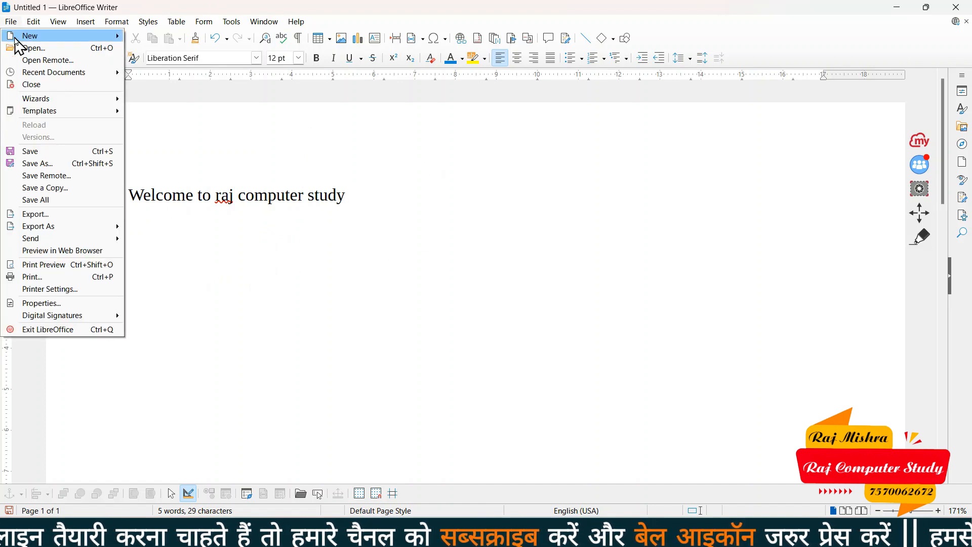
{"action": "mouse_move", "coordinate": [17, 36]}
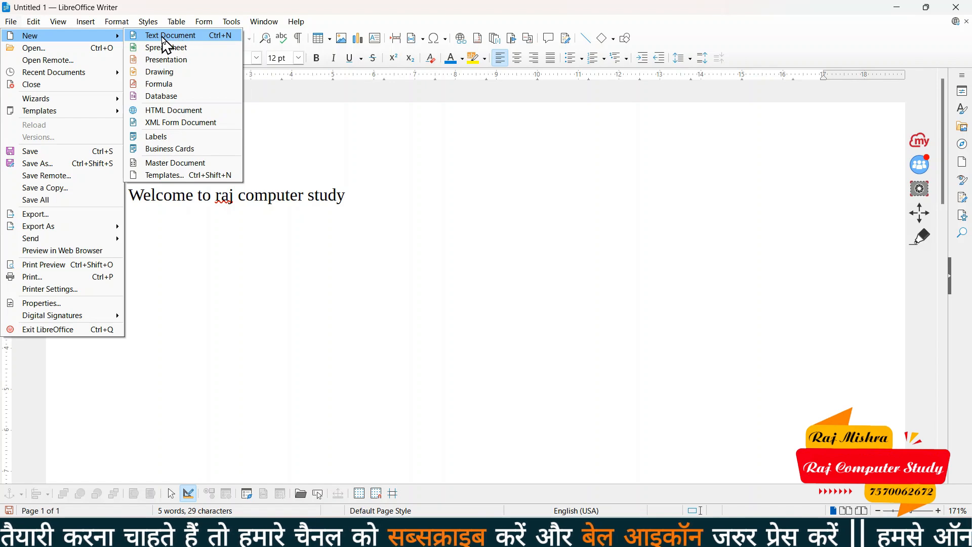
{"action": "left_click", "coordinate": [164, 40]}
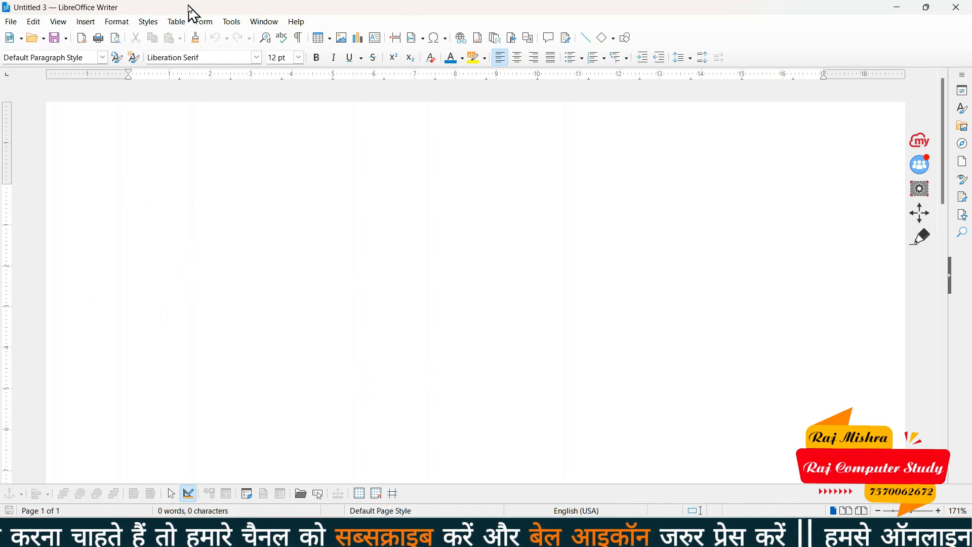
{"action": "left_click", "coordinate": [931, 10]}
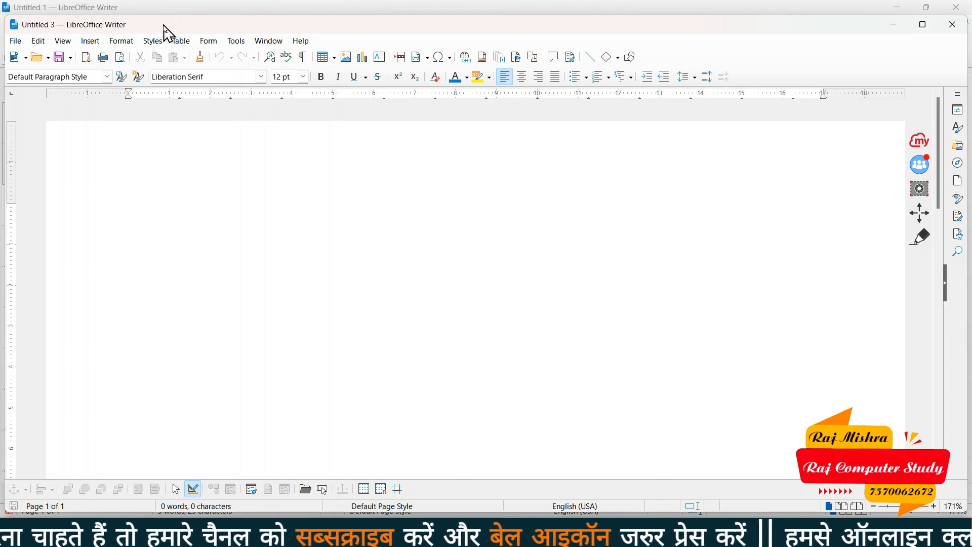
{"action": "left_click_drag", "start_coordinate": [165, 27], "coordinate": [532, 103]}
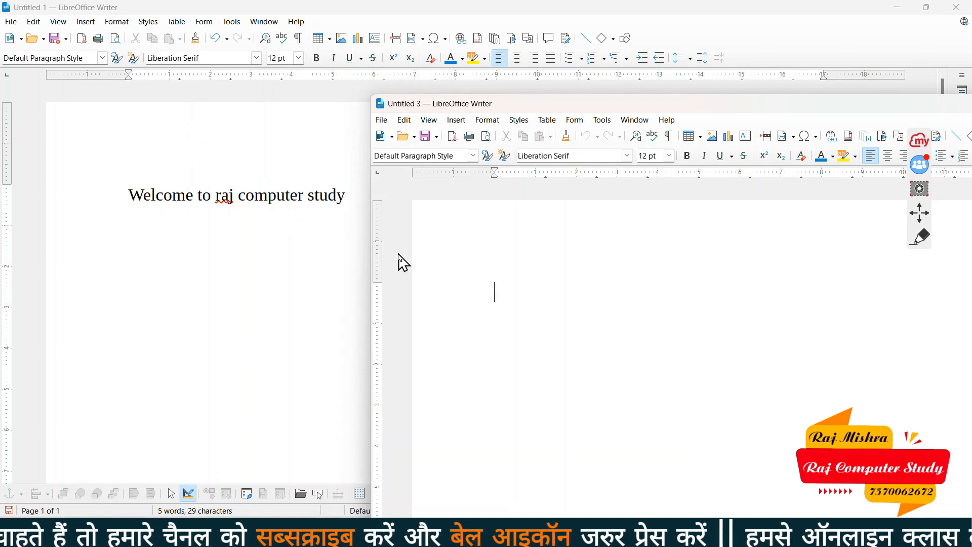
{"action": "left_click_drag", "start_coordinate": [531, 110], "coordinate": [351, 96]}
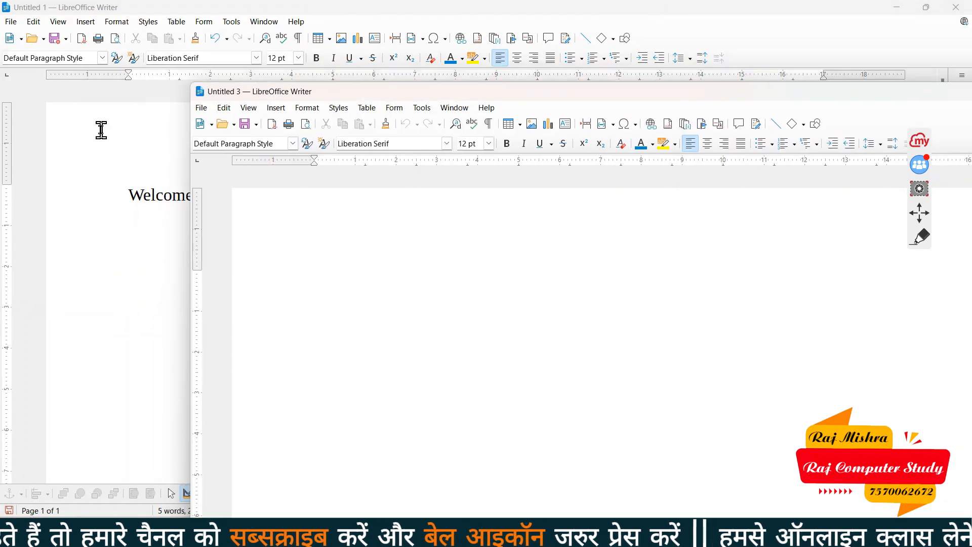
{"action": "left_click", "coordinate": [132, 190]}
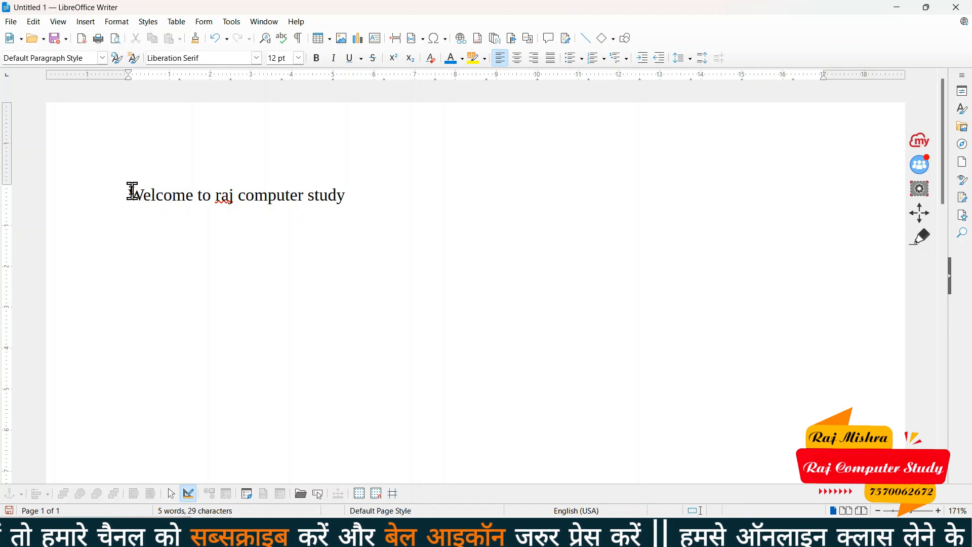
{"action": "left_click", "coordinate": [267, 22]}
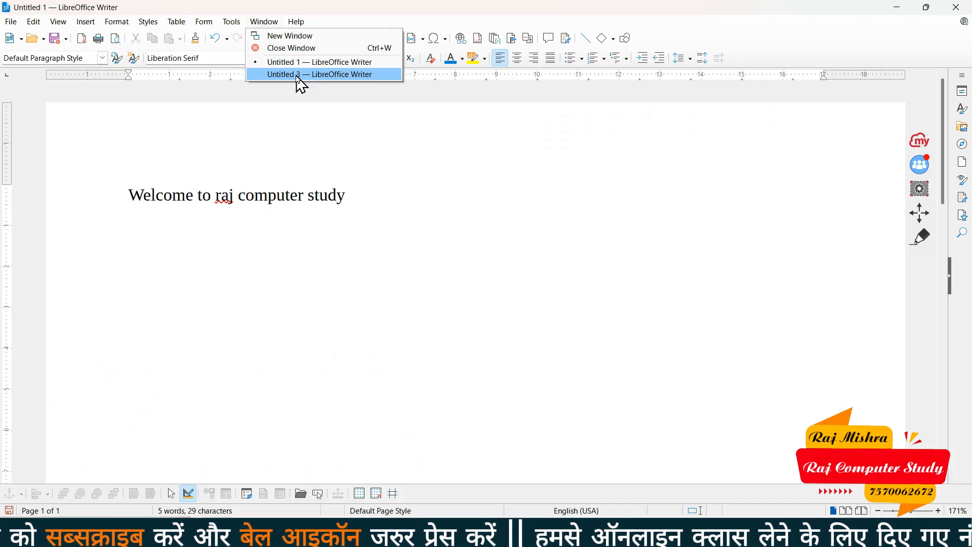
{"action": "left_click", "coordinate": [298, 77]}
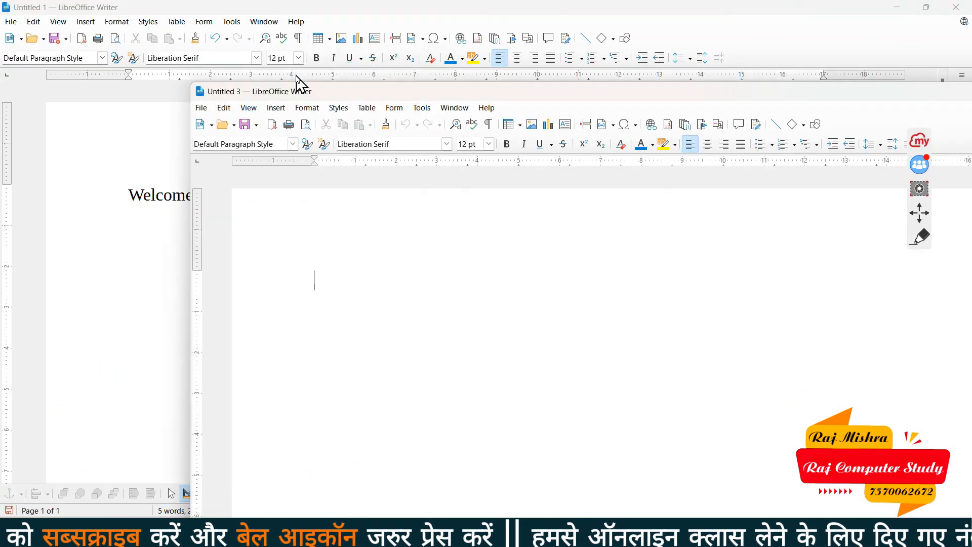
{"action": "left_click", "coordinate": [455, 107]}
{"action": "left_click", "coordinate": [479, 148]}
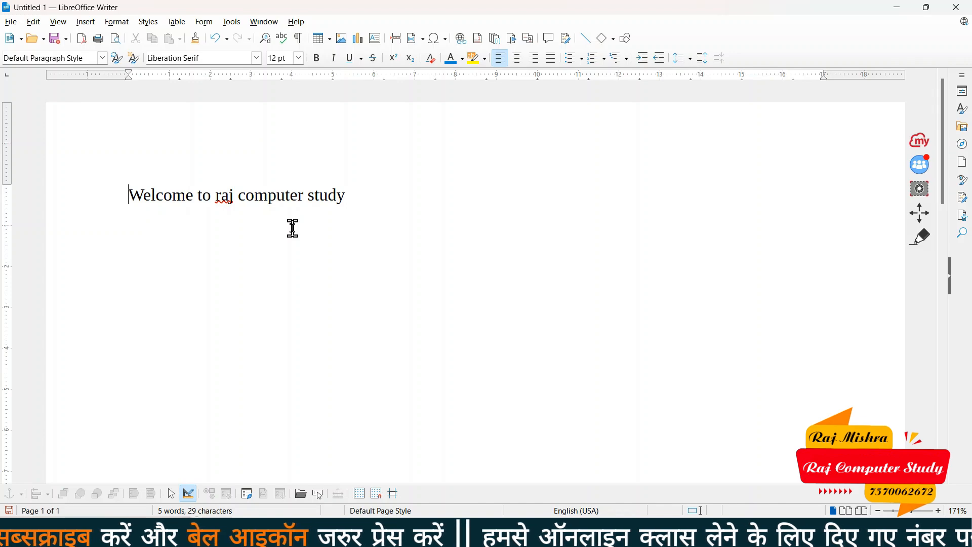
{"action": "key", "text": "alt+Tab"}
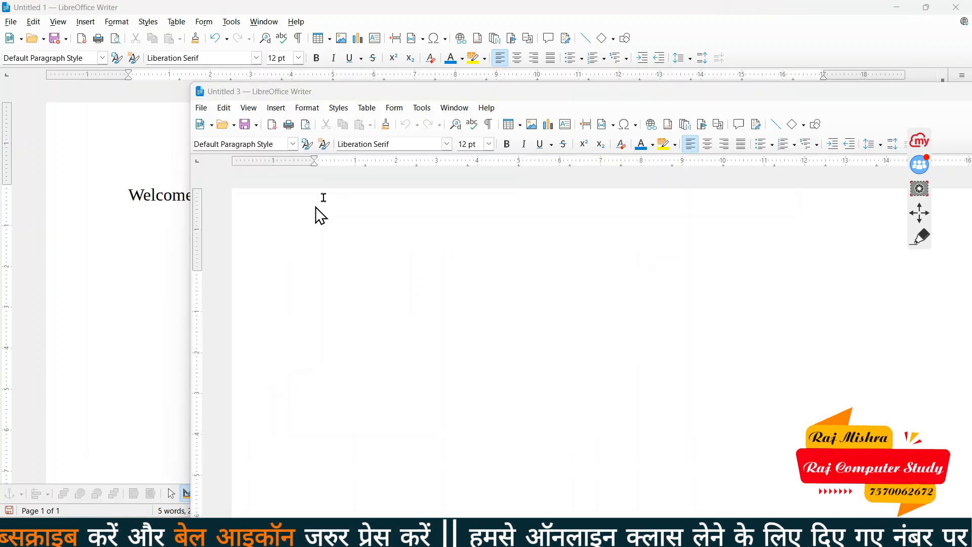
{"action": "key", "text": "alt+Tab"}
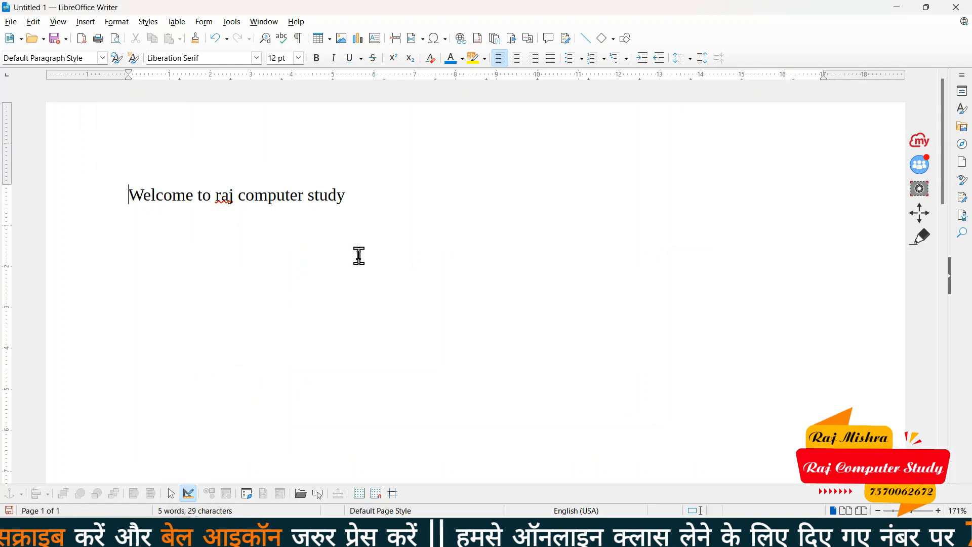
{"action": "key", "text": "alt+Tab"}
{"action": "key", "text": "alt+Tab"}
{"action": "key", "text": "alt+Tab"}
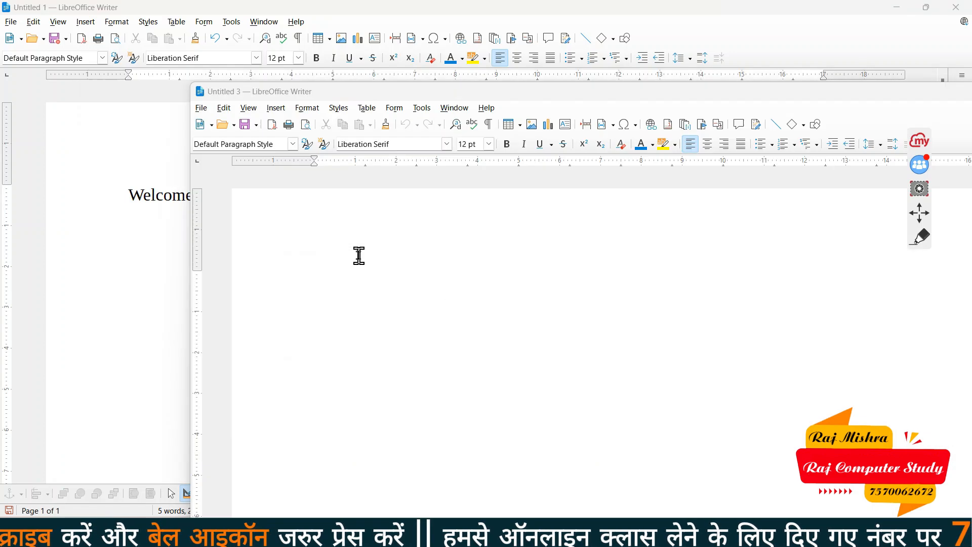
{"action": "key", "text": "alt+Tab"}
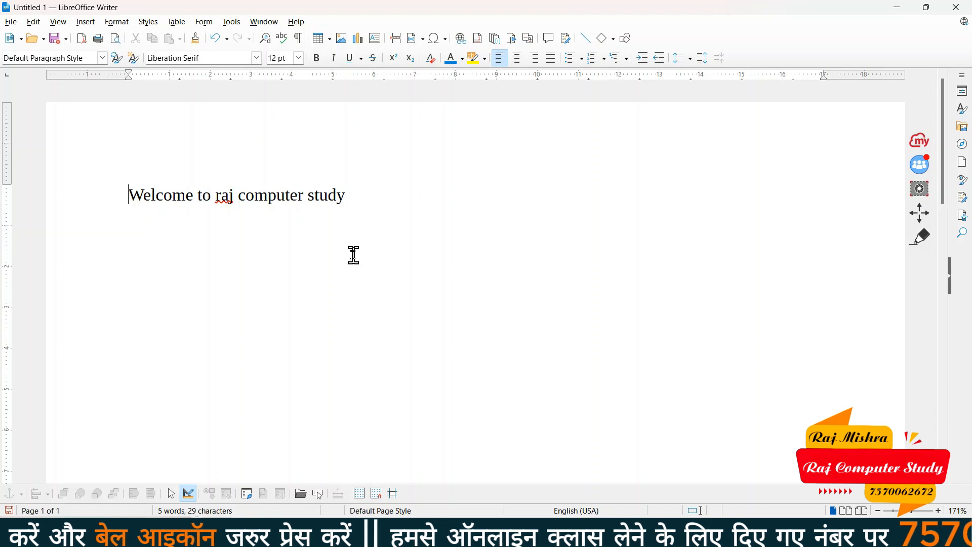
{"action": "left_click", "coordinate": [11, 22]}
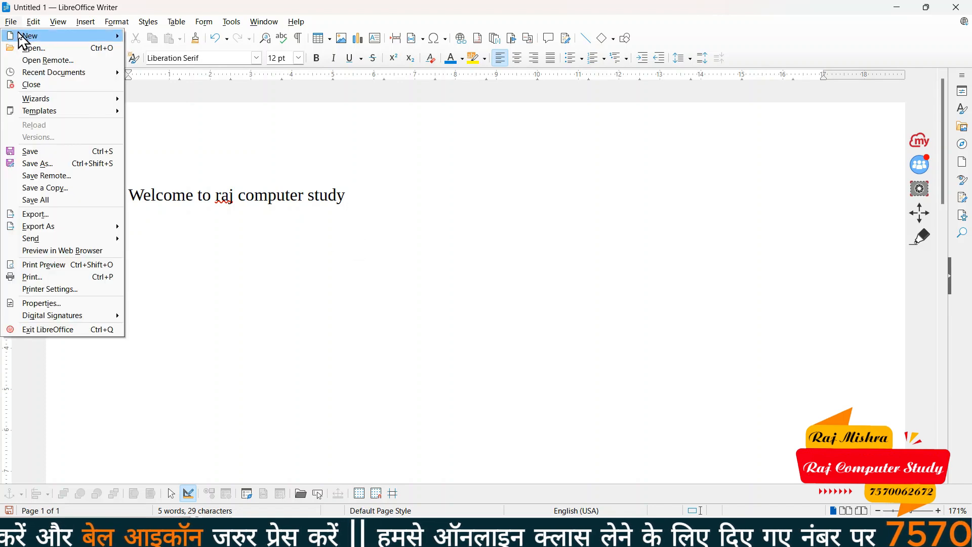
{"action": "mouse_move", "coordinate": [21, 36]}
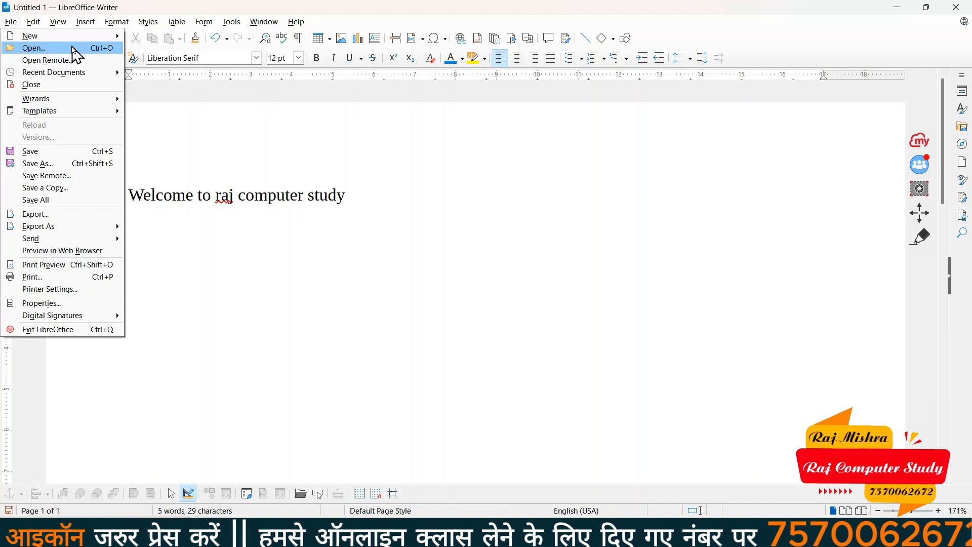
{"action": "left_click", "coordinate": [347, 194]}
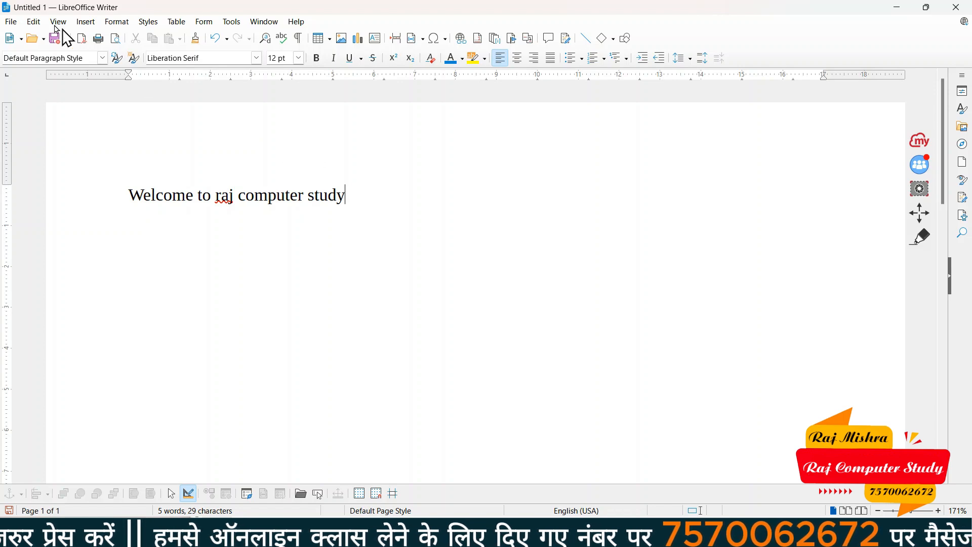
{"action": "left_click", "coordinate": [11, 22]}
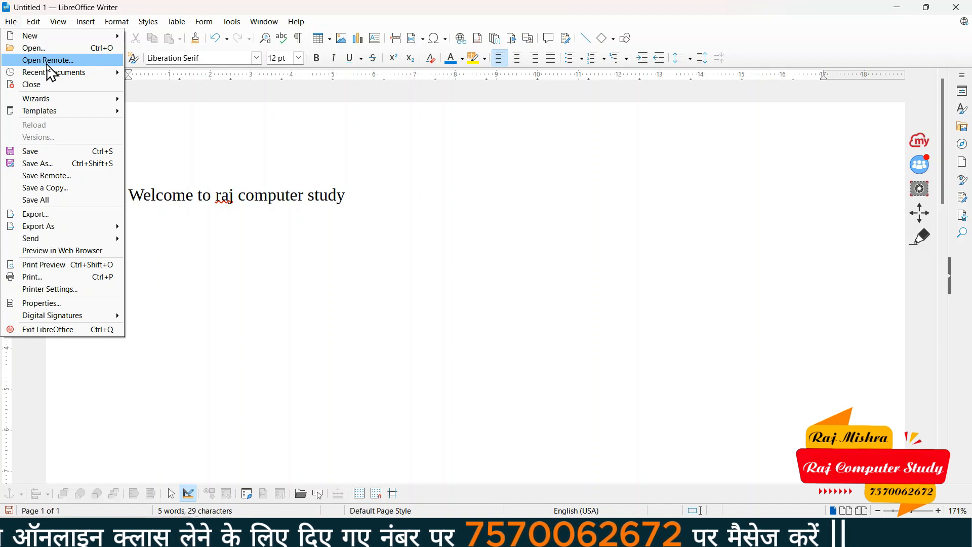
{"action": "key", "text": "Escape"}
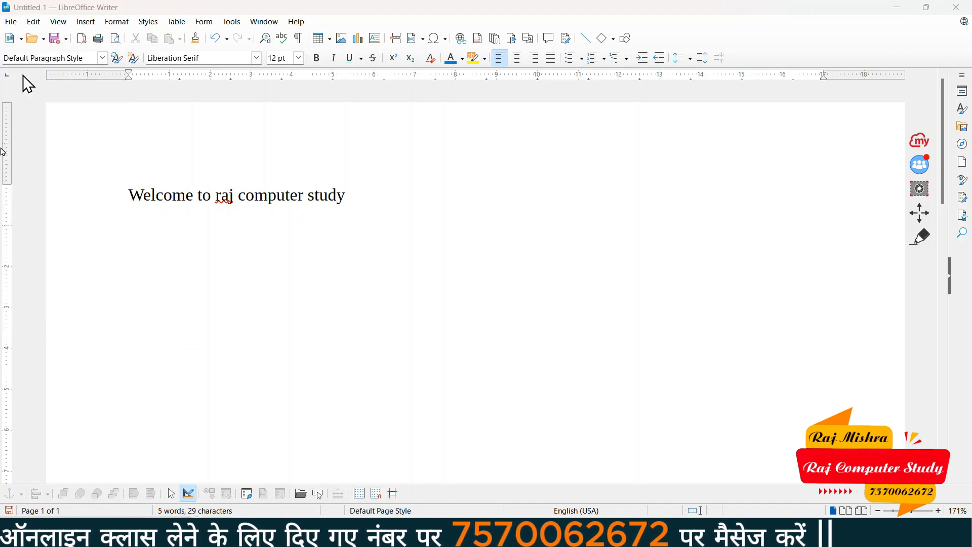
{"action": "left_click", "coordinate": [441, 110]}
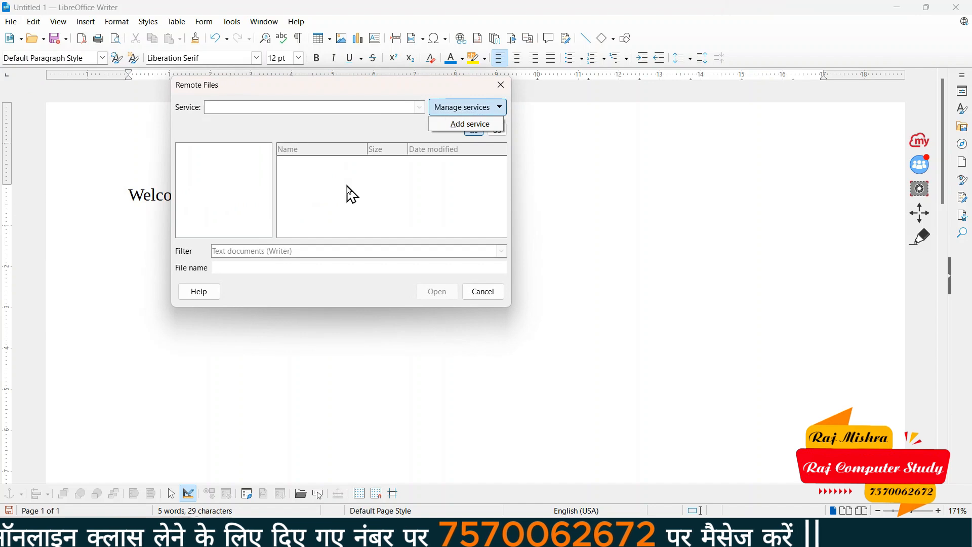
{"action": "left_click", "coordinate": [471, 125]}
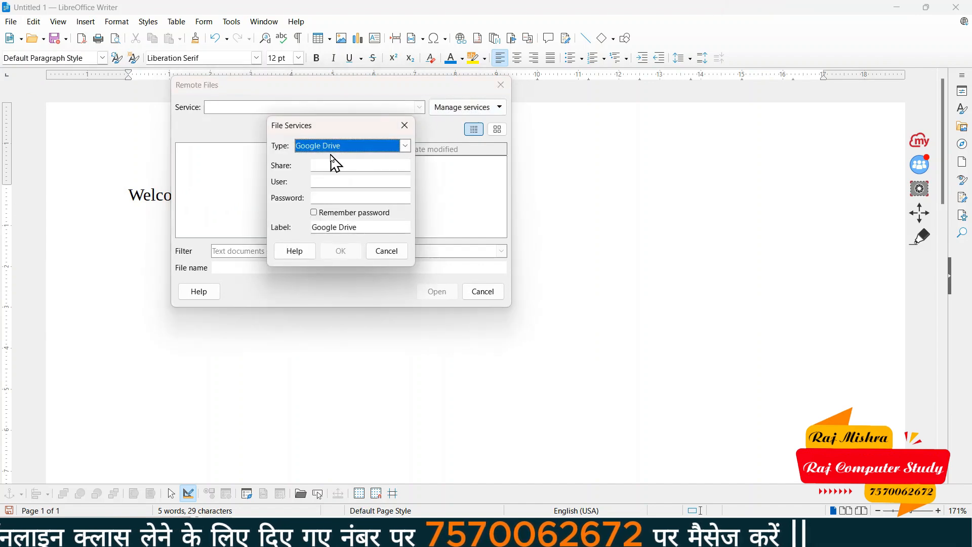
{"action": "left_click", "coordinate": [364, 147]}
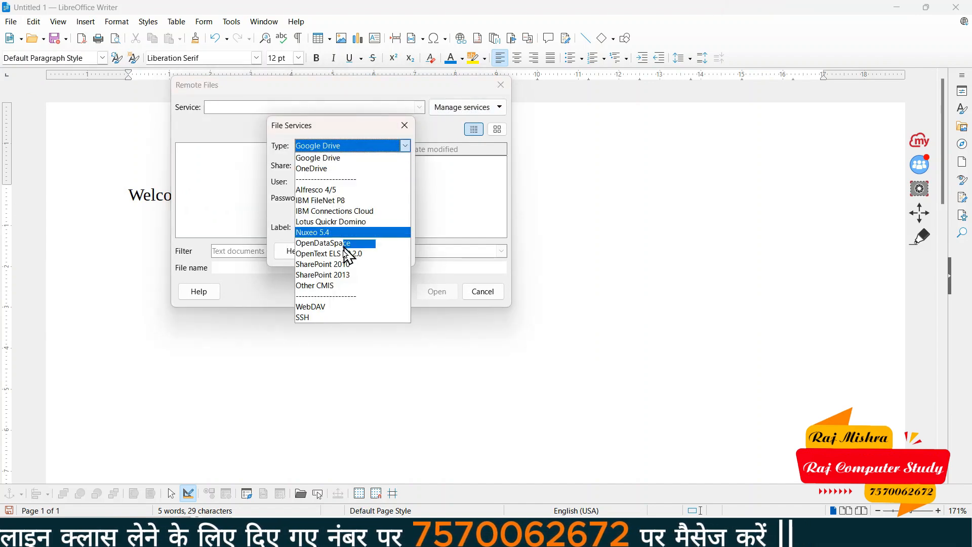
{"action": "left_click", "coordinate": [356, 160]}
{"action": "left_click", "coordinate": [325, 196]}
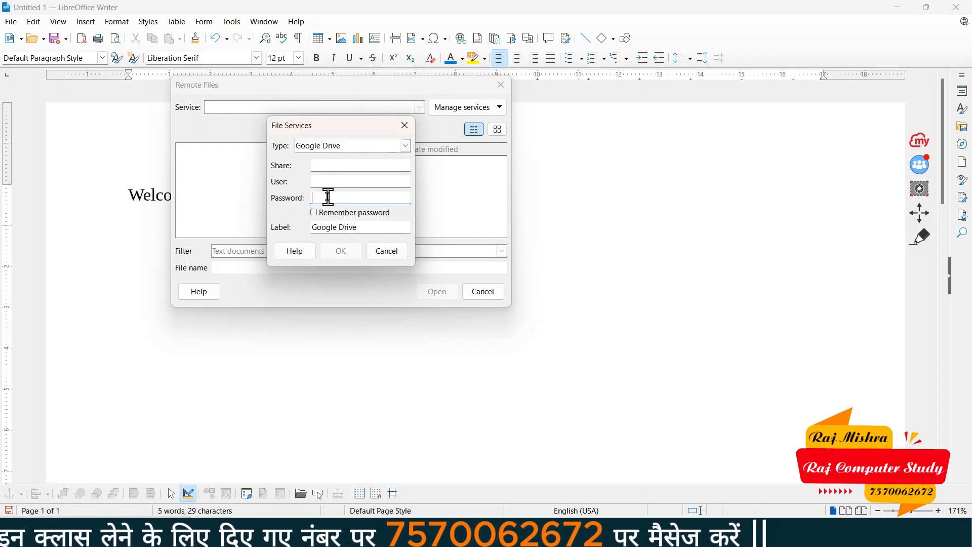
{"action": "left_click", "coordinate": [388, 252]}
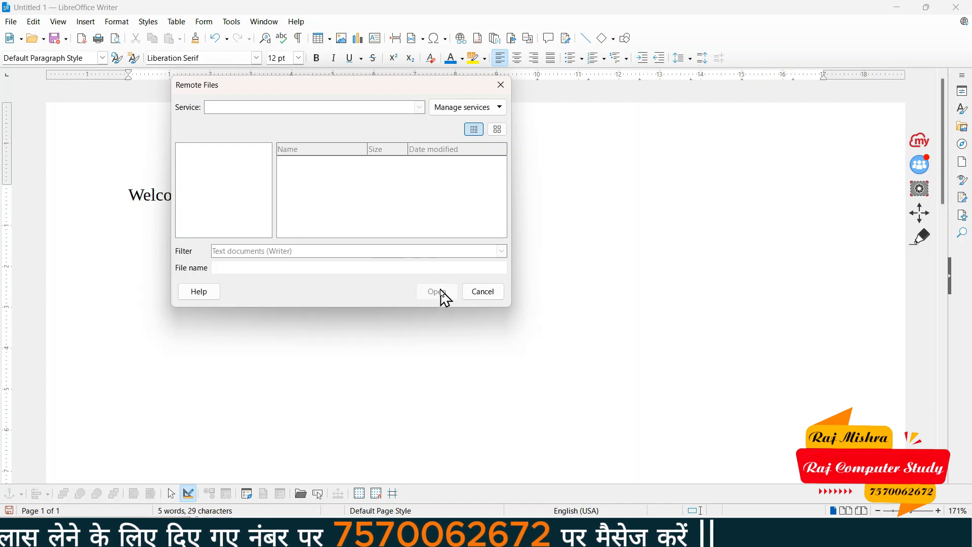
{"action": "left_click", "coordinate": [481, 296]}
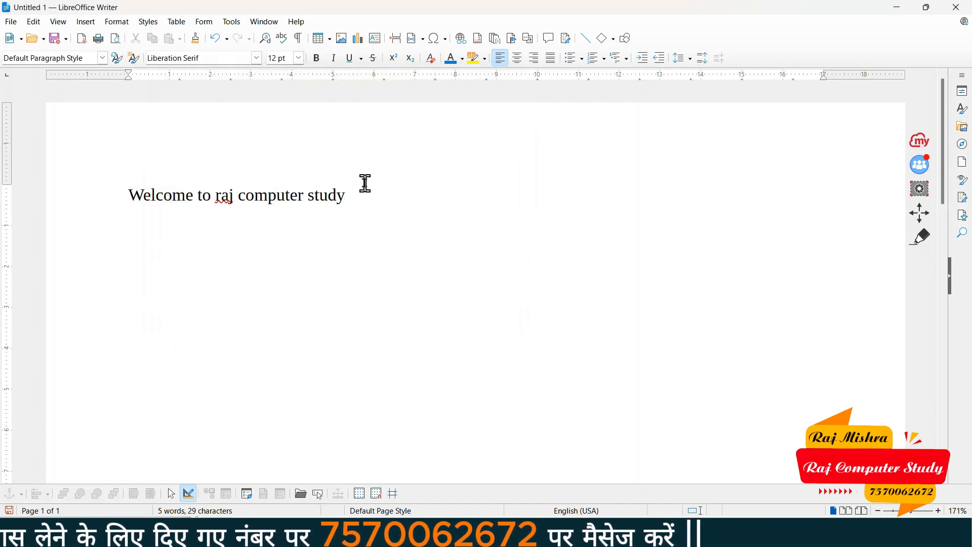
Open maxresdefault.jpg from the Desktop folder, which launches it in LibreOffice Draw
{"action": "key", "text": "Home"}
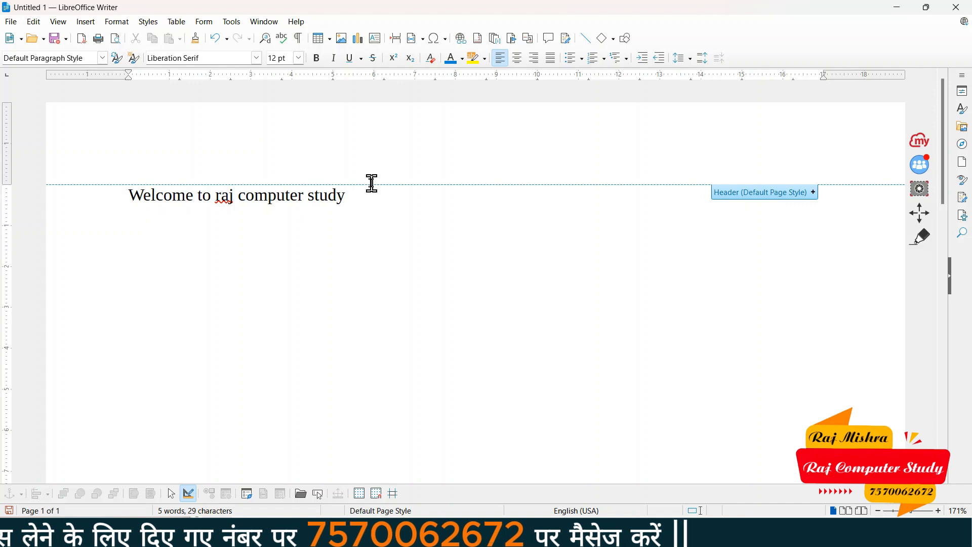
{"action": "key", "text": "End"}
{"action": "left_click", "coordinate": [5, 22]}
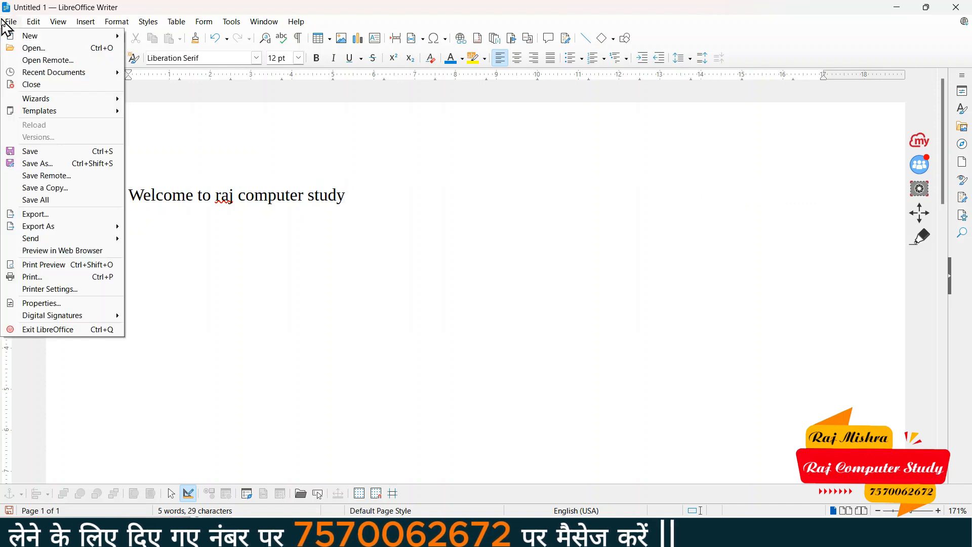
{"action": "left_click", "coordinate": [28, 48]}
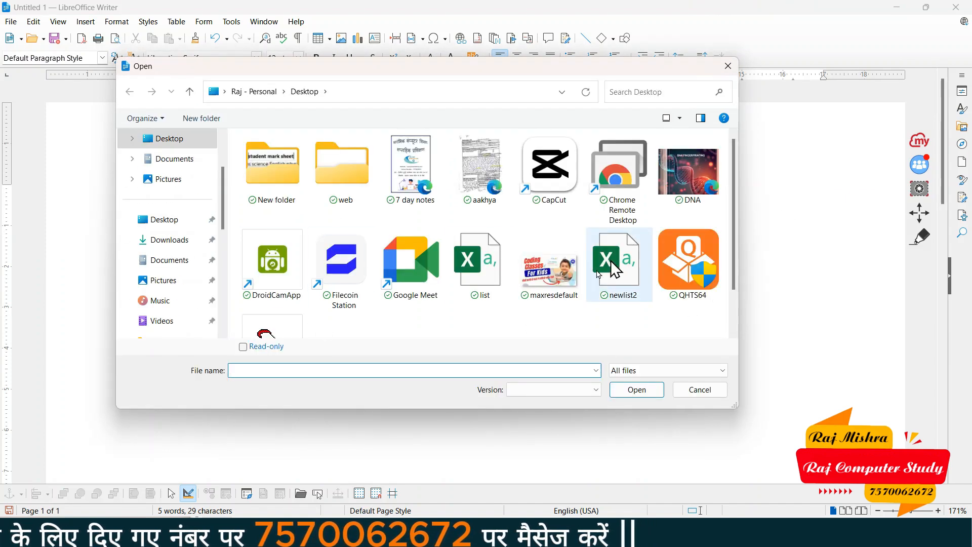
{"action": "scroll", "coordinate": [521, 288], "scroll_direction": "down", "scroll_amount": 1}
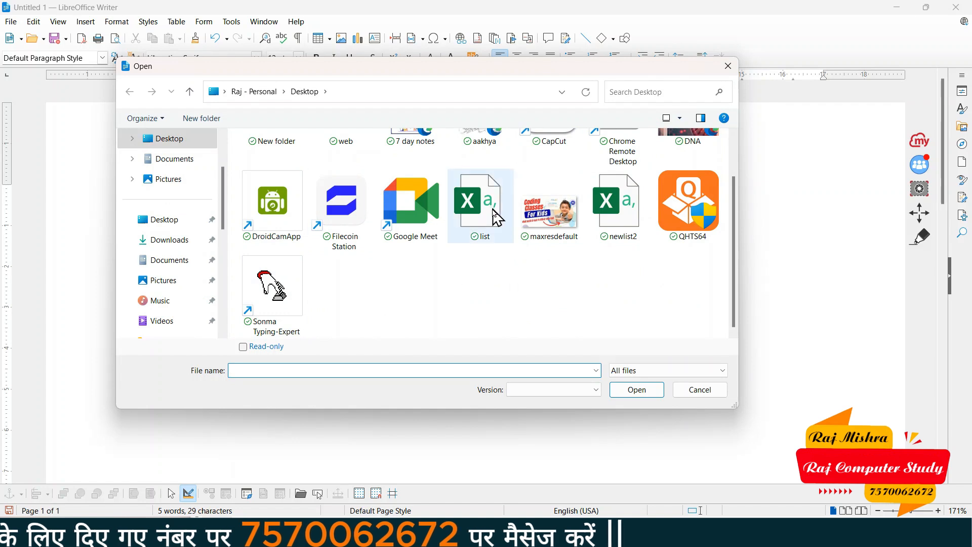
{"action": "scroll", "coordinate": [481, 202], "scroll_direction": "up", "scroll_amount": 1}
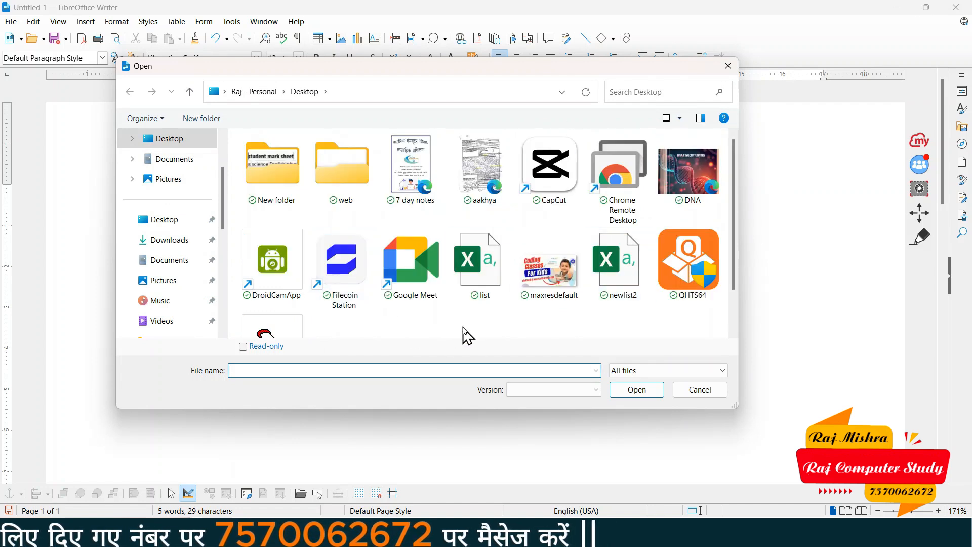
{"action": "left_click", "coordinate": [553, 279]}
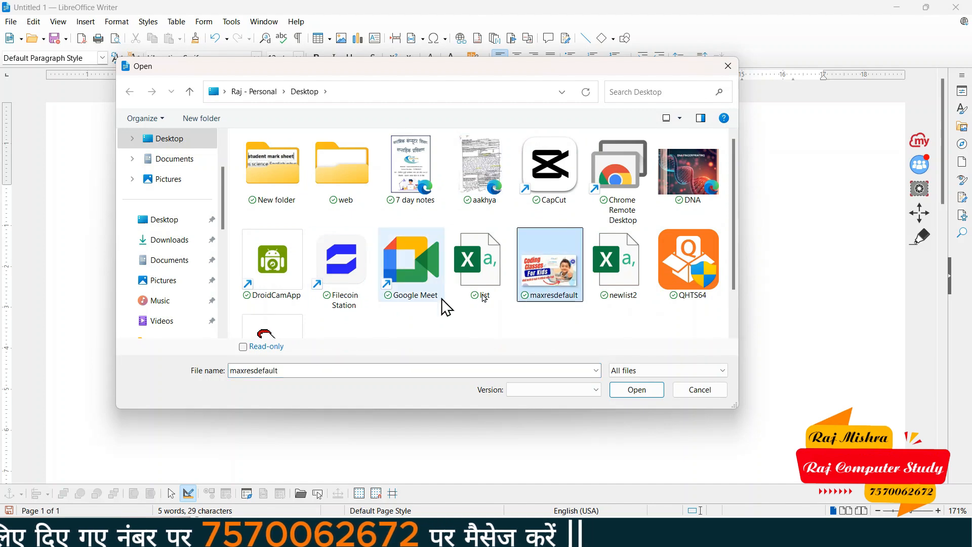
{"action": "left_click", "coordinate": [644, 392]}
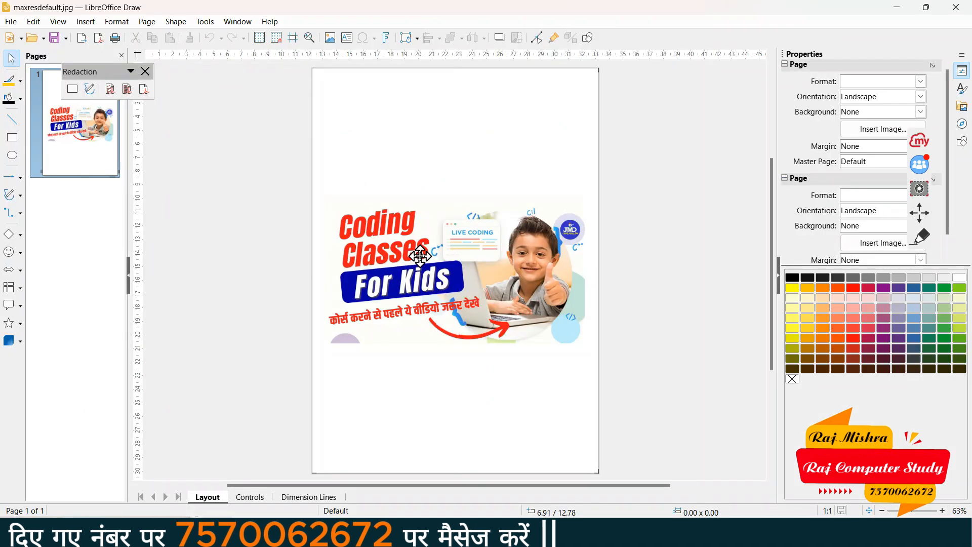
Select the maxresdefault image and close the Draw window to return to Writer
{"action": "left_click", "coordinate": [490, 291]}
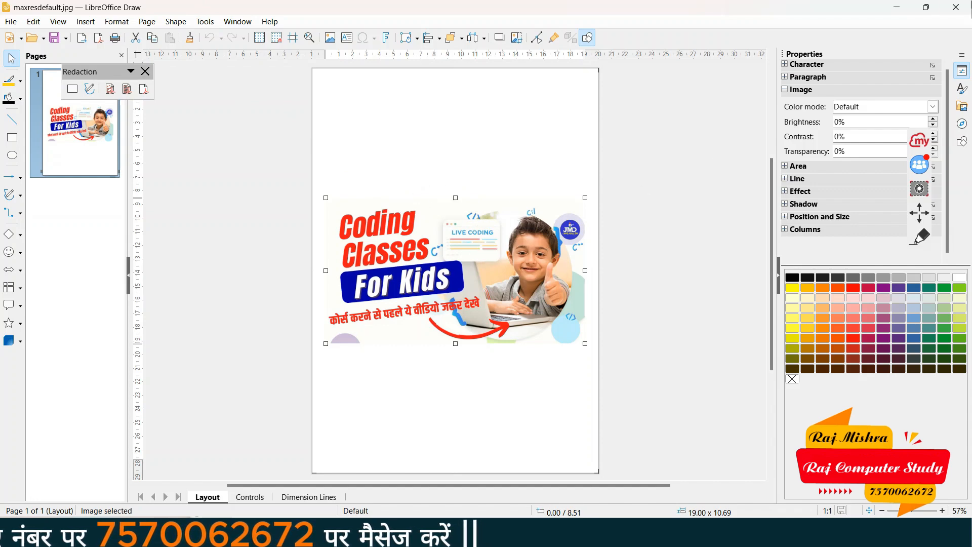
{"action": "left_click", "coordinate": [957, 8]}
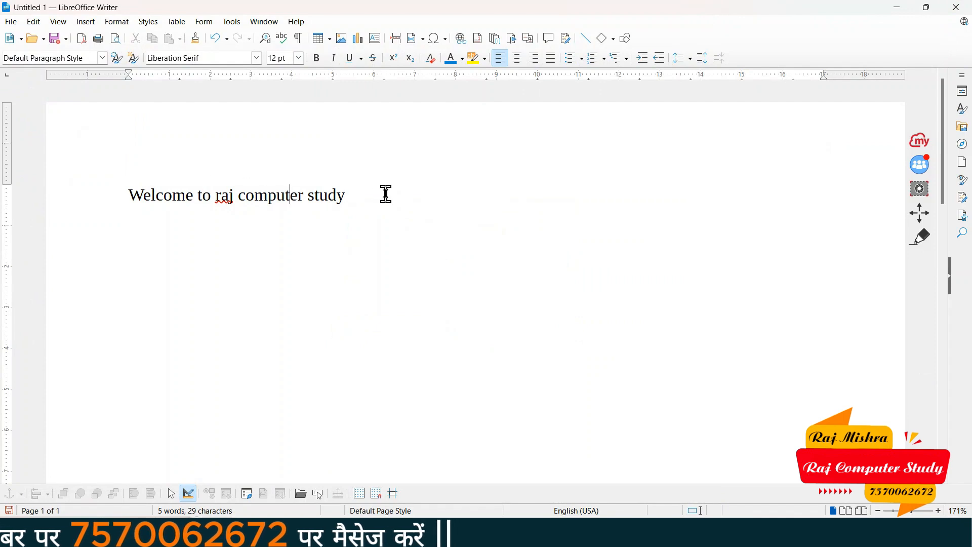
{"action": "left_click", "coordinate": [11, 23]}
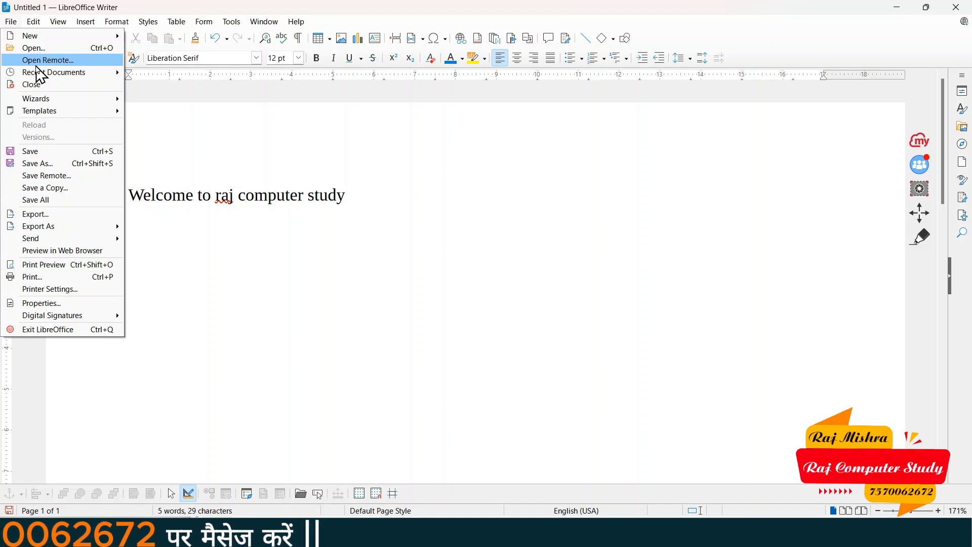
{"action": "mouse_move", "coordinate": [51, 76]}
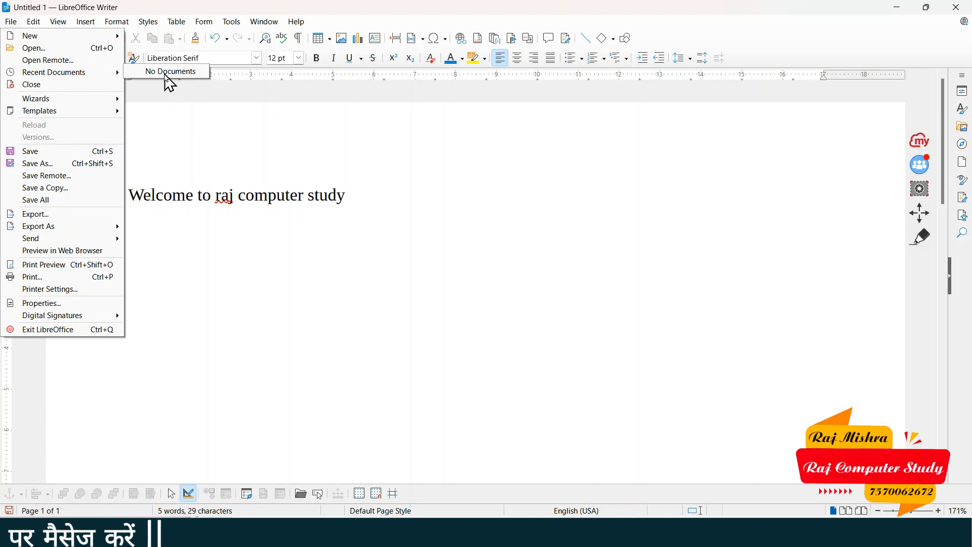
{"action": "left_click", "coordinate": [217, 205]}
{"action": "left_click_drag", "start_coordinate": [130, 194], "coordinate": [377, 195]}
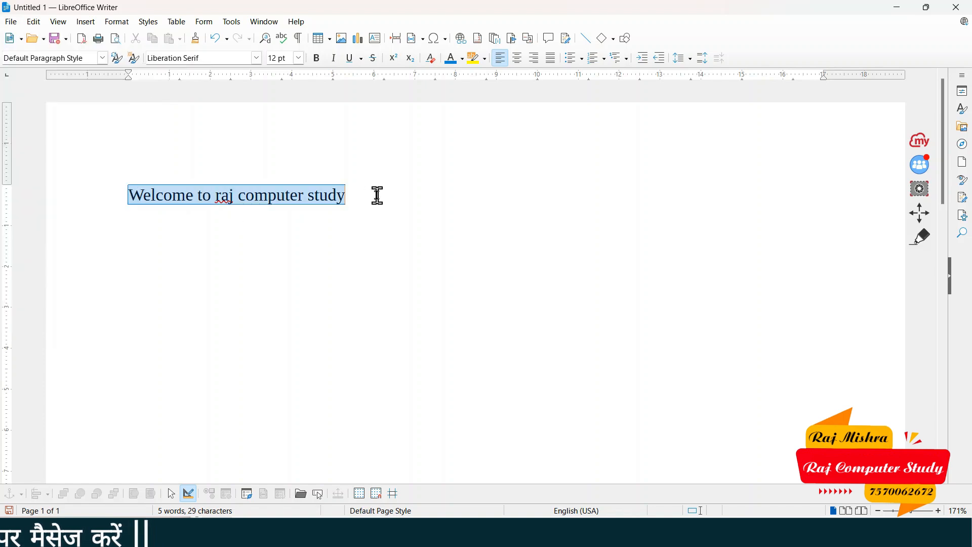
{"action": "left_click", "coordinate": [365, 217]}
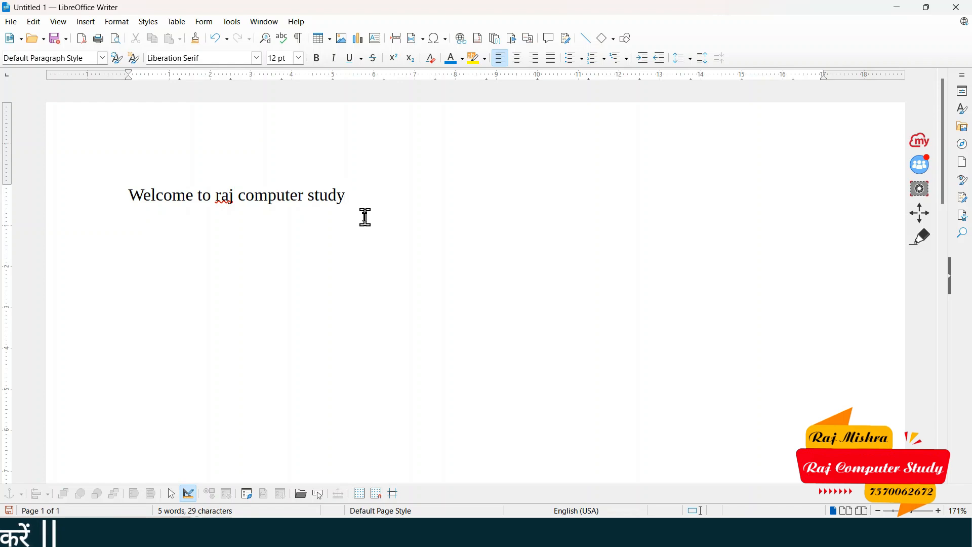
{"action": "left_click_drag", "start_coordinate": [119, 204], "coordinate": [348, 202]}
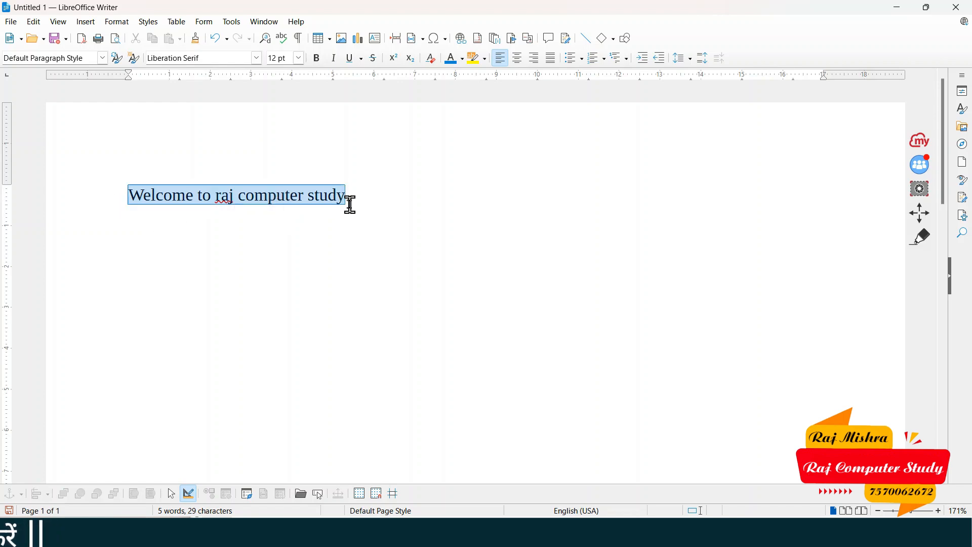
{"action": "left_click", "coordinate": [378, 210]}
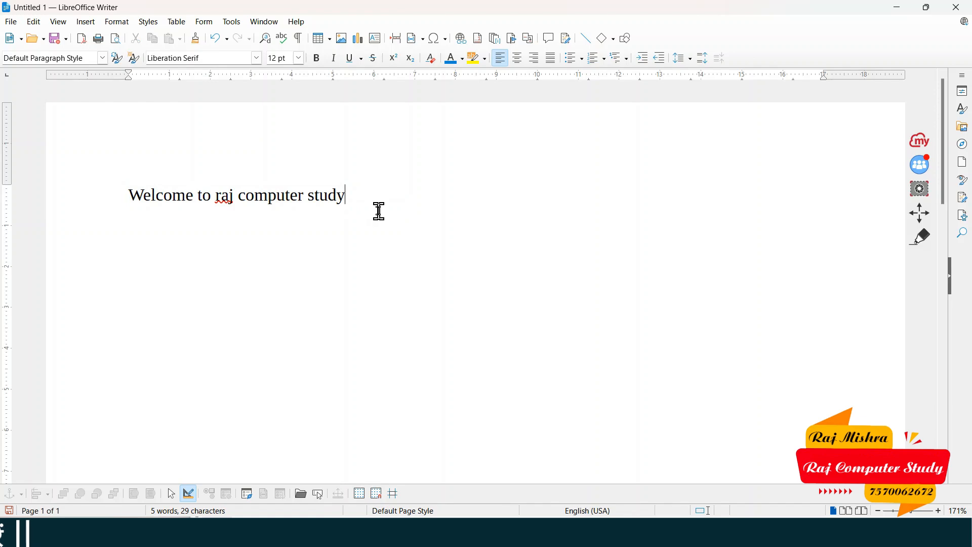
Save the welcome document to the Desktop folder as file1.odt, replacing the default file name
{"action": "left_click", "coordinate": [11, 22]}
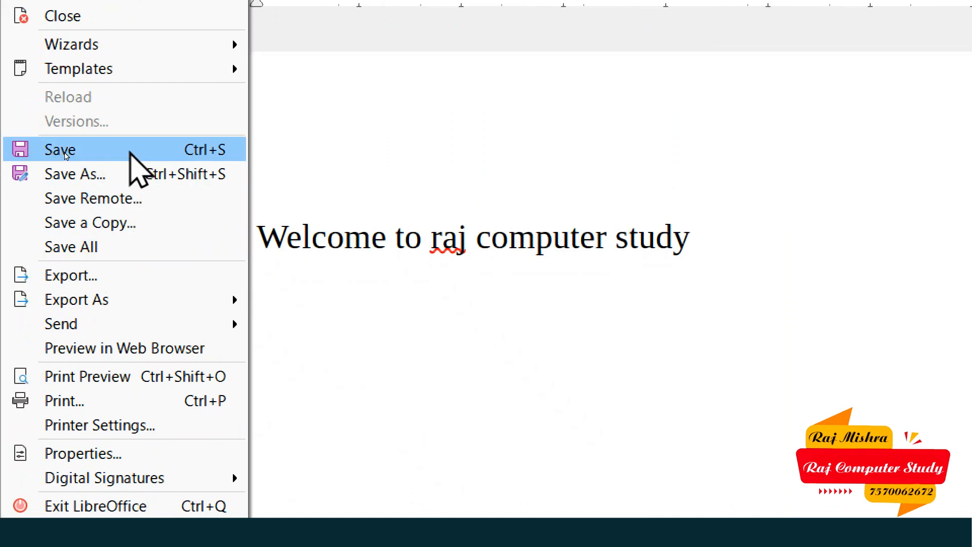
{"action": "left_click", "coordinate": [132, 152]}
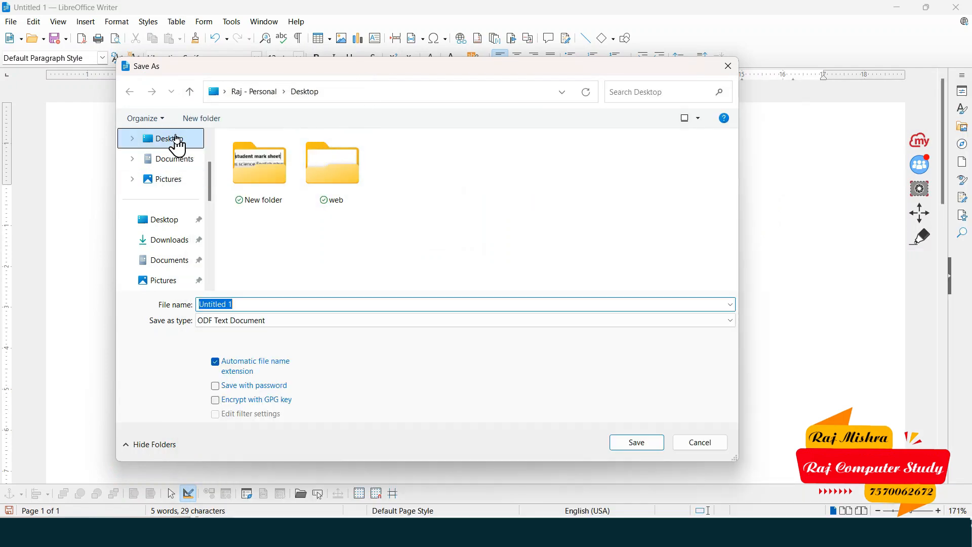
{"action": "left_click", "coordinate": [164, 139]}
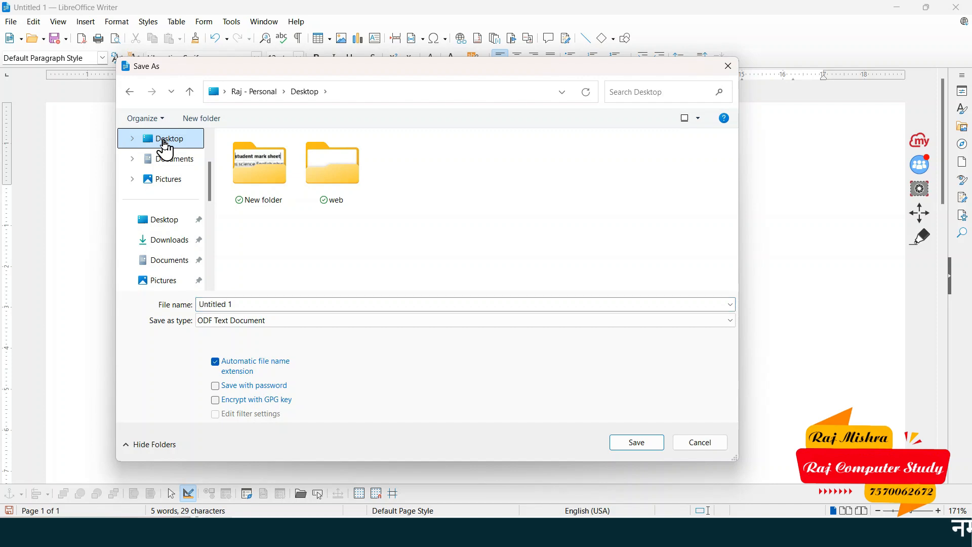
{"action": "left_click_drag", "start_coordinate": [252, 305], "coordinate": [202, 308]}
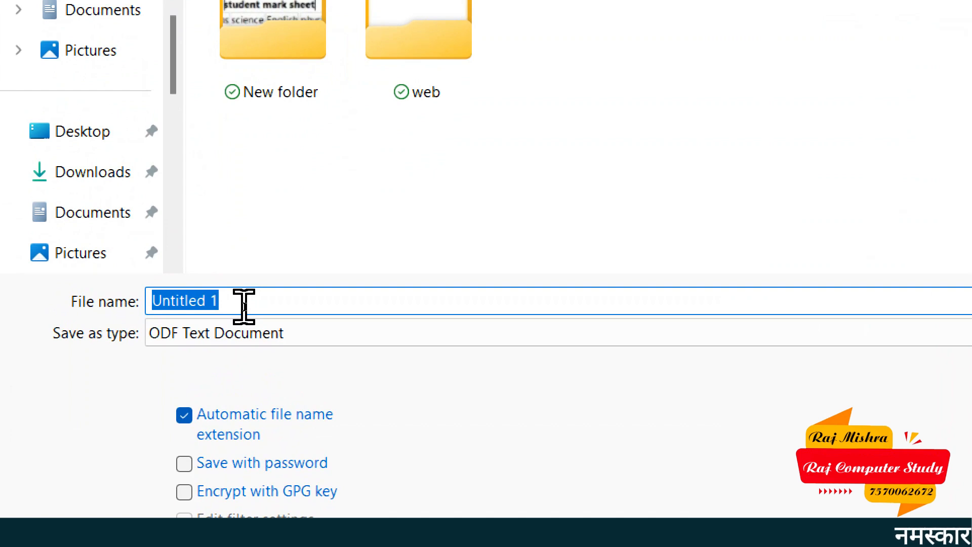
{"action": "key", "text": "BackSpace"}
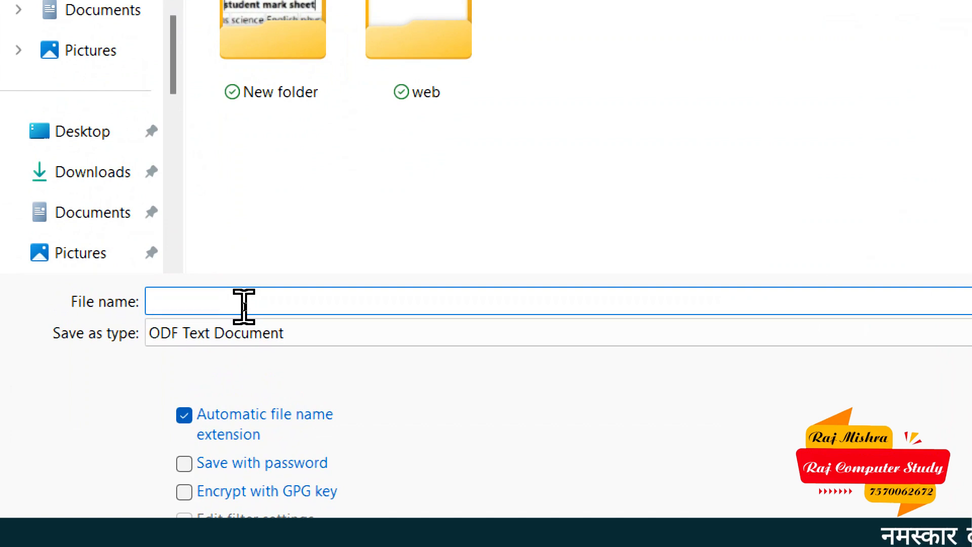
{"action": "type", "text": "file1"}
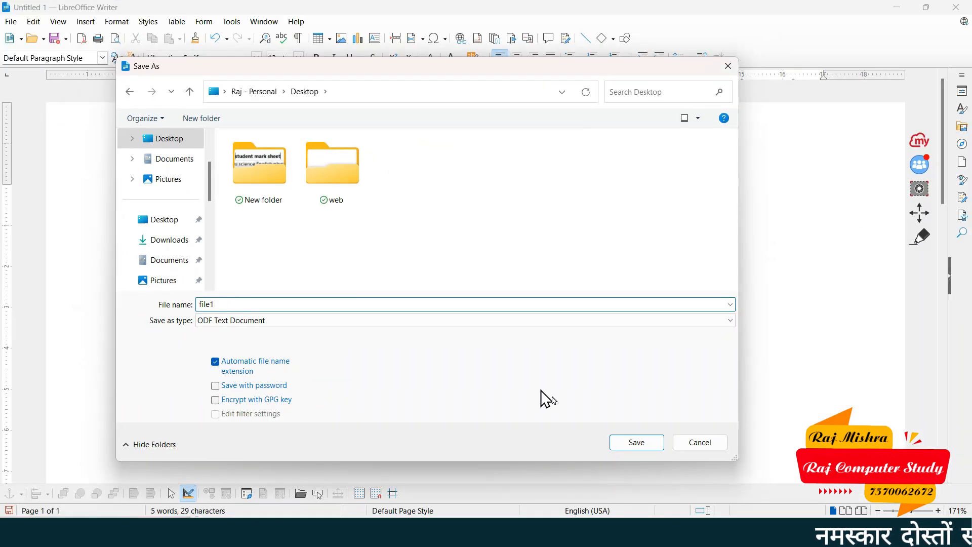
{"action": "left_click", "coordinate": [626, 439]}
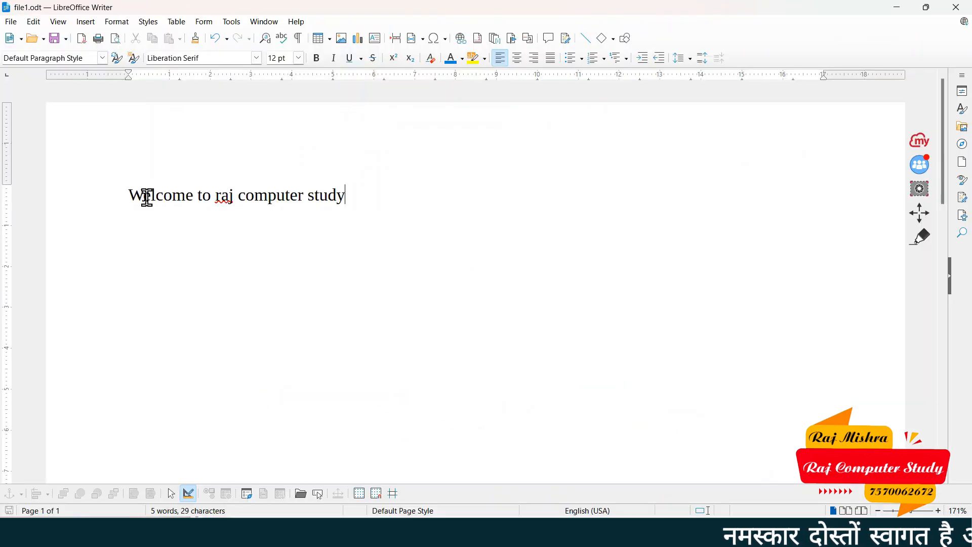
Close the file1.odt window, then move Untitled 3 right and maximize it to full screen
{"action": "left_click_drag", "start_coordinate": [125, 195], "coordinate": [349, 196]}
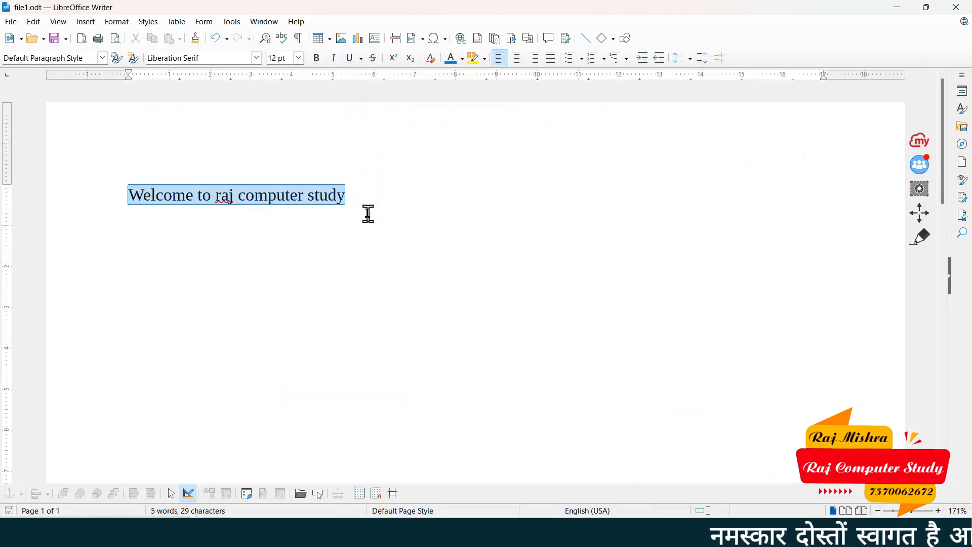
{"action": "left_click", "coordinate": [367, 212]}
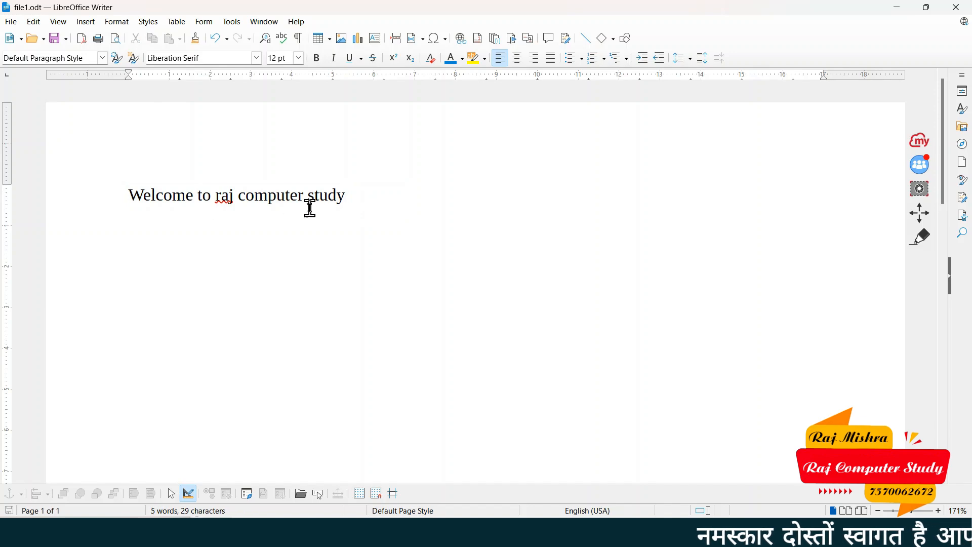
{"action": "left_click", "coordinate": [956, 7]}
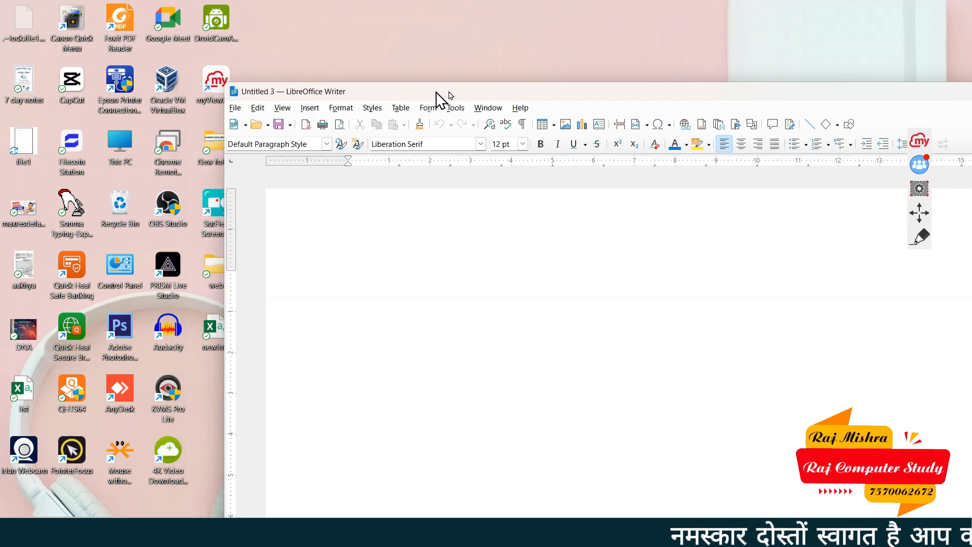
{"action": "left_click_drag", "start_coordinate": [436, 94], "coordinate": [559, 92]}
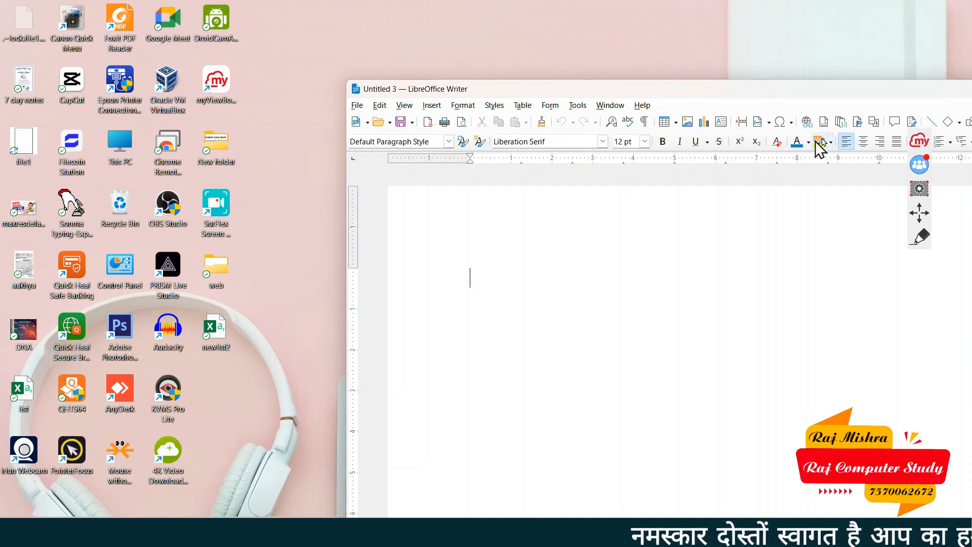
{"action": "double_click", "coordinate": [876, 94]}
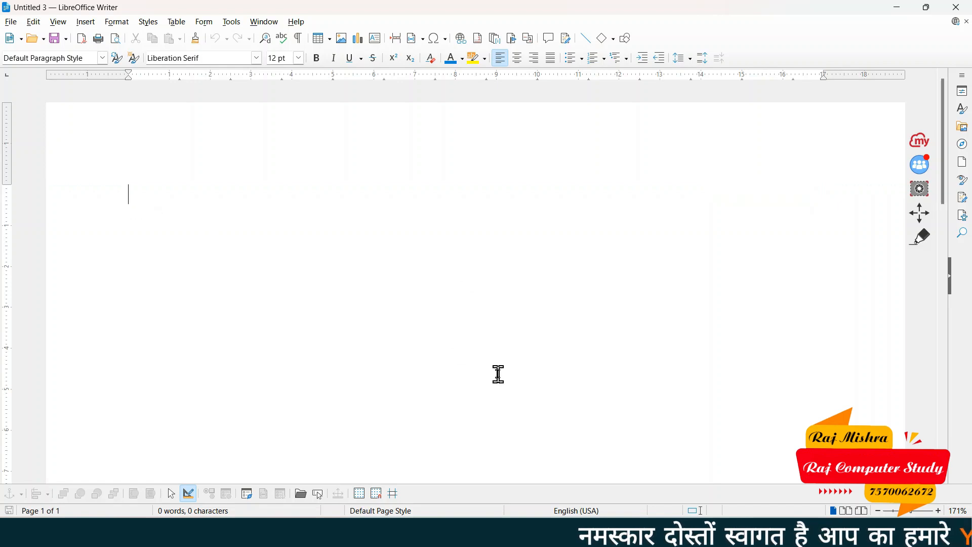
Reopen file1.odt from the Desktop and select its 'Welcome to raj computer study' line
{"action": "left_click", "coordinate": [10, 22]}
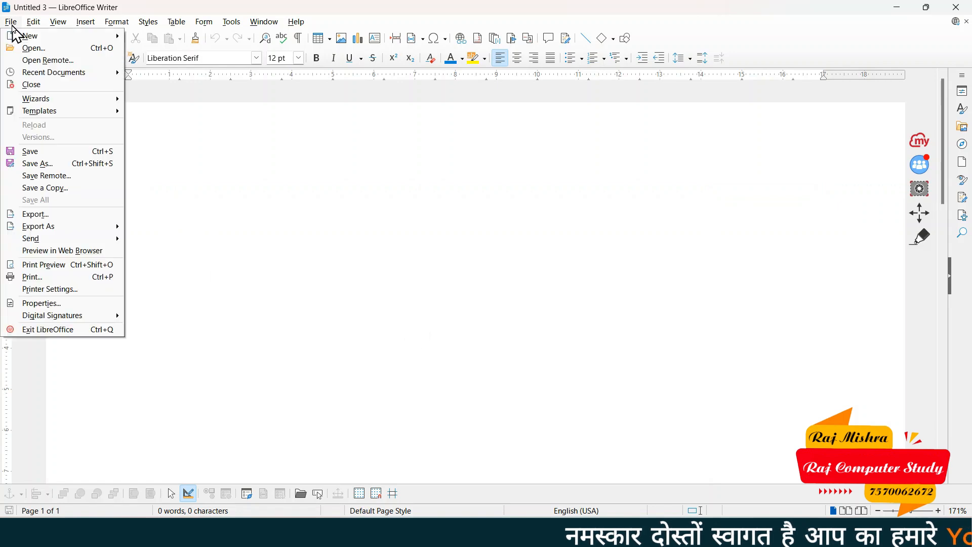
{"action": "left_click", "coordinate": [38, 49]}
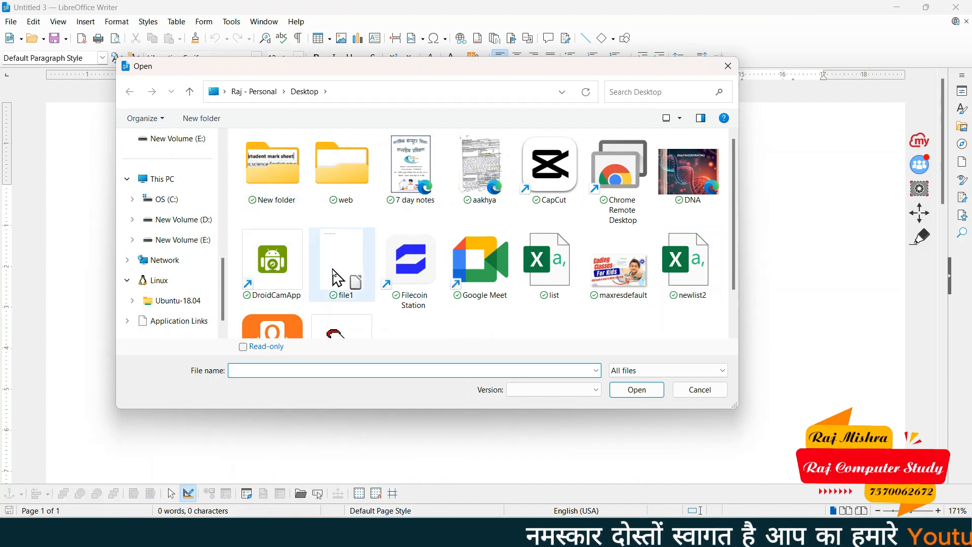
{"action": "left_click", "coordinate": [357, 263]}
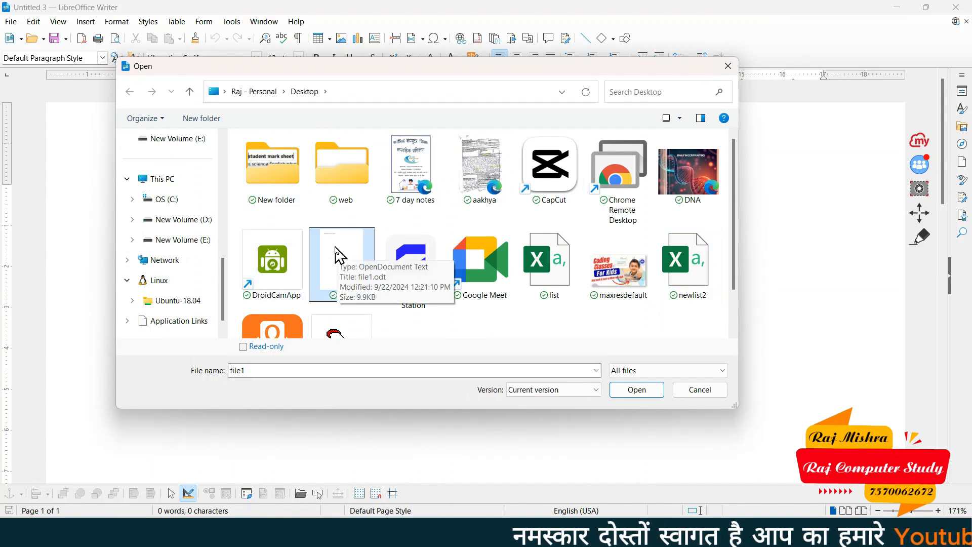
{"action": "left_click", "coordinate": [642, 395]}
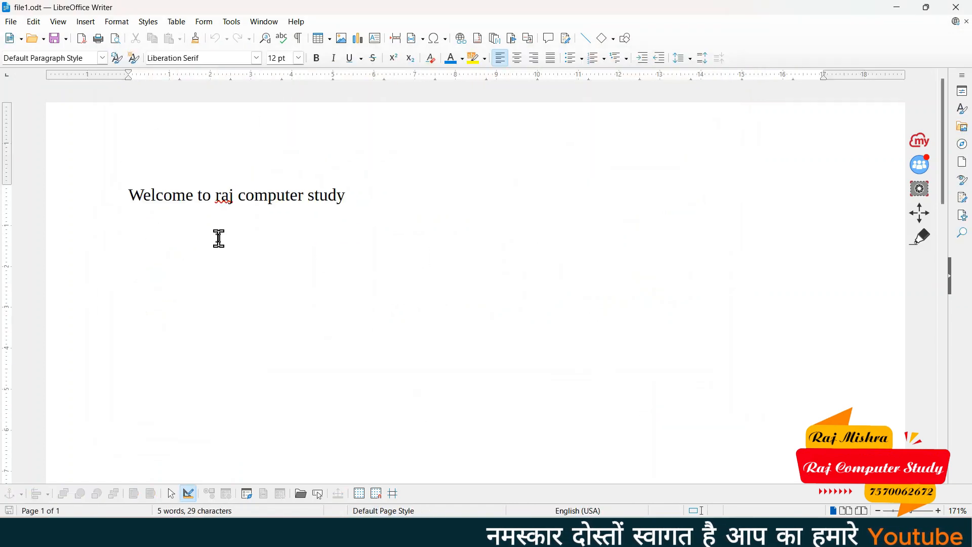
{"action": "left_click_drag", "start_coordinate": [128, 196], "coordinate": [380, 197]}
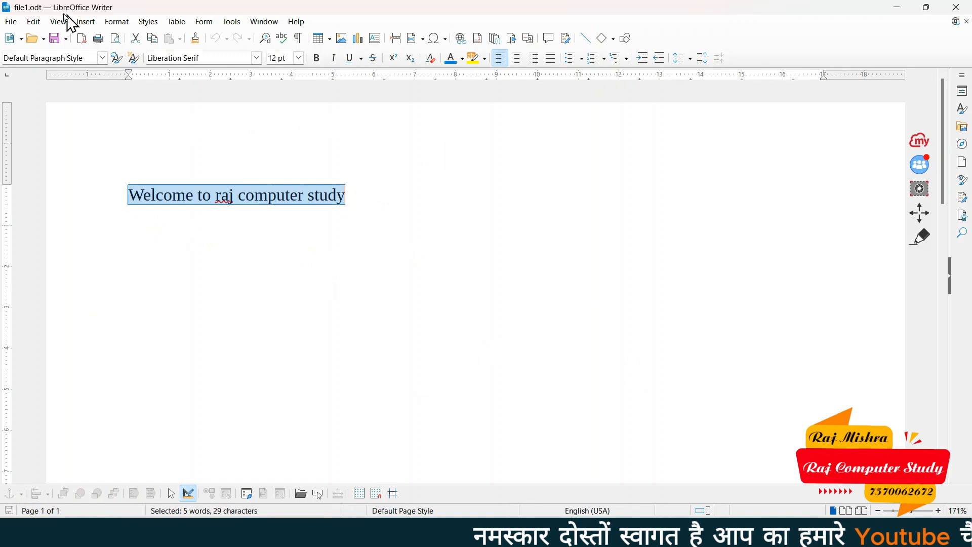
Use Clear List under File > Recent Documents to empty the recent documents list
{"action": "left_click", "coordinate": [20, 23]}
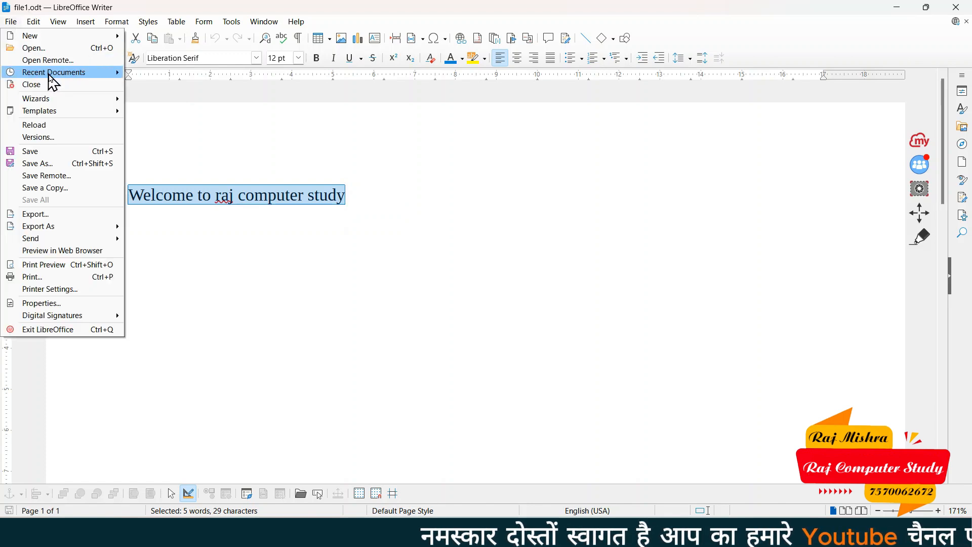
{"action": "mouse_move", "coordinate": [80, 76]}
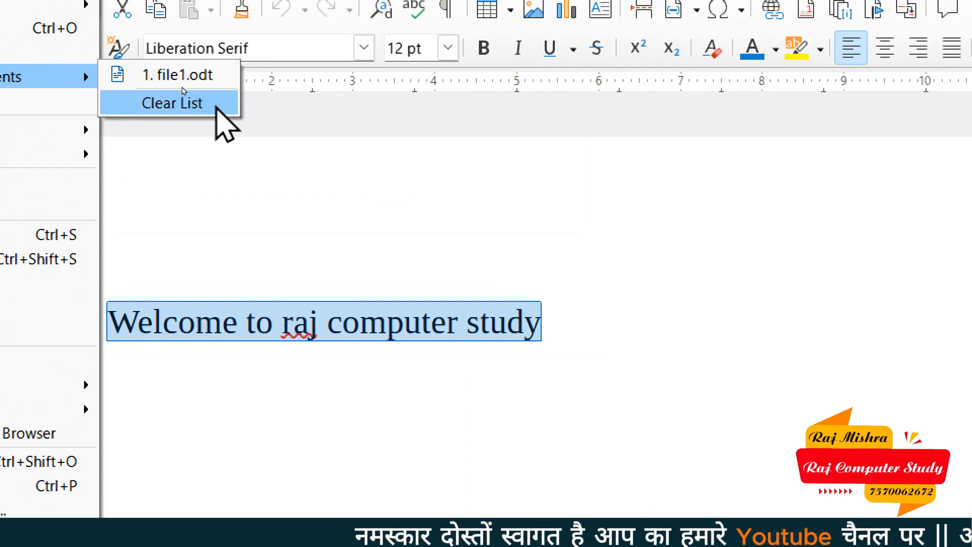
{"action": "left_click", "coordinate": [217, 105]}
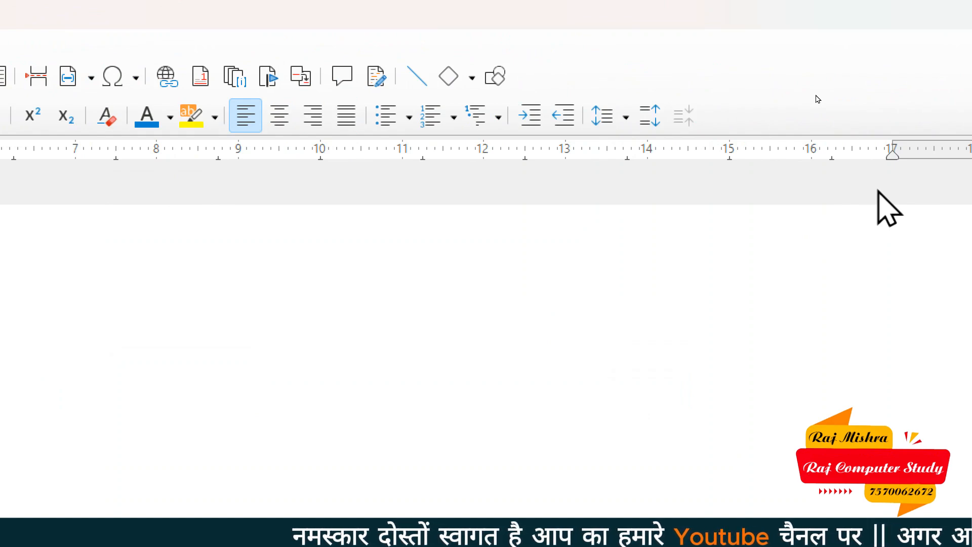
{"action": "left_click", "coordinate": [17, 41]}
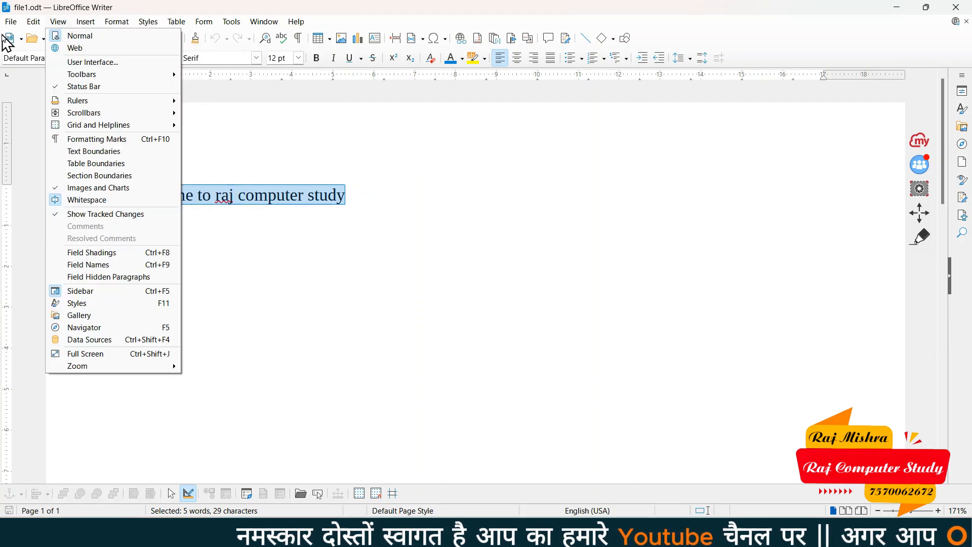
Close file1.odt to the Start Center and reopen it from its recent-documents thumbnail
{"action": "mouse_move", "coordinate": [10, 23]}
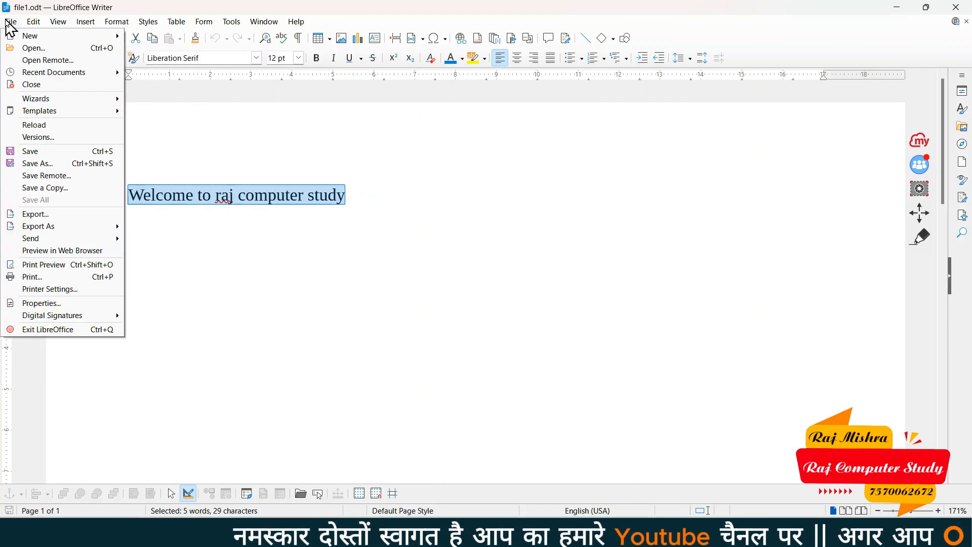
{"action": "left_click", "coordinate": [33, 85]}
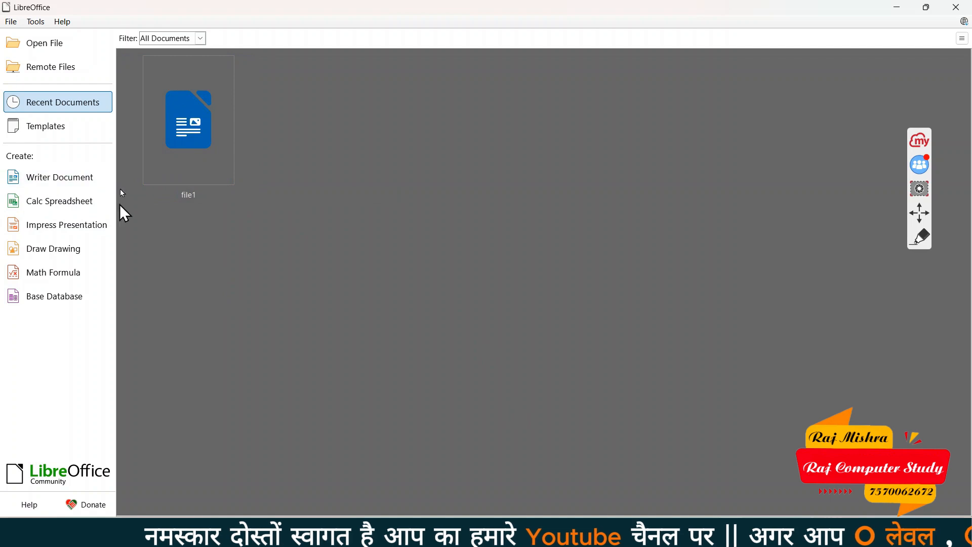
{"action": "left_click", "coordinate": [188, 132]}
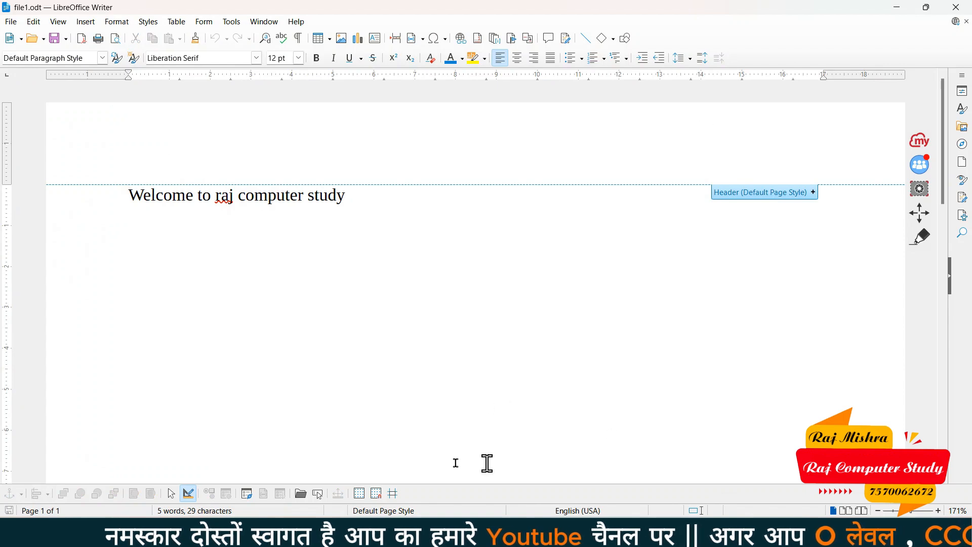
{"action": "key", "text": "End"}
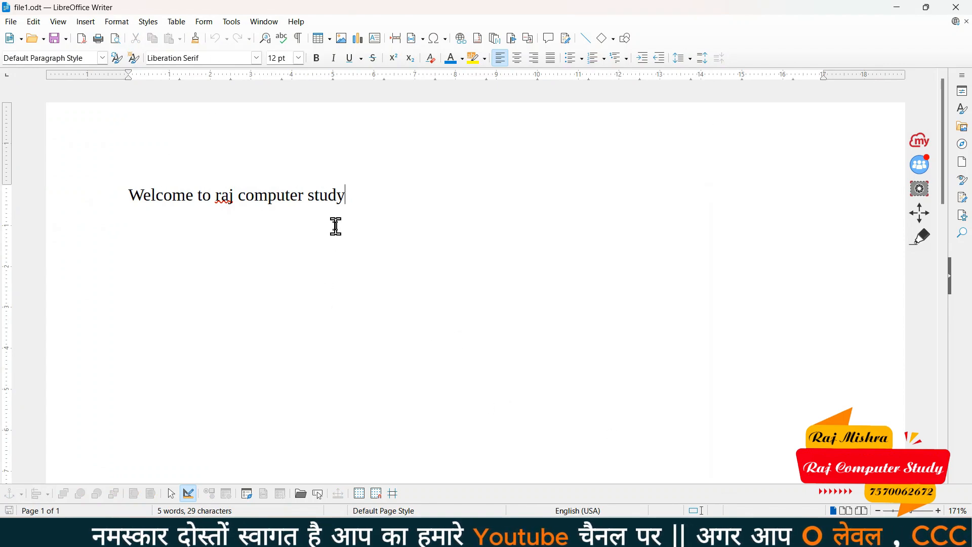
Create a new blank document with Ctrl+N and launch the Letter wizard from File > Wizards
{"action": "left_click", "coordinate": [10, 23]}
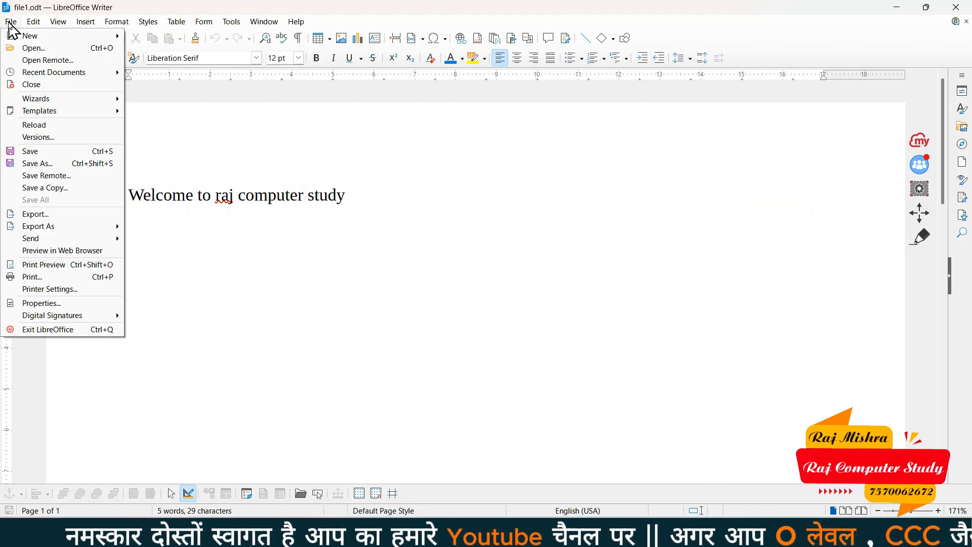
{"action": "mouse_move", "coordinate": [49, 105]}
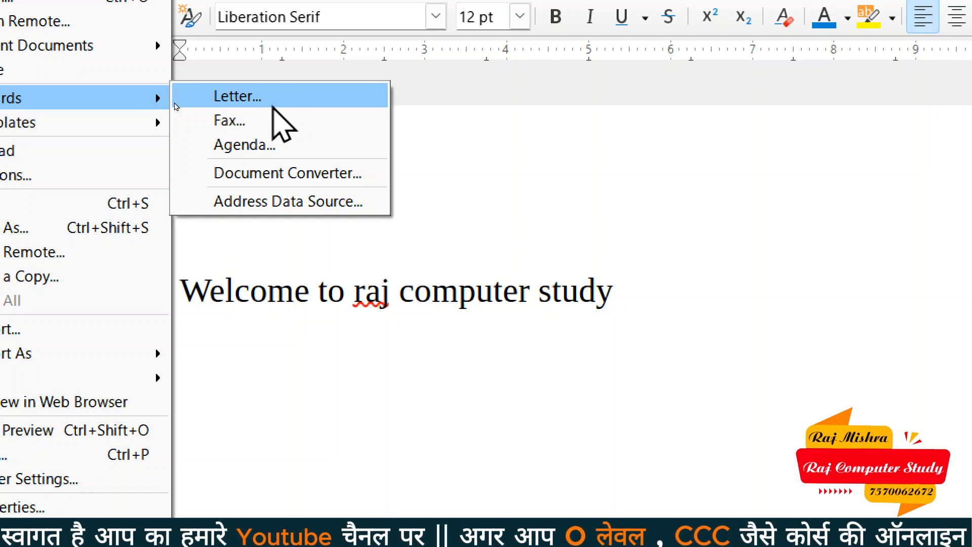
{"action": "key", "text": "Escape"}
{"action": "key", "text": "Escape"}
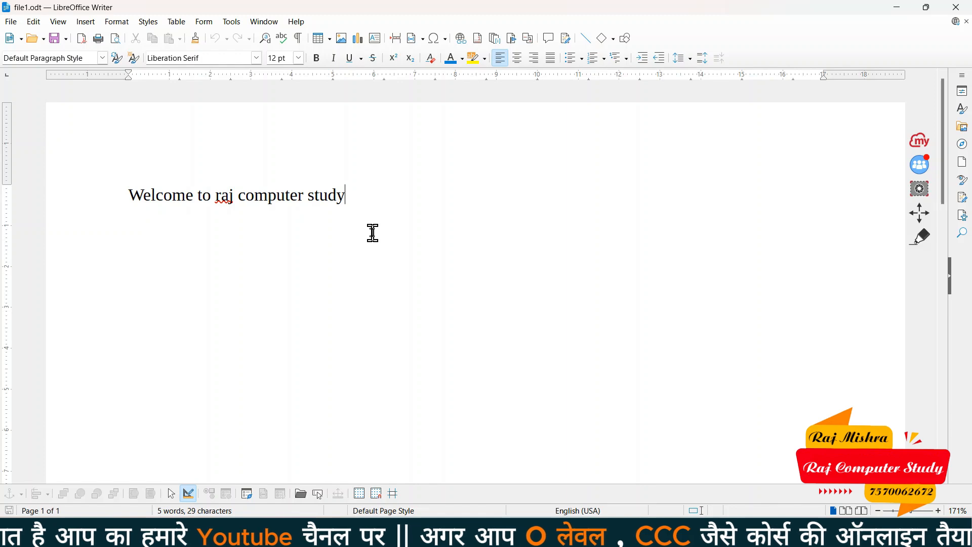
{"action": "key", "text": "ctrl+n"}
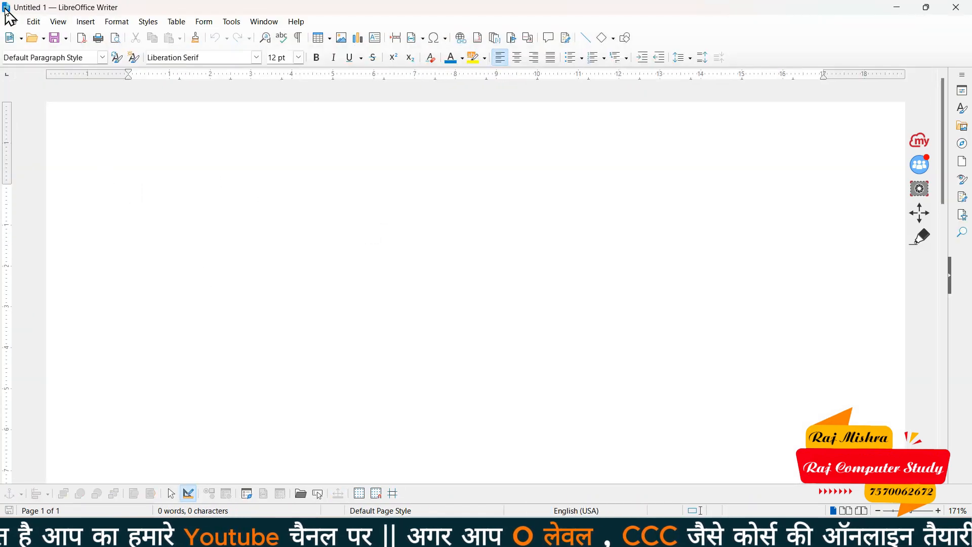
{"action": "left_click", "coordinate": [10, 21]}
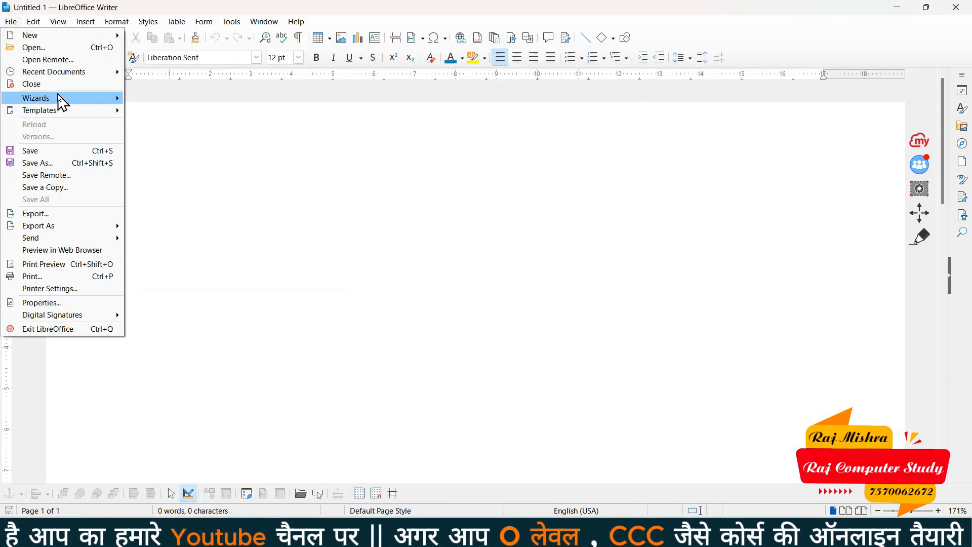
{"action": "mouse_move", "coordinate": [117, 101]}
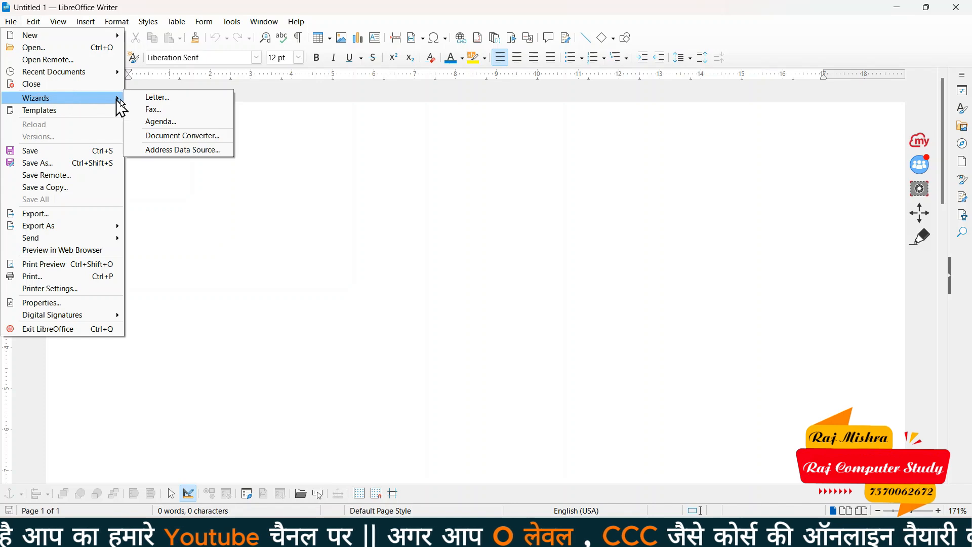
{"action": "left_click", "coordinate": [226, 101]}
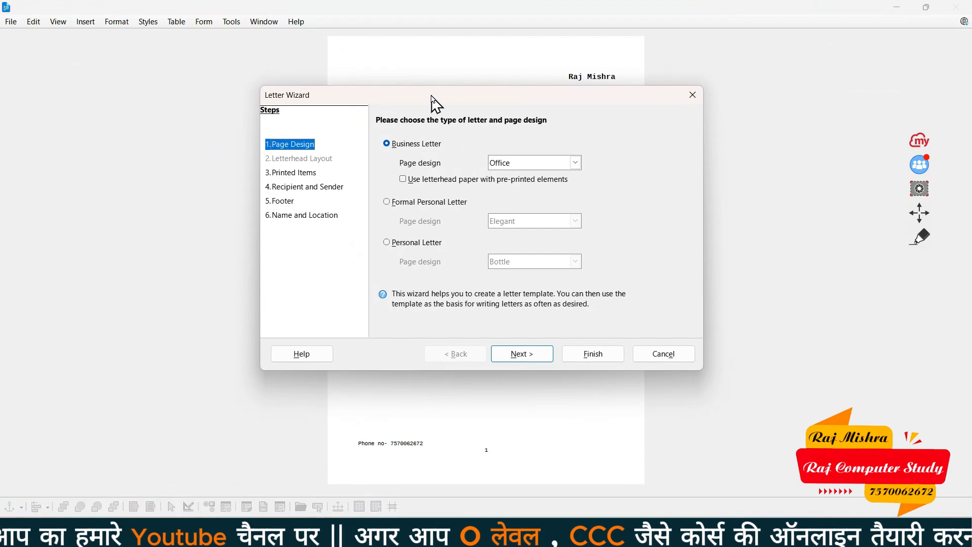
Go through Printed Items with Logo left unchecked and advance to Recipient and Sender
{"action": "left_click_drag", "start_coordinate": [431, 100], "coordinate": [766, 316]}
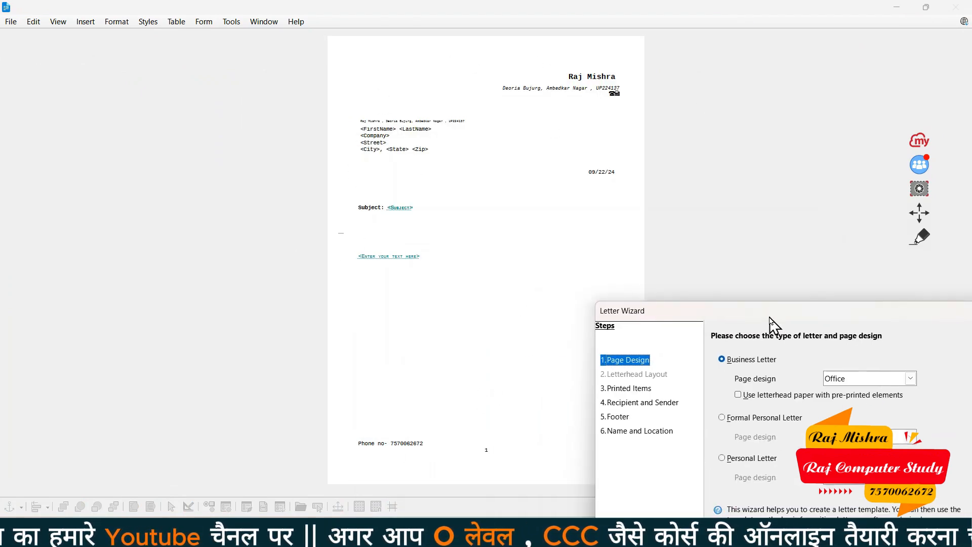
{"action": "left_click_drag", "start_coordinate": [772, 319], "coordinate": [348, 84]}
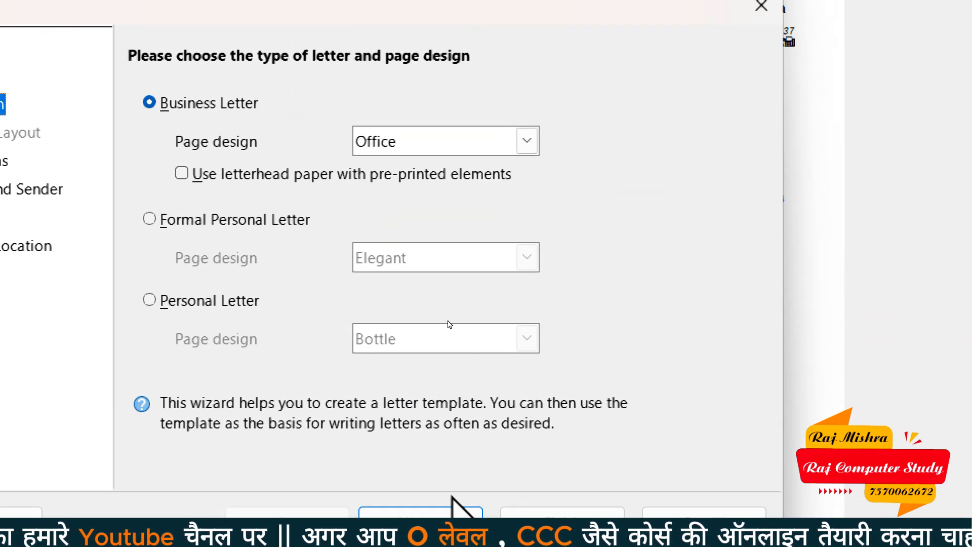
{"action": "left_click", "coordinate": [446, 521]}
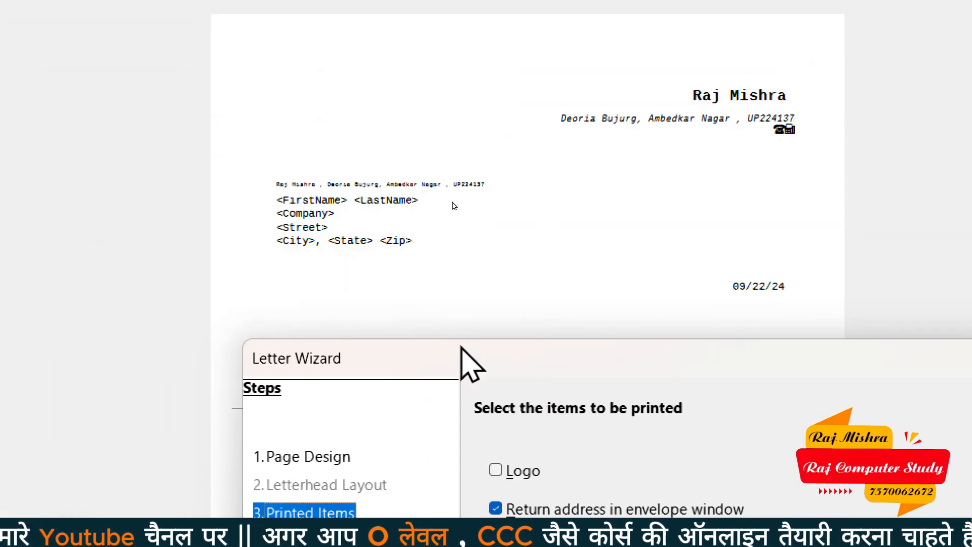
{"action": "left_click_drag", "start_coordinate": [461, 348], "coordinate": [357, 196]}
{"action": "left_click", "coordinate": [396, 319]}
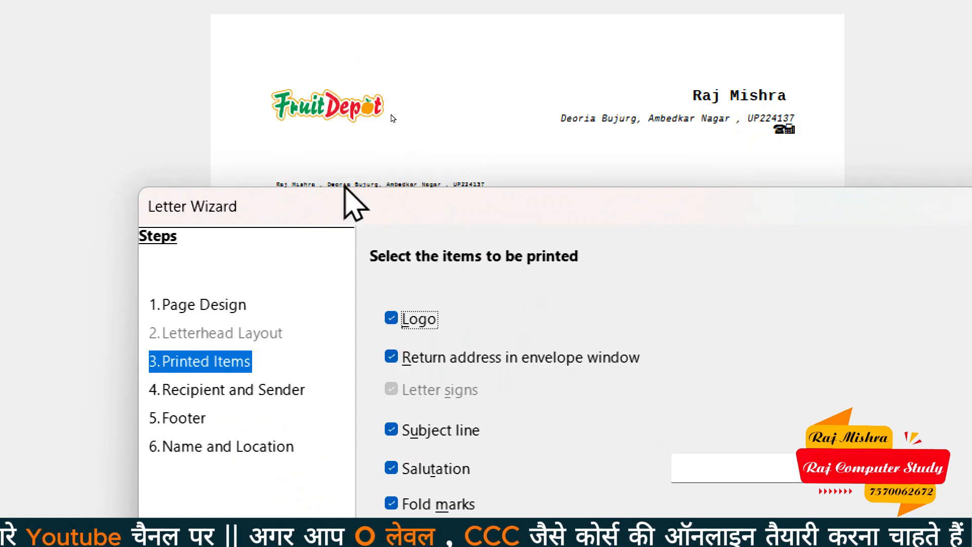
{"action": "left_click", "coordinate": [394, 320]}
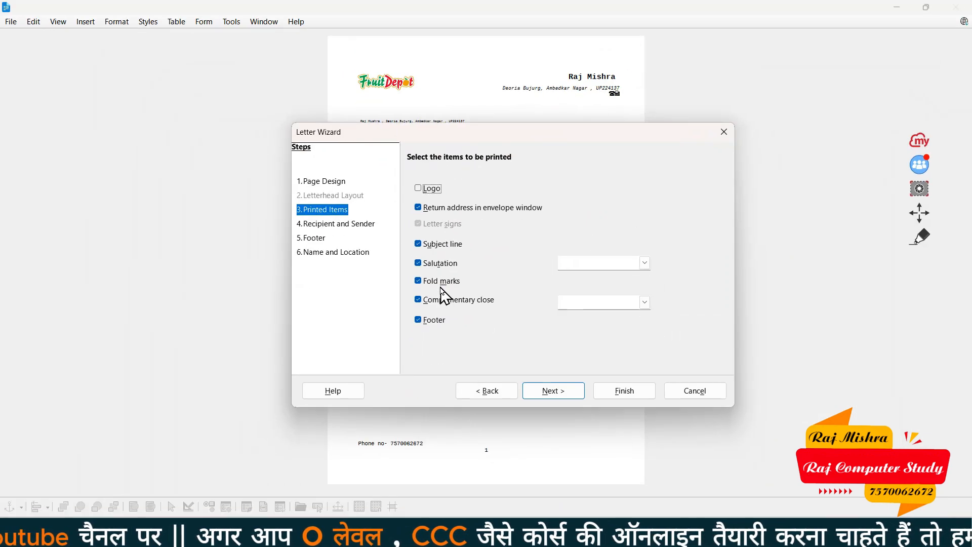
{"action": "left_click", "coordinate": [553, 391]}
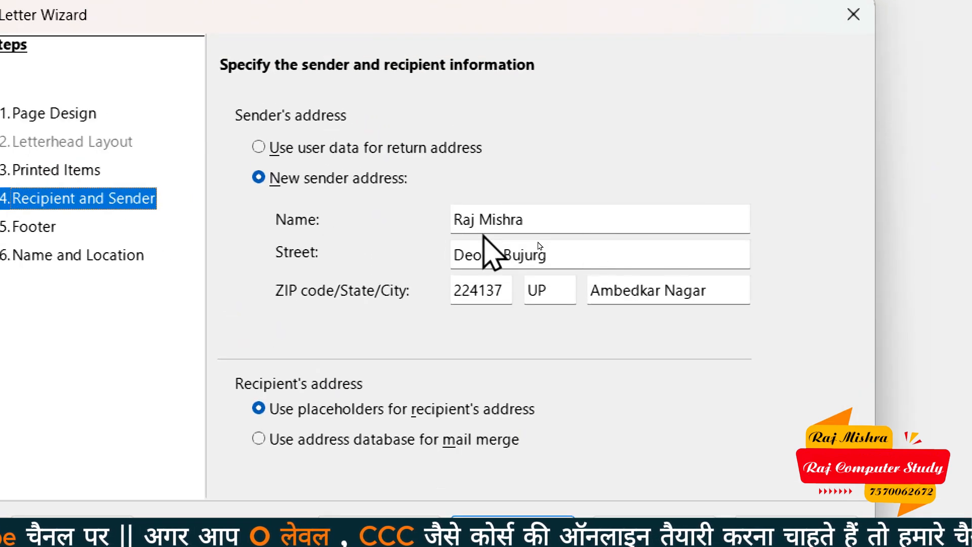
Review the sender's name, street and city, then continue to the footer step
{"action": "left_click_drag", "start_coordinate": [588, 223], "coordinate": [428, 222]}
{"action": "left_click_drag", "start_coordinate": [579, 250], "coordinate": [421, 270]}
{"action": "left_click_drag", "start_coordinate": [727, 293], "coordinate": [591, 293]}
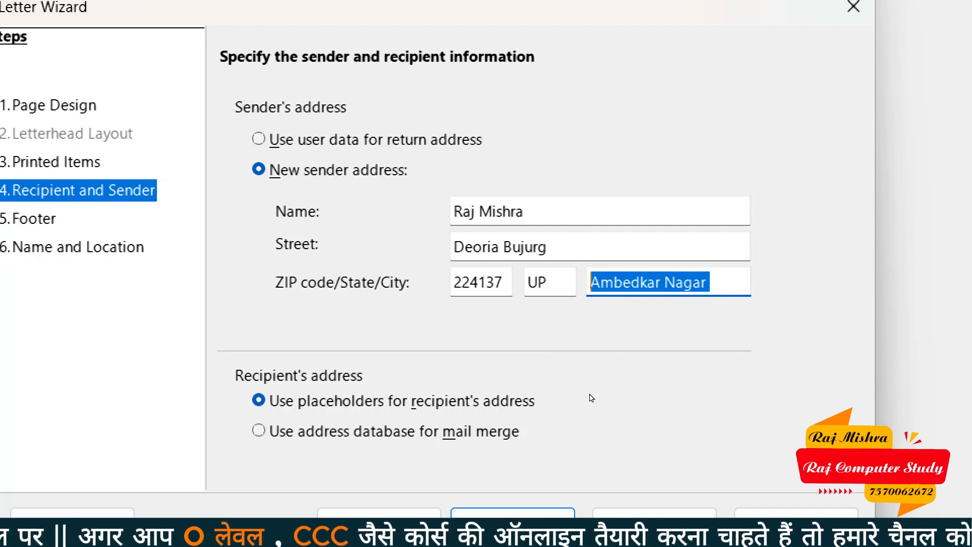
{"action": "left_click", "coordinate": [512, 477]}
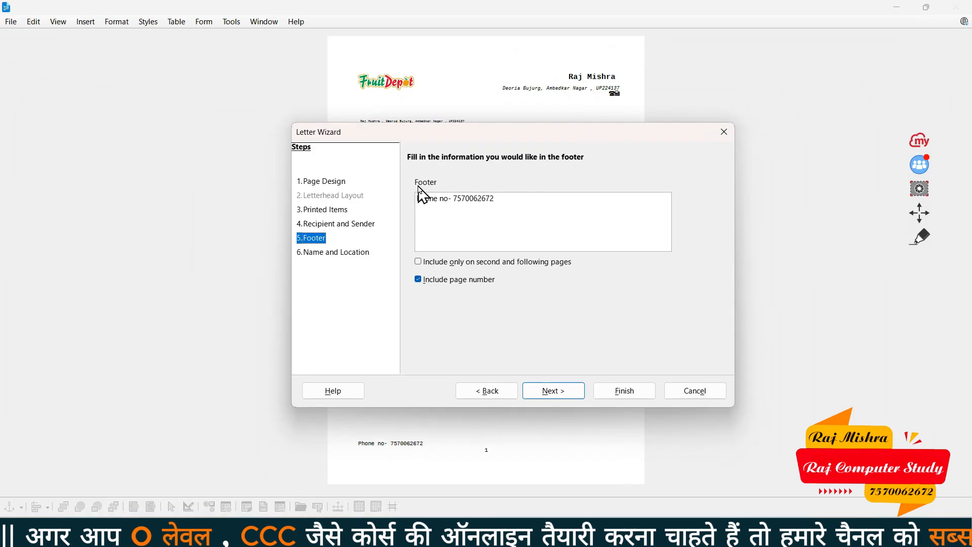
Move the wizard aside and review the footer line at the bottom of the letter page
{"action": "left_click_drag", "start_coordinate": [230, 95], "coordinate": [431, 14]}
{"action": "left_click_drag", "start_coordinate": [515, 93], "coordinate": [515, 93]}
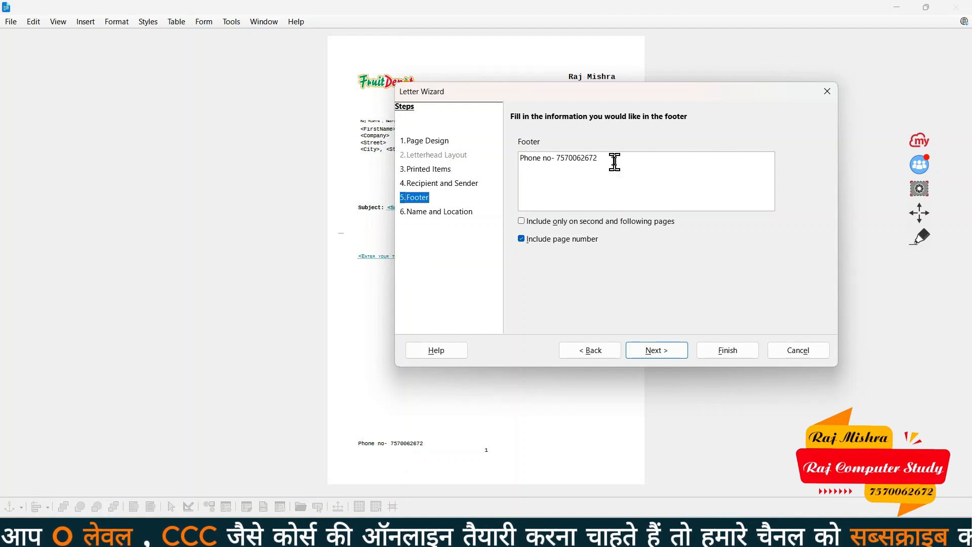
{"action": "left_click_drag", "start_coordinate": [614, 162], "coordinate": [503, 157]}
{"action": "left_click", "coordinate": [651, 157]}
{"action": "left_click_drag", "start_coordinate": [651, 156], "coordinate": [502, 158]}
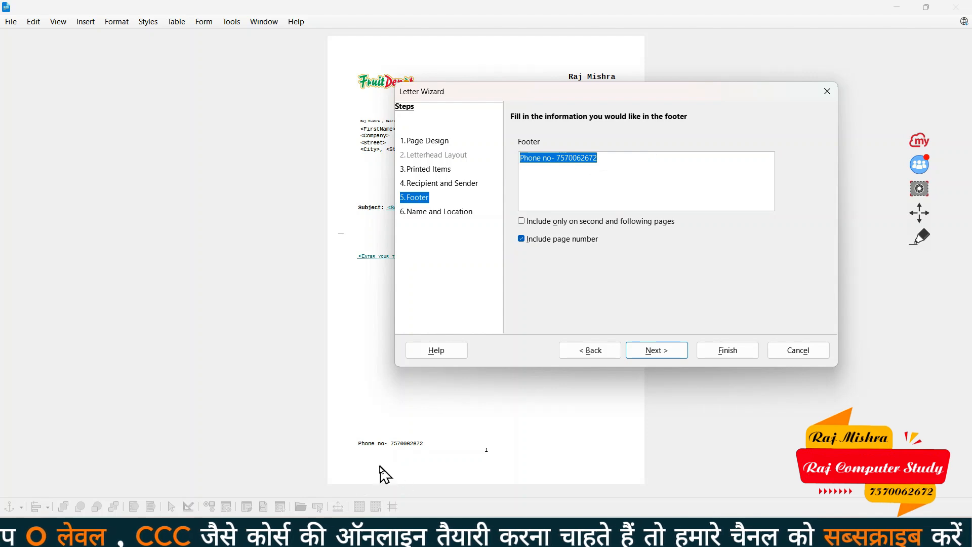
{"action": "left_click", "coordinate": [557, 158]}
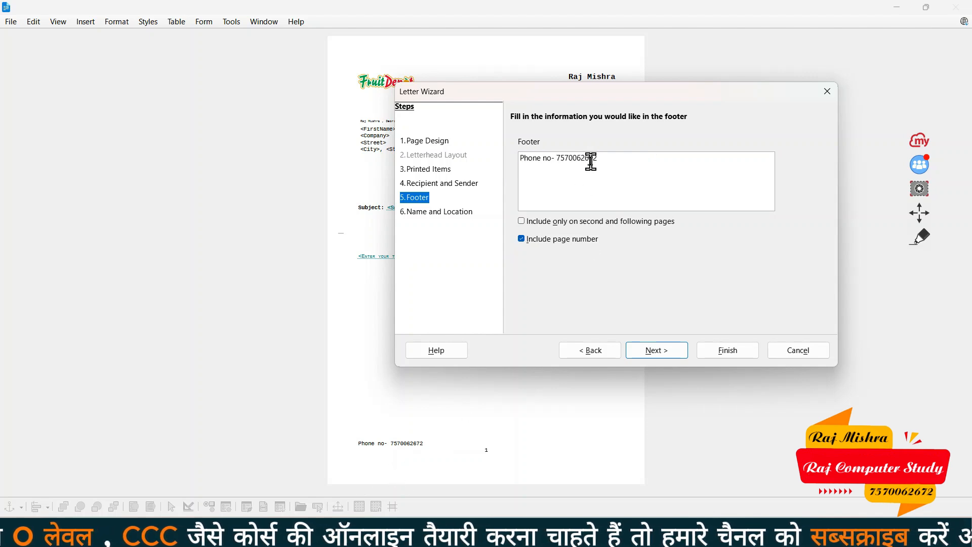
{"action": "left_click_drag", "start_coordinate": [619, 158], "coordinate": [508, 157]}
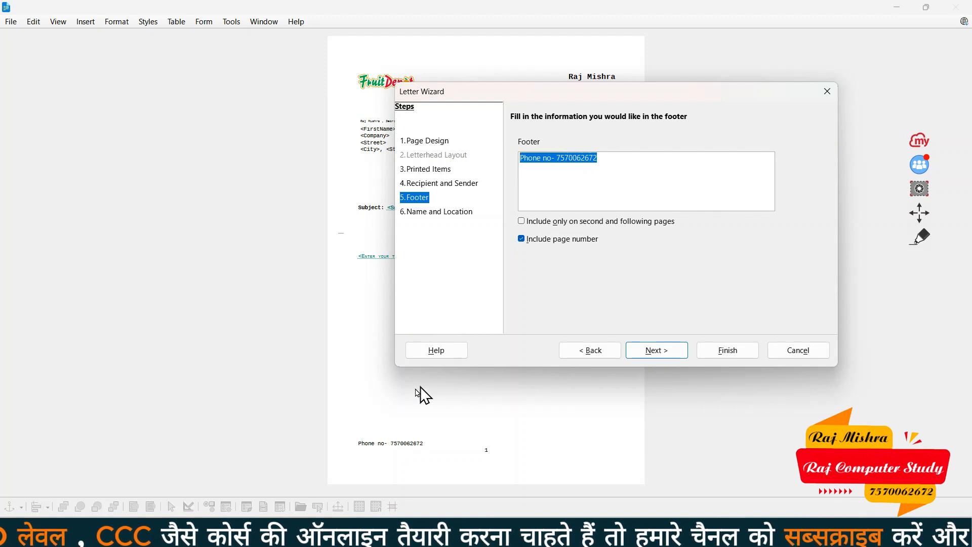
Finish the Letter Wizard, overwrite the existing letter template, and enable its macros
{"action": "left_click", "coordinate": [664, 355]}
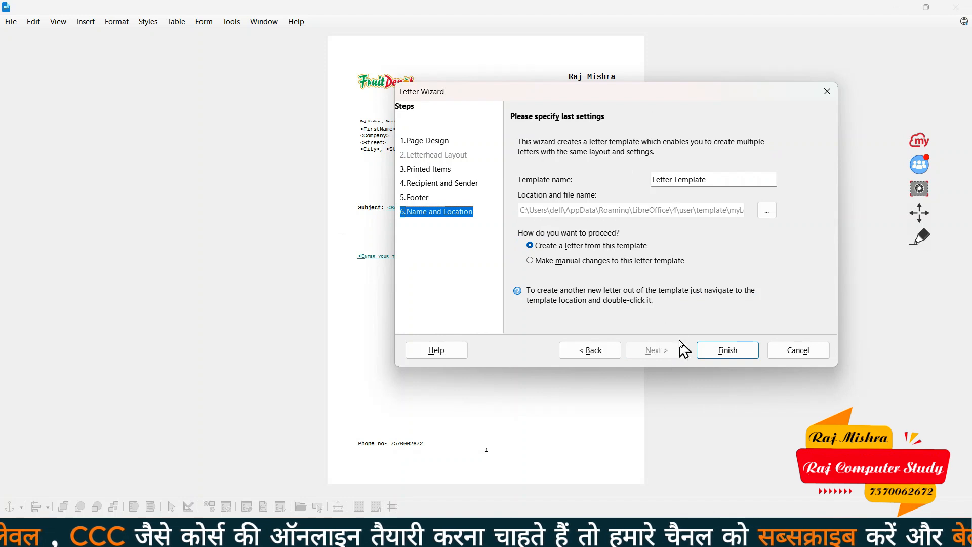
{"action": "left_click", "coordinate": [729, 350]}
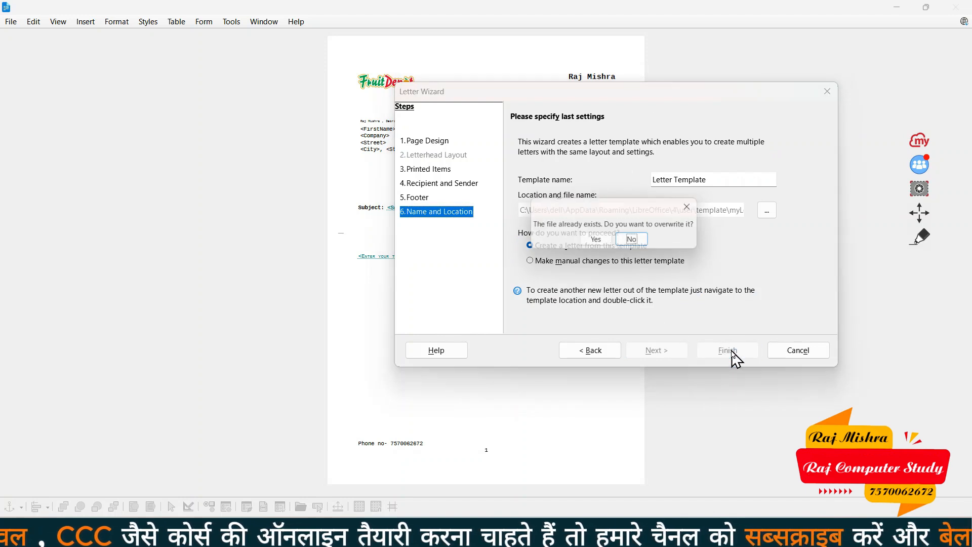
{"action": "left_click", "coordinate": [597, 240]}
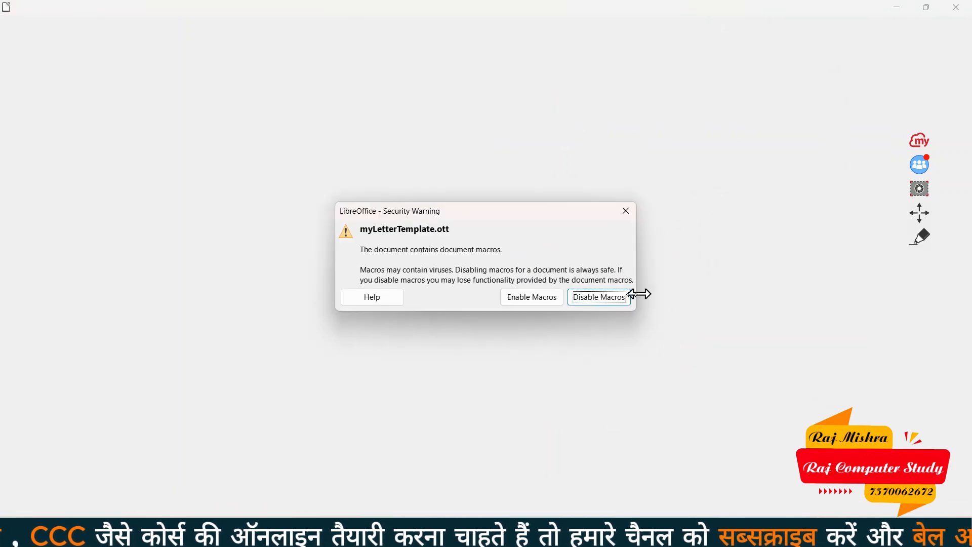
{"action": "left_click", "coordinate": [545, 303]}
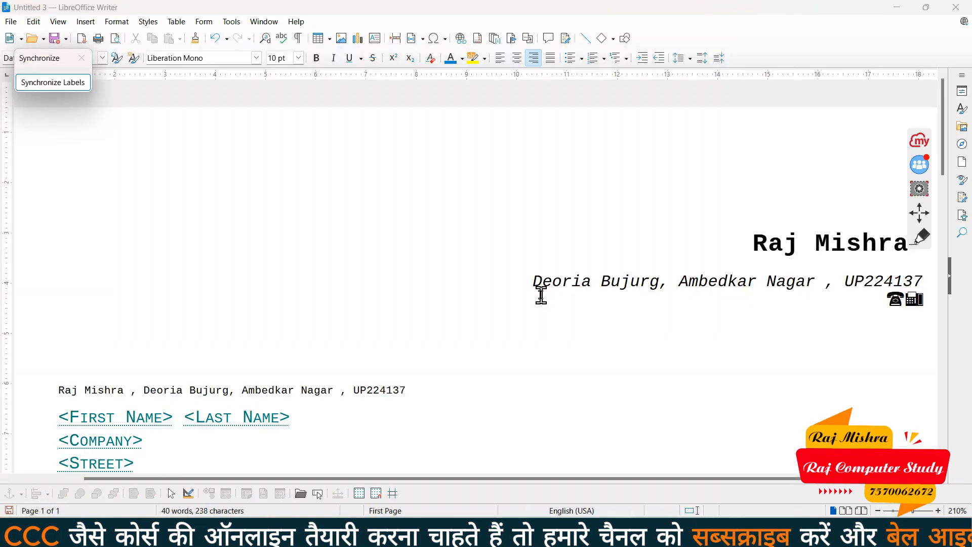
{"action": "scroll", "coordinate": [541, 241], "scroll_direction": "down", "scroll_amount": 3}
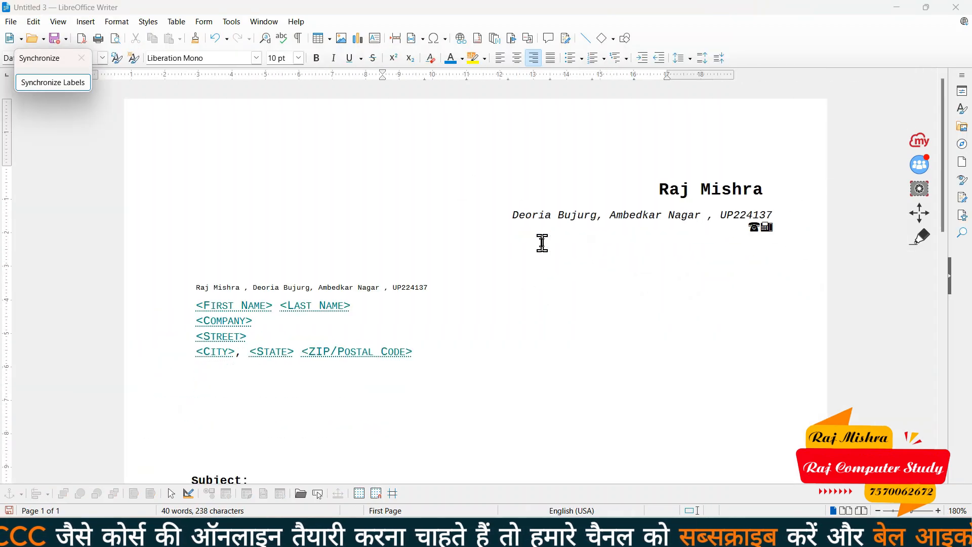
{"action": "scroll", "coordinate": [604, 381], "scroll_direction": "down", "scroll_amount": 3}
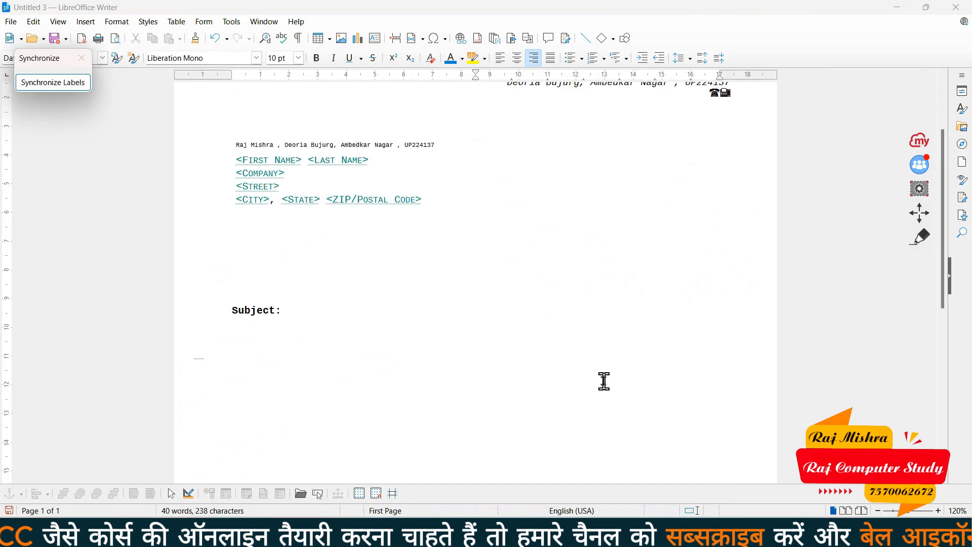
{"action": "scroll", "coordinate": [604, 380], "scroll_direction": "up", "scroll_amount": 3}
{"action": "scroll", "coordinate": [604, 375], "scroll_direction": "down", "scroll_amount": 2}
{"action": "scroll", "coordinate": [604, 375], "scroll_direction": "up", "scroll_amount": 1}
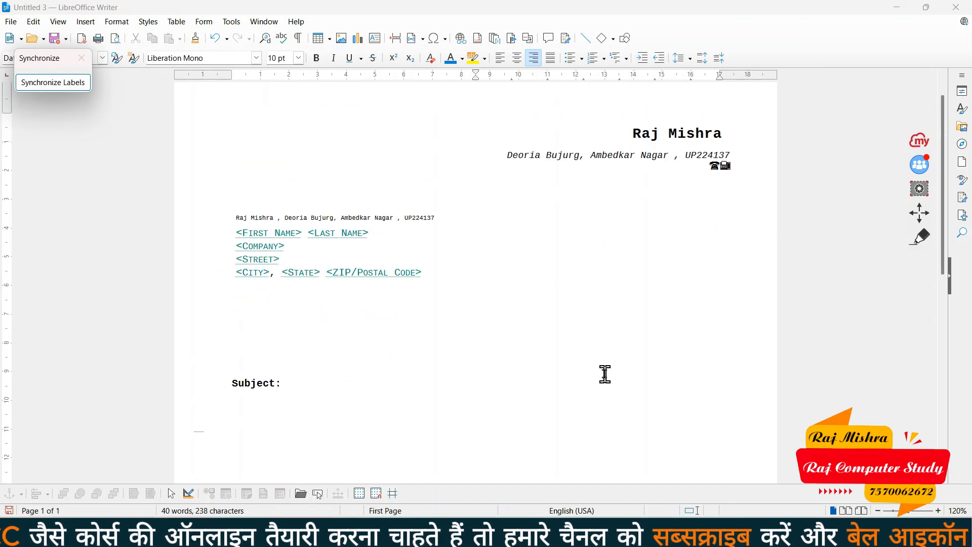
{"action": "scroll", "coordinate": [518, 358], "scroll_direction": "up", "scroll_amount": 2}
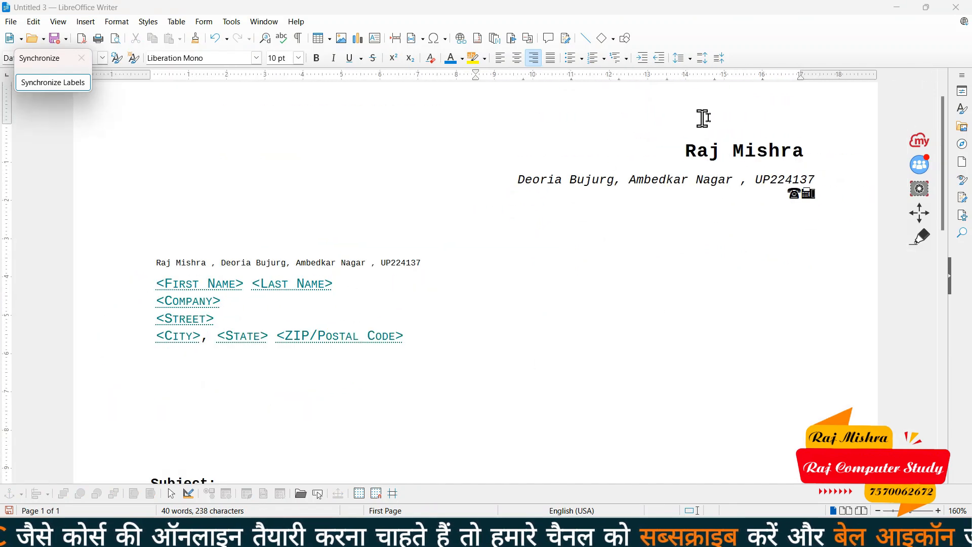
{"action": "left_click", "coordinate": [197, 286]}
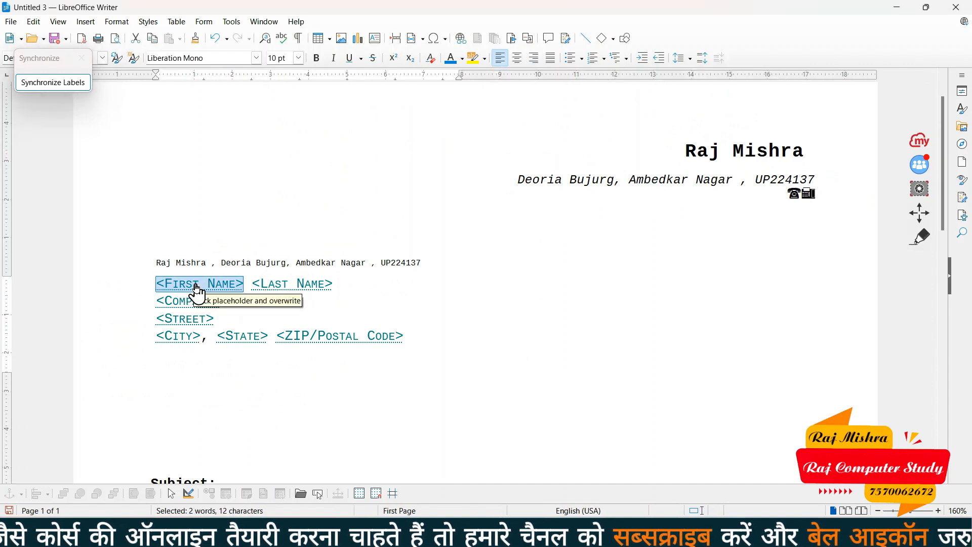
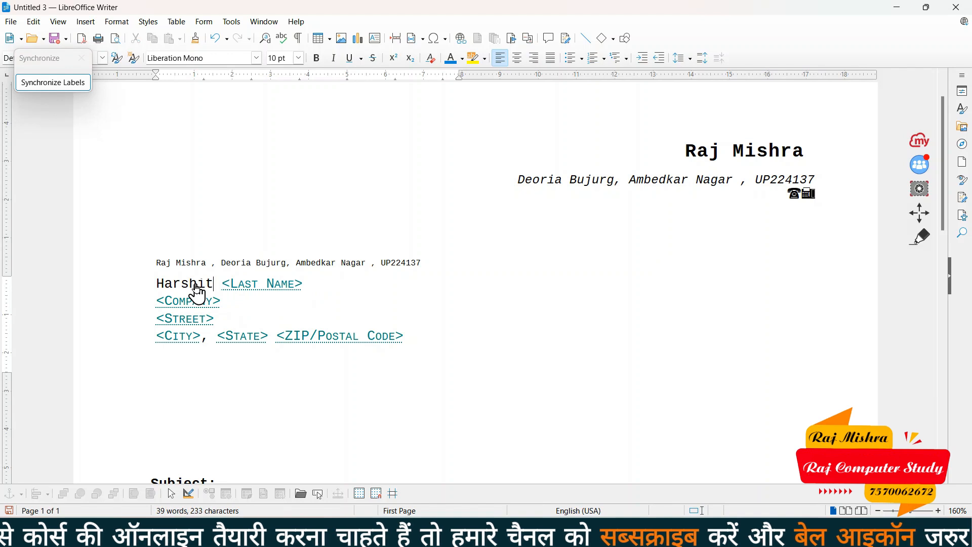
{"action": "left_click", "coordinate": [254, 289]}
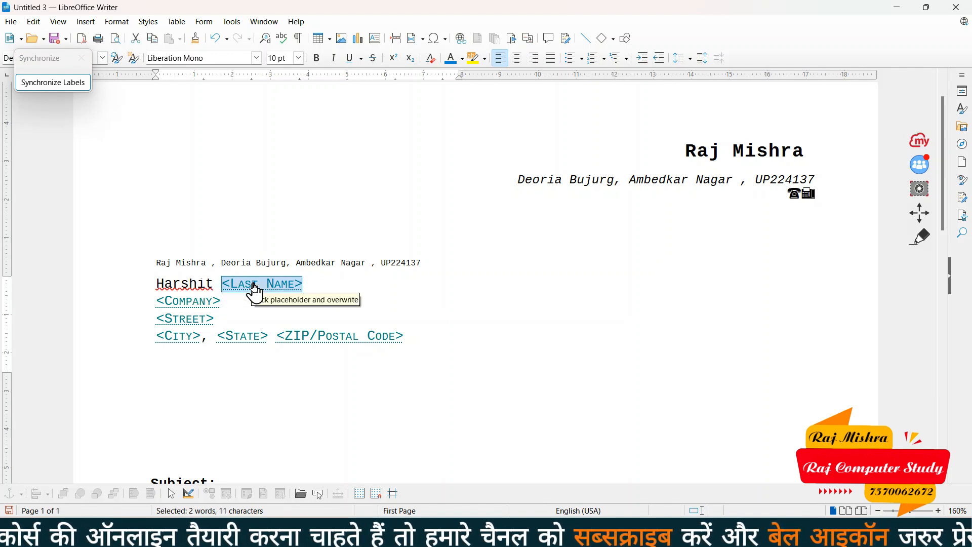
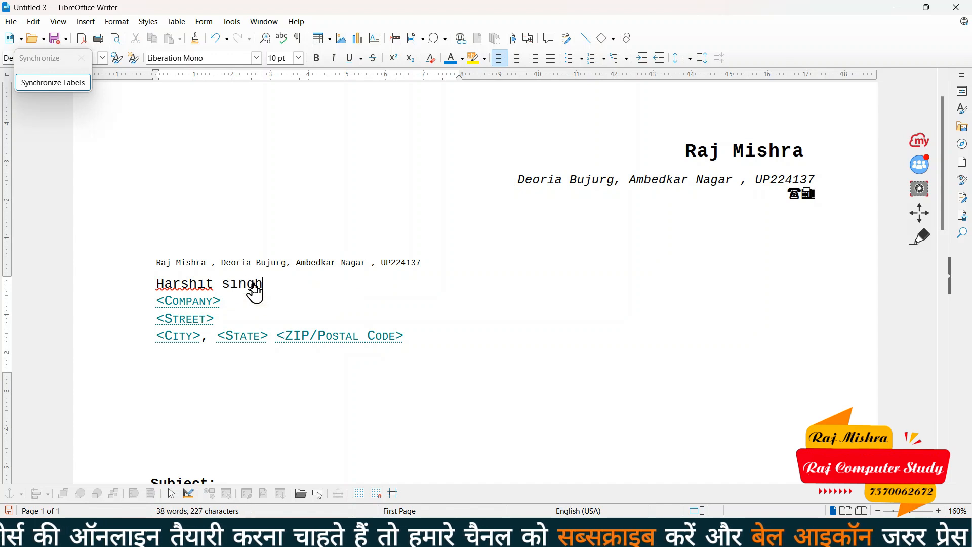
{"action": "left_click", "coordinate": [204, 302]}
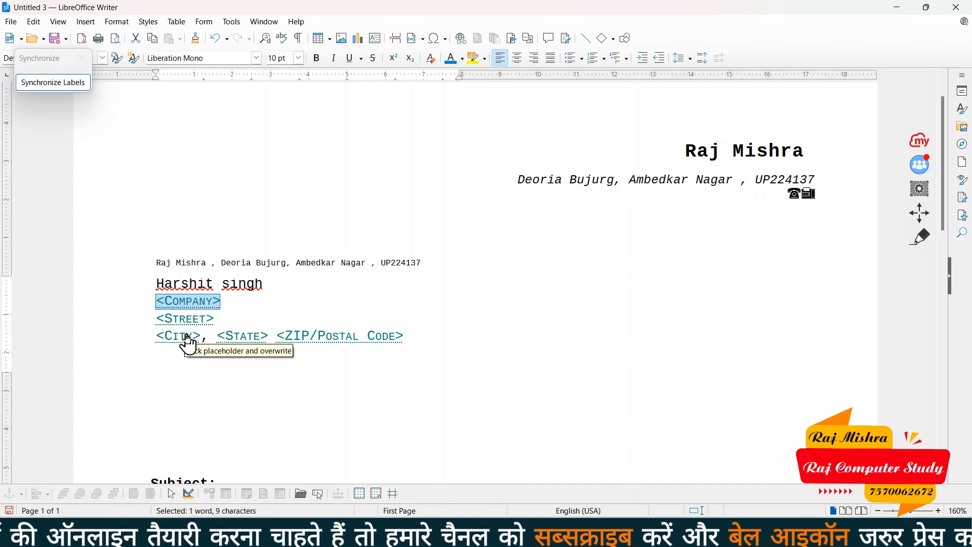
{"action": "left_click", "coordinate": [355, 336]}
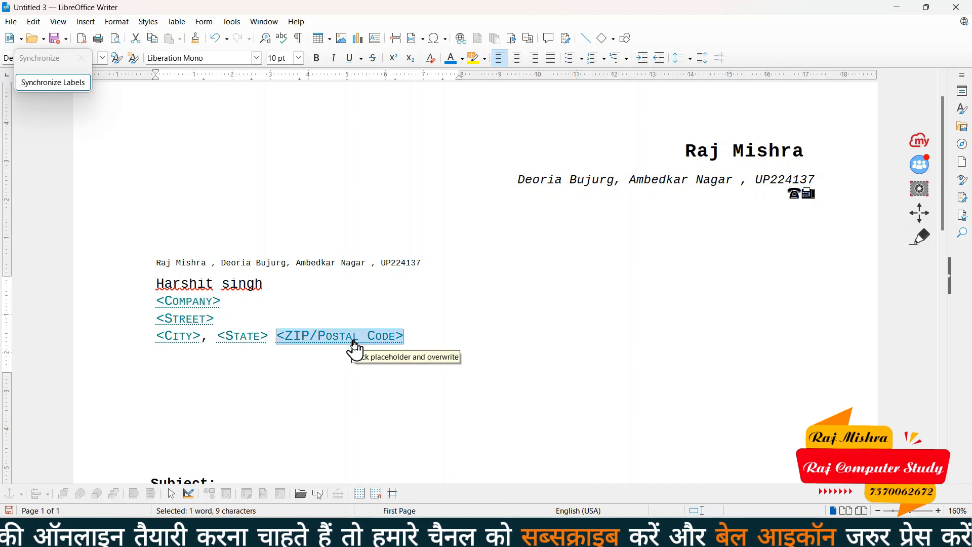
{"action": "scroll", "coordinate": [349, 349], "scroll_direction": "down", "scroll_amount": 3}
{"action": "left_click", "coordinate": [254, 386]}
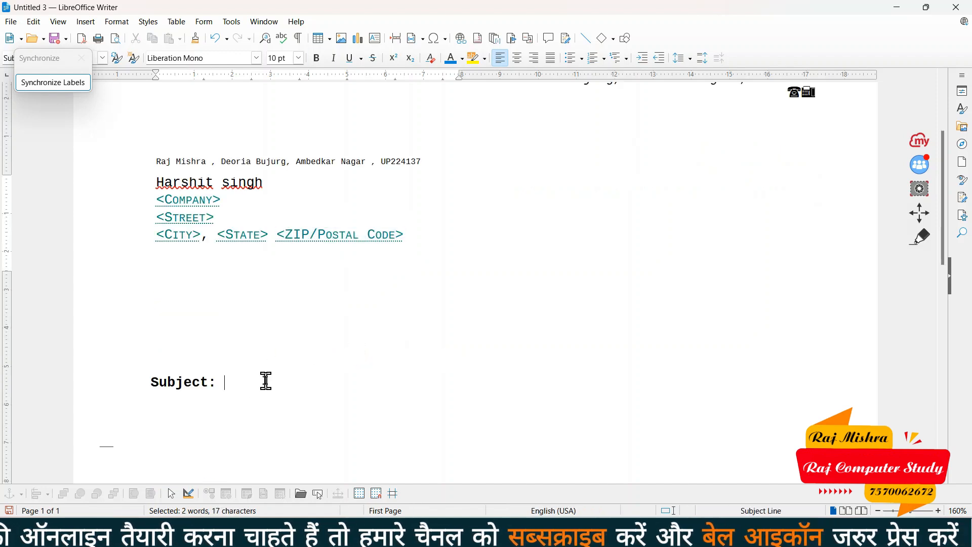
{"action": "scroll", "coordinate": [388, 382], "scroll_direction": "down", "scroll_amount": 2, "text": "ctrl"}
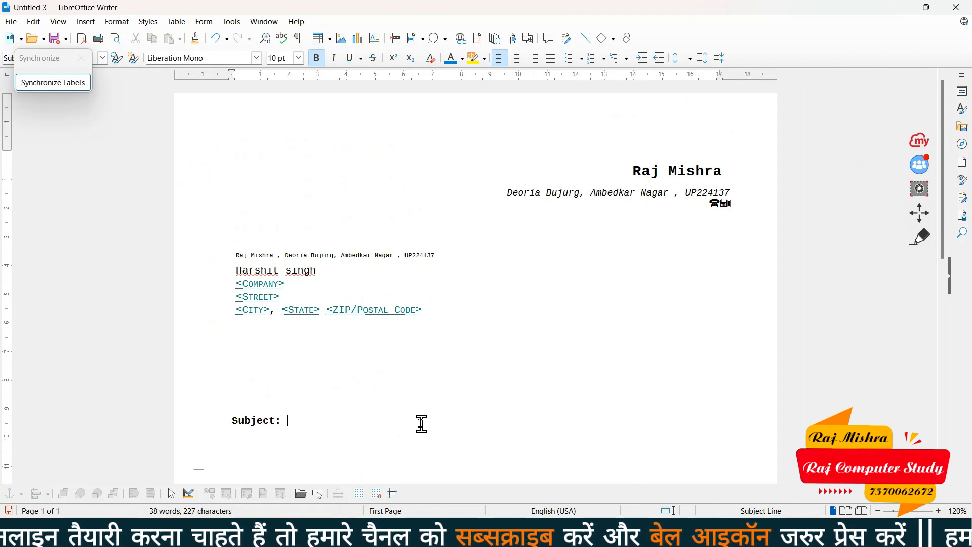
{"action": "scroll", "coordinate": [301, 420], "scroll_direction": "down", "scroll_amount": 2}
{"action": "left_click", "coordinate": [287, 393]}
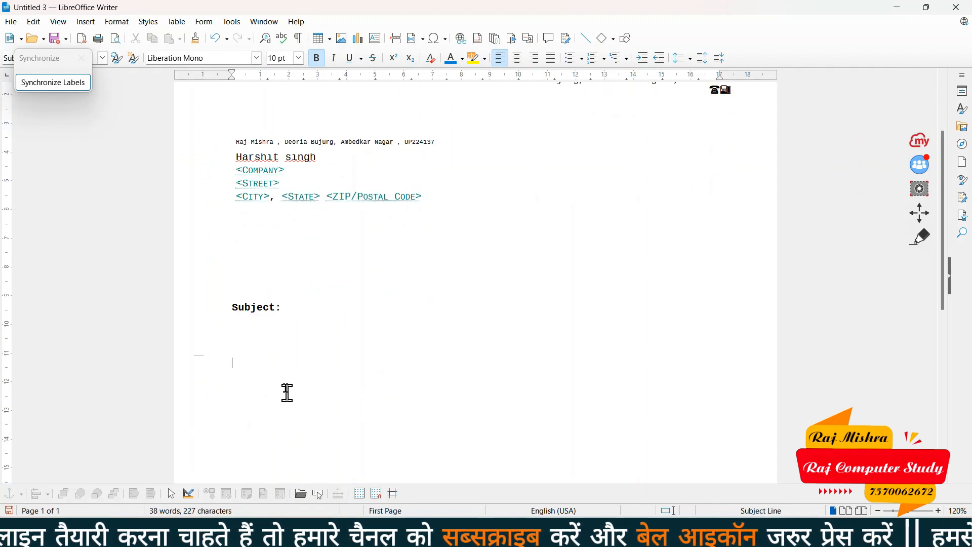
{"action": "scroll", "coordinate": [390, 383], "scroll_direction": "down", "scroll_amount": 1}
{"action": "scroll", "coordinate": [390, 384], "scroll_direction": "down", "scroll_amount": 2}
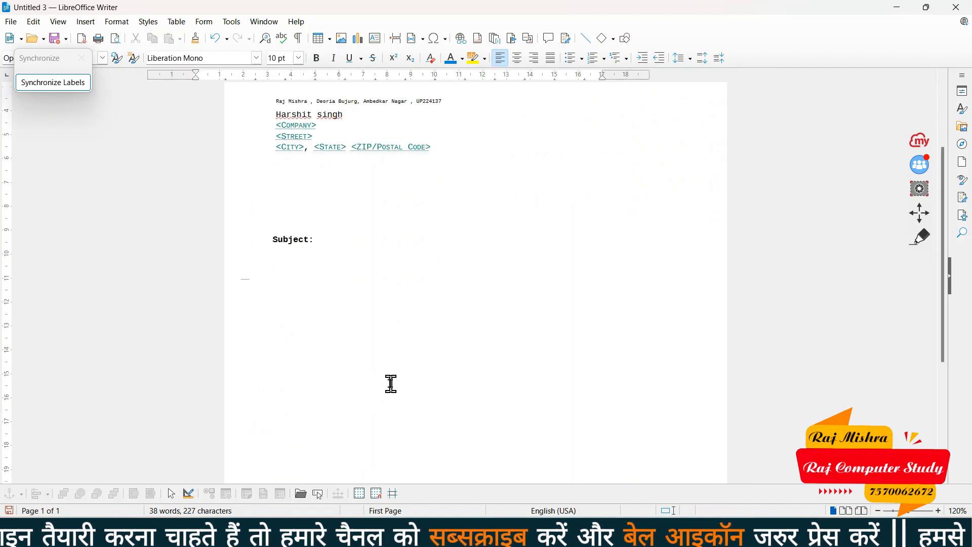
{"action": "scroll", "coordinate": [391, 384], "scroll_direction": "down", "scroll_amount": 3}
{"action": "scroll", "coordinate": [382, 250], "scroll_direction": "up", "scroll_amount": 3}
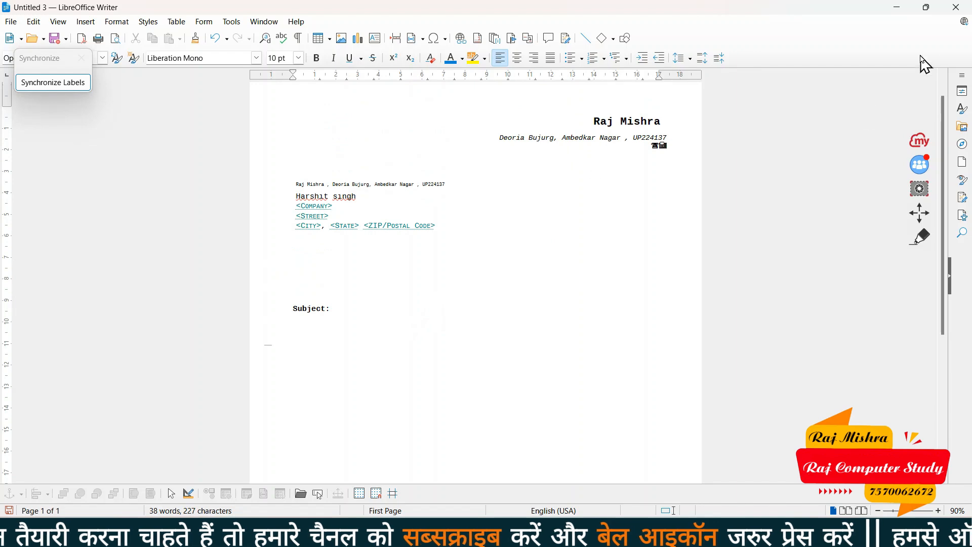
{"action": "left_click", "coordinate": [957, 9]}
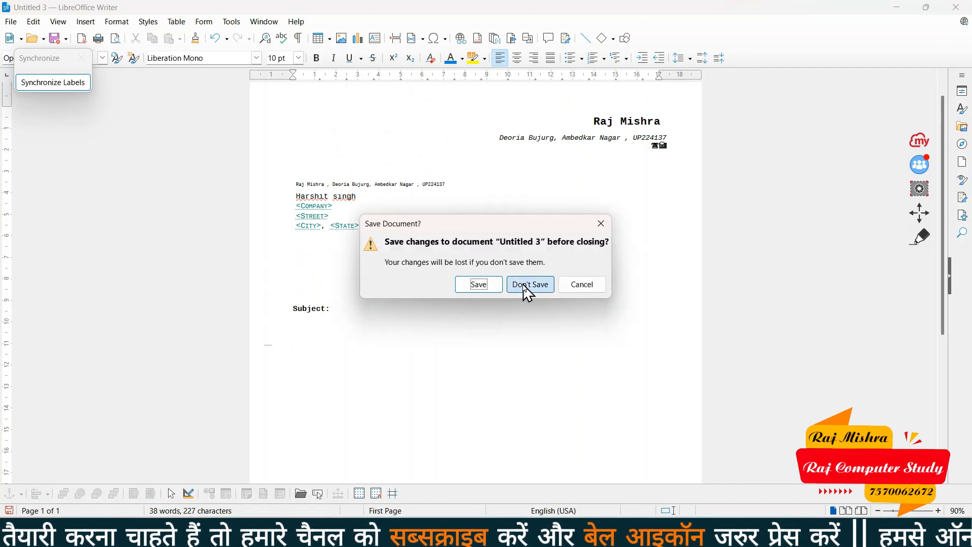
{"action": "left_click", "coordinate": [527, 283]}
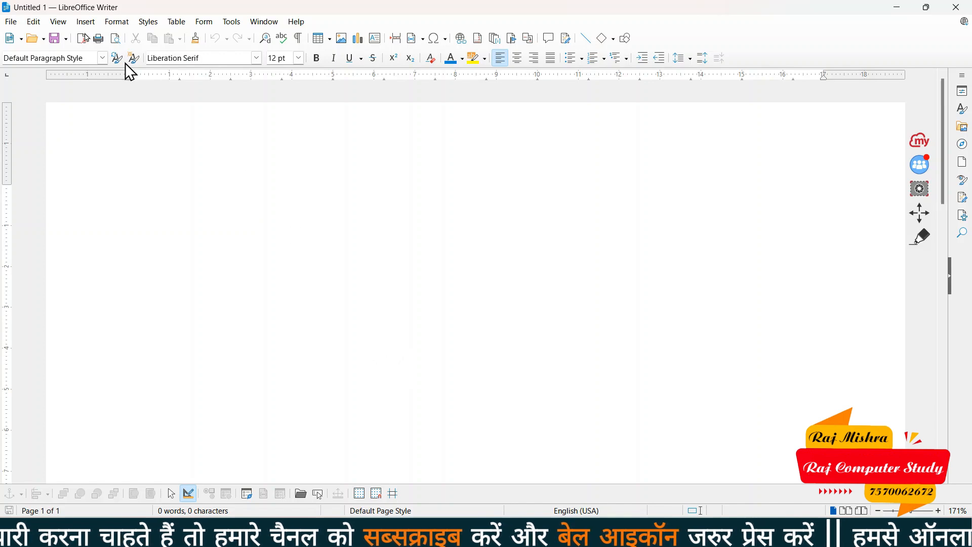
Glance at File > Wizards, then minimize both Untitled 1 and file1.odt to show the desktop
{"action": "left_click", "coordinate": [11, 21]}
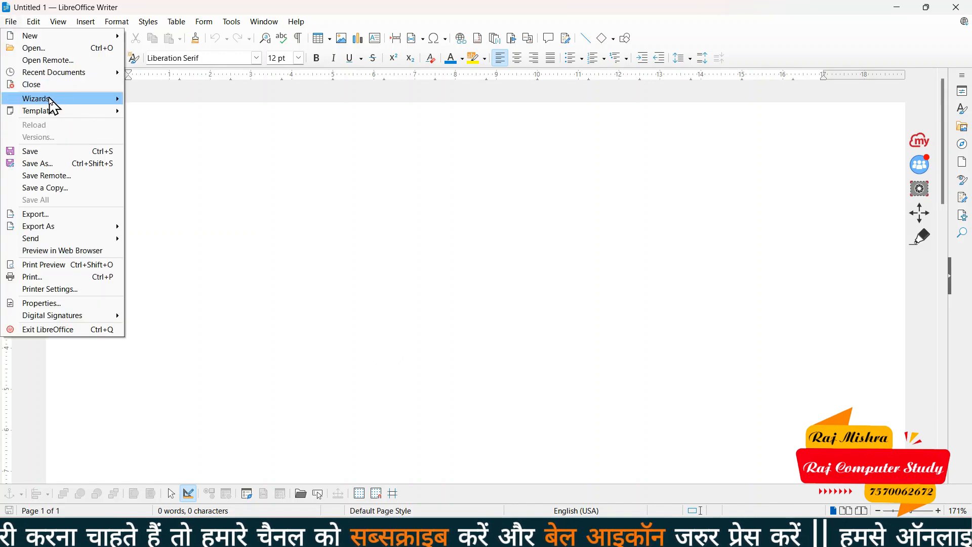
{"action": "mouse_move", "coordinate": [52, 98]}
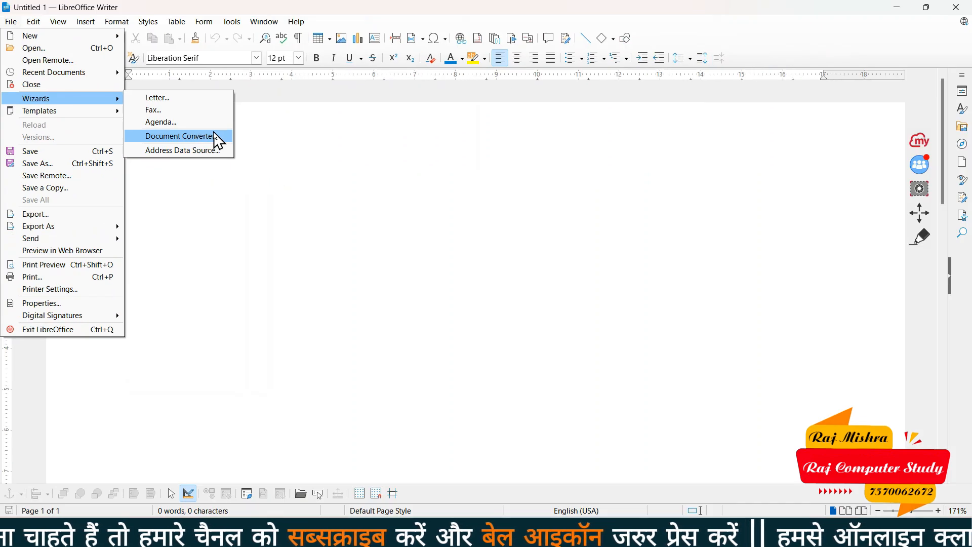
{"action": "left_click", "coordinate": [351, 202]}
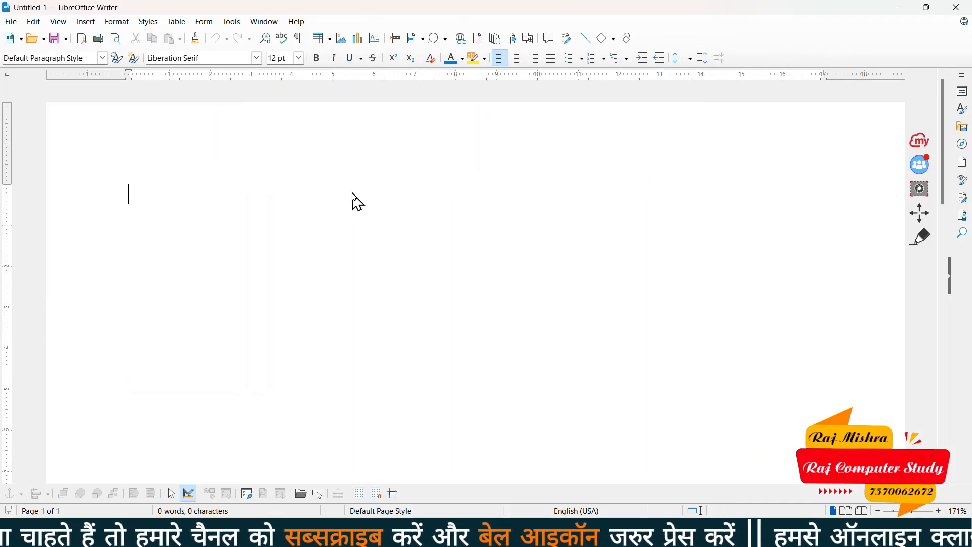
{"action": "left_click", "coordinate": [898, 11]}
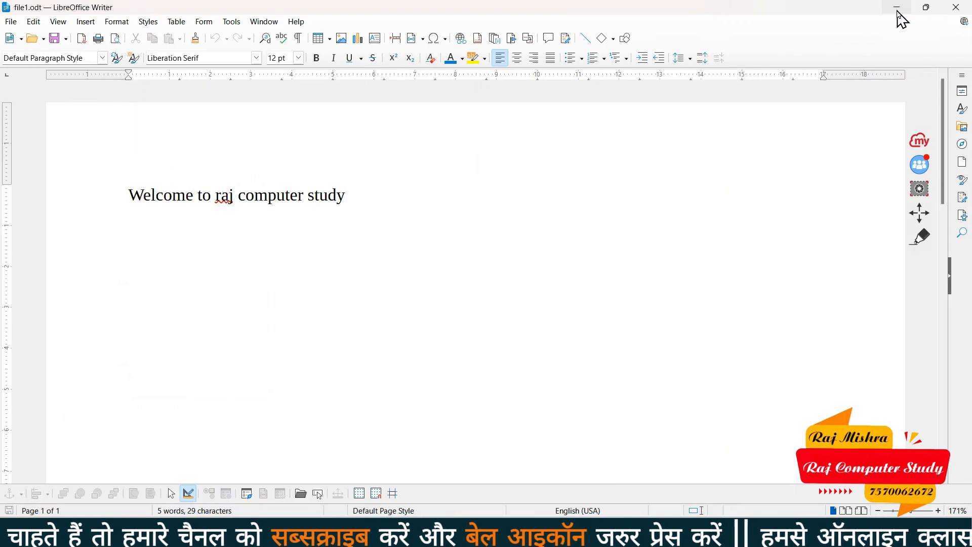
{"action": "left_click", "coordinate": [898, 10]}
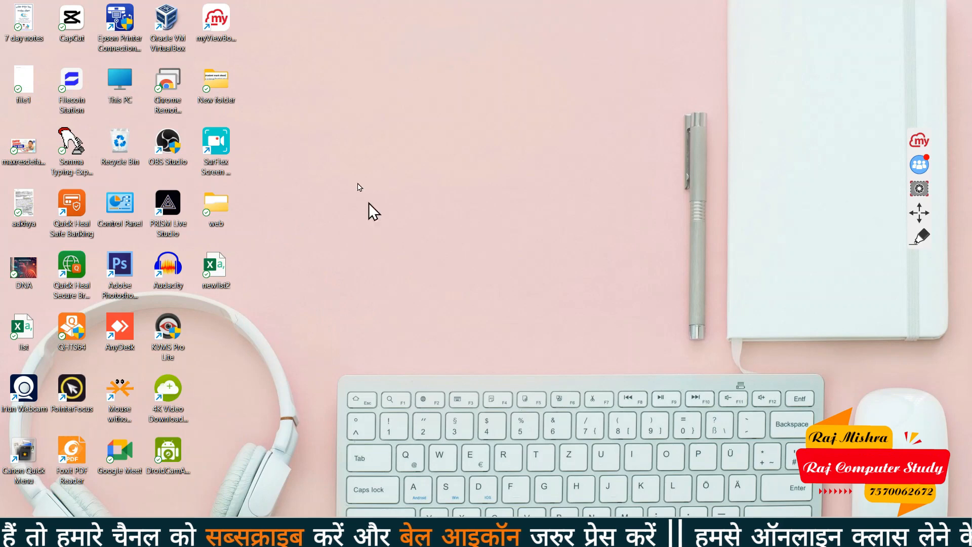
Make a new desktop folder, rename it 'data', and open it in File Explorer
{"action": "right_click", "coordinate": [308, 155]}
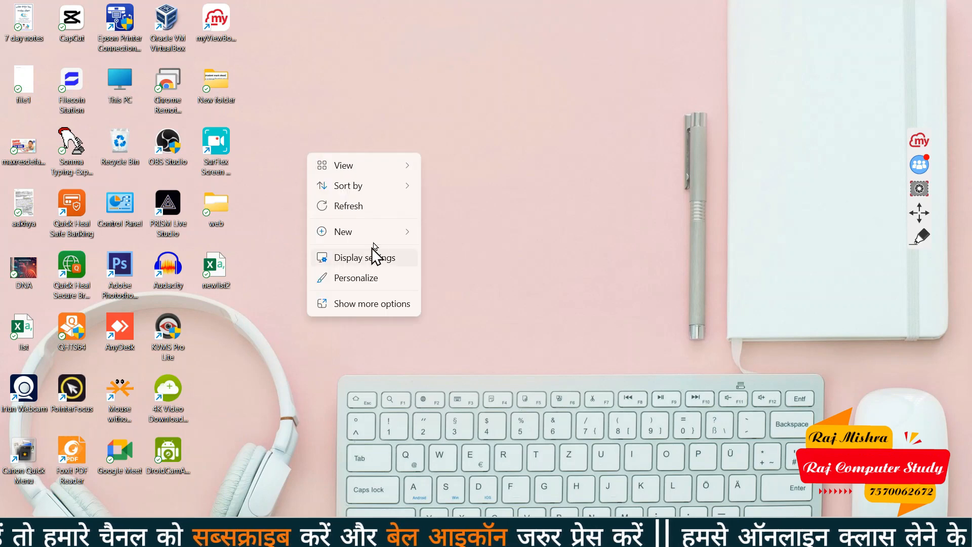
{"action": "mouse_move", "coordinate": [382, 241]}
{"action": "left_click", "coordinate": [459, 18]}
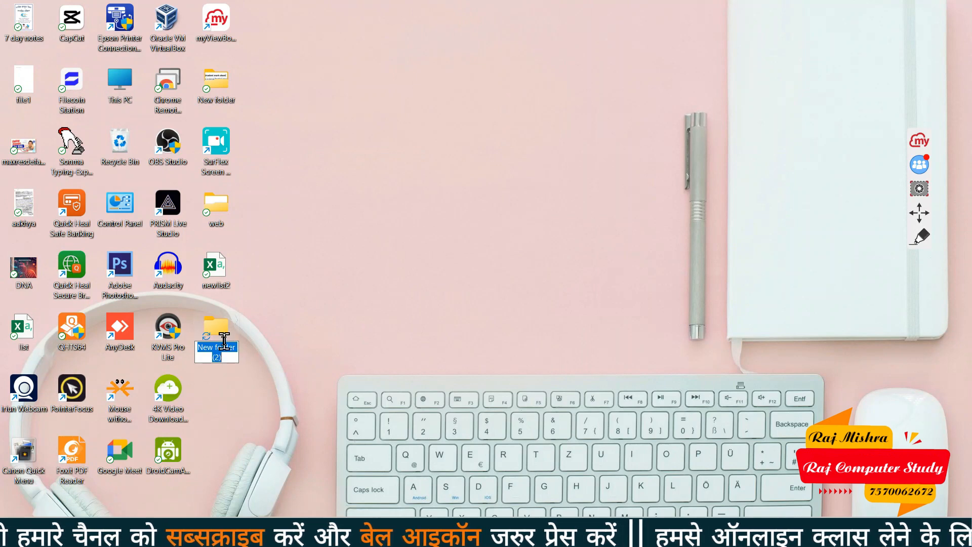
{"action": "left_click", "coordinate": [263, 333]}
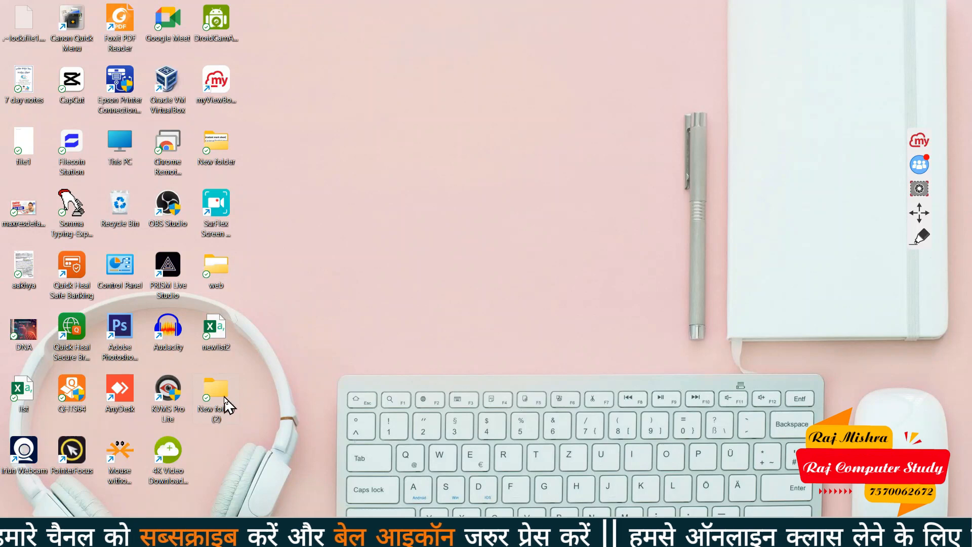
{"action": "mouse_move", "coordinate": [228, 411]}
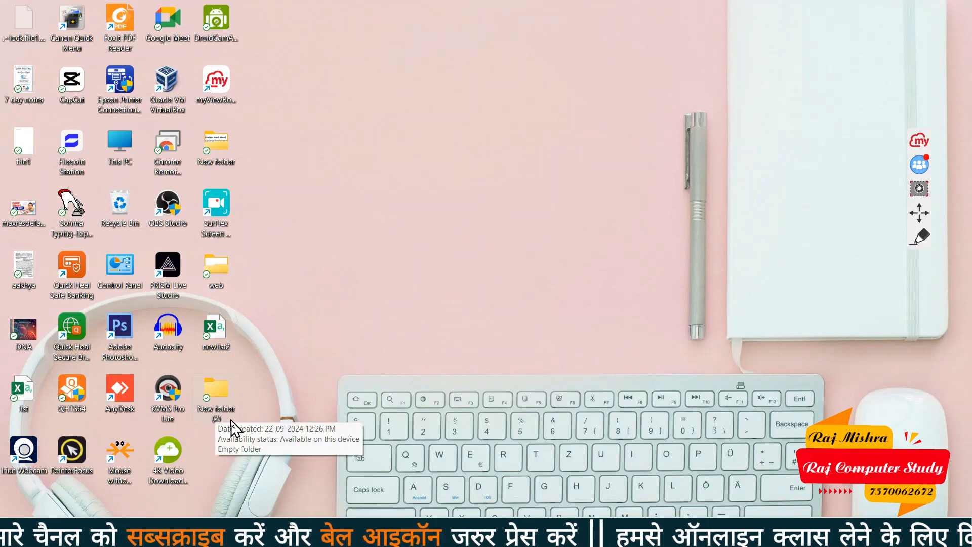
{"action": "key", "text": "F2"}
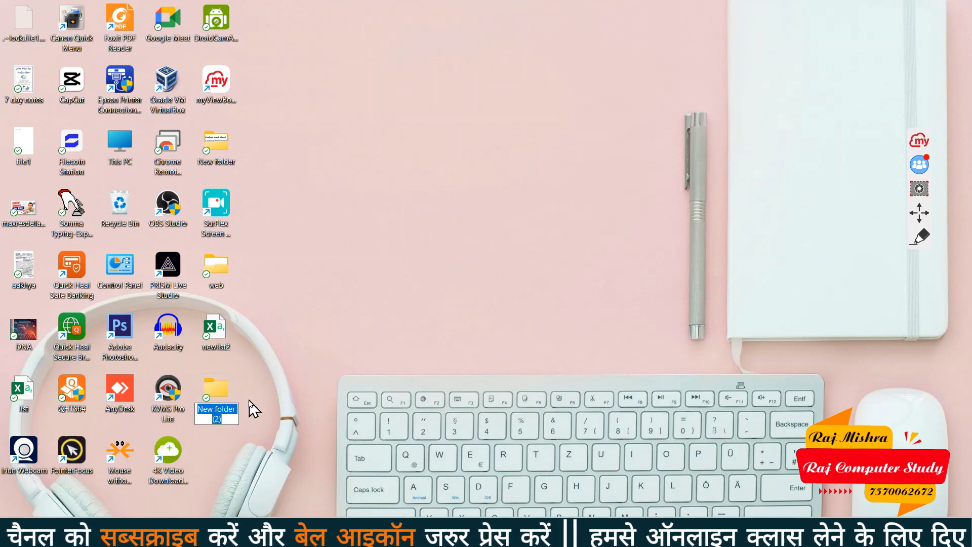
{"action": "type", "text": "data"}
{"action": "key", "text": "Return"}
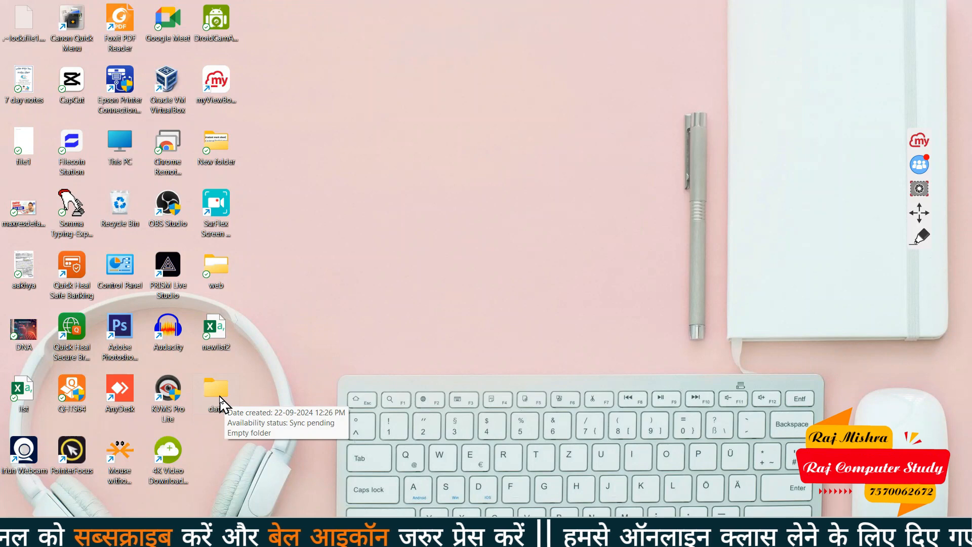
{"action": "double_click", "coordinate": [216, 393]}
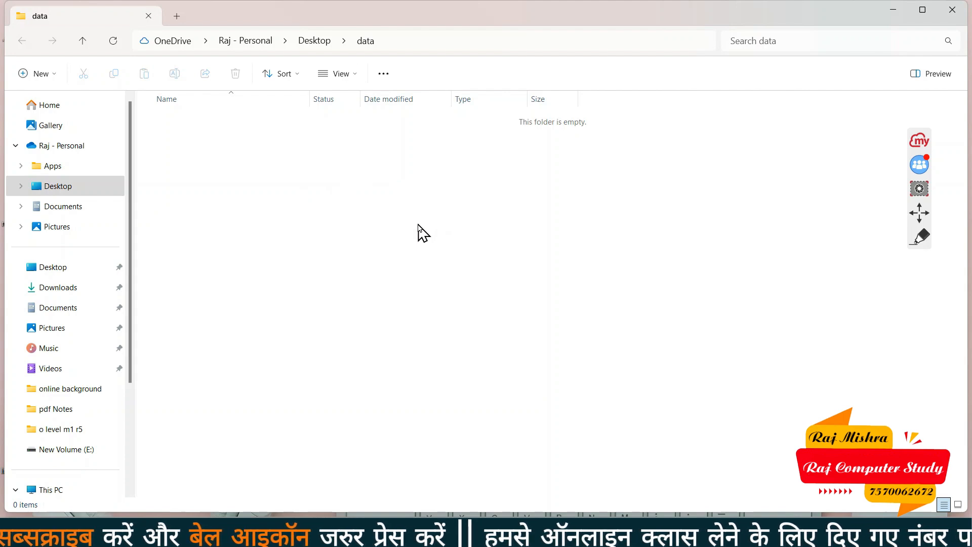
Create a Word document named 'word file' in the data folder and open it in Word
{"action": "right_click", "coordinate": [379, 163]}
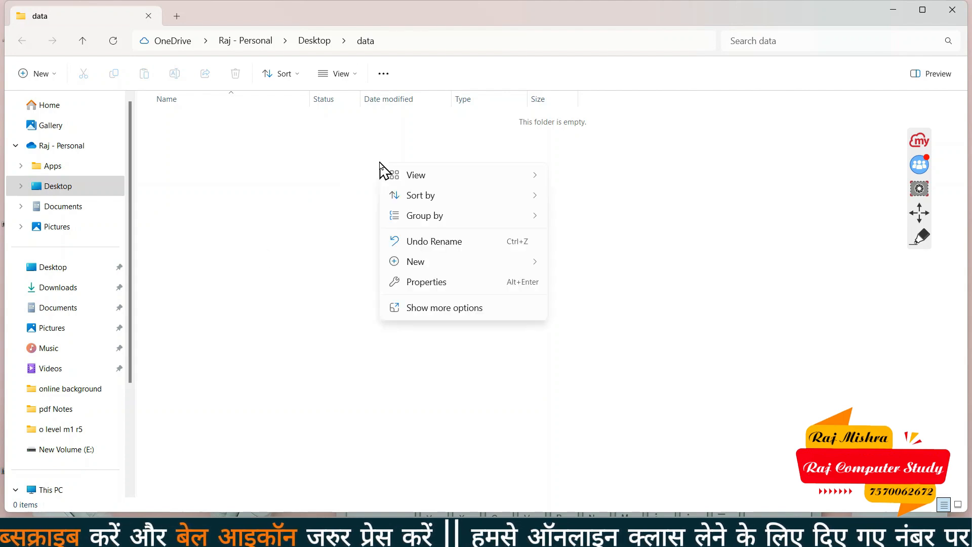
{"action": "mouse_move", "coordinate": [497, 264]}
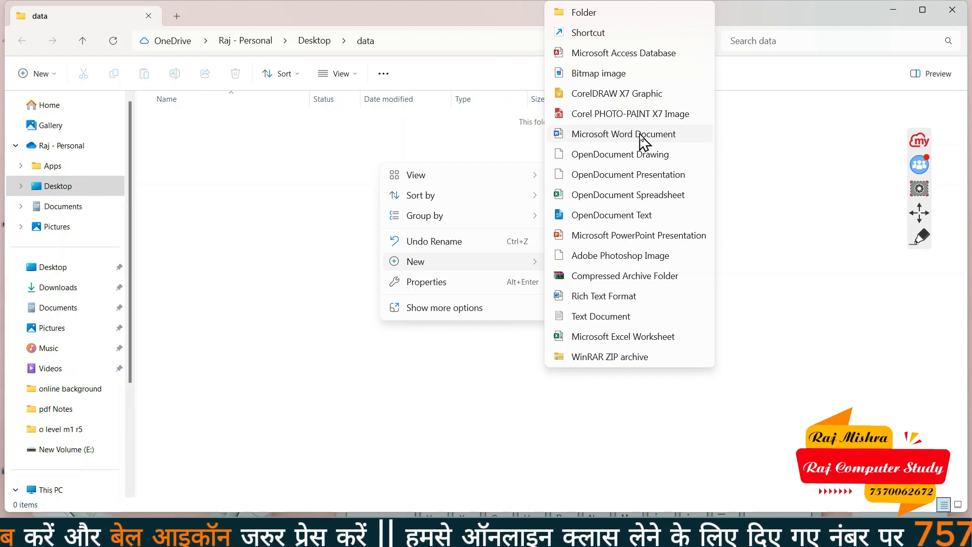
{"action": "left_click", "coordinate": [658, 134]}
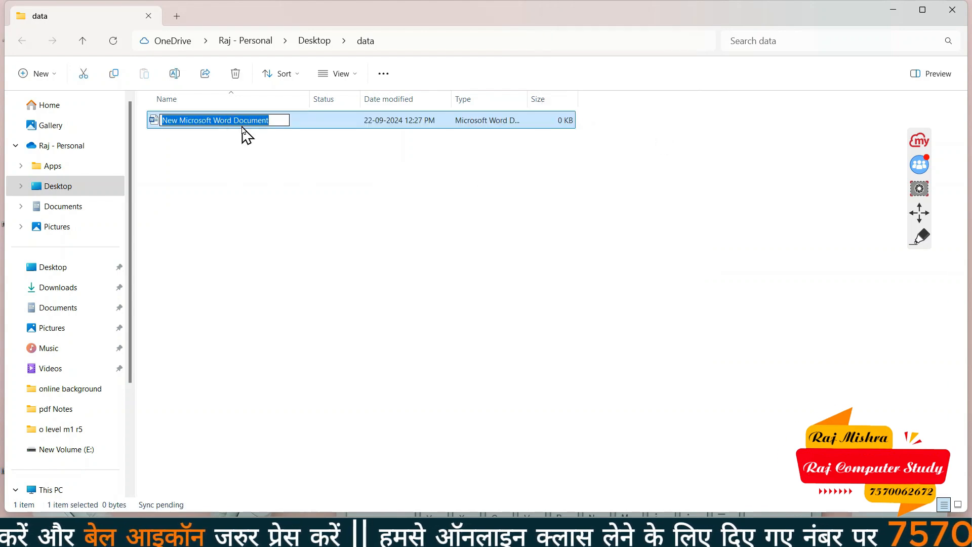
{"action": "type", "text": "word file"}
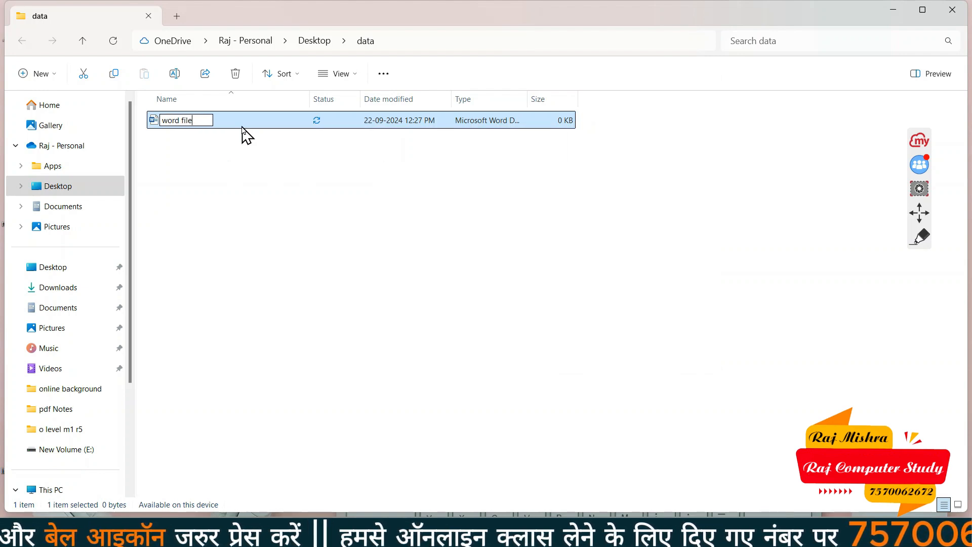
{"action": "key", "text": "Return"}
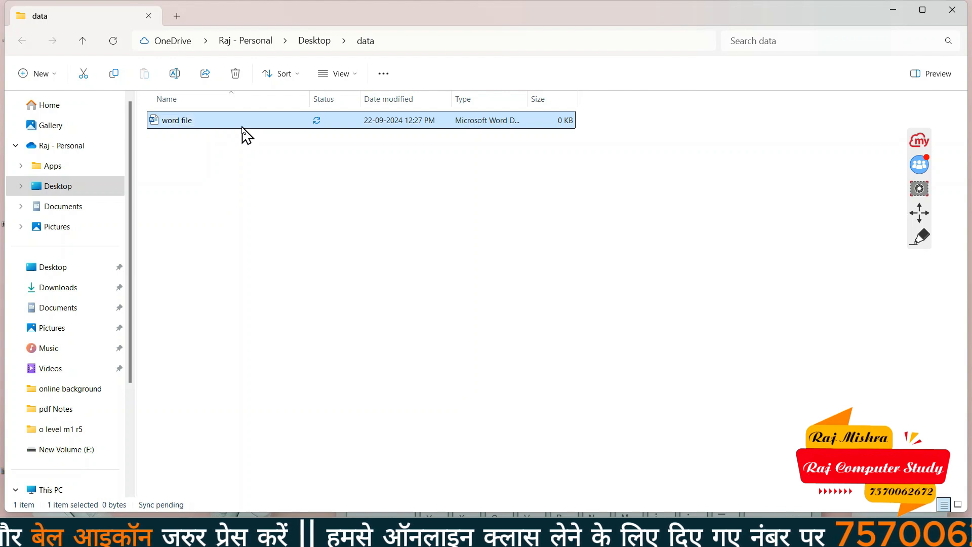
{"action": "double_click", "coordinate": [201, 122]}
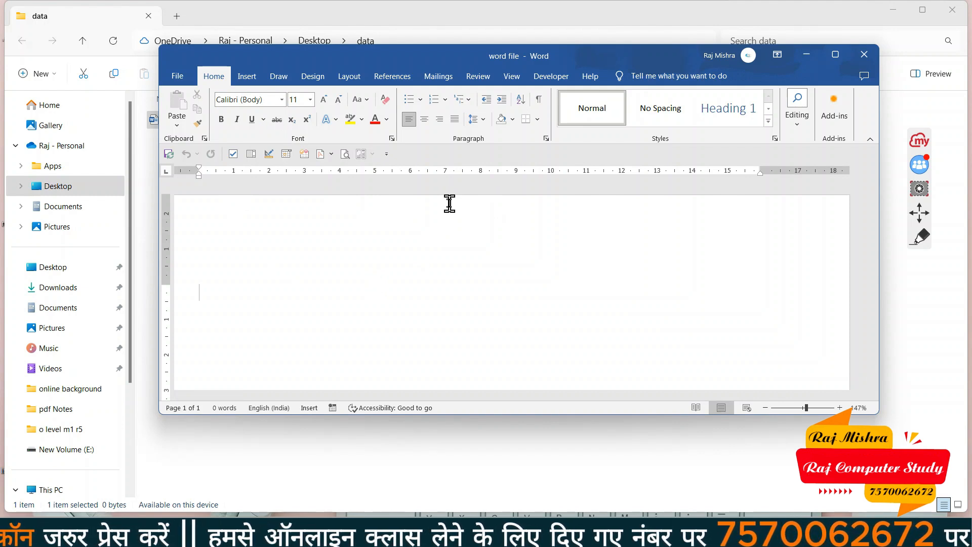
Type 'Hello world' into the blank Word document, then close Word
{"action": "type", "text": "hello wor"}
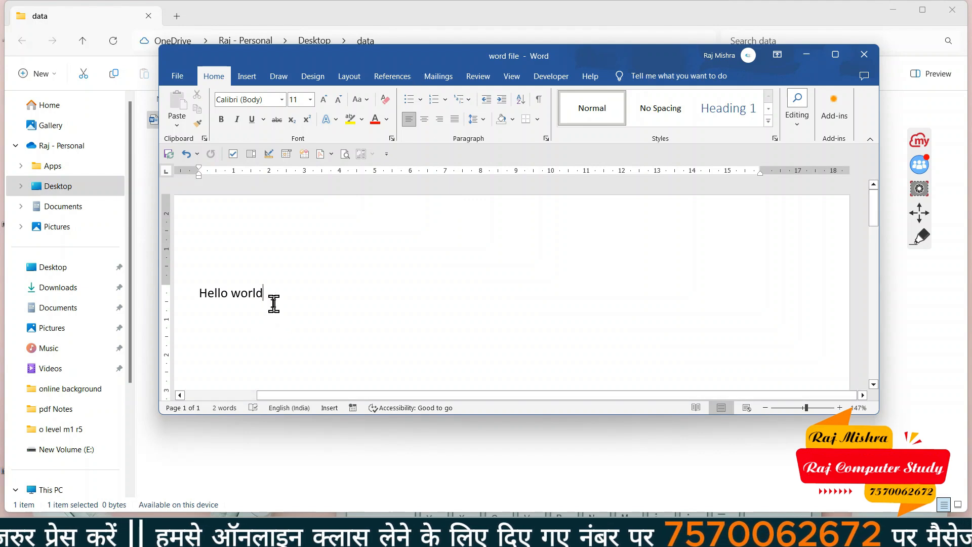
{"action": "left_click", "coordinate": [865, 55]}
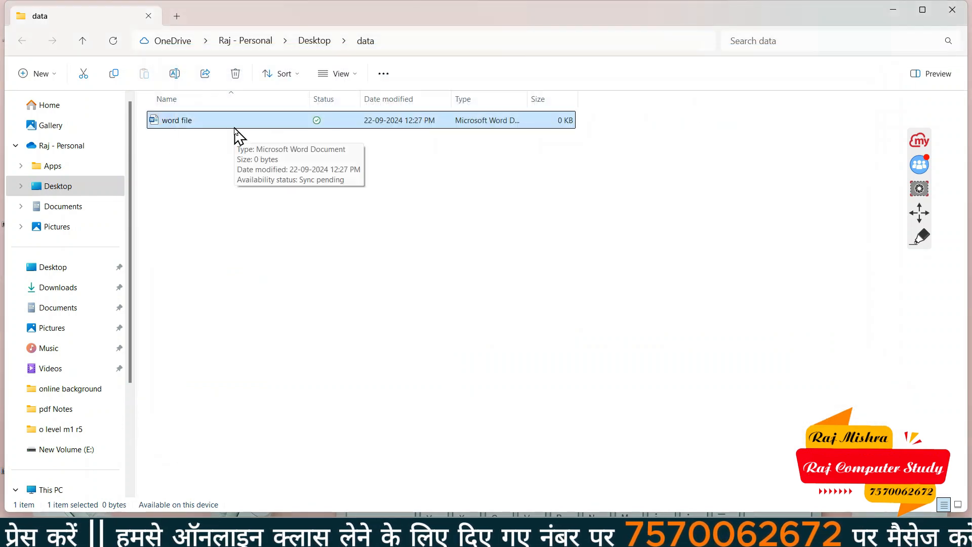
Click empty space in the data folder to deselect word file
{"action": "left_click", "coordinate": [250, 221]}
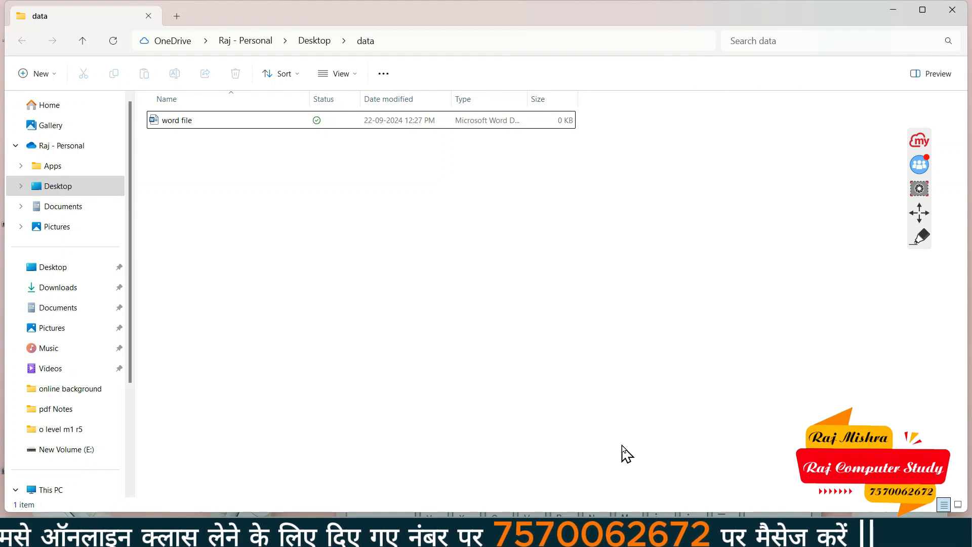
Restore the Untitled 1 window and launch File > Wizards > Document Converter
{"action": "left_click", "coordinate": [784, 471]}
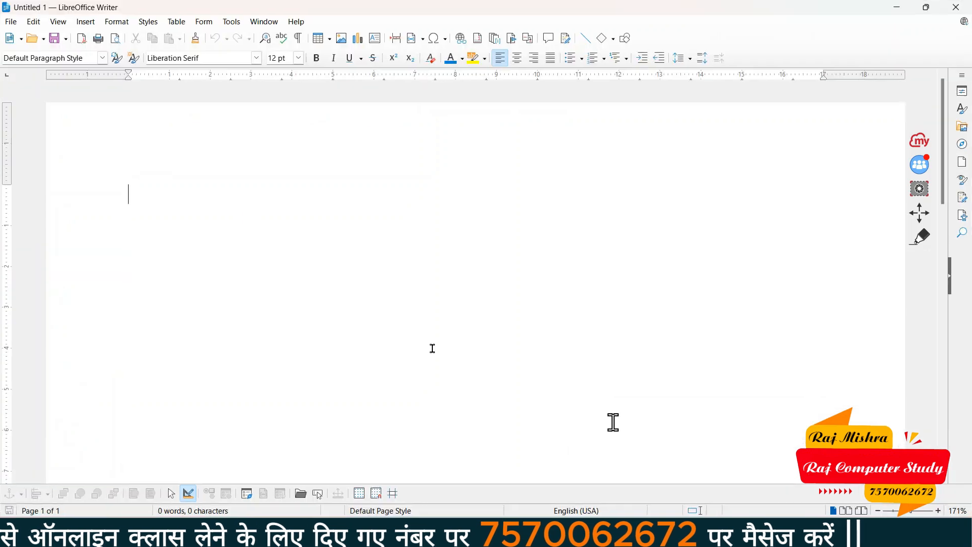
{"action": "left_click", "coordinate": [12, 23]}
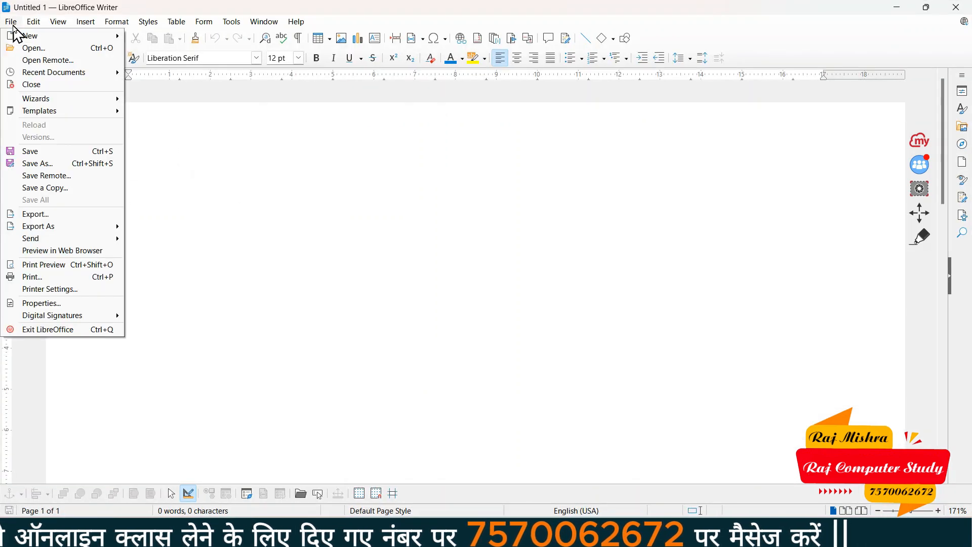
{"action": "mouse_move", "coordinate": [68, 102]}
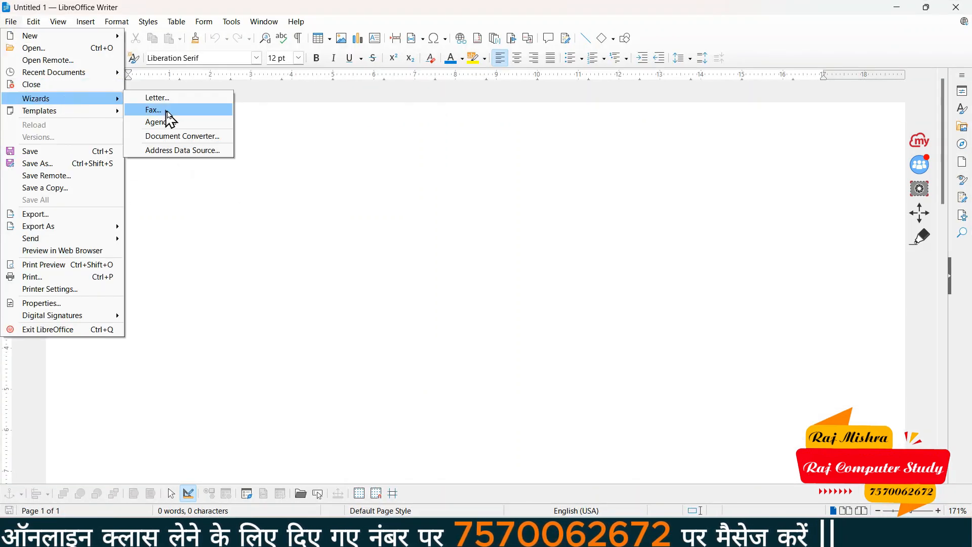
{"action": "left_click", "coordinate": [219, 140]}
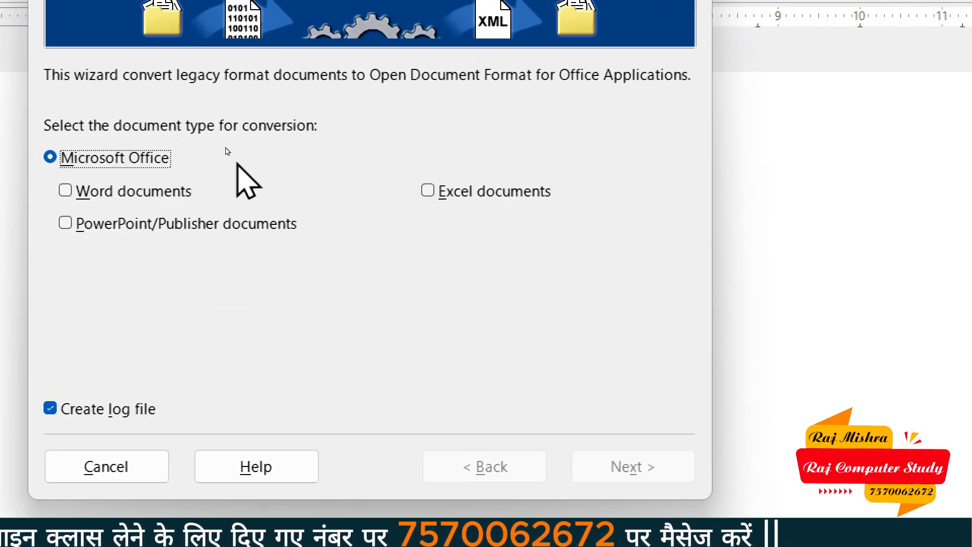
Select only Word documents for conversion and advance to the import/save settings
{"action": "left_click", "coordinate": [142, 191]}
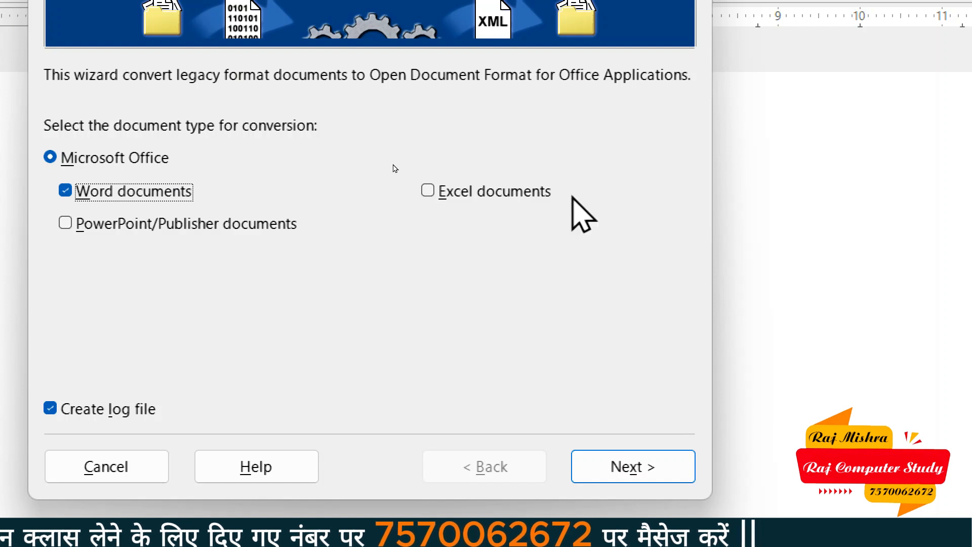
{"action": "left_click", "coordinate": [531, 197]}
{"action": "left_click", "coordinate": [168, 221]}
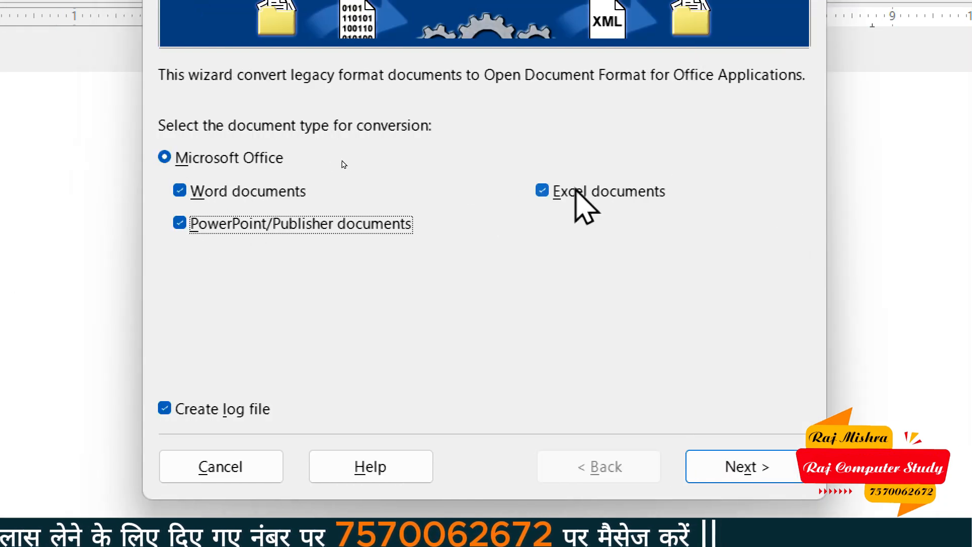
{"action": "left_click", "coordinate": [231, 223]}
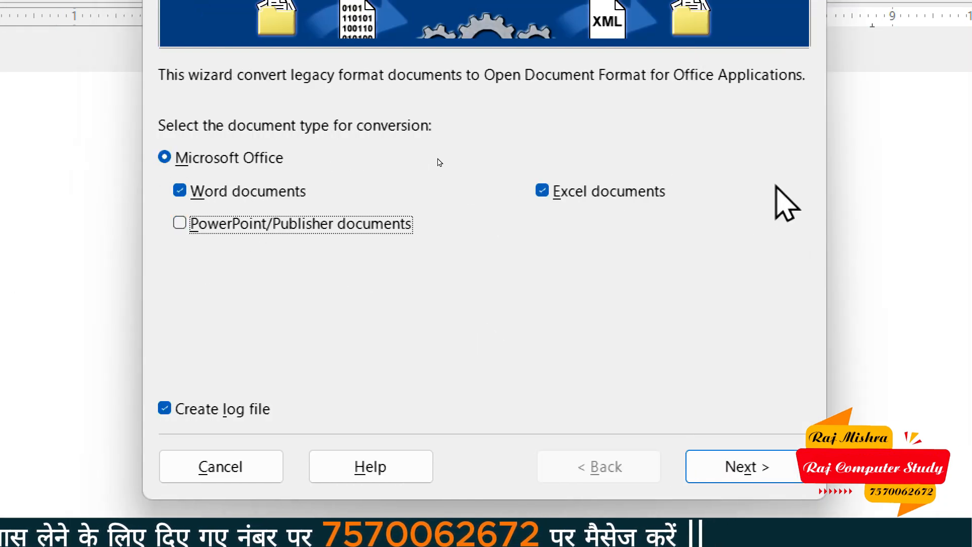
{"action": "left_click", "coordinate": [602, 194]}
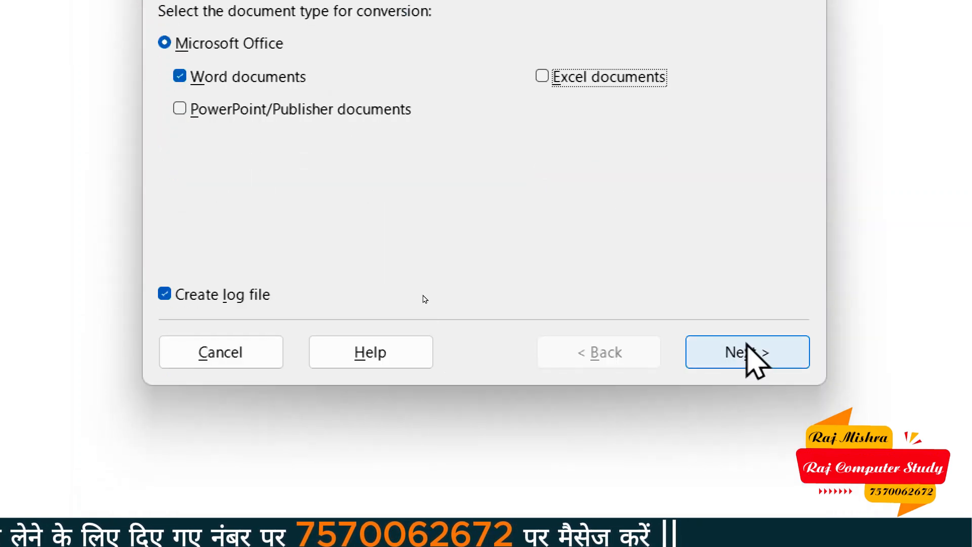
{"action": "left_click", "coordinate": [749, 468]}
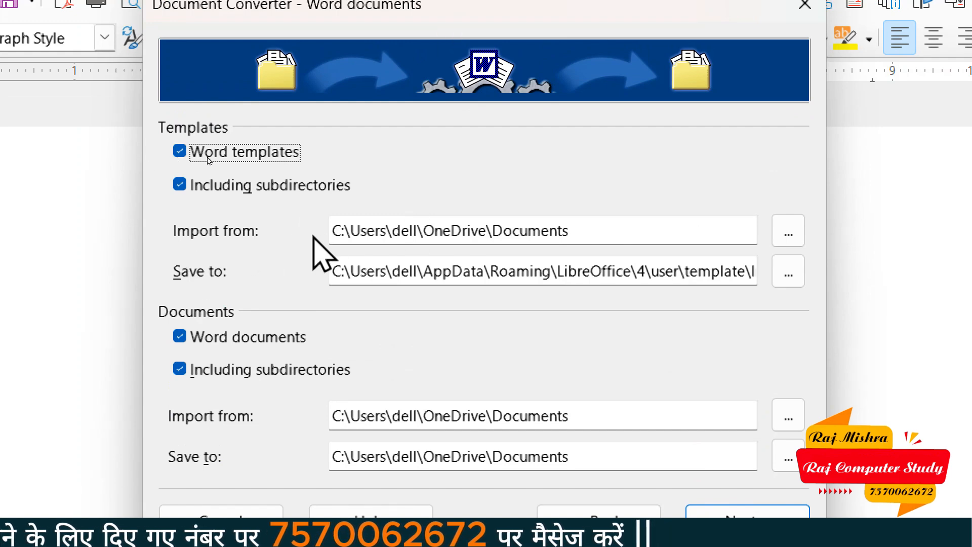
Set Desktop\data as both the import and save folder for Word templates
{"action": "left_click", "coordinate": [777, 235]}
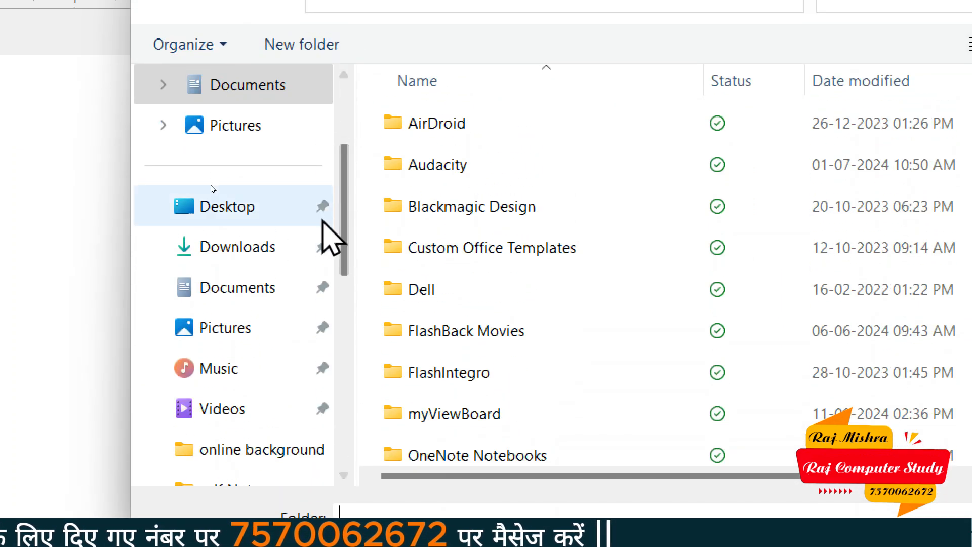
{"action": "left_click", "coordinate": [232, 78]}
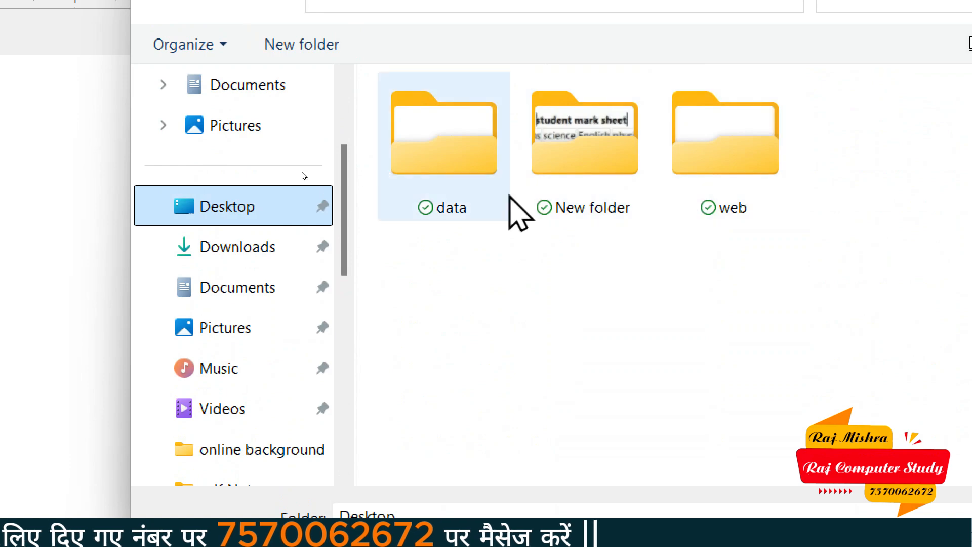
{"action": "double_click", "coordinate": [454, 153]}
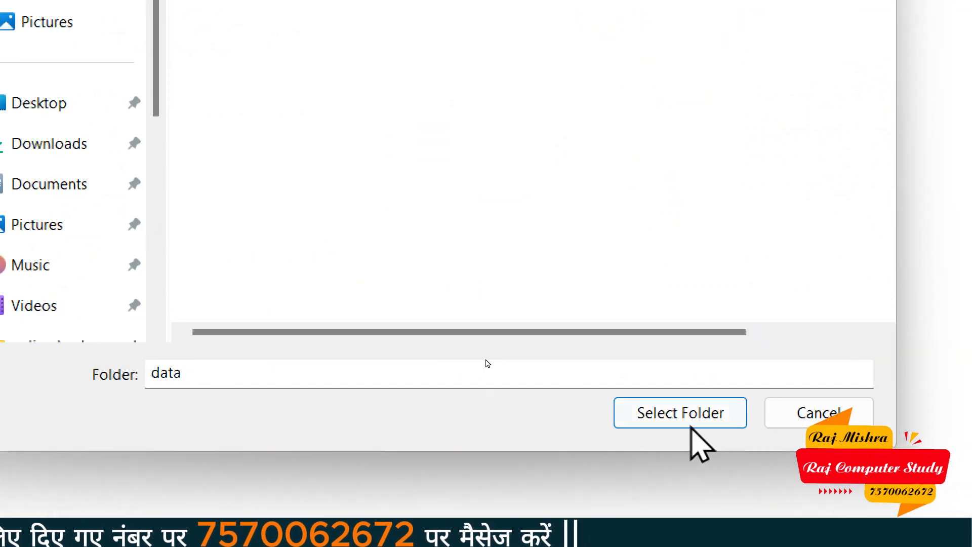
{"action": "left_click", "coordinate": [691, 427]}
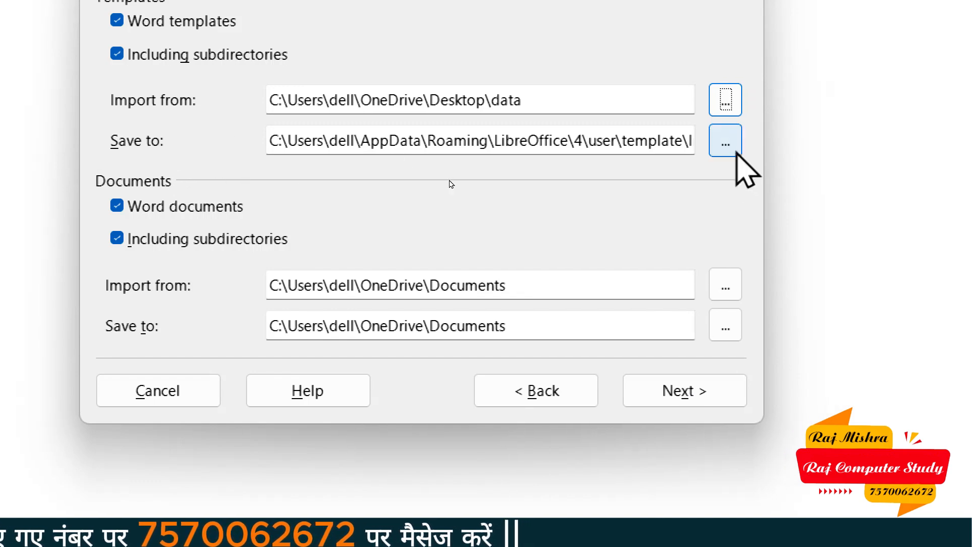
{"action": "left_click", "coordinate": [757, 151]}
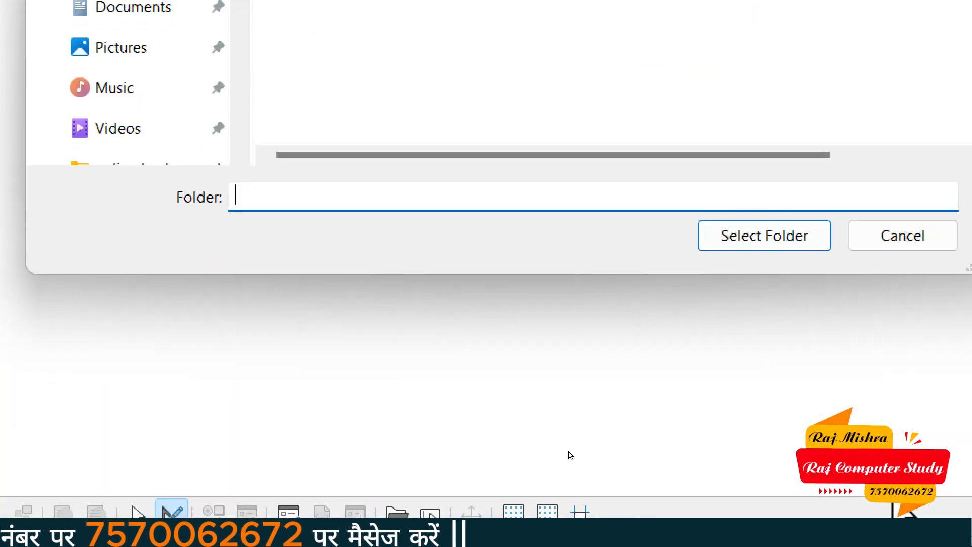
{"action": "left_click", "coordinate": [716, 243]}
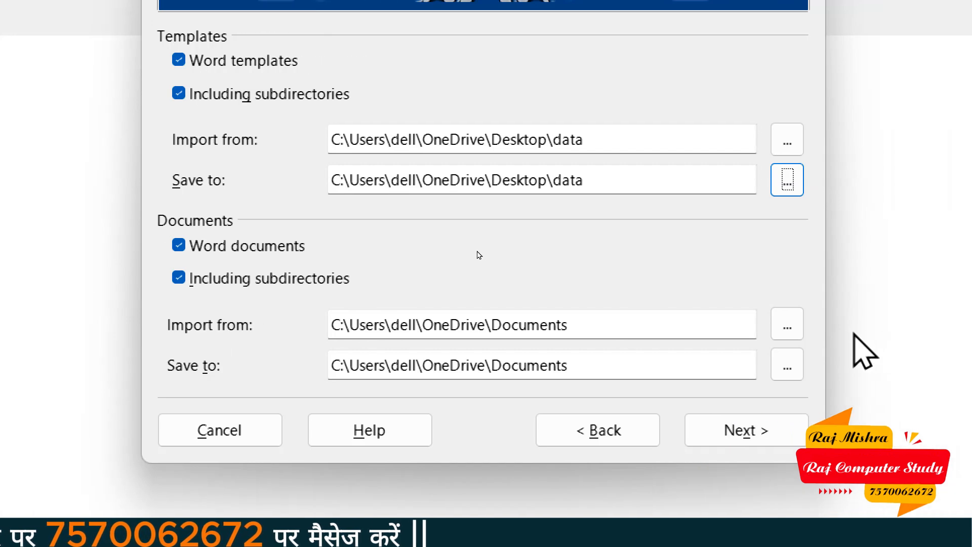
Set Desktop\data as the import and save folder for Word documents, then view the summary
{"action": "left_click", "coordinate": [796, 330]}
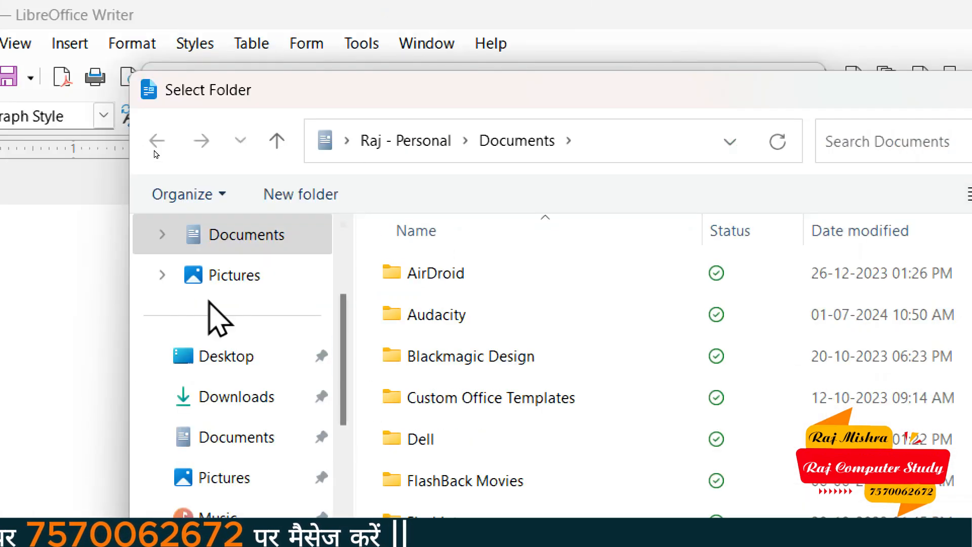
{"action": "left_click", "coordinate": [231, 357]}
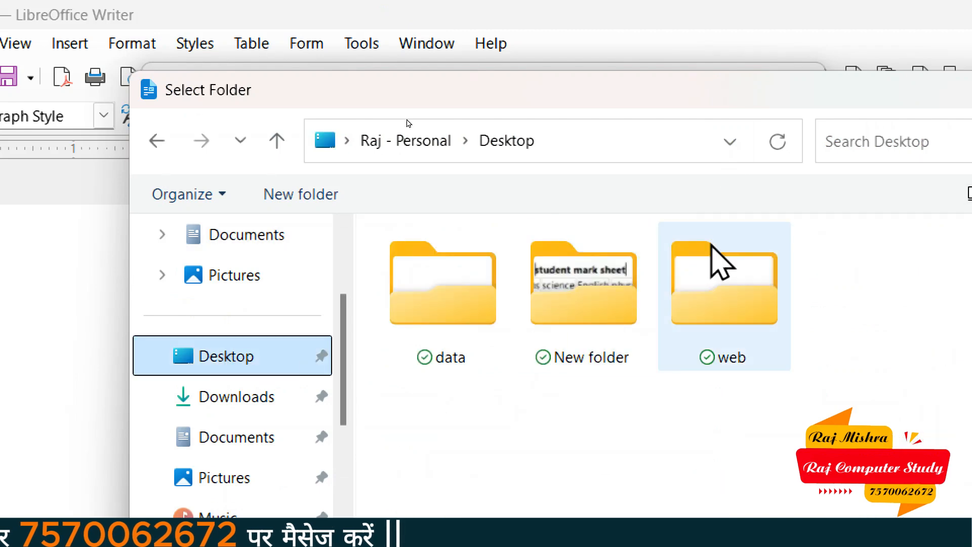
{"action": "double_click", "coordinate": [484, 336]}
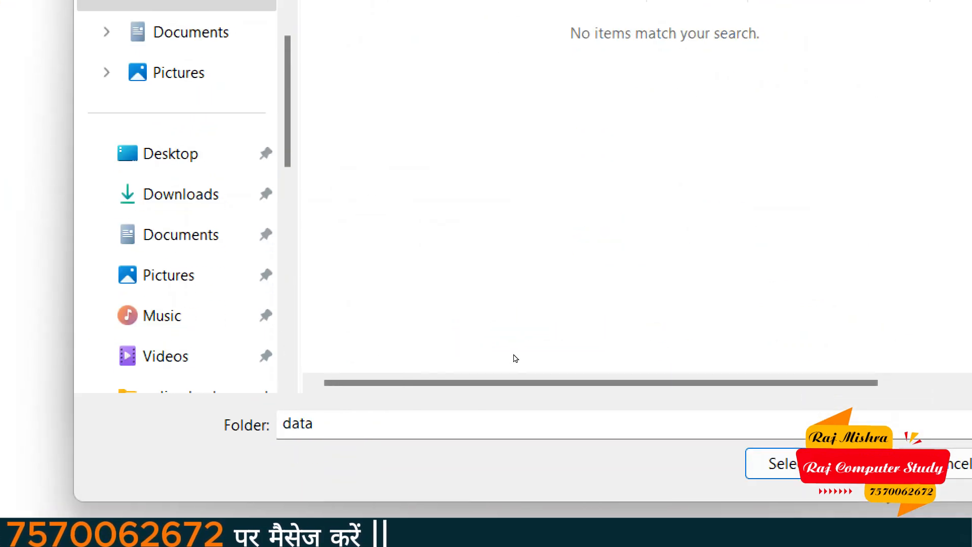
{"action": "left_click", "coordinate": [812, 463]}
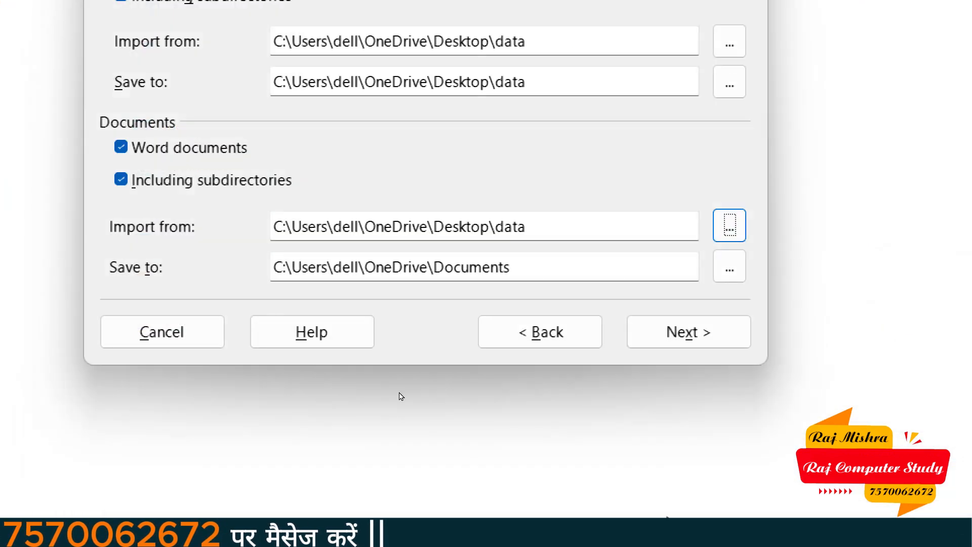
{"action": "left_click", "coordinate": [743, 269]}
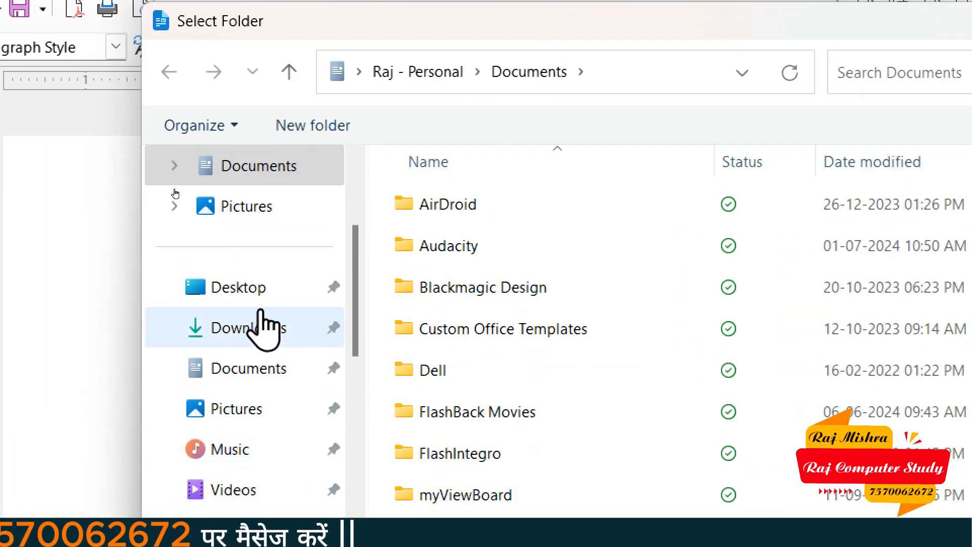
{"action": "left_click", "coordinate": [260, 292]}
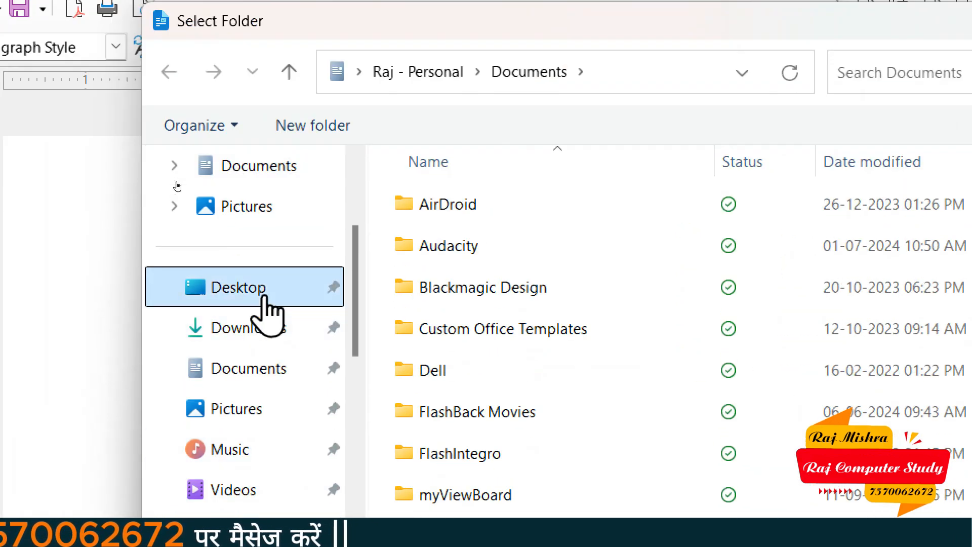
{"action": "left_click", "coordinate": [480, 246]}
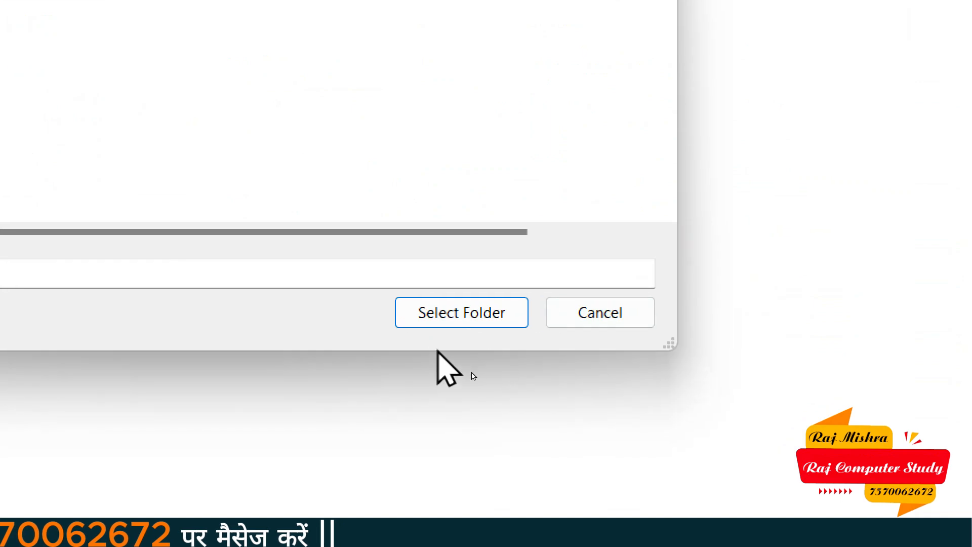
{"action": "left_click", "coordinate": [530, 369]}
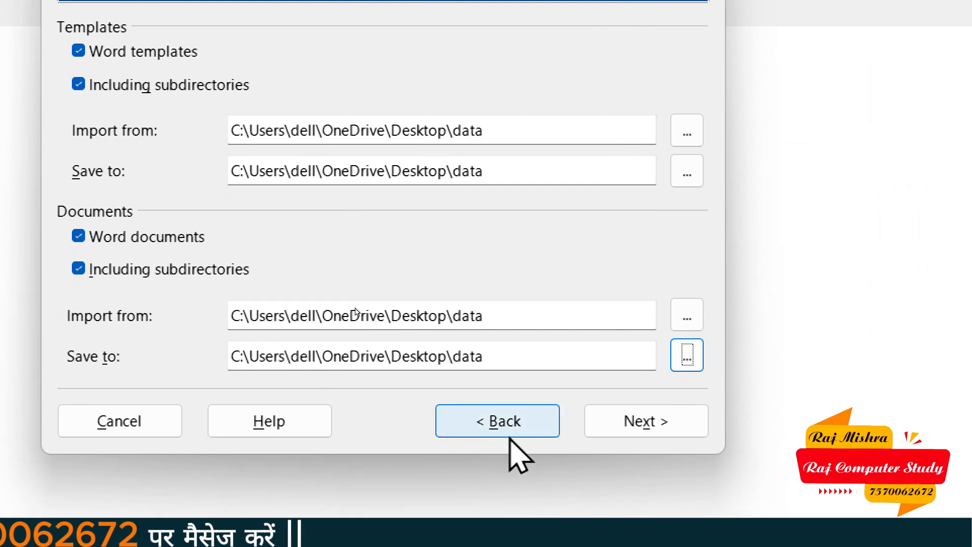
{"action": "left_click", "coordinate": [654, 420]}
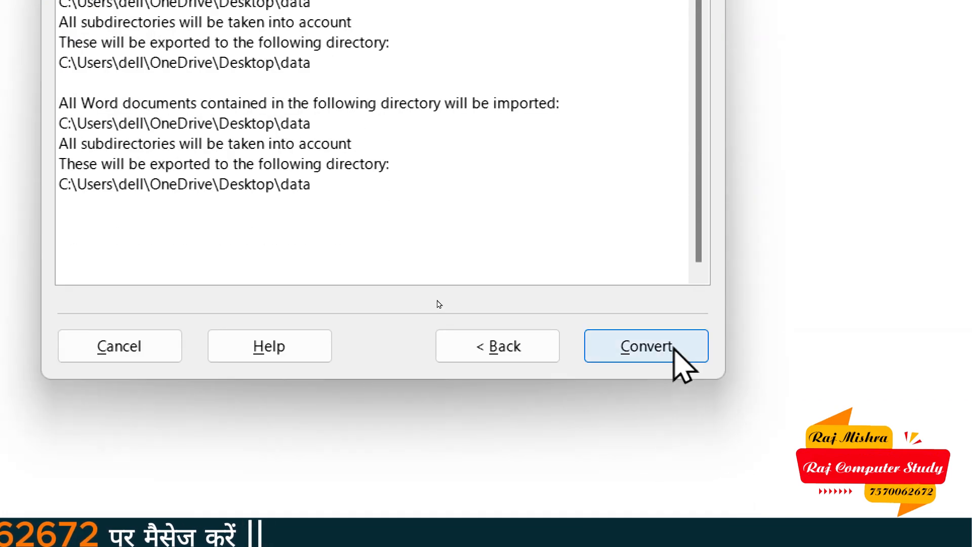
Convert word file.docx to OpenDocument, close the converter, and show the desktop with Super+D
{"action": "left_click", "coordinate": [674, 348]}
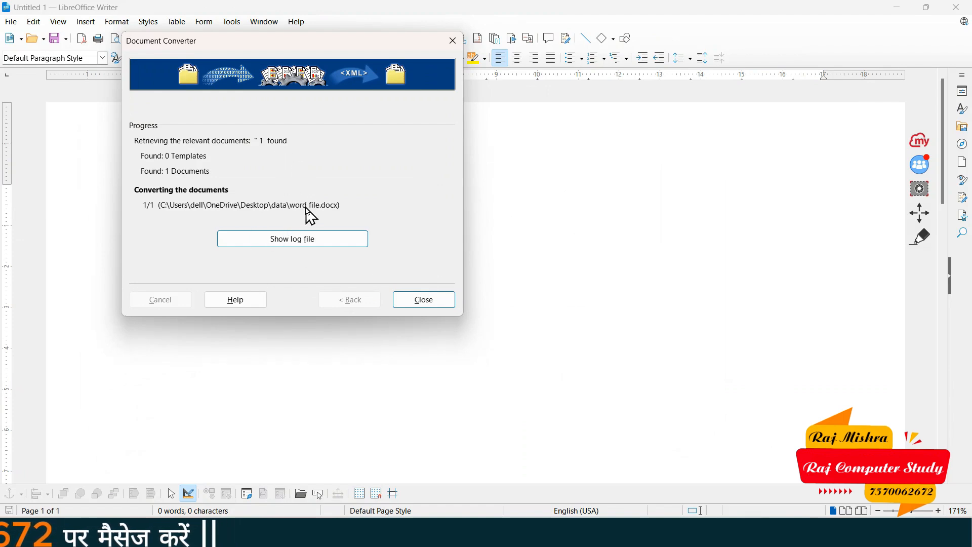
{"action": "left_click", "coordinate": [414, 302]}
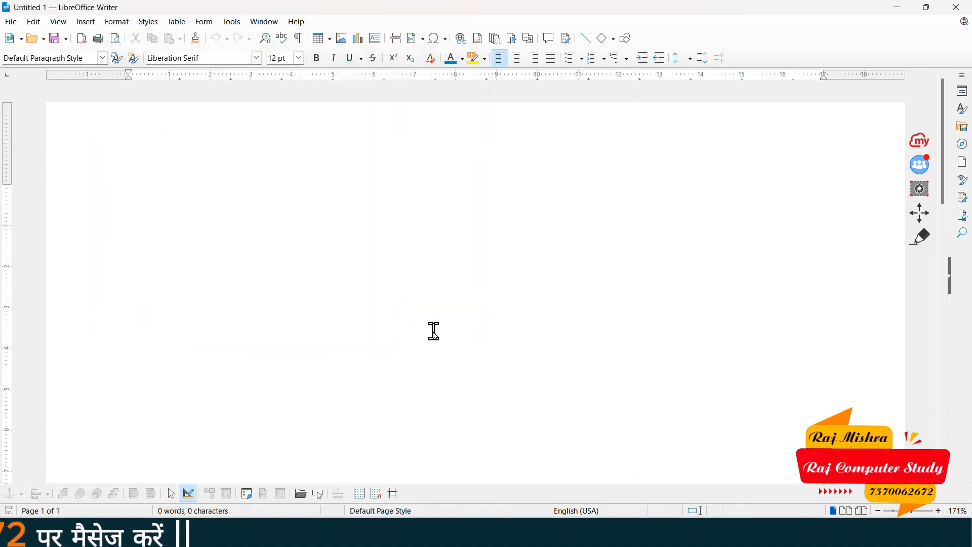
{"action": "key", "text": "super+d"}
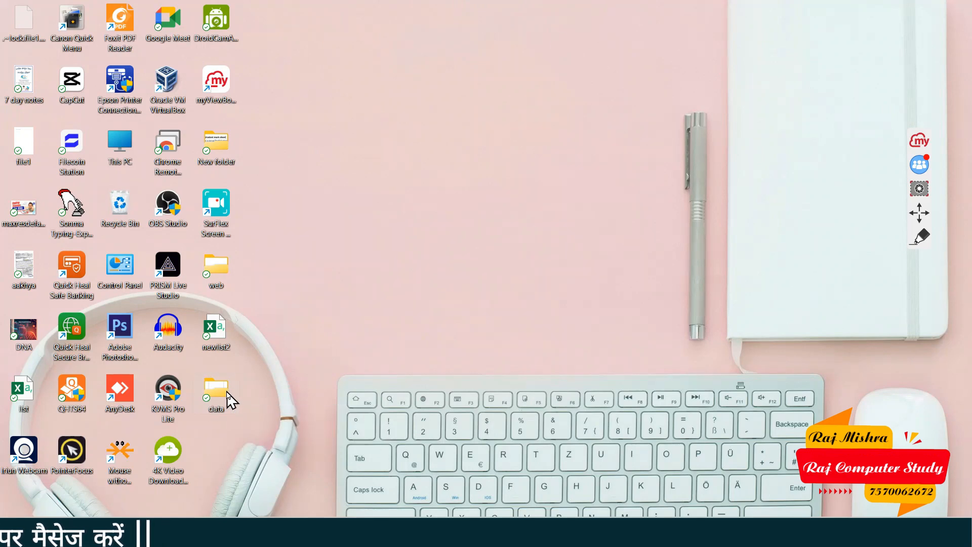
{"action": "double_click", "coordinate": [227, 397]}
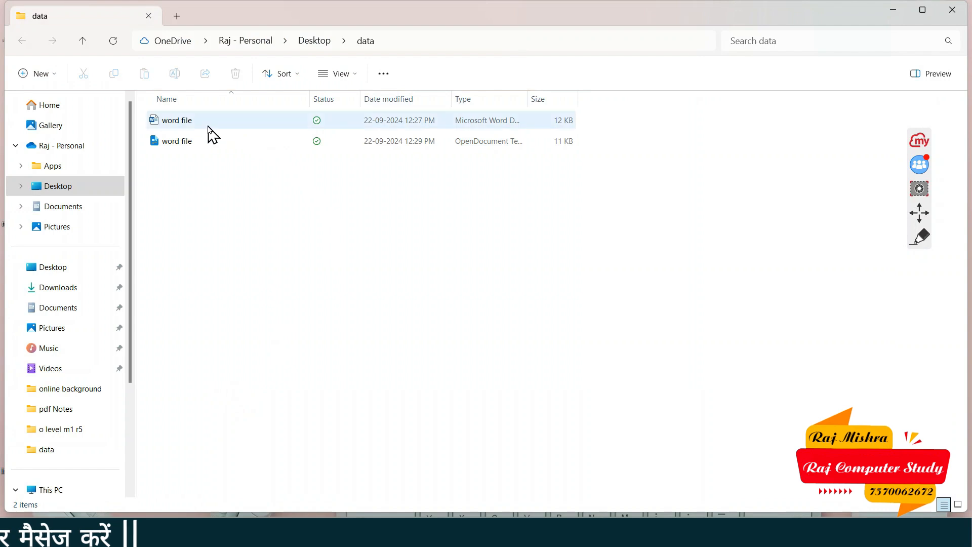
{"action": "left_click", "coordinate": [191, 128]}
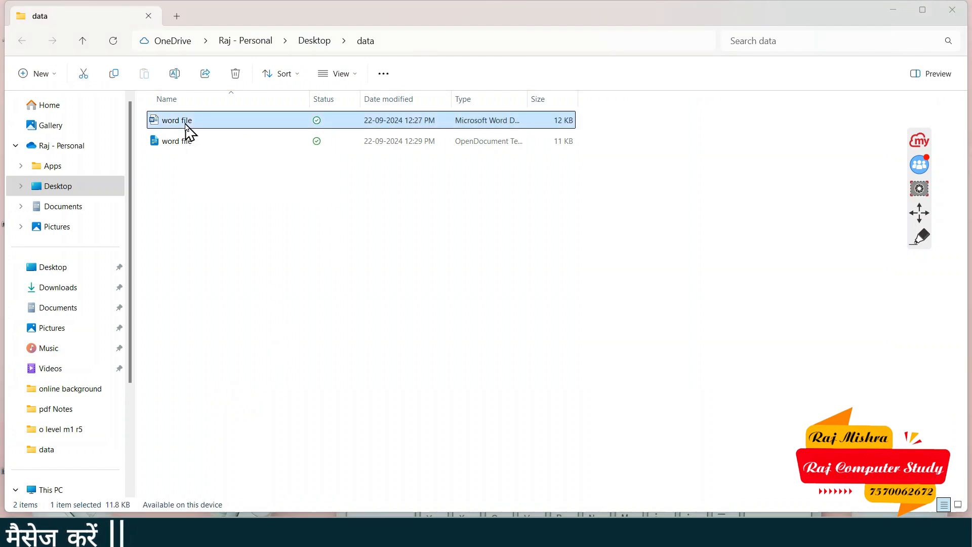
{"action": "key", "text": "super"}
{"action": "scroll", "coordinate": [224, 180], "scroll_direction": "up", "scroll_amount": 1}
{"action": "left_click", "coordinate": [280, 225]}
{"action": "scroll", "coordinate": [280, 226], "scroll_direction": "up", "scroll_amount": 3}
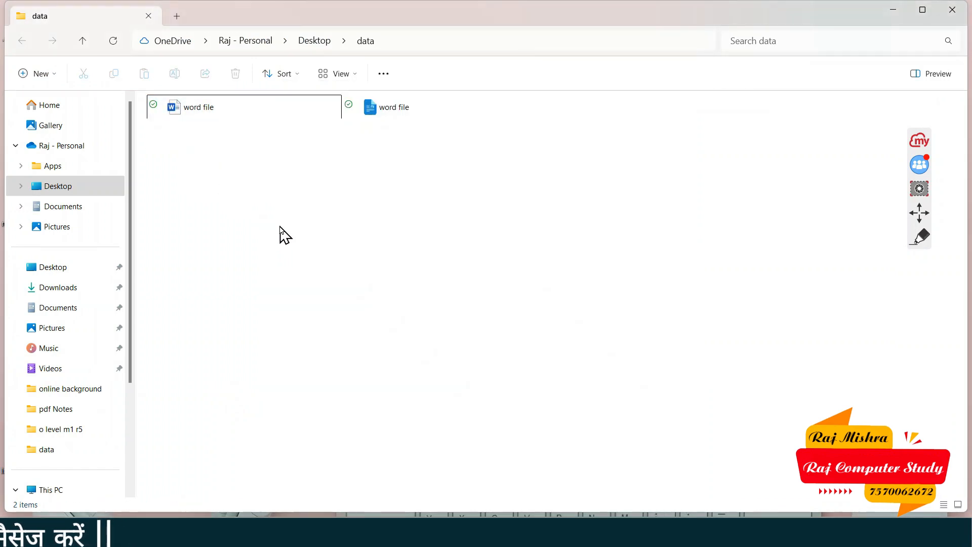
{"action": "scroll", "coordinate": [280, 226], "scroll_direction": "up", "scroll_amount": 5}
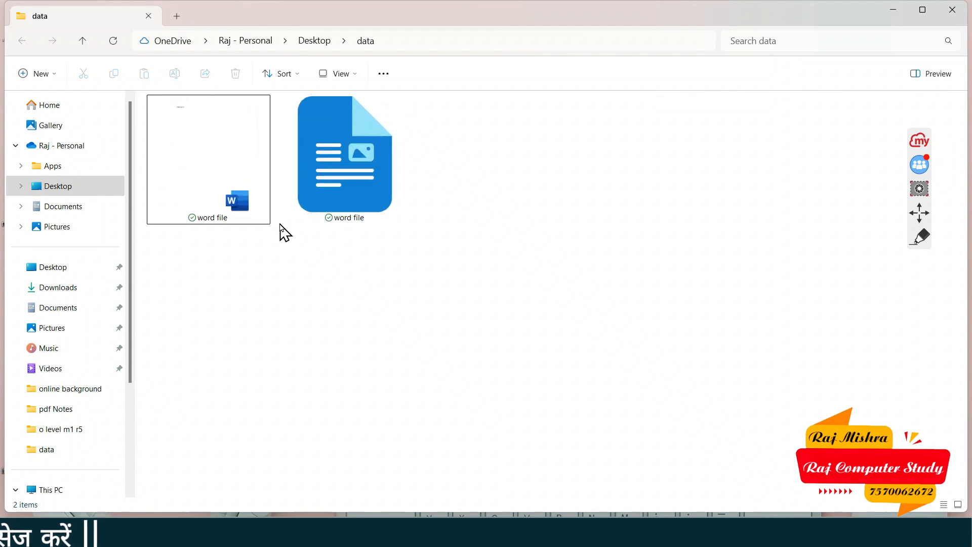
{"action": "scroll", "coordinate": [282, 228], "scroll_direction": "up", "scroll_amount": 1}
{"action": "left_click", "coordinate": [389, 157]}
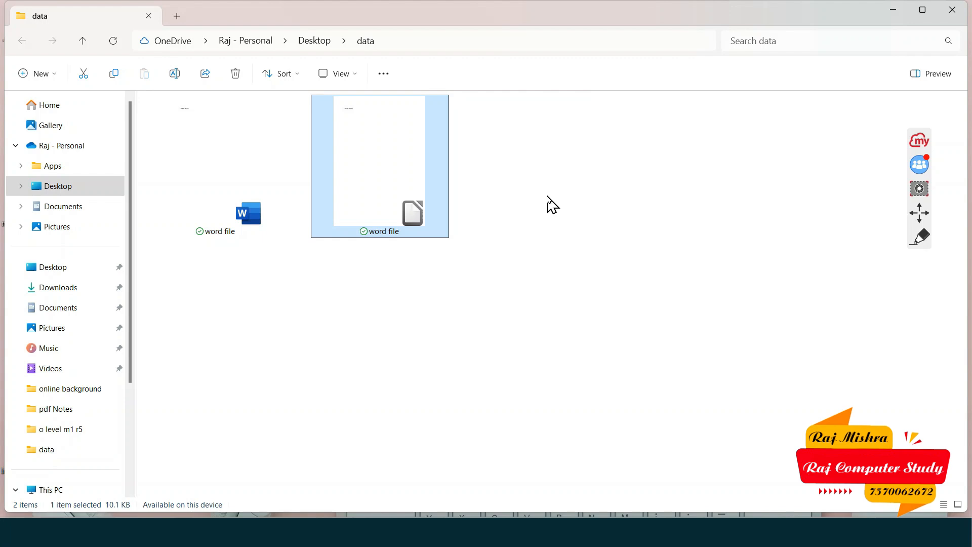
{"action": "left_click", "coordinate": [892, 11]}
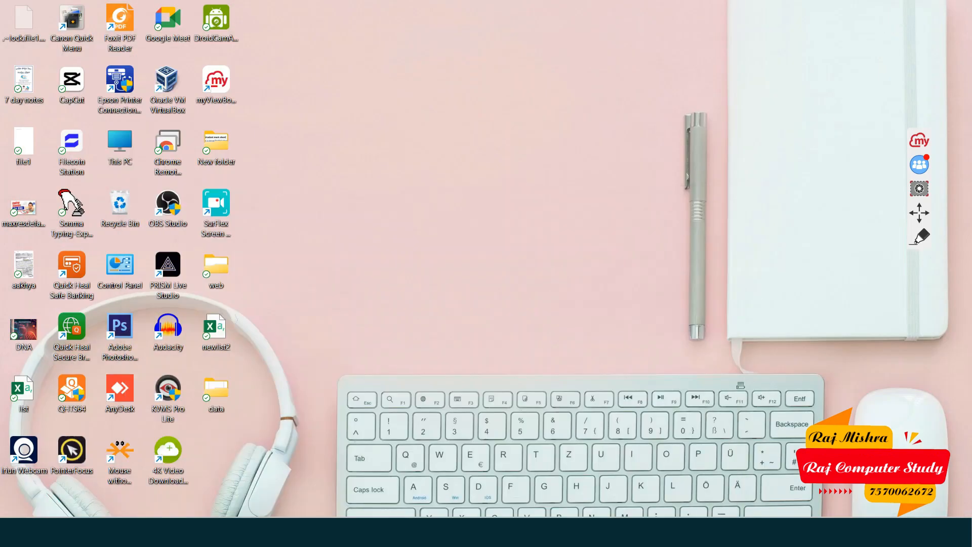
Restore Untitled 1, peek at File > Templates, zoom out, and open the Basic Shapes dropdown
{"action": "left_click", "coordinate": [755, 484]}
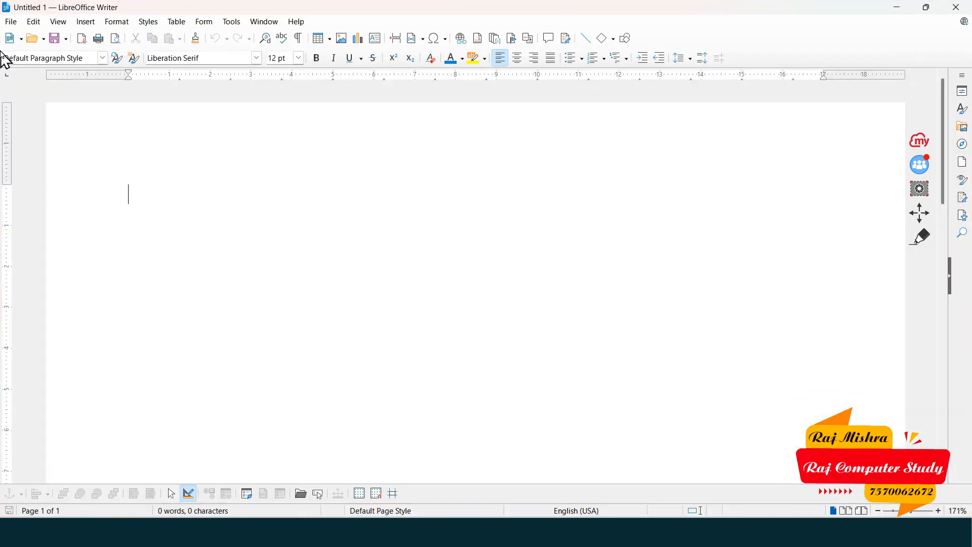
{"action": "left_click", "coordinate": [9, 22]}
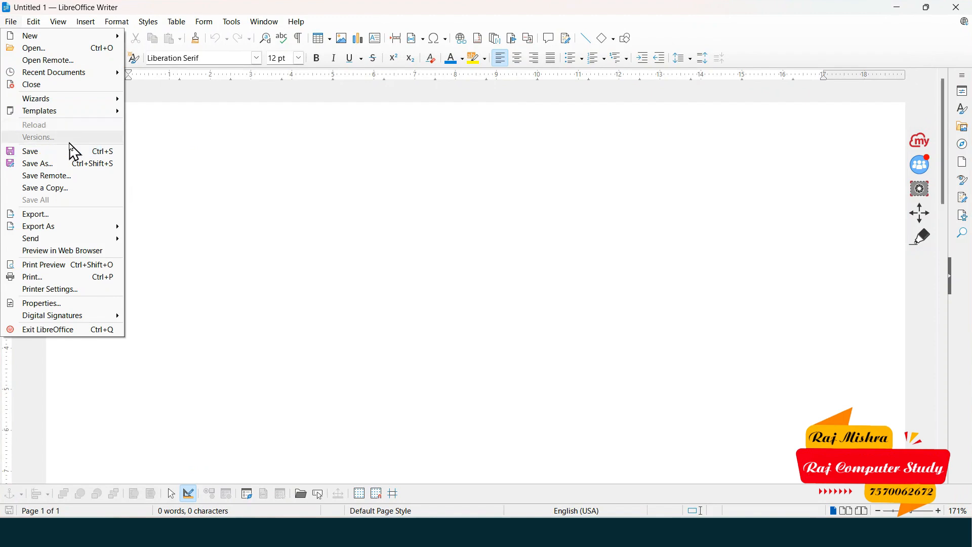
{"action": "mouse_move", "coordinate": [65, 113]}
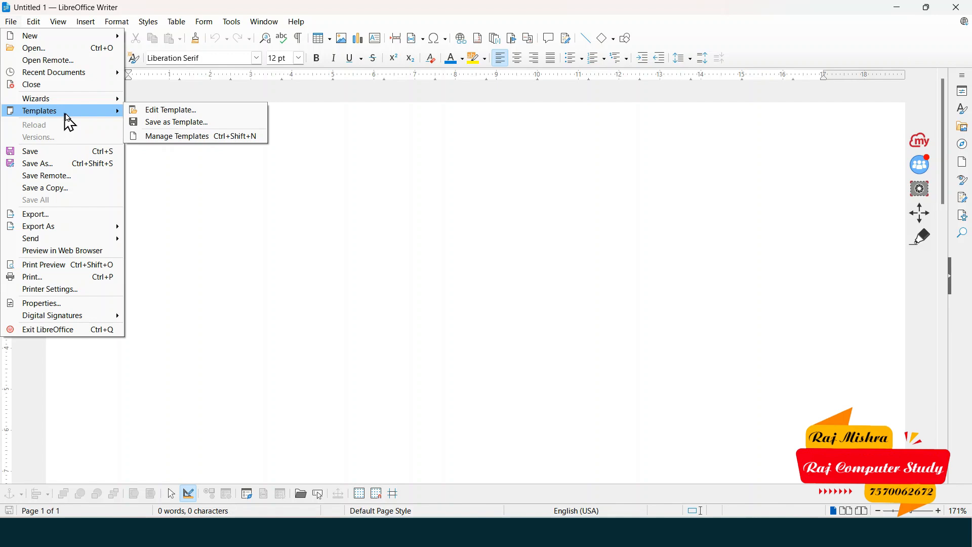
{"action": "left_click", "coordinate": [315, 192]}
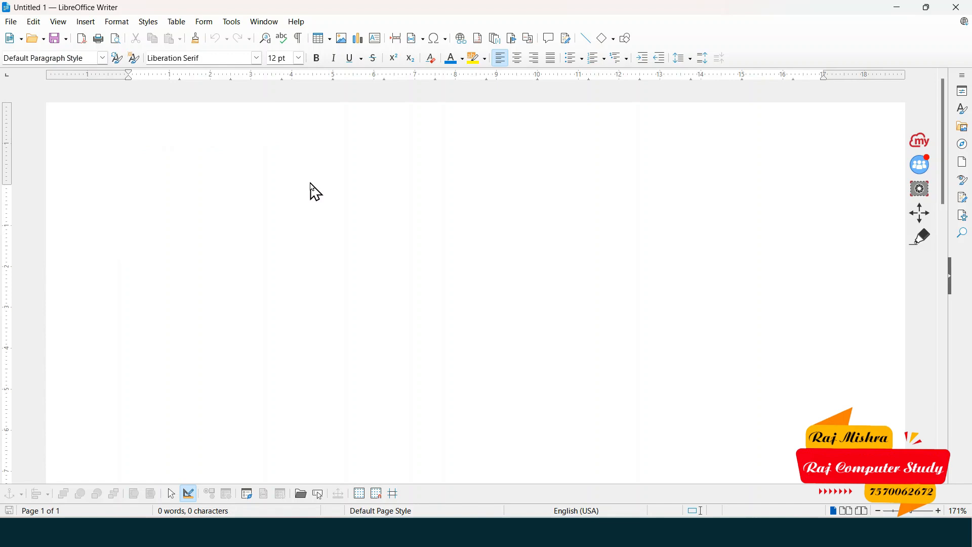
{"action": "scroll", "coordinate": [309, 177], "scroll_direction": "down", "scroll_amount": 3}
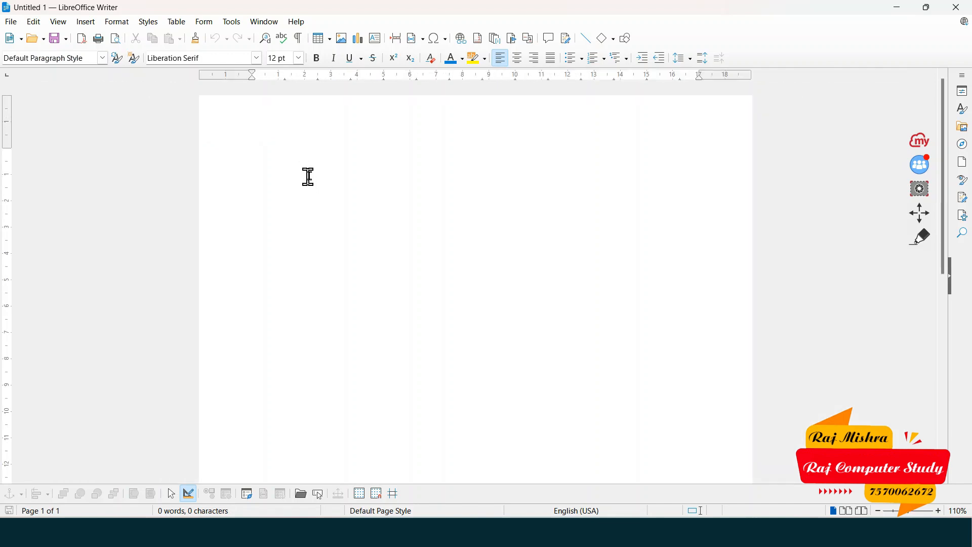
{"action": "left_click", "coordinate": [612, 41]}
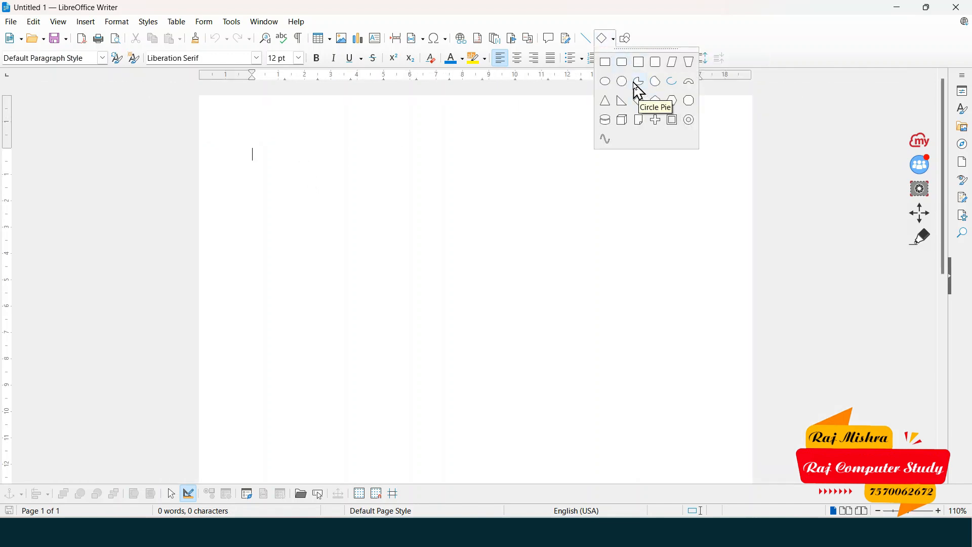
Draw a blue rectangle across the top of the page and type 'Lesson 1' inside it
{"action": "left_click", "coordinate": [607, 63]}
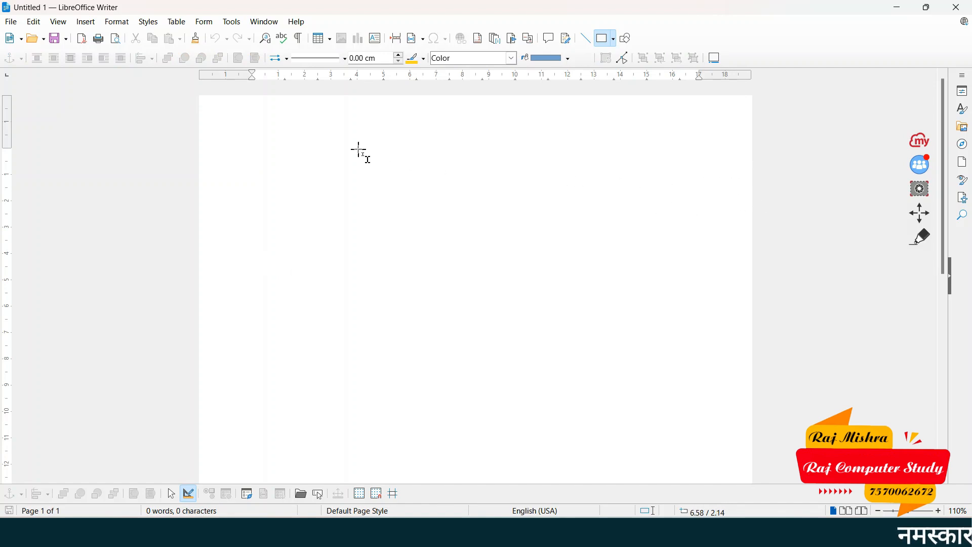
{"action": "left_click_drag", "start_coordinate": [207, 101], "coordinate": [744, 218]}
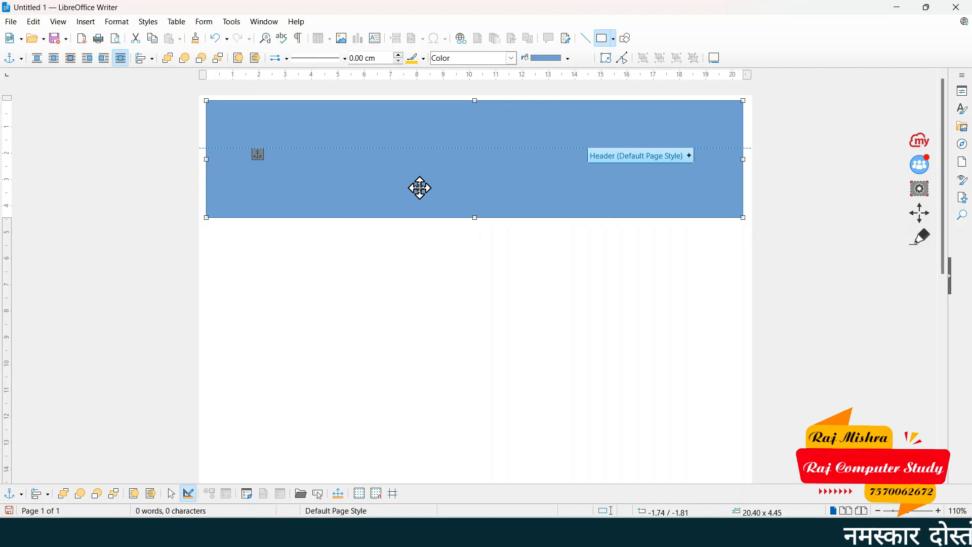
{"action": "double_click", "coordinate": [419, 188]}
{"action": "type", "text": "Lesson 1"}
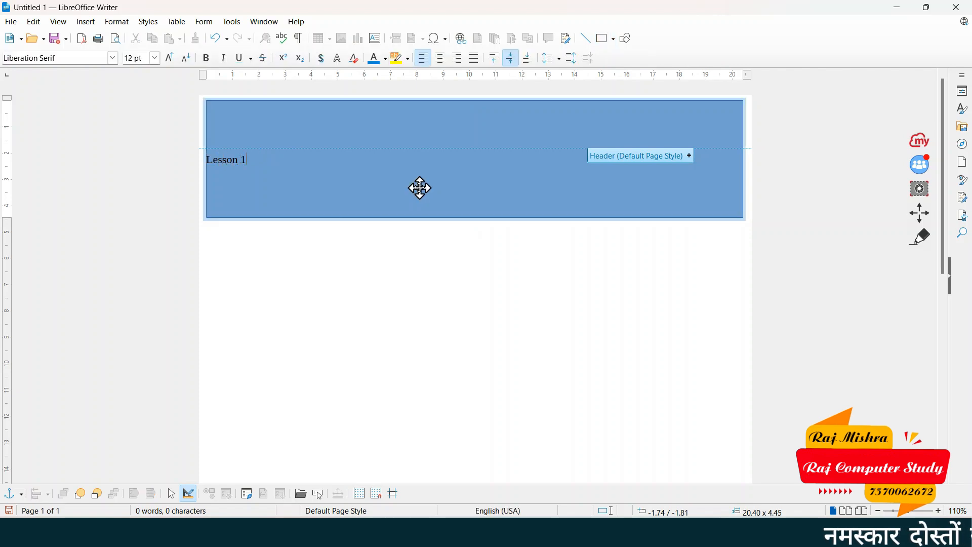
Set the 'Lesson 1' banner text to 88 pt
{"action": "key", "text": "ctrl+a"}
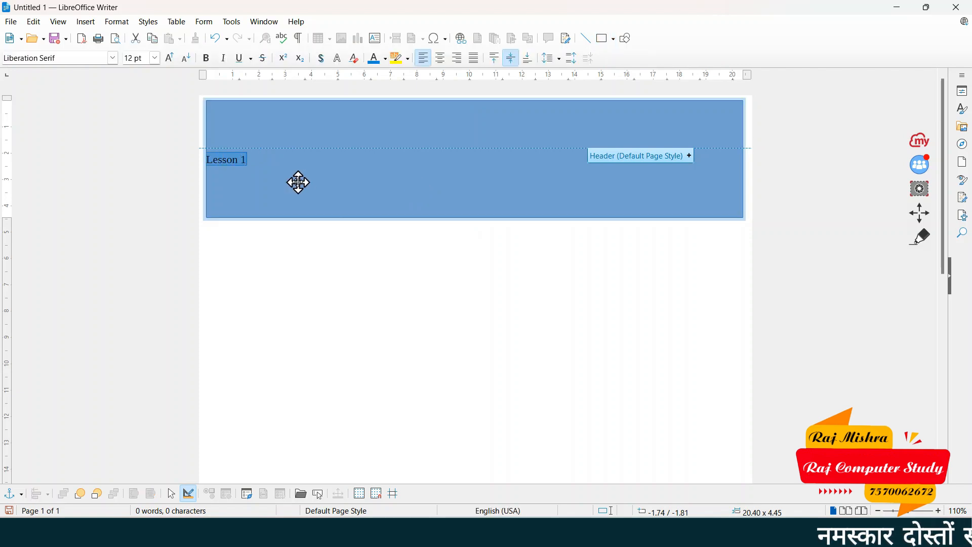
{"action": "key", "text": "ctrl+bracketright"}
{"action": "key", "text": "ctrl+bracketright"}
{"action": "key", "text": "ctrl+bracketright"}
{"action": "key", "text": "ctrl+bracketright"}
{"action": "key", "text": "ctrl+bracketright"}
{"action": "key", "text": "ctrl+bracketright"}
{"action": "key", "text": "ctrl+bracketright"}
{"action": "key", "text": "ctrl+bracketright"}
{"action": "key", "text": "ctrl+bracketright"}
{"action": "key", "text": "ctrl+bracketright"}
{"action": "key", "text": "ctrl+bracketright"}
{"action": "key", "text": "ctrl+bracketright"}
{"action": "key", "text": "ctrl+bracketright"}
{"action": "key", "text": "ctrl+bracketright"}
{"action": "key", "text": "ctrl+bracketright"}
{"action": "key", "text": "ctrl+bracketright"}
{"action": "key", "text": "ctrl+bracketright"}
{"action": "key", "text": "ctrl+bracketright"}
{"action": "key", "text": "ctrl+bracketright"}
{"action": "key", "text": "ctrl+bracketright"}
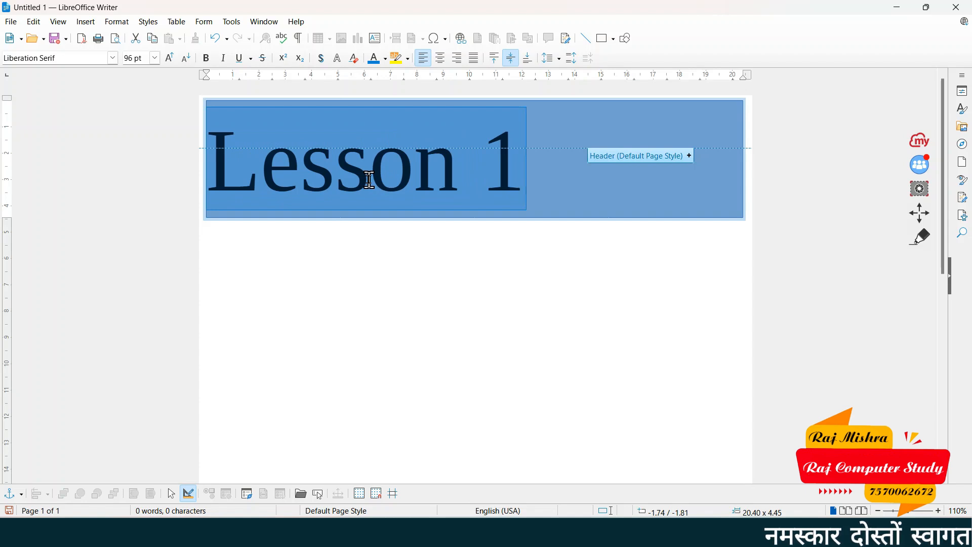
{"action": "left_click", "coordinate": [154, 58]}
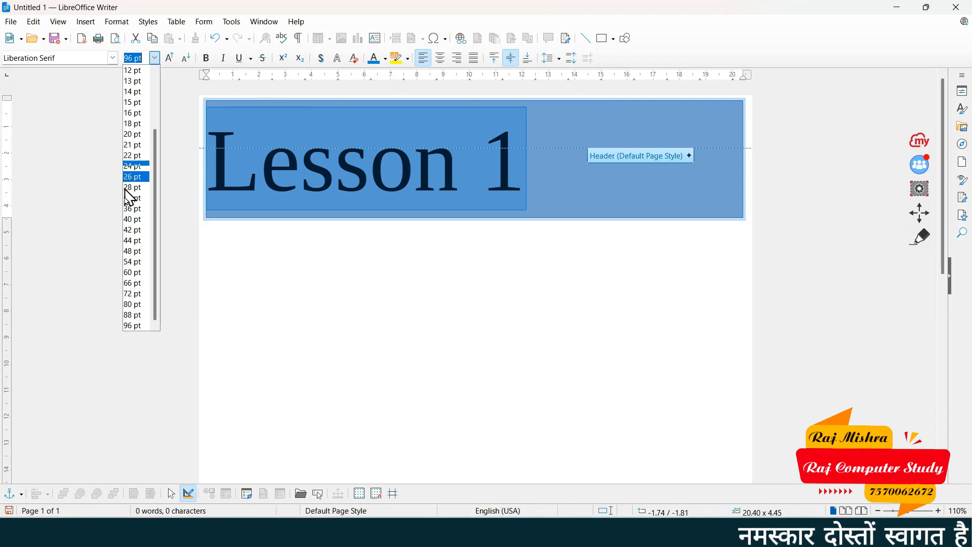
{"action": "left_click", "coordinate": [136, 231]}
{"action": "left_click", "coordinate": [154, 57]}
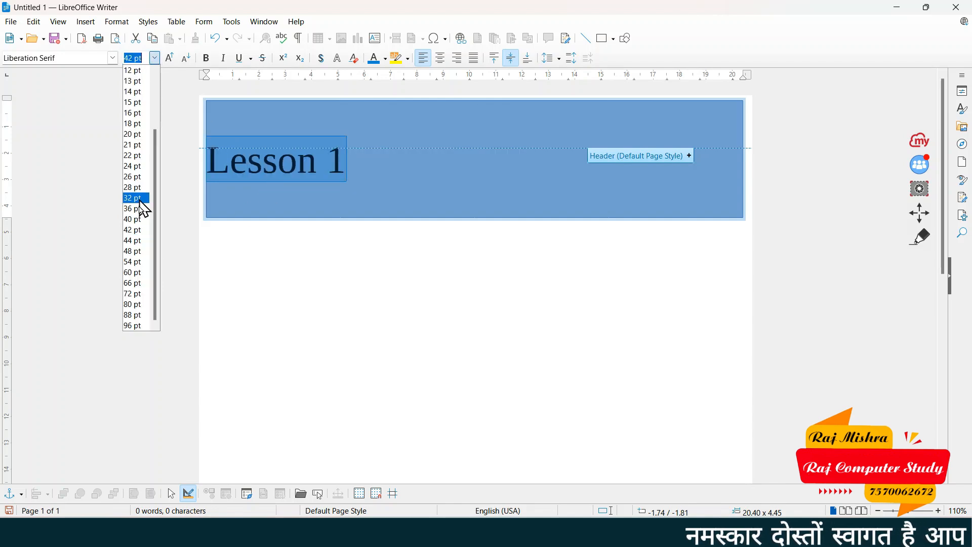
{"action": "left_click", "coordinate": [133, 314]}
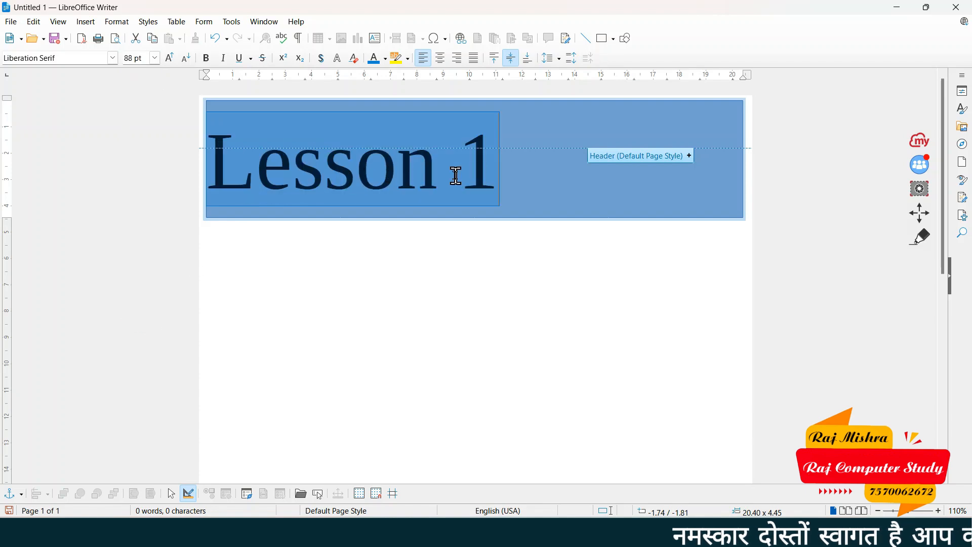
{"action": "left_click", "coordinate": [525, 239]}
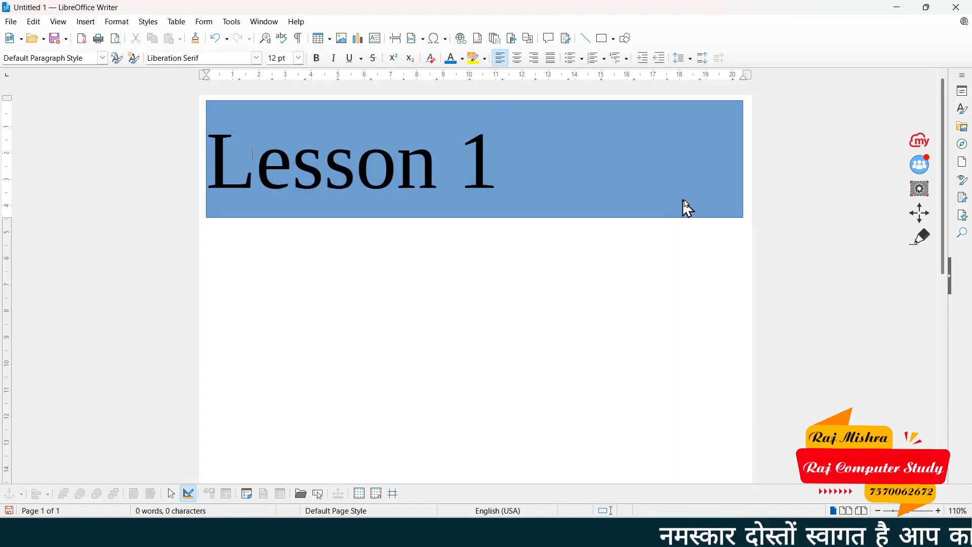
Stretch the blue banner rectangle slightly wider to the right
{"action": "left_click", "coordinate": [730, 175]}
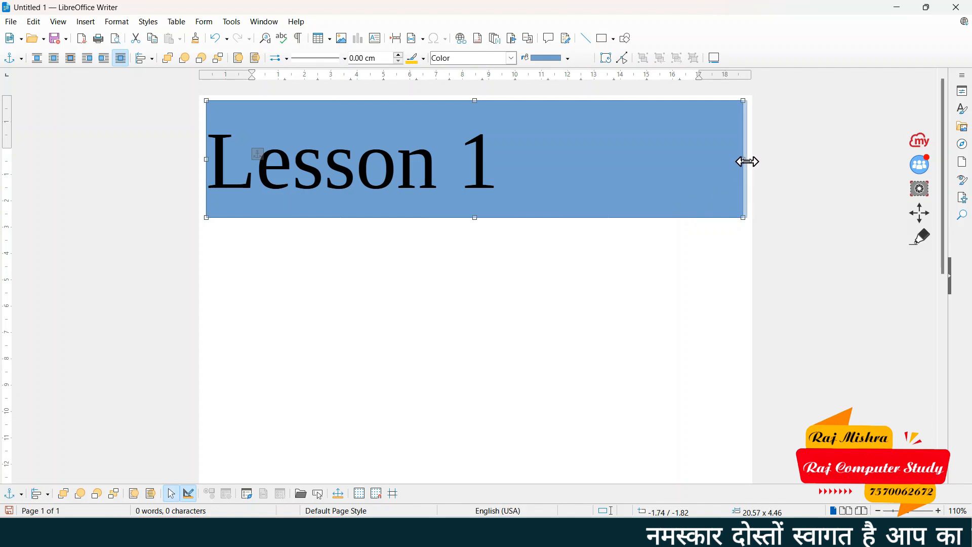
{"action": "left_click_drag", "start_coordinate": [747, 161], "coordinate": [748, 161]}
{"action": "scroll", "coordinate": [582, 263], "scroll_direction": "down", "scroll_amount": 2}
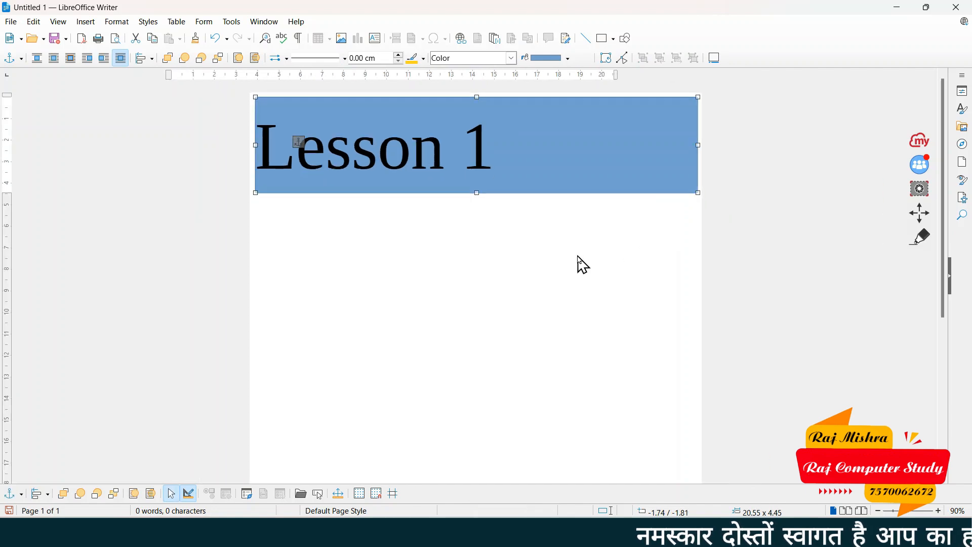
{"action": "left_click", "coordinate": [525, 265]}
{"action": "scroll", "coordinate": [466, 233], "scroll_direction": "down", "scroll_amount": 1}
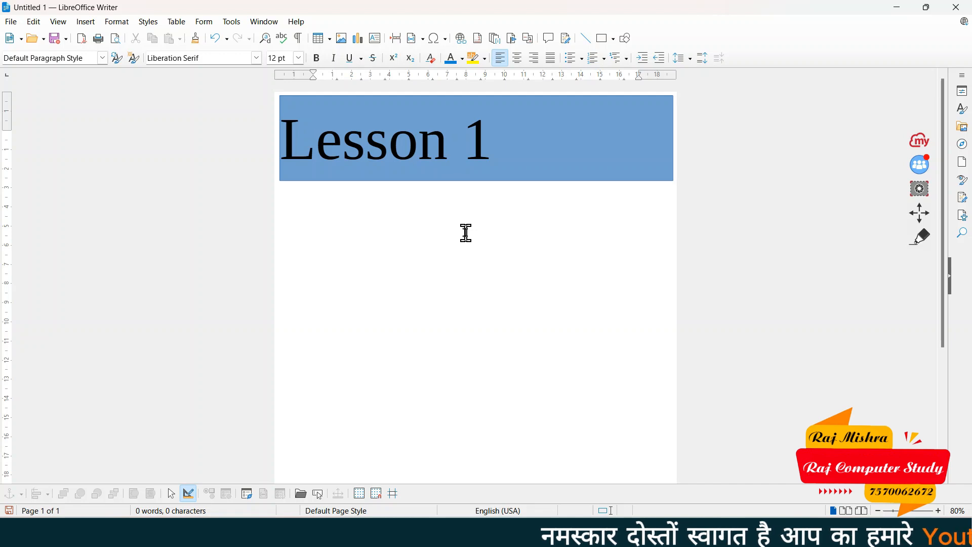
Save the banner page as template 'lesson' under My Templates via File > Templates > Save as Template
{"action": "left_click", "coordinate": [10, 22]}
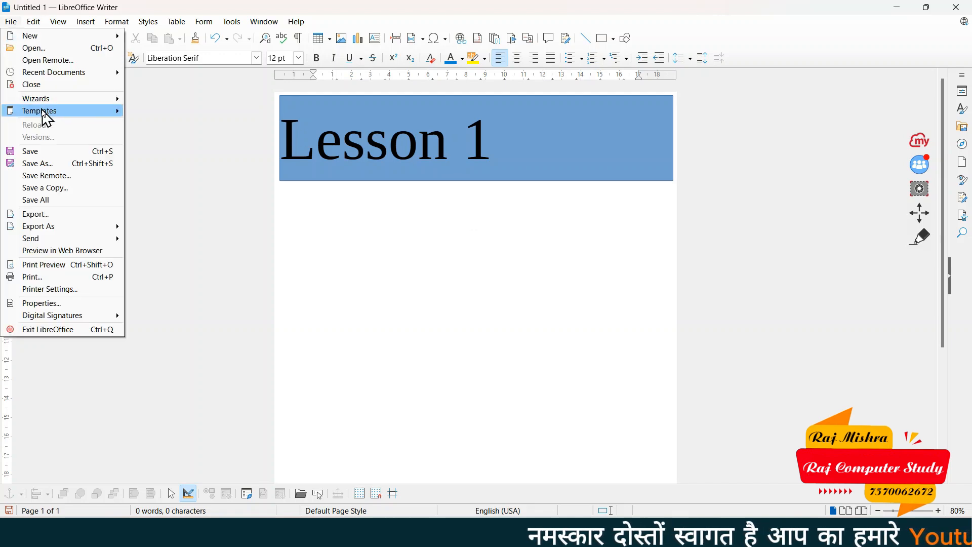
{"action": "mouse_move", "coordinate": [47, 118]}
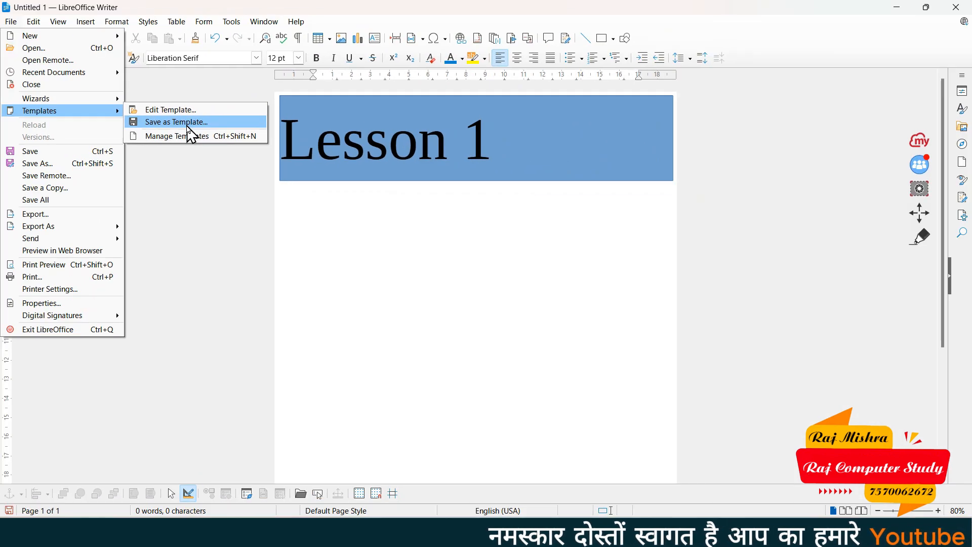
{"action": "left_click", "coordinate": [202, 123]}
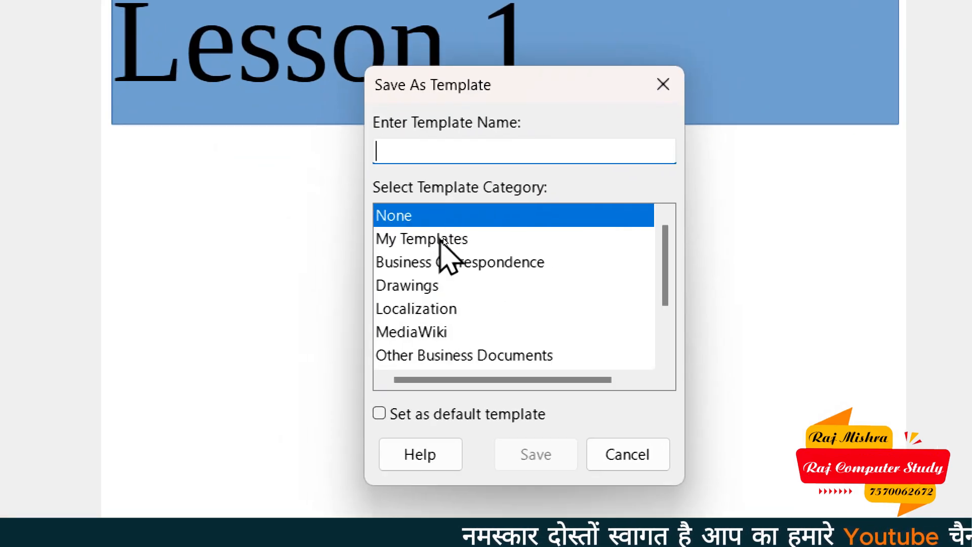
{"action": "left_click", "coordinate": [460, 242]}
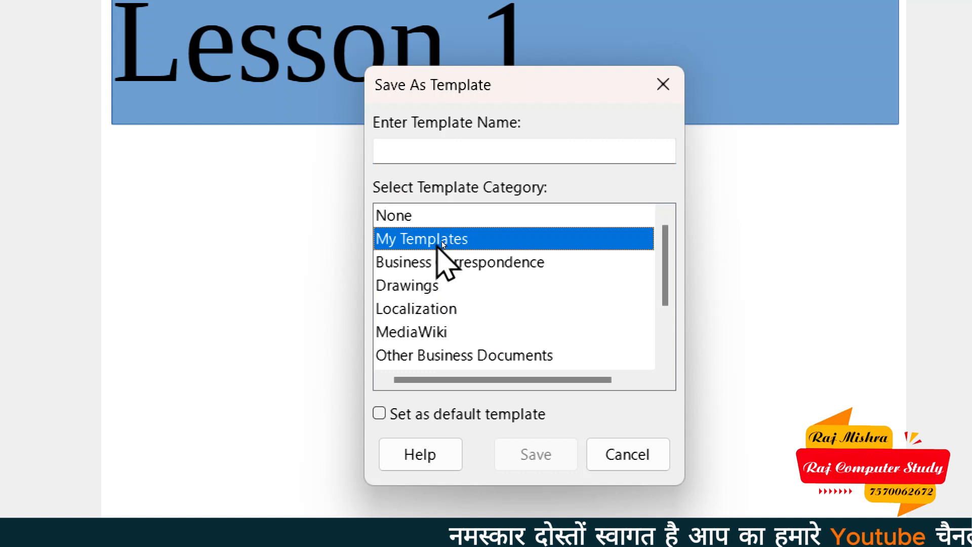
{"action": "left_click", "coordinate": [441, 155]}
{"action": "type", "text": "lesson"}
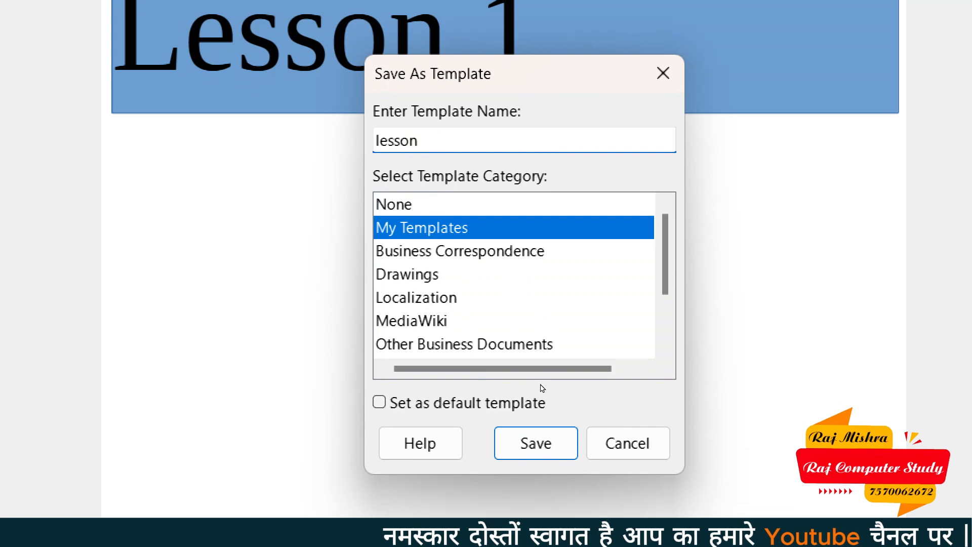
{"action": "left_click", "coordinate": [568, 426]}
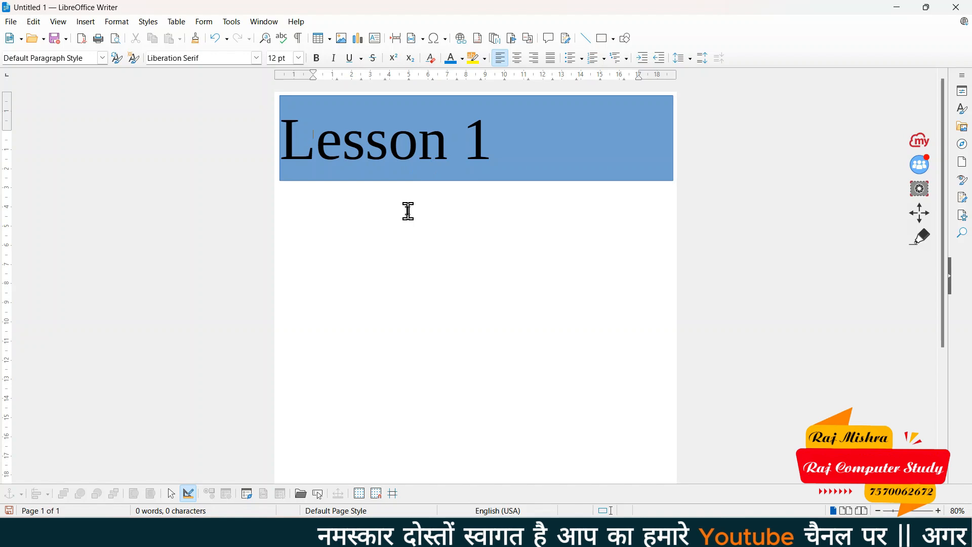
Create a new blank document and open Manage Templates to confirm the 'lesson' template is listed
{"action": "key", "text": "ctrl+n"}
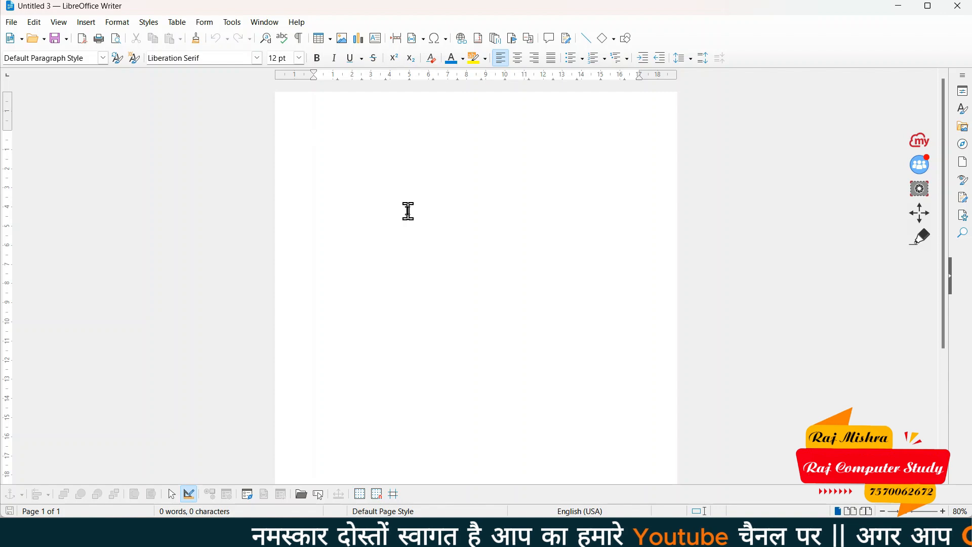
{"action": "left_click", "coordinate": [11, 22]}
{"action": "mouse_move", "coordinate": [53, 111]}
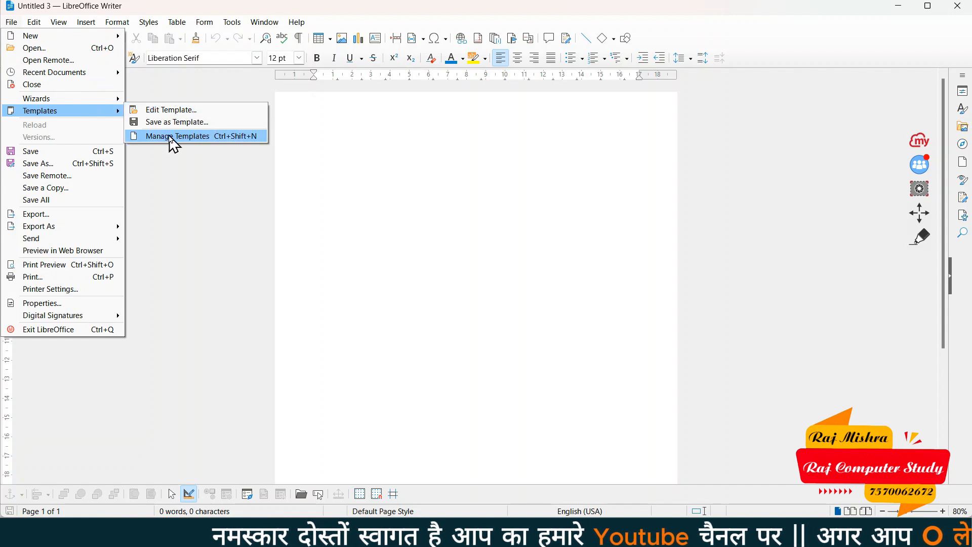
{"action": "left_click", "coordinate": [211, 141]}
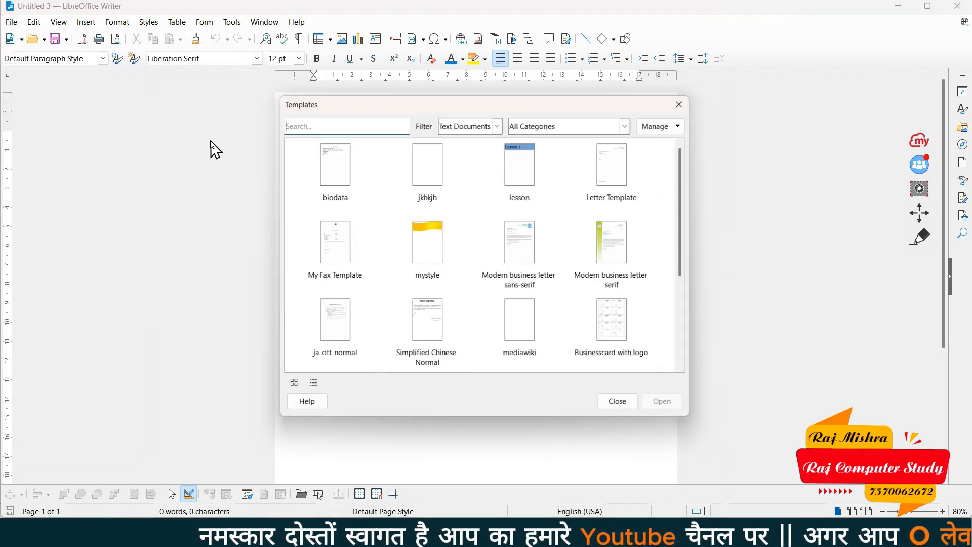
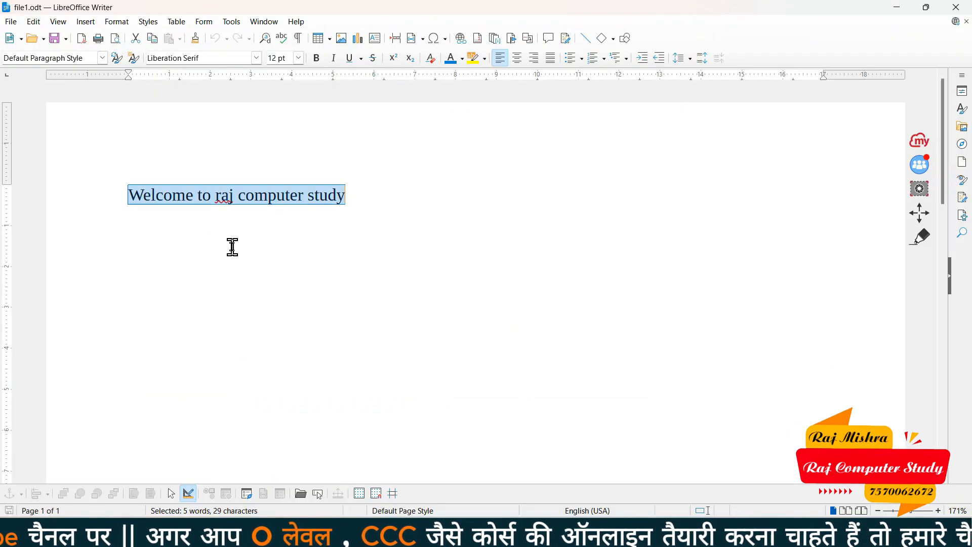
Delete 'computer study' so the line reads 'Welcome to raj'
{"action": "left_click", "coordinate": [233, 247]}
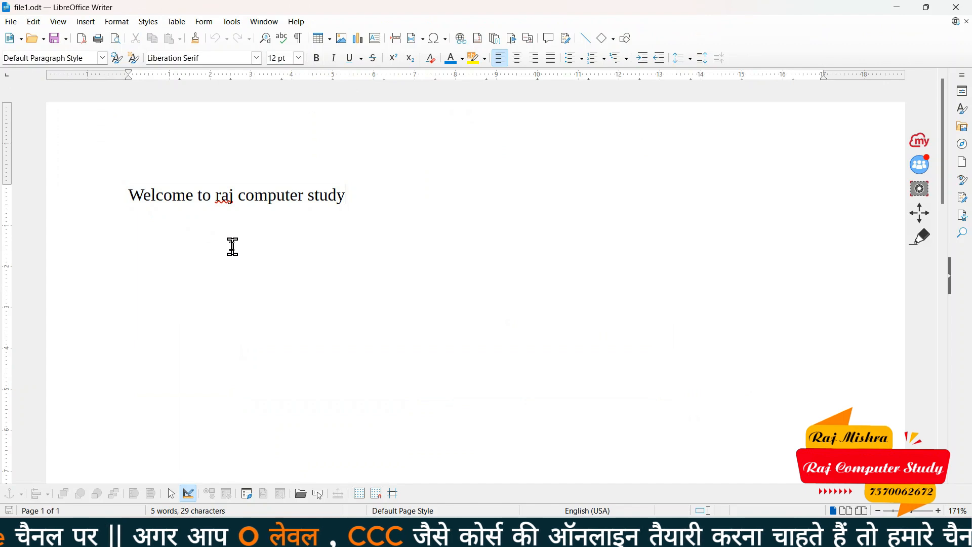
{"action": "left_click", "coordinate": [11, 22]}
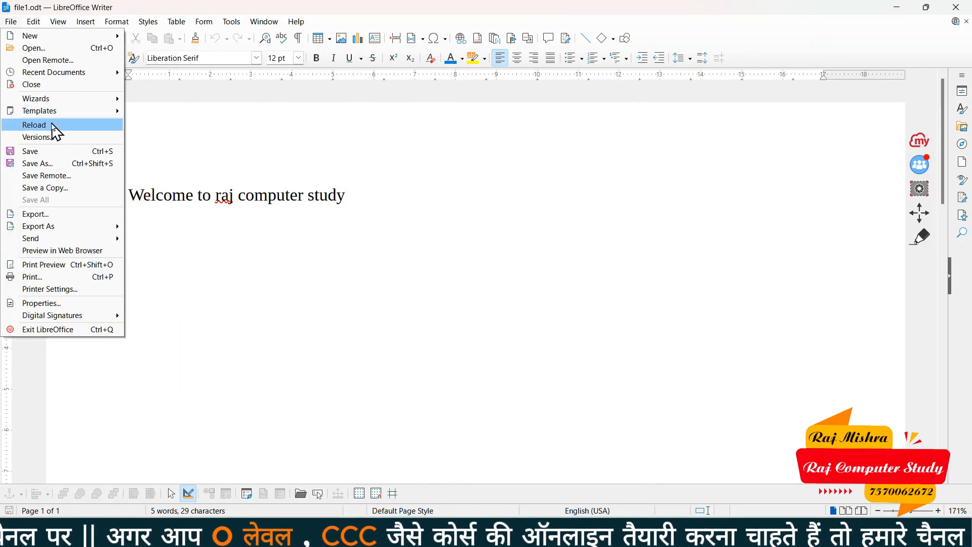
{"action": "left_click", "coordinate": [284, 195]}
{"action": "left_click_drag", "start_coordinate": [106, 197], "coordinate": [340, 213]}
{"action": "left_click", "coordinate": [342, 241]}
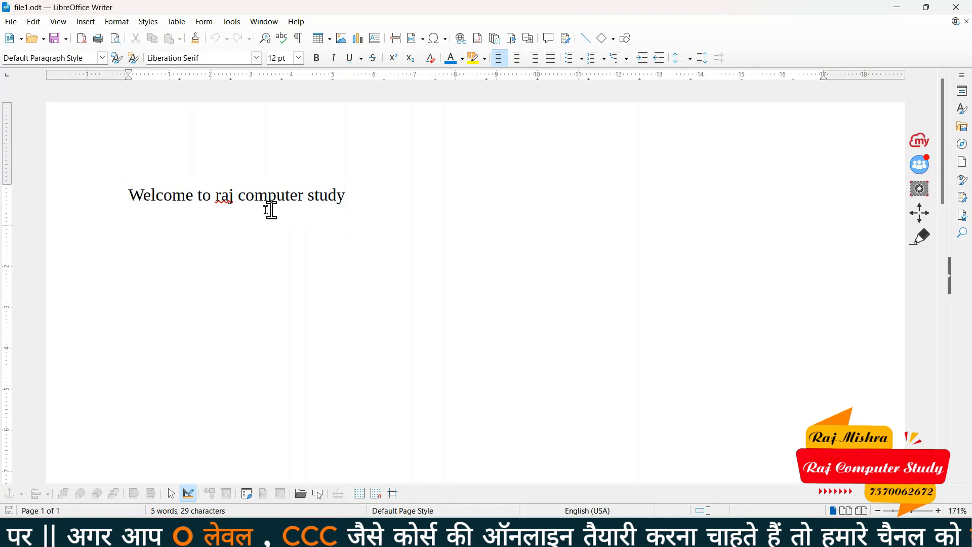
{"action": "left_click_drag", "start_coordinate": [238, 199], "coordinate": [401, 196]}
{"action": "key", "text": "BackSpace"}
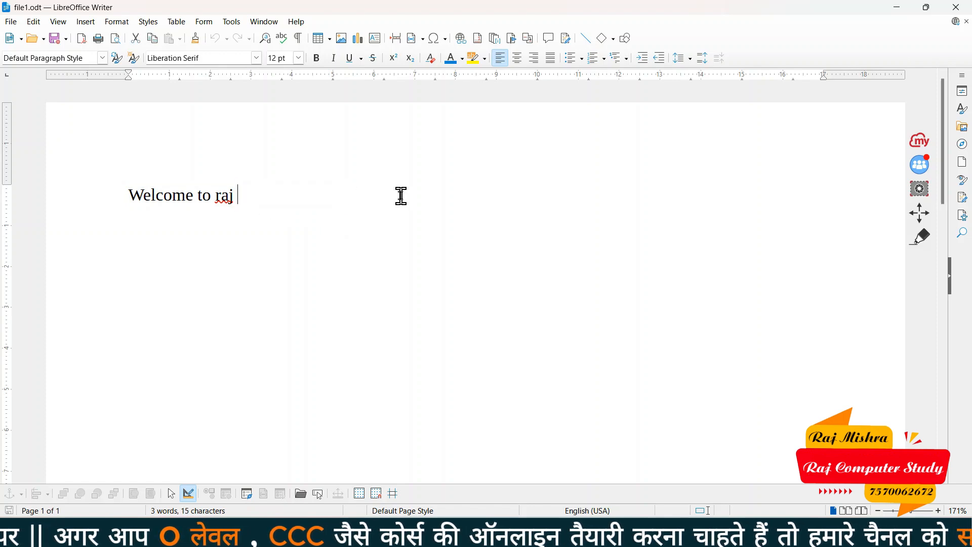
Make 'e to raj' bold, italic, underlined and struck through
{"action": "left_click_drag", "start_coordinate": [185, 197], "coordinate": [244, 198]}
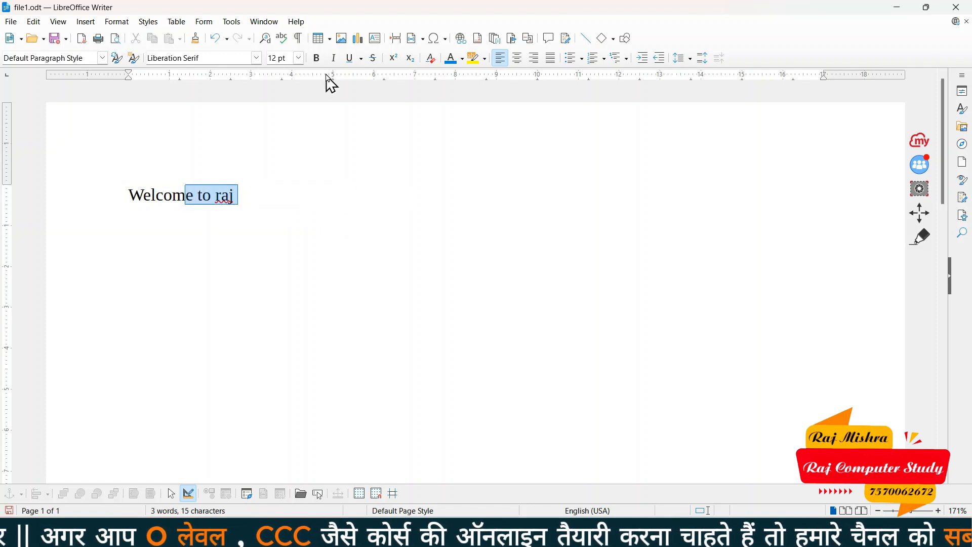
{"action": "left_click", "coordinate": [316, 58]}
{"action": "left_click", "coordinate": [333, 58]}
{"action": "left_click", "coordinate": [350, 58]}
{"action": "left_click", "coordinate": [373, 58]}
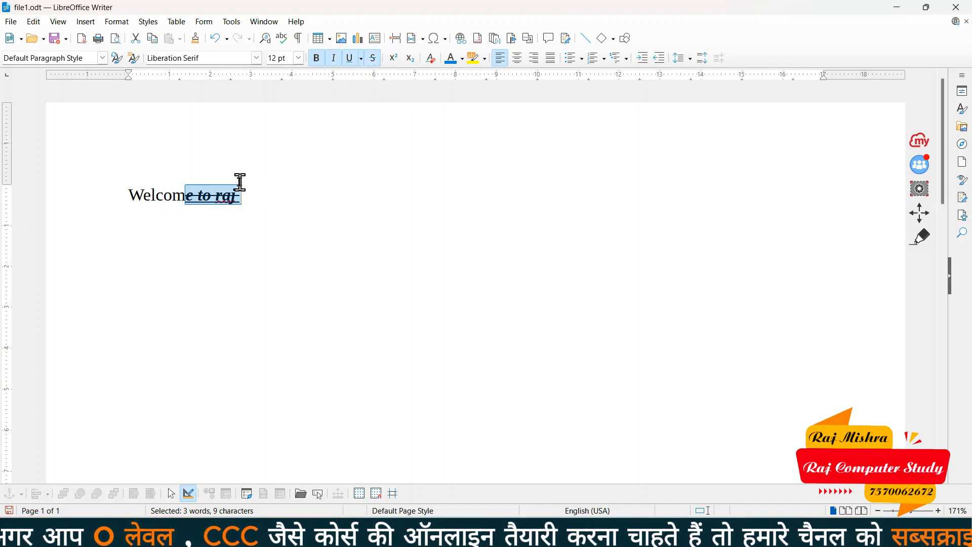
{"action": "left_click", "coordinate": [274, 207]}
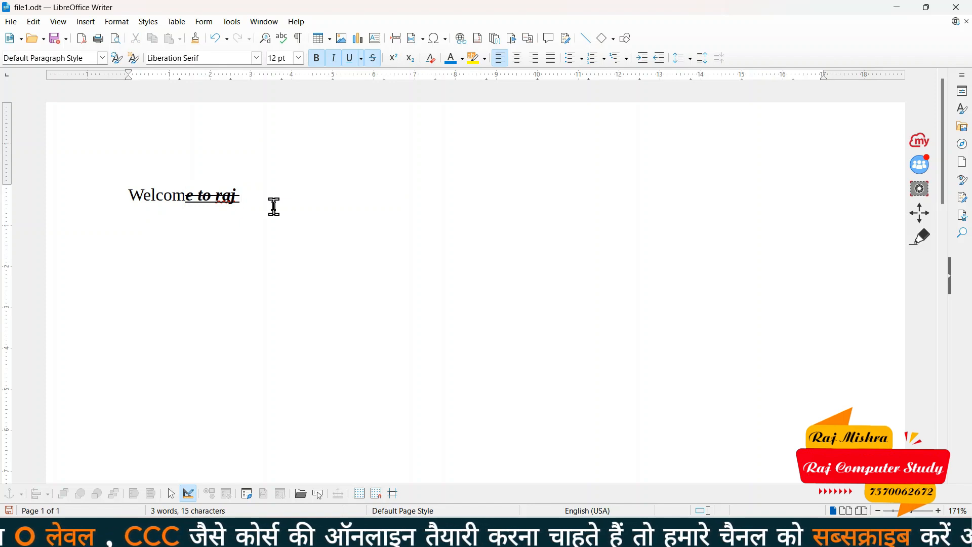
{"action": "left_click", "coordinate": [11, 21]}
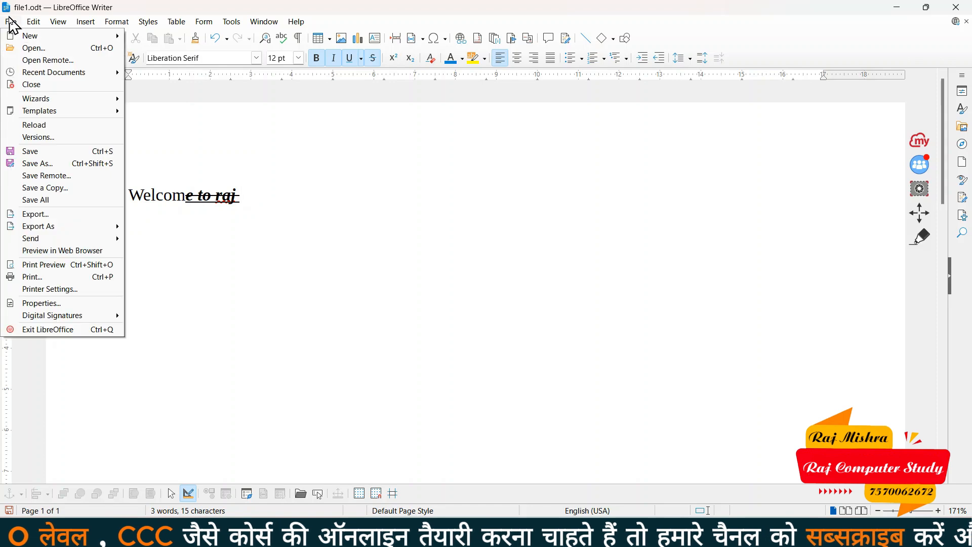
Reload the document and discard all changes, restoring plain 'Welcome to raj computer study'
{"action": "left_click", "coordinate": [59, 130]}
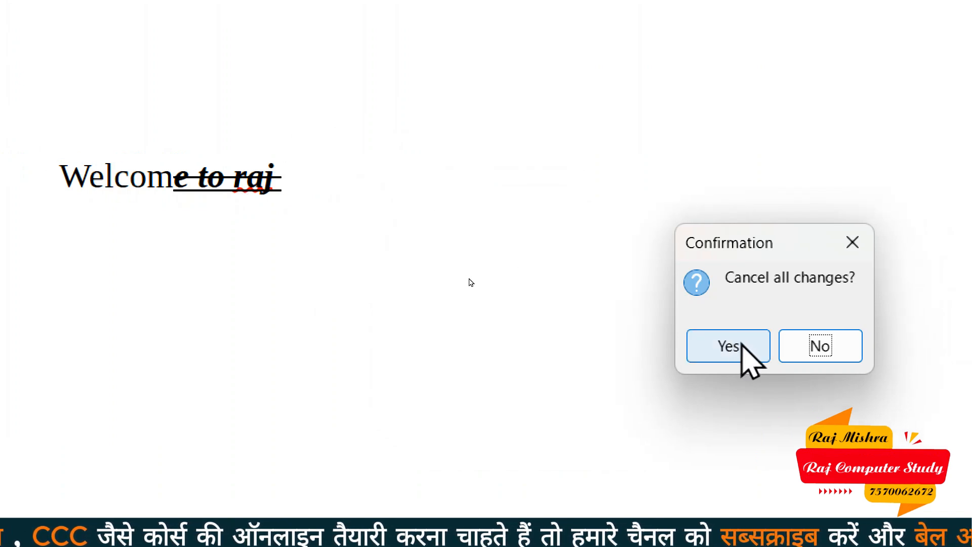
{"action": "left_click", "coordinate": [726, 347]}
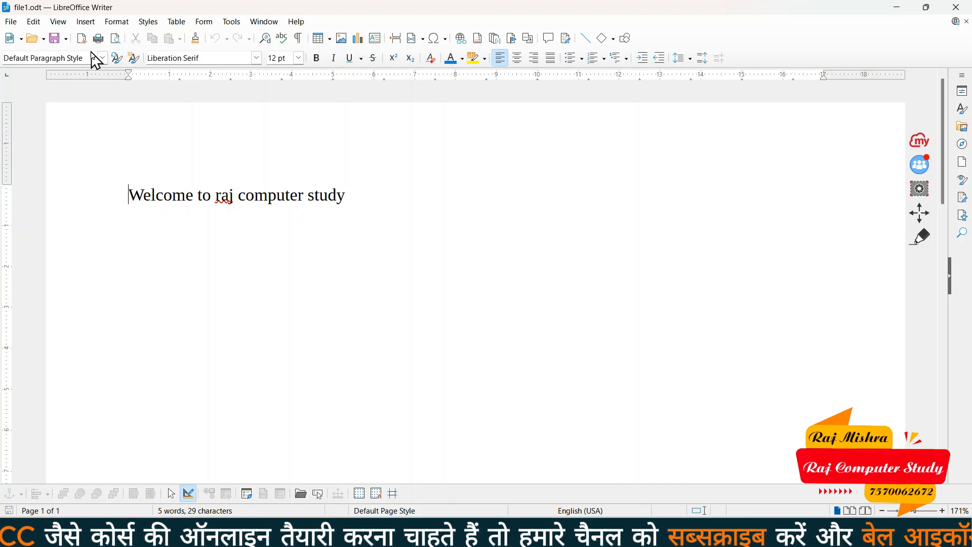
{"action": "left_click", "coordinate": [11, 21]}
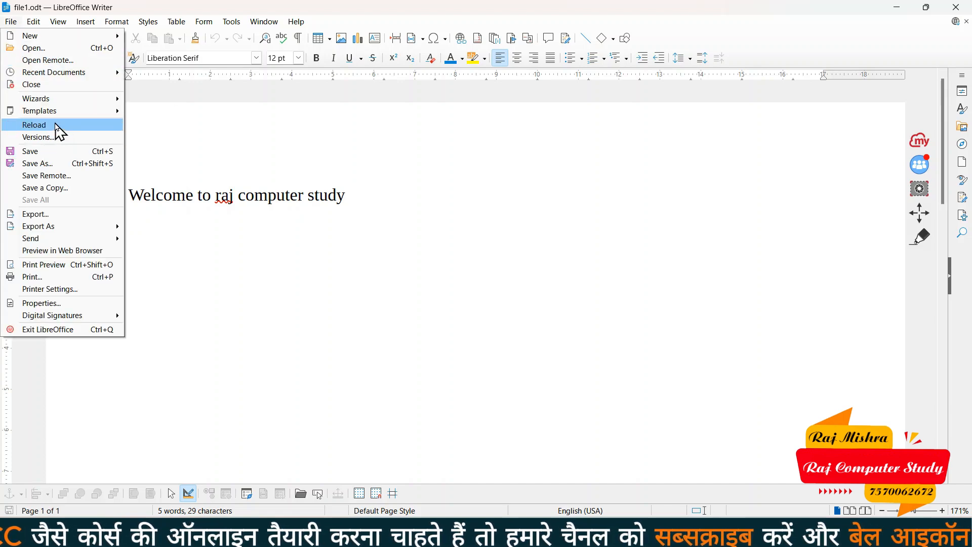
{"action": "left_click", "coordinate": [344, 208]}
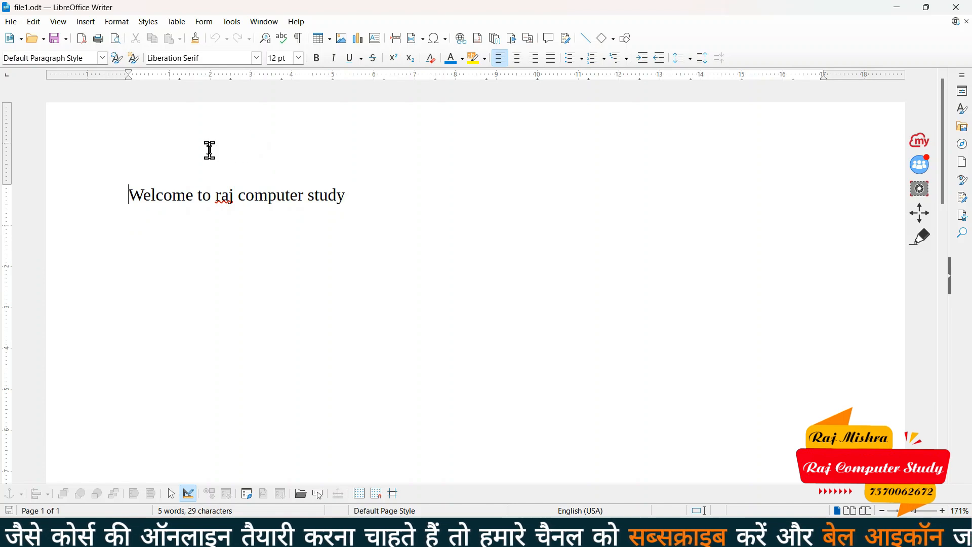
{"action": "left_click_drag", "start_coordinate": [120, 197], "coordinate": [395, 204]}
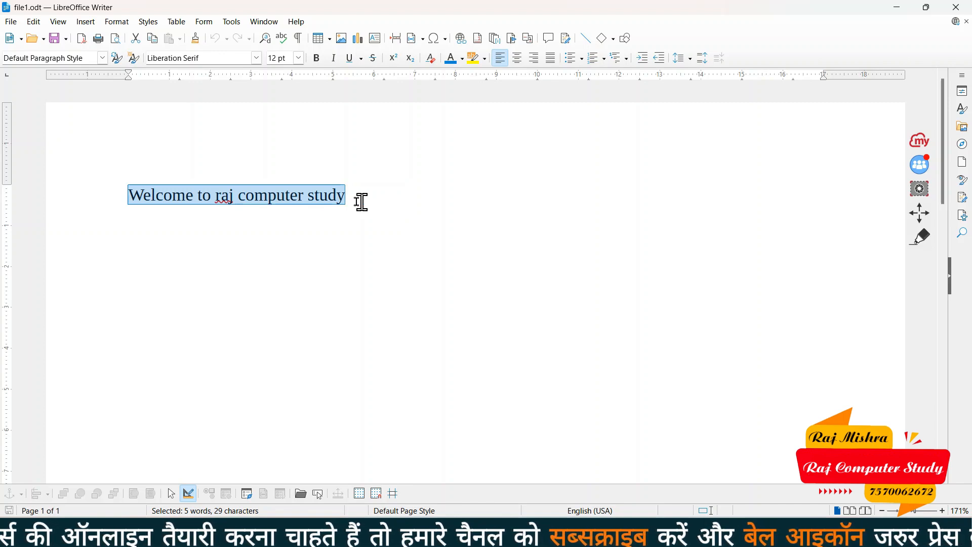
In File > Versions, save a new version of file1 commented 'helpful file'
{"action": "left_click", "coordinate": [307, 199]}
{"action": "left_click", "coordinate": [344, 191]}
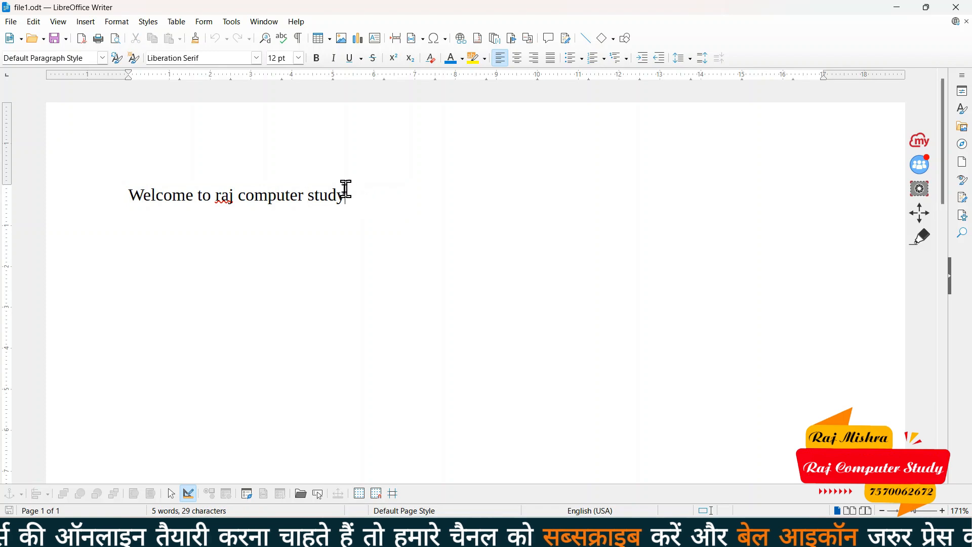
{"action": "left_click", "coordinate": [12, 22]}
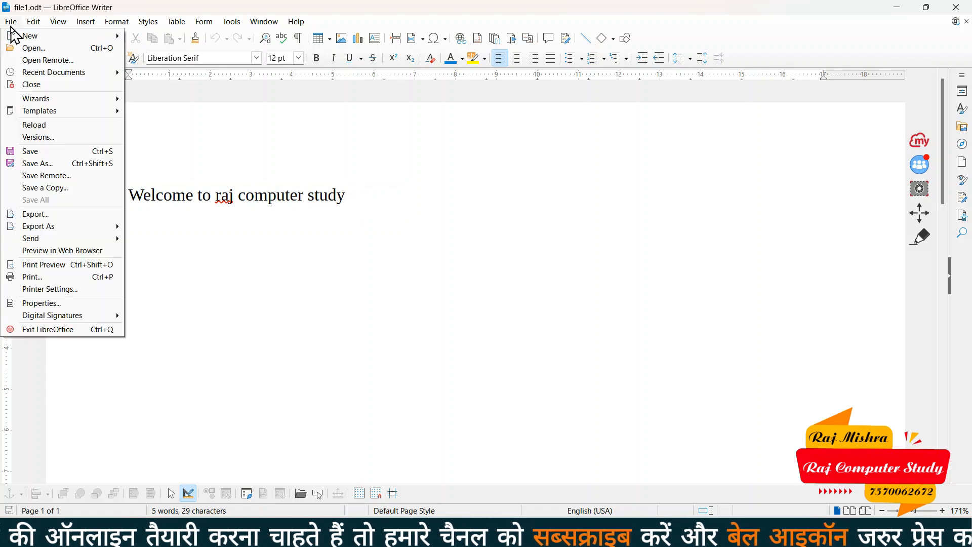
{"action": "left_click", "coordinate": [50, 138]}
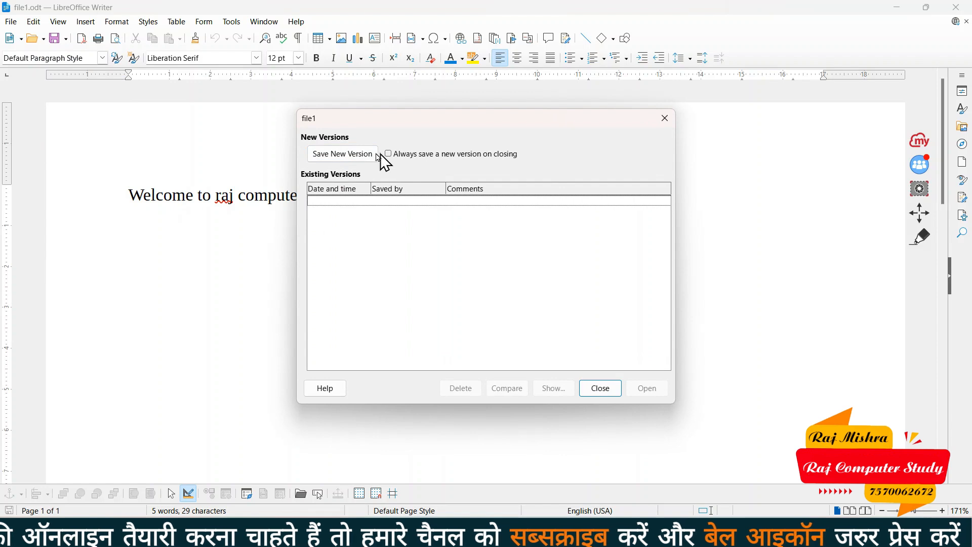
{"action": "left_click", "coordinate": [349, 154]}
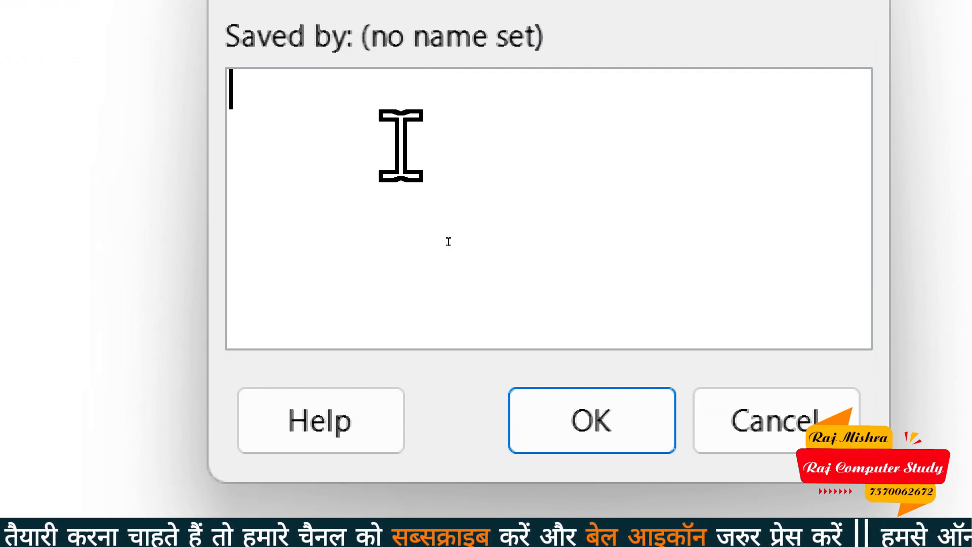
{"action": "type", "text": "help"}
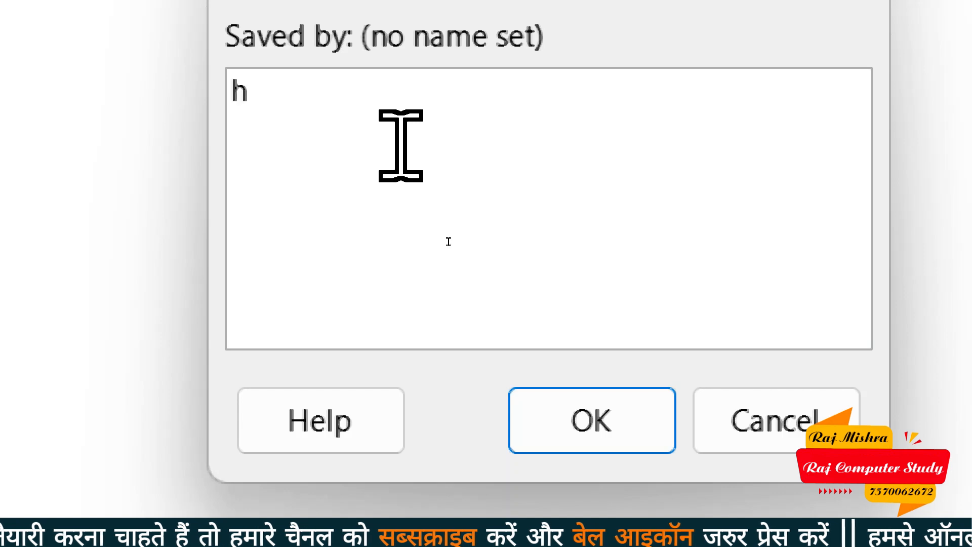
{"action": "type", "text": "ful file"}
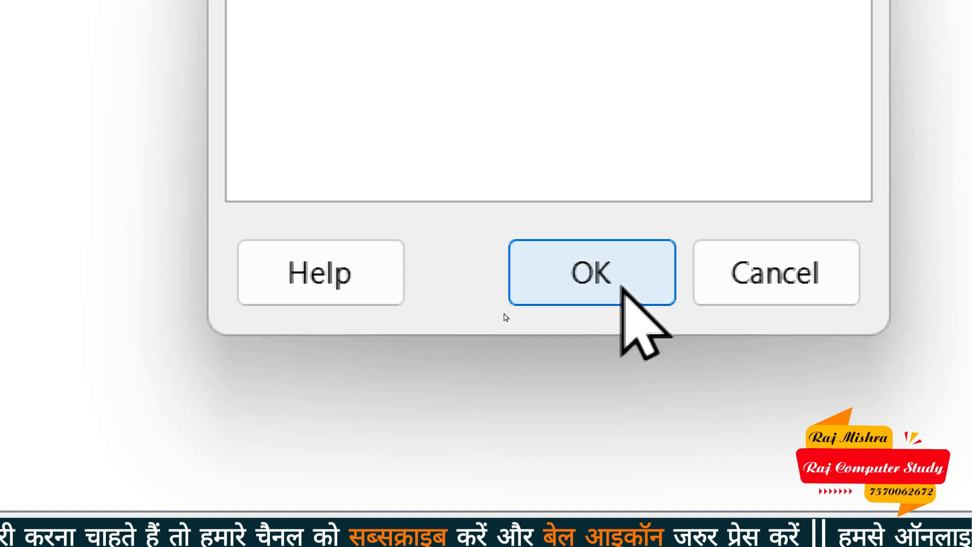
{"action": "left_click", "coordinate": [622, 436]}
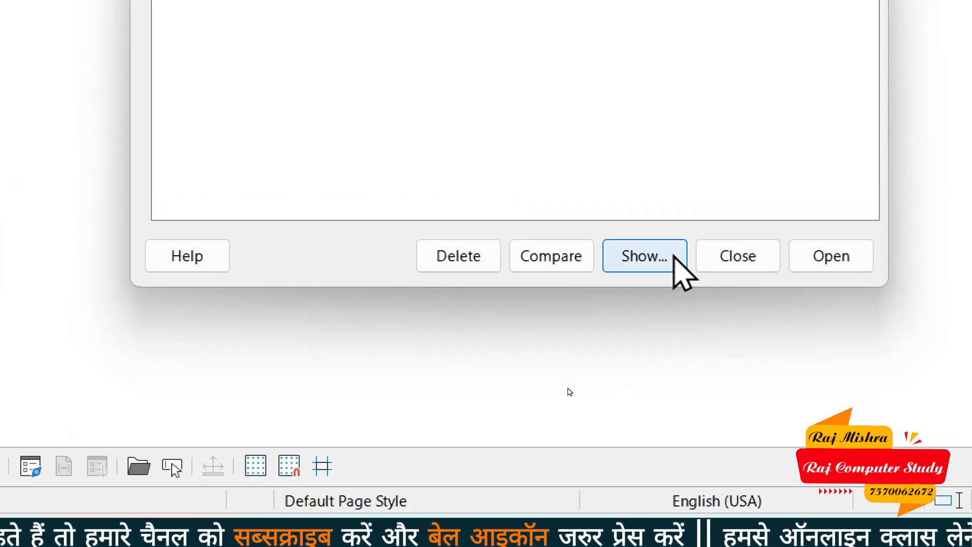
View the 'helpful file' version's comment, then open the 22/09/2024 12:36 version read-only
{"action": "left_click", "coordinate": [673, 257]}
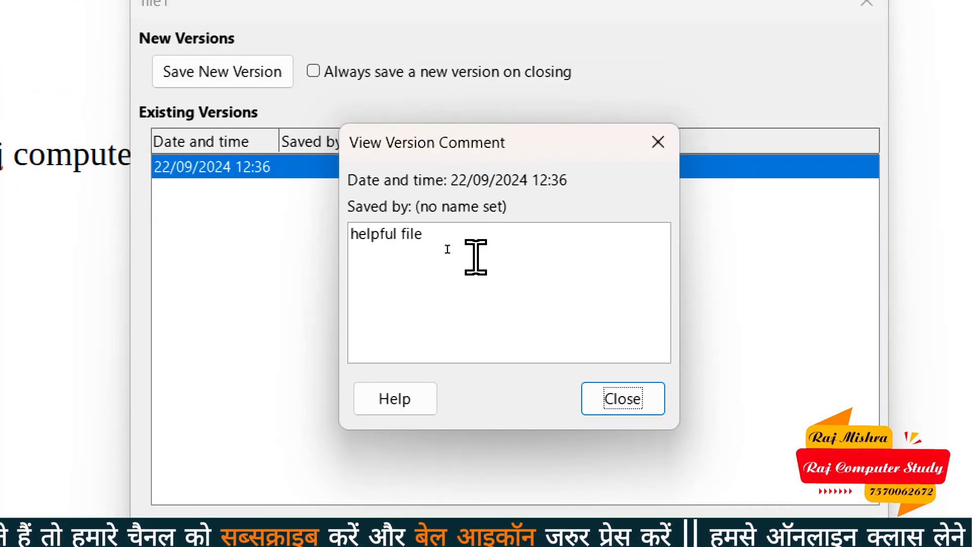
{"action": "left_click", "coordinate": [429, 248]}
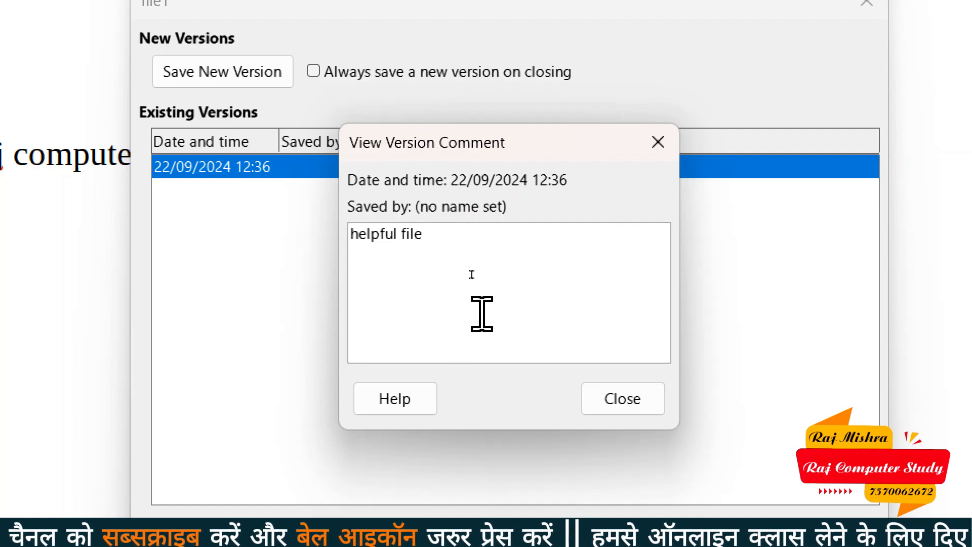
{"action": "left_click", "coordinate": [628, 400]}
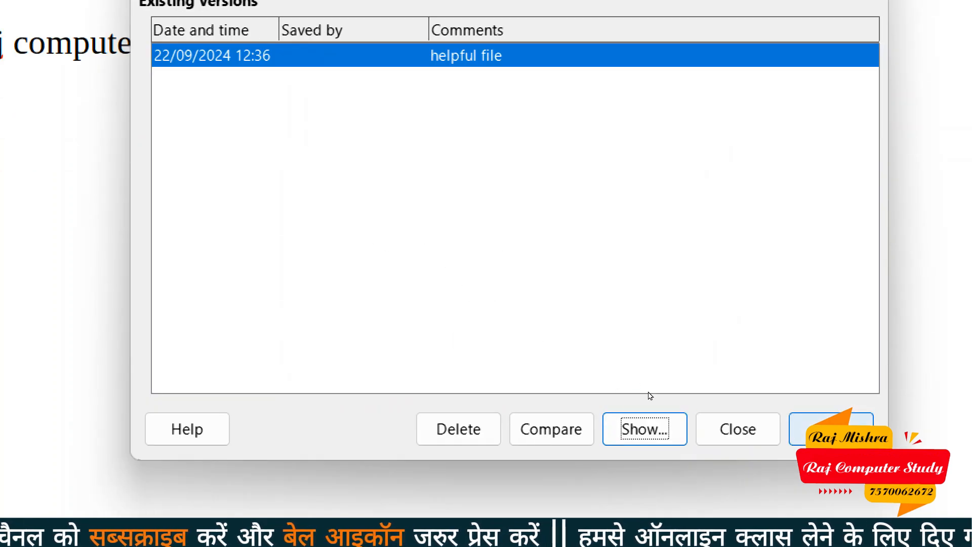
{"action": "left_click", "coordinate": [831, 431]}
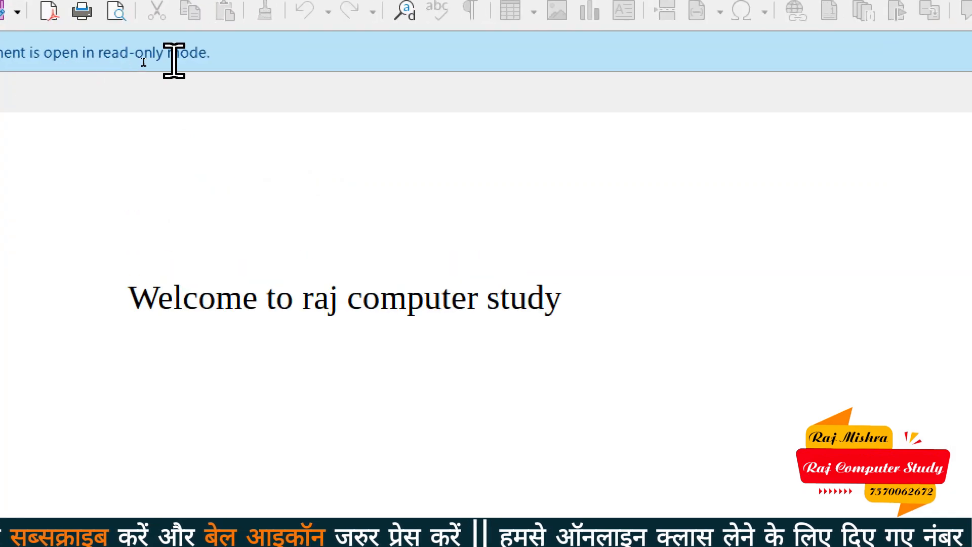
Open an editable copy of the read-only saved version via Edit Document
{"action": "left_click_drag", "start_coordinate": [423, 297], "coordinate": [495, 297]}
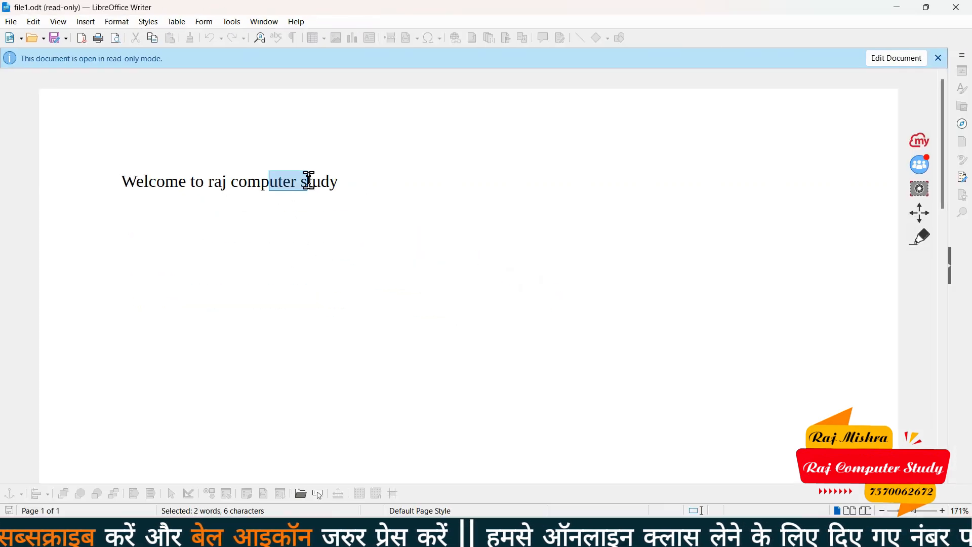
{"action": "left_click", "coordinate": [317, 193]}
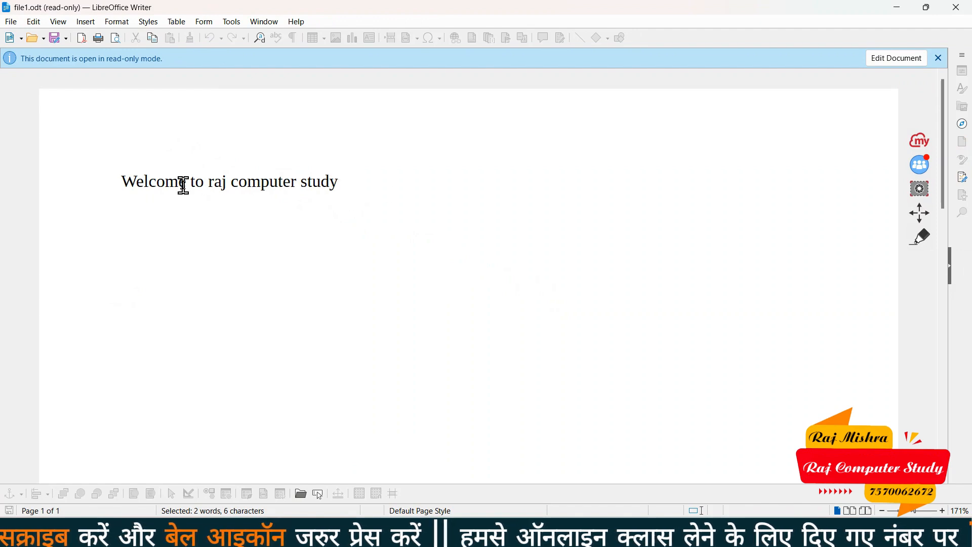
{"action": "left_click_drag", "start_coordinate": [231, 183], "coordinate": [355, 194]}
{"action": "left_click", "coordinate": [285, 193]}
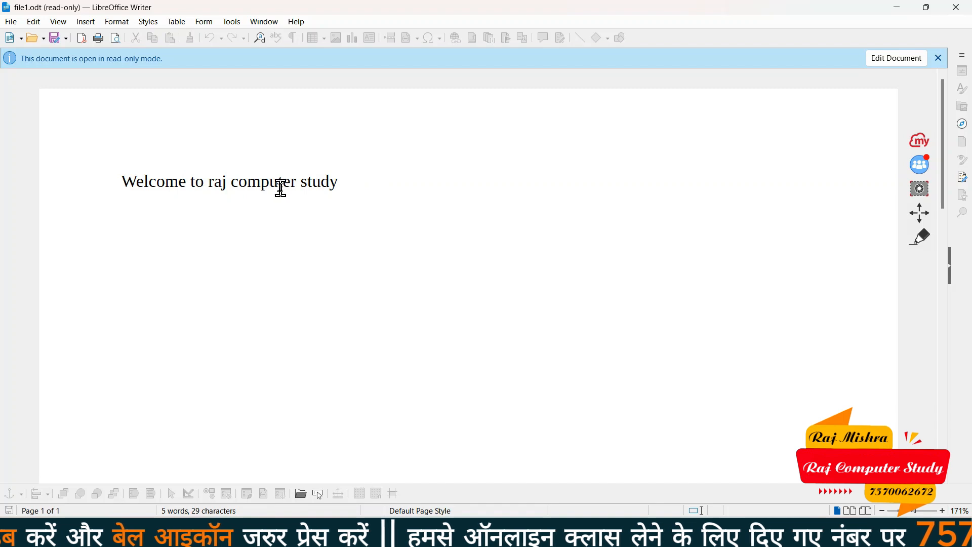
{"action": "left_click", "coordinate": [908, 63]}
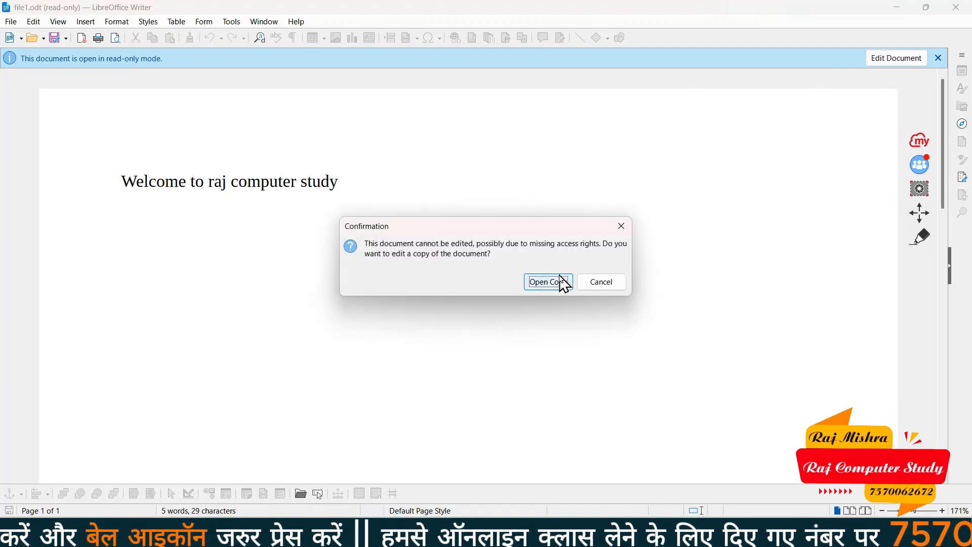
{"action": "left_click", "coordinate": [561, 283]}
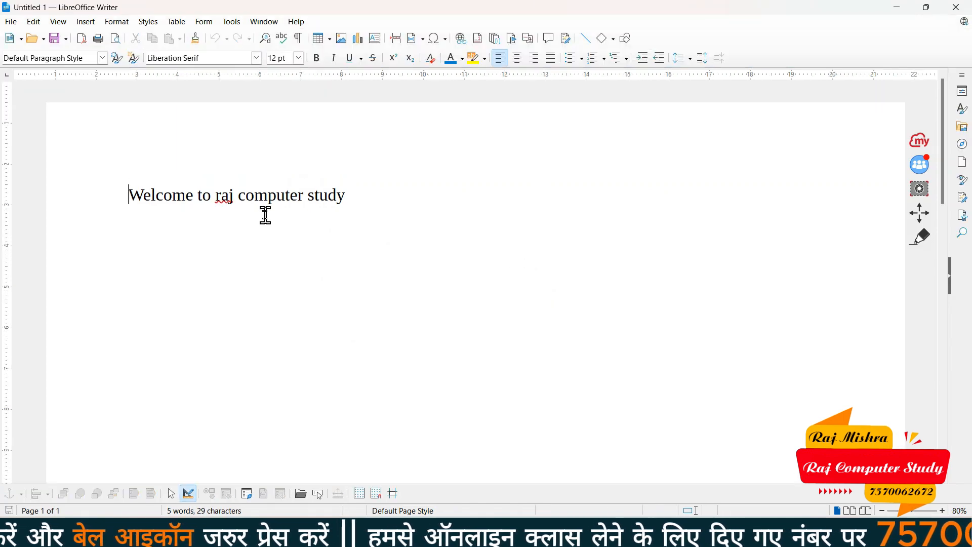
Type 'sdfsd' in the copy, then close it without saving
{"action": "type", "text": "sdfsdfsdfs"}
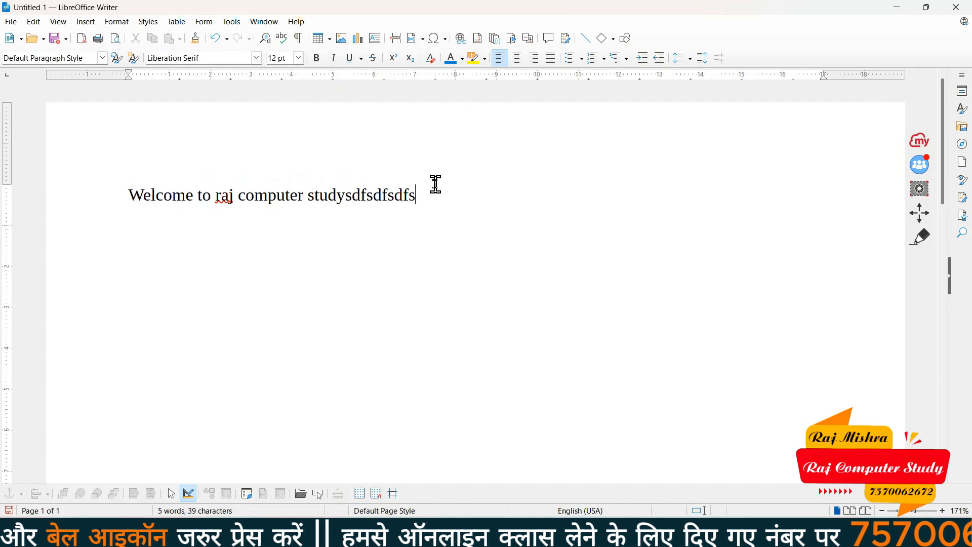
{"action": "left_click", "coordinate": [956, 7]}
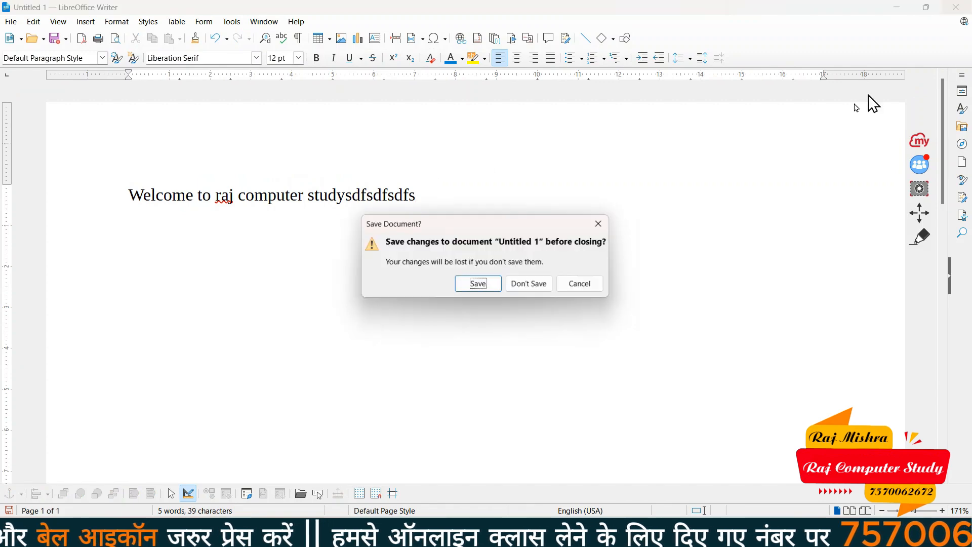
{"action": "left_click", "coordinate": [530, 284]}
{"action": "left_click", "coordinate": [18, 22]}
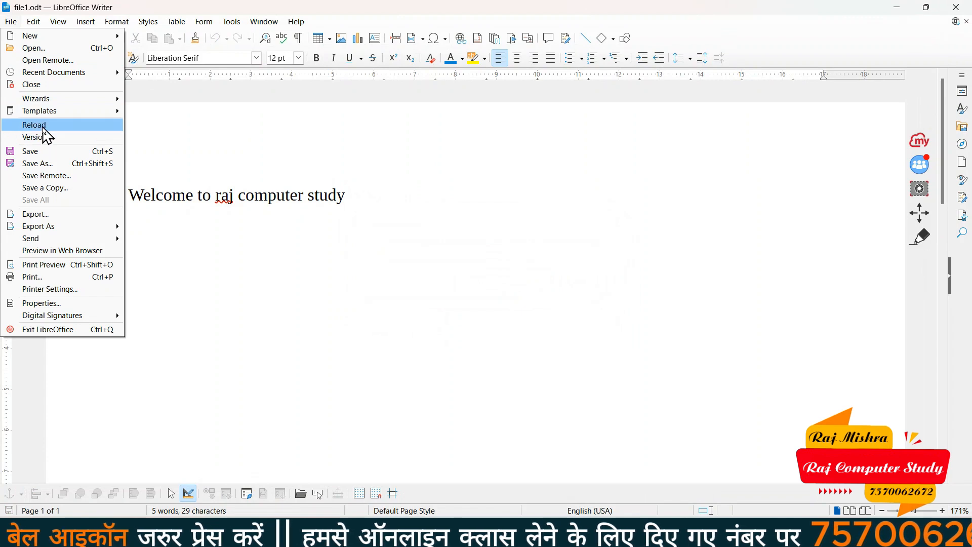
Save file1.odt and add a second line 'Hello' beneath the welcome heading
{"action": "left_click", "coordinate": [67, 153]}
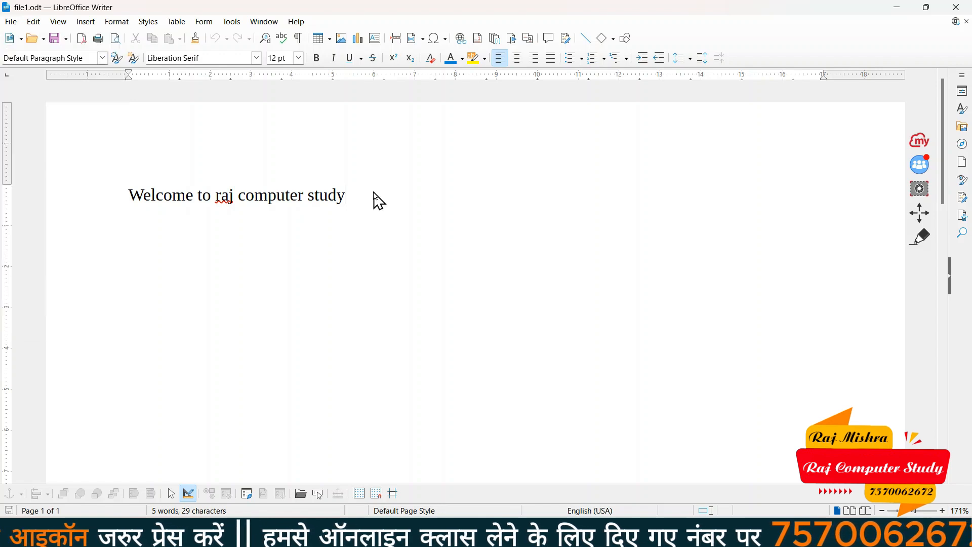
{"action": "key", "text": "Return"}
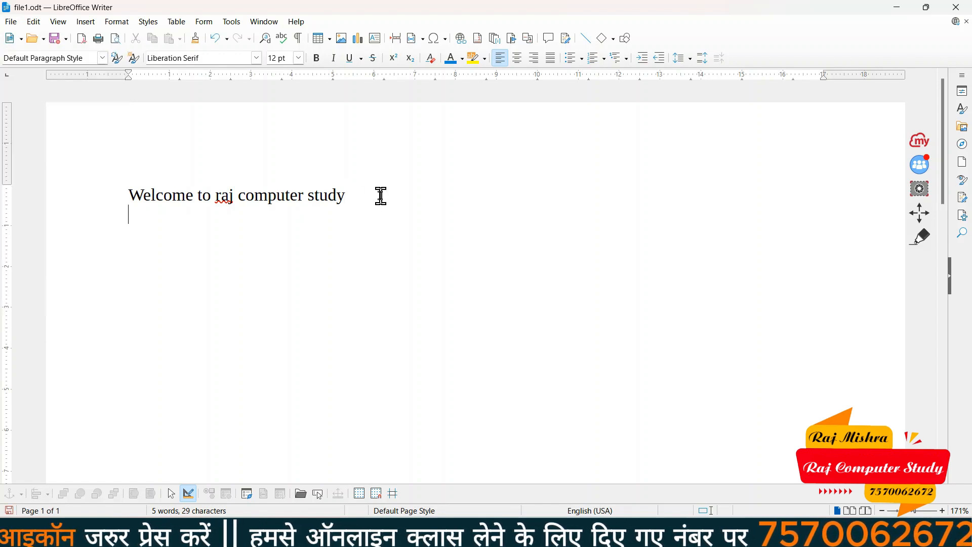
{"action": "type", "text": "Hello"}
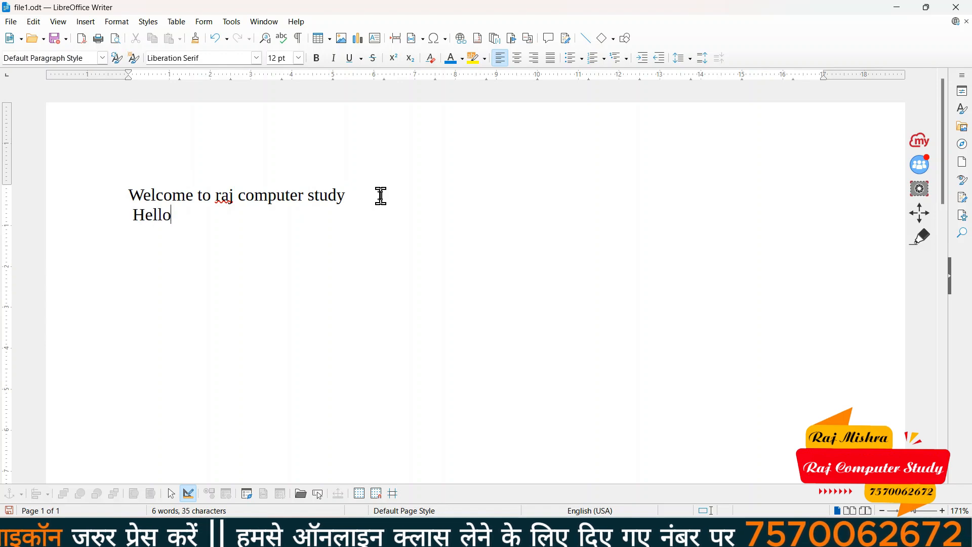
{"action": "left_click_drag", "start_coordinate": [175, 216], "coordinate": [141, 191]}
{"action": "left_click", "coordinate": [211, 246]}
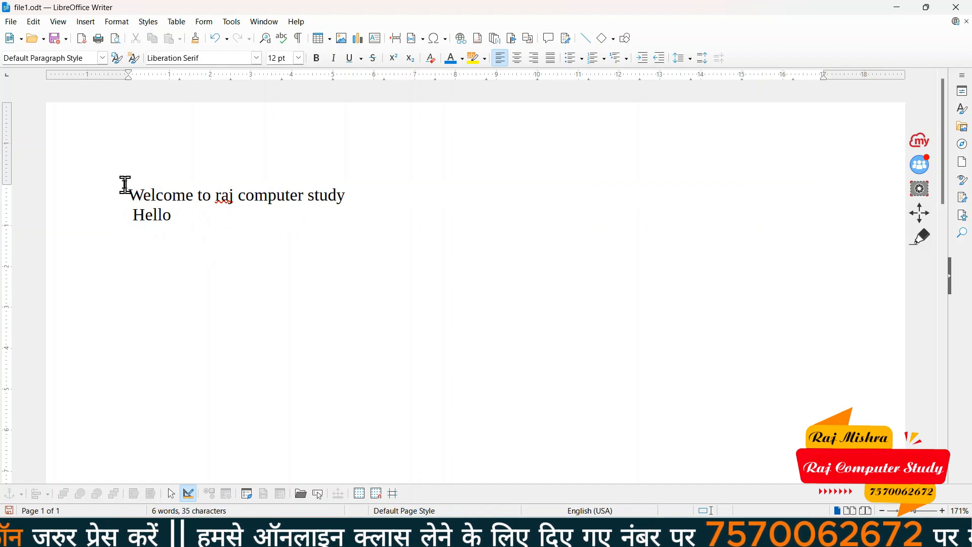
{"action": "left_click_drag", "start_coordinate": [123, 187], "coordinate": [348, 187]}
{"action": "left_click_drag", "start_coordinate": [108, 215], "coordinate": [204, 223]}
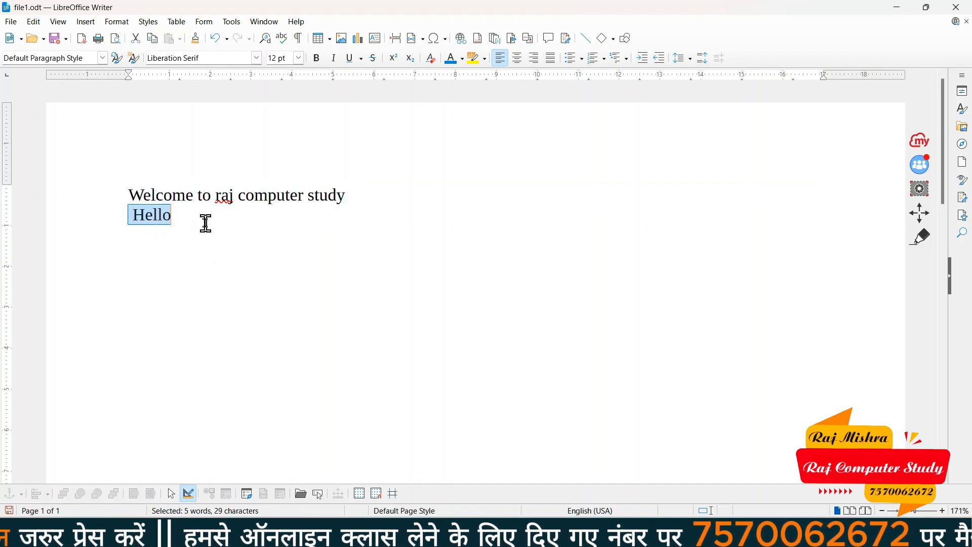
{"action": "left_click", "coordinate": [162, 224]}
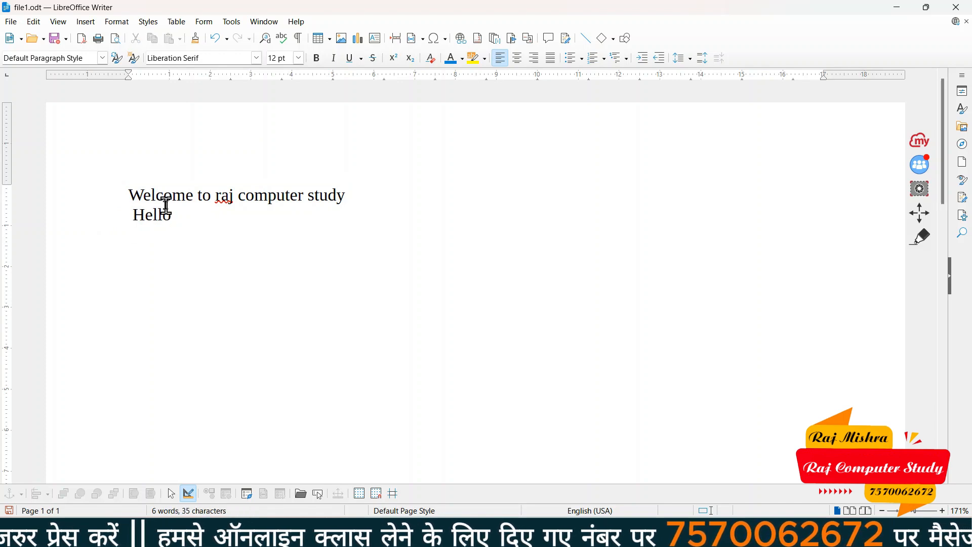
Save file1.odt with the new 'Hello' line
{"action": "left_click", "coordinate": [11, 22]}
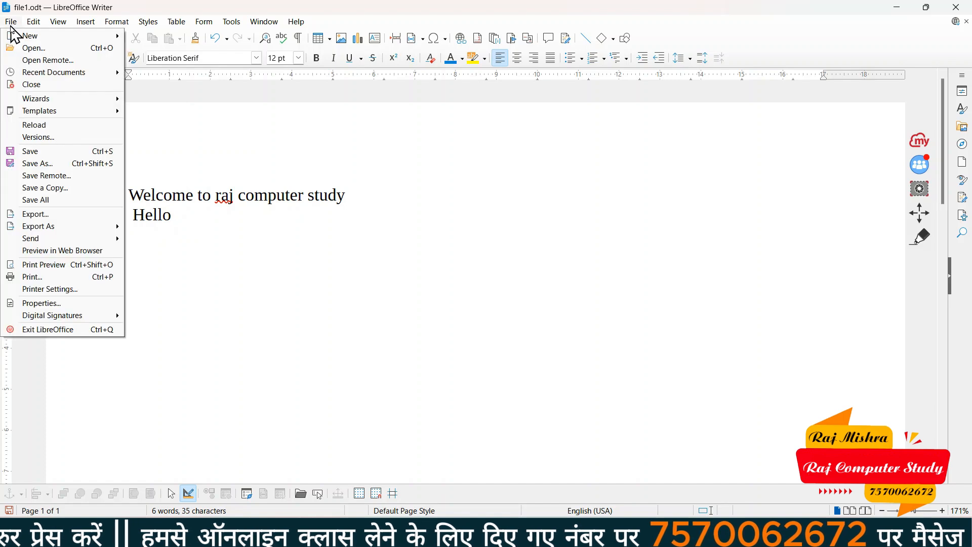
{"action": "left_click", "coordinate": [79, 151]}
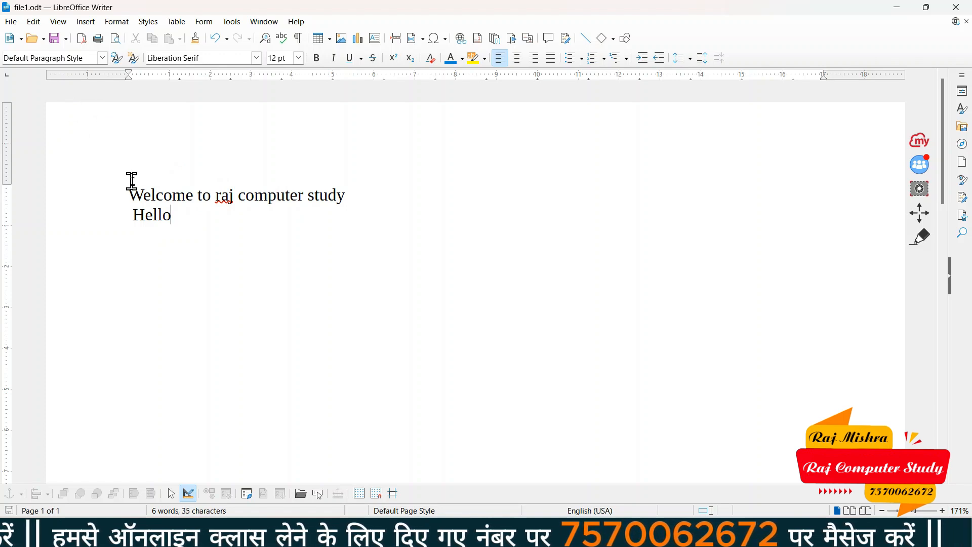
{"action": "left_click_drag", "start_coordinate": [135, 191], "coordinate": [190, 229]}
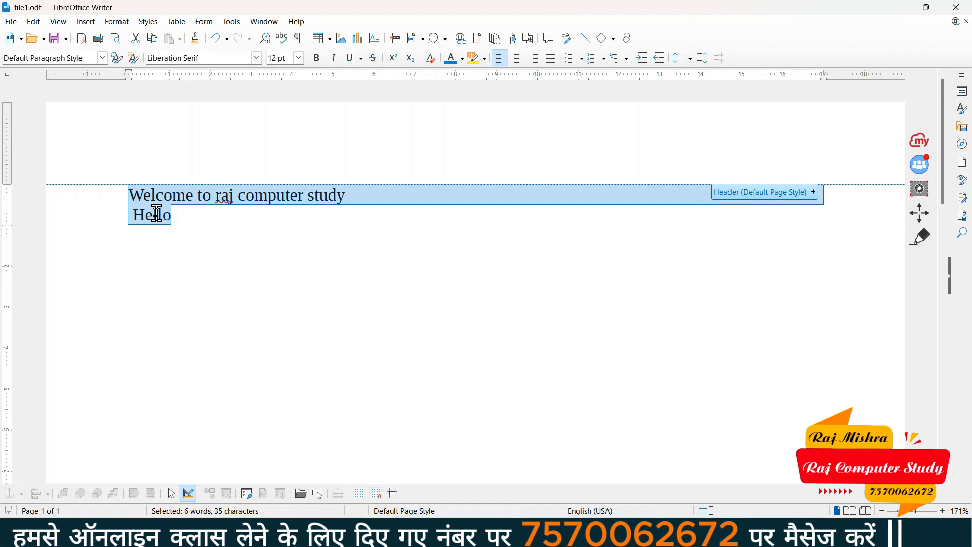
{"action": "left_click", "coordinate": [254, 265]}
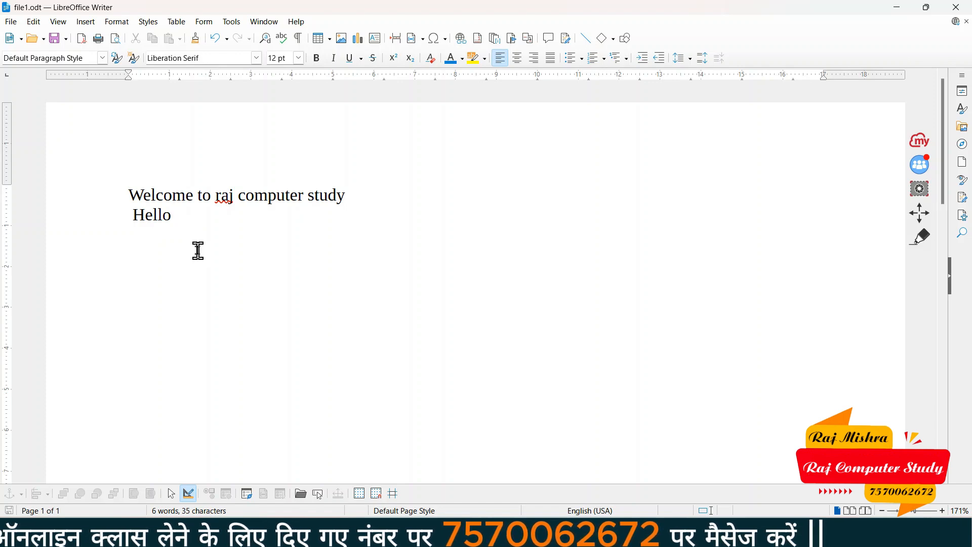
Save As to the Desktop, renaming file1 to file2
{"action": "left_click", "coordinate": [11, 21]}
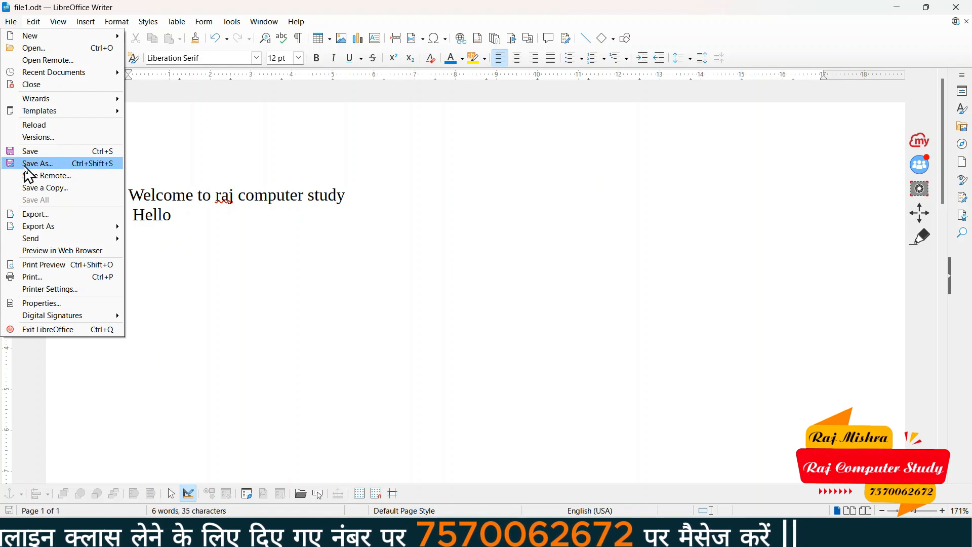
{"action": "left_click", "coordinate": [66, 164]}
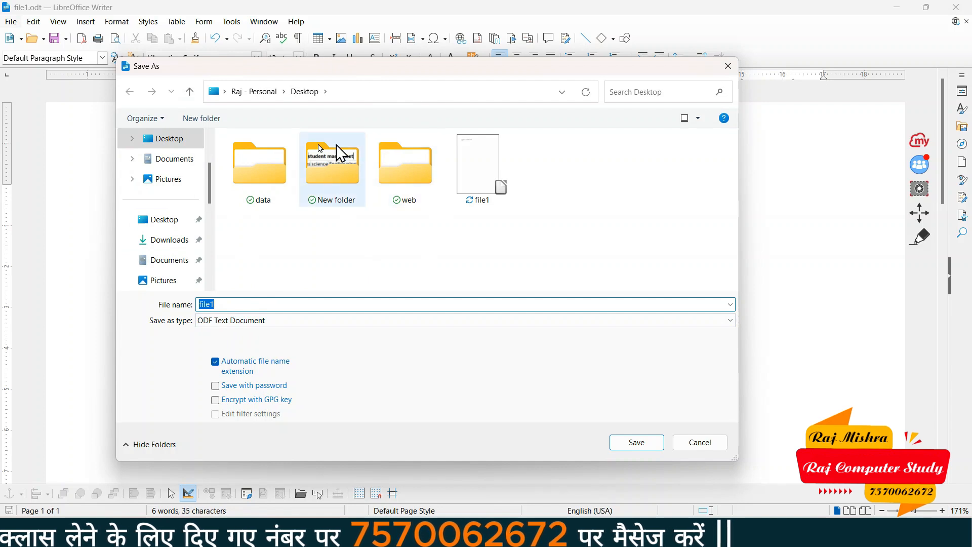
{"action": "left_click", "coordinate": [228, 304]}
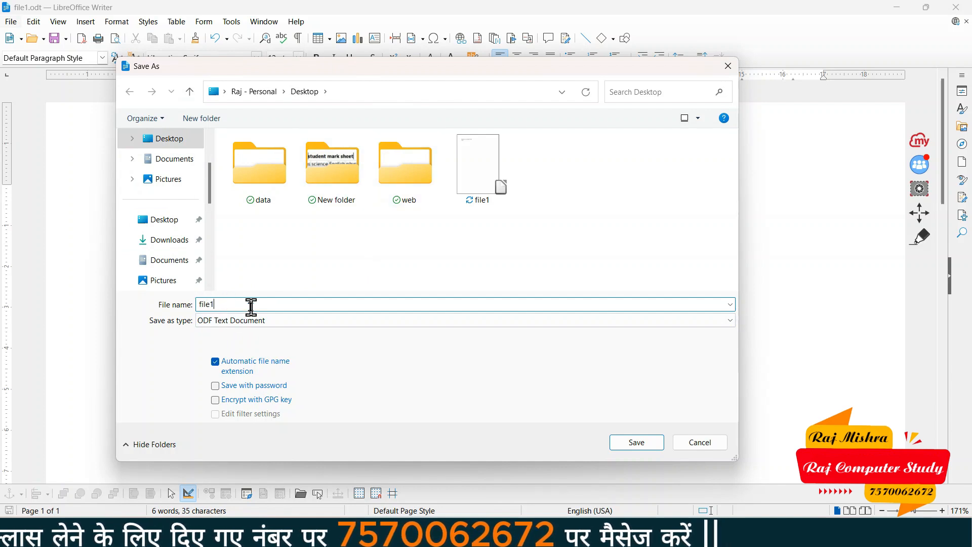
{"action": "key", "text": "BackSpace"}
{"action": "type", "text": "2"}
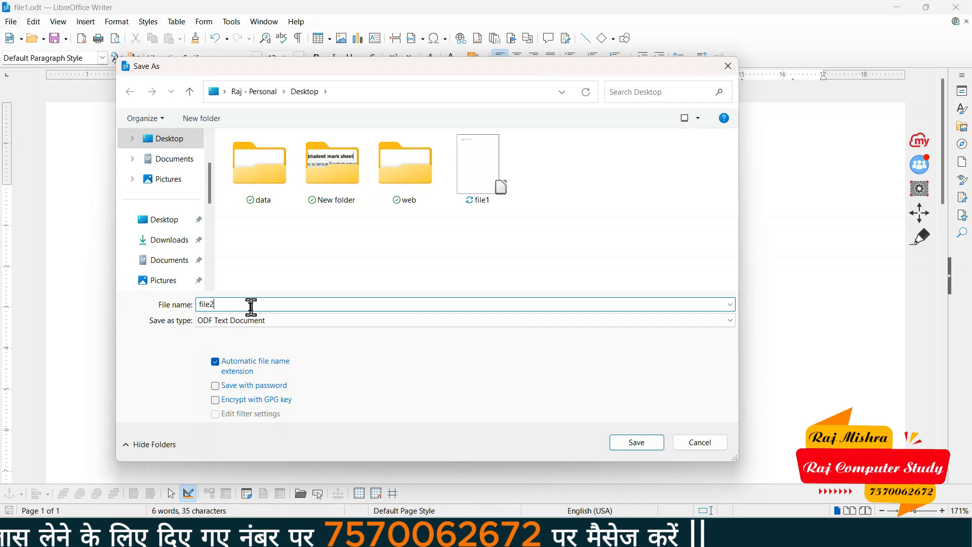
{"action": "left_click", "coordinate": [624, 445]}
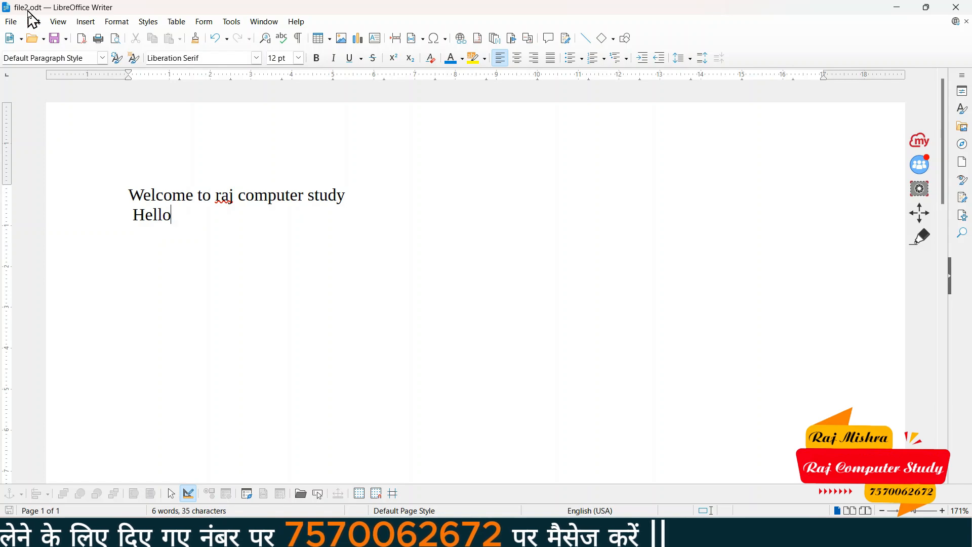
Show the desktop and double-click the file2 icon to reopen file2.odt in Writer
{"action": "key", "text": "super+d"}
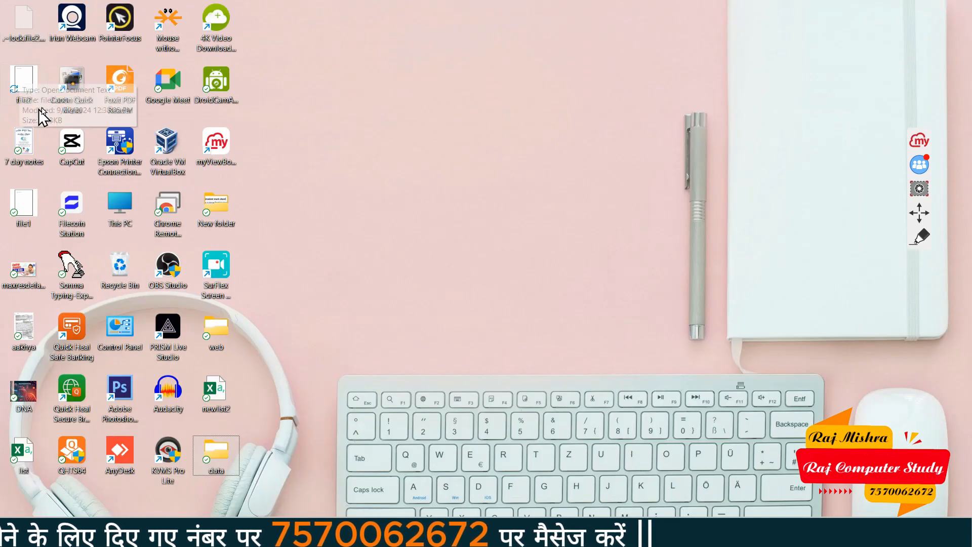
{"action": "left_click", "coordinate": [20, 68]}
{"action": "left_click", "coordinate": [29, 203]}
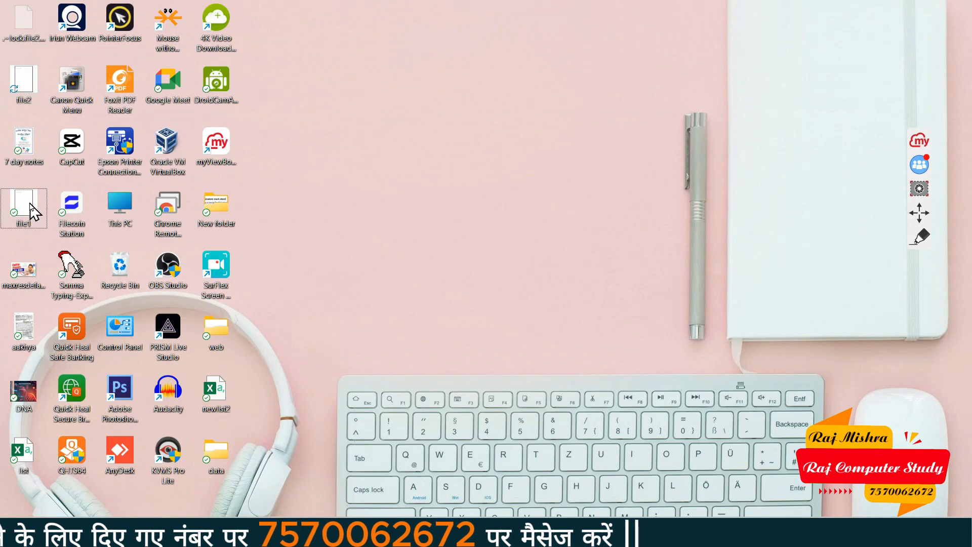
{"action": "left_click", "coordinate": [25, 55]}
{"action": "left_click", "coordinate": [23, 87]}
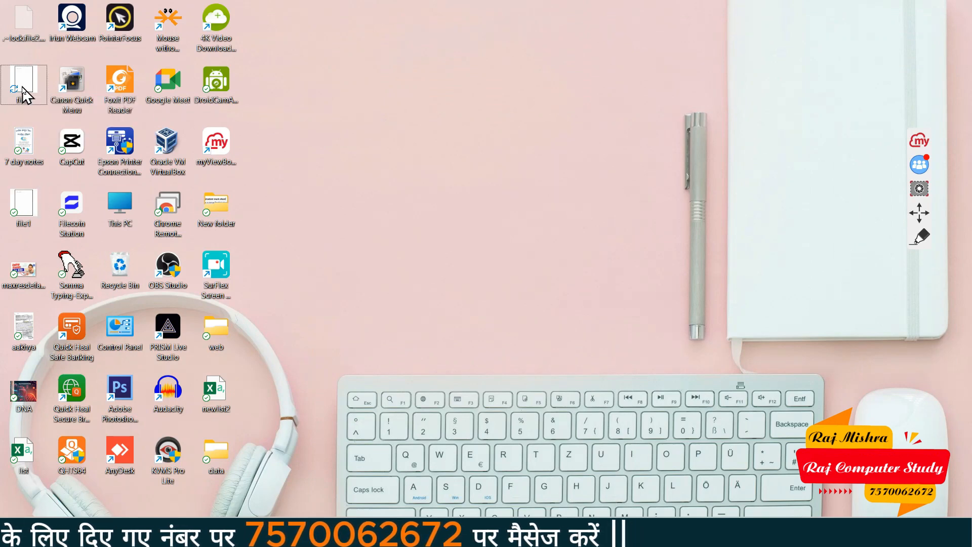
{"action": "double_click", "coordinate": [23, 88]}
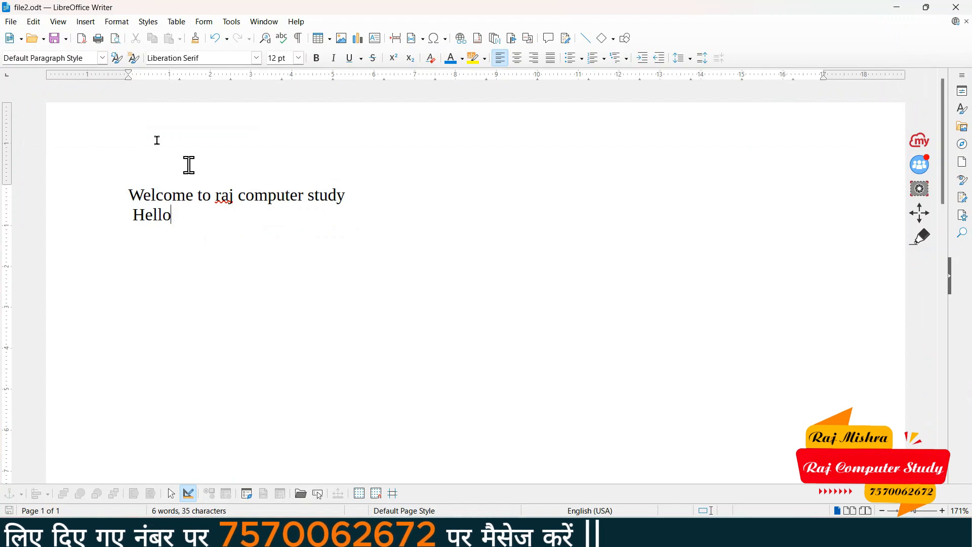
{"action": "left_click", "coordinate": [11, 21]}
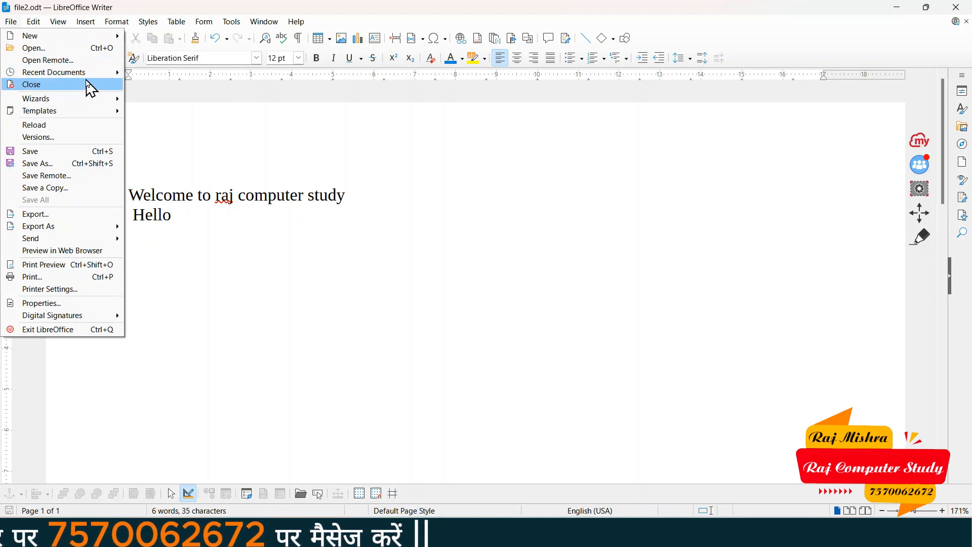
Open Save Remote, begin adding a file service, then cancel both dialogs
{"action": "left_click", "coordinate": [69, 178]}
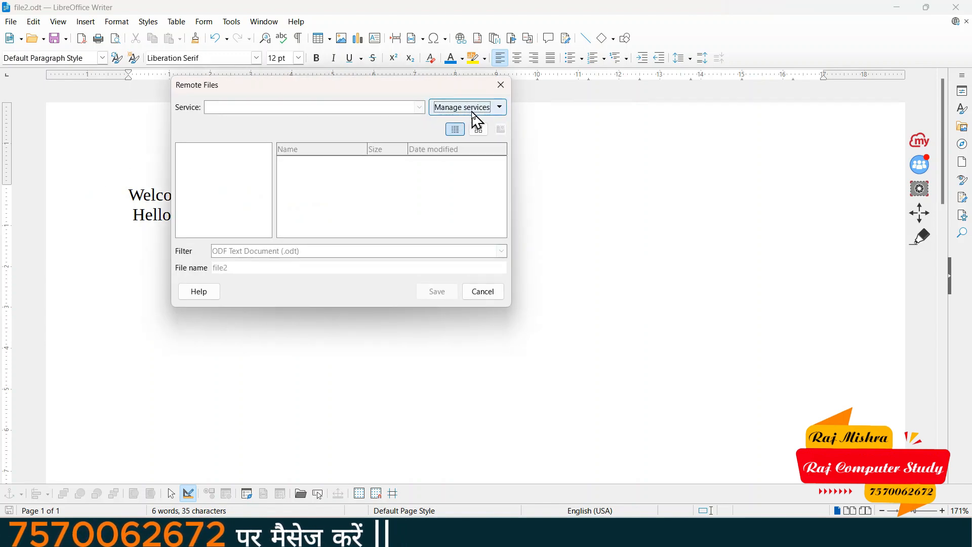
{"action": "left_click", "coordinate": [473, 113]}
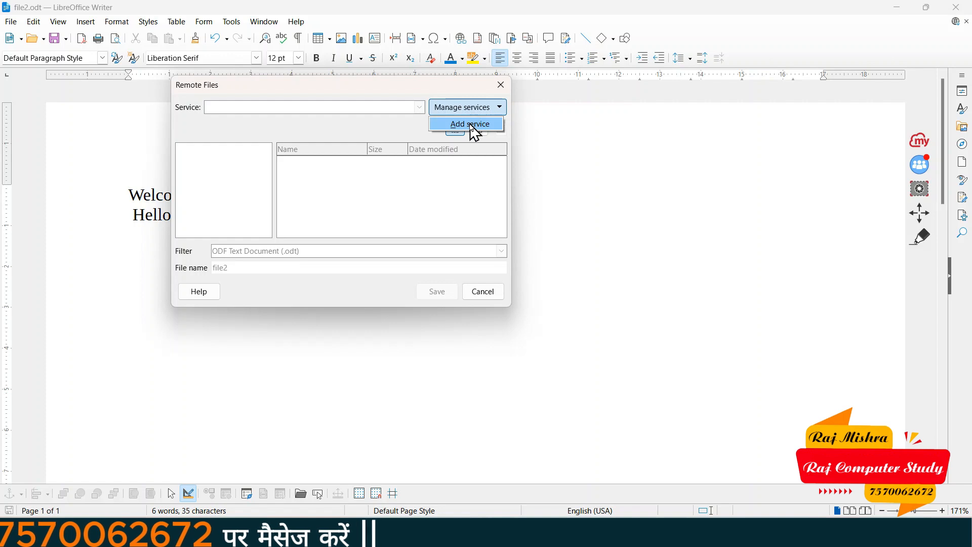
{"action": "left_click", "coordinate": [471, 124]}
{"action": "left_click", "coordinate": [347, 183]}
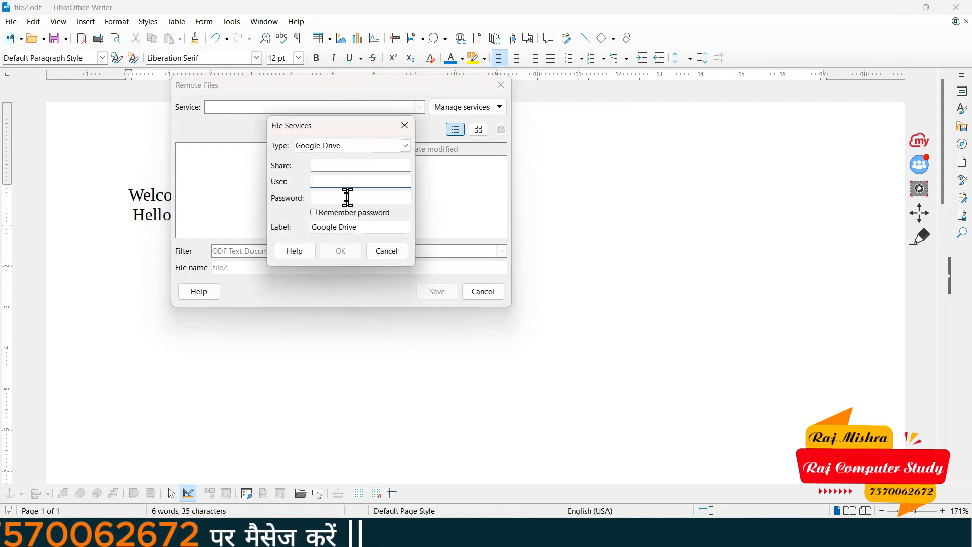
{"action": "left_click", "coordinate": [345, 197]}
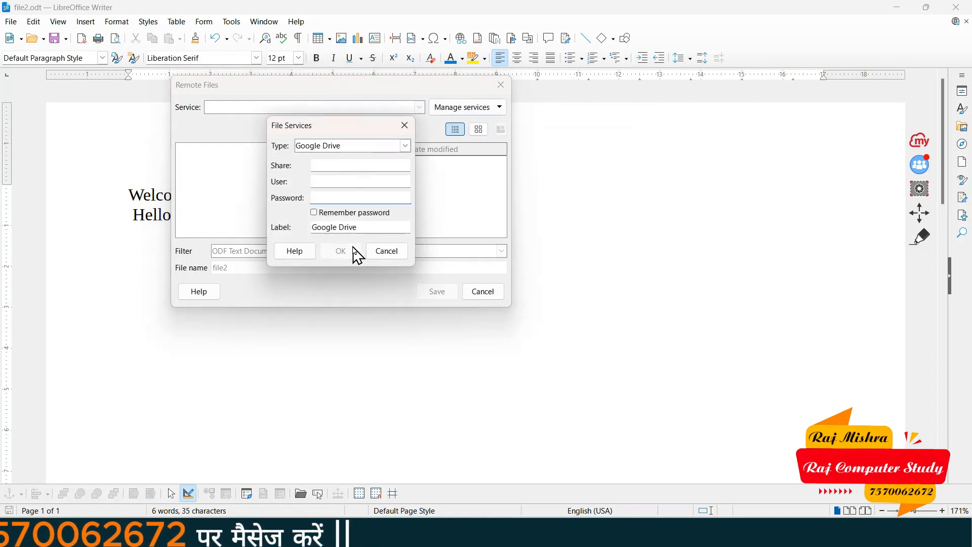
{"action": "left_click", "coordinate": [399, 253]}
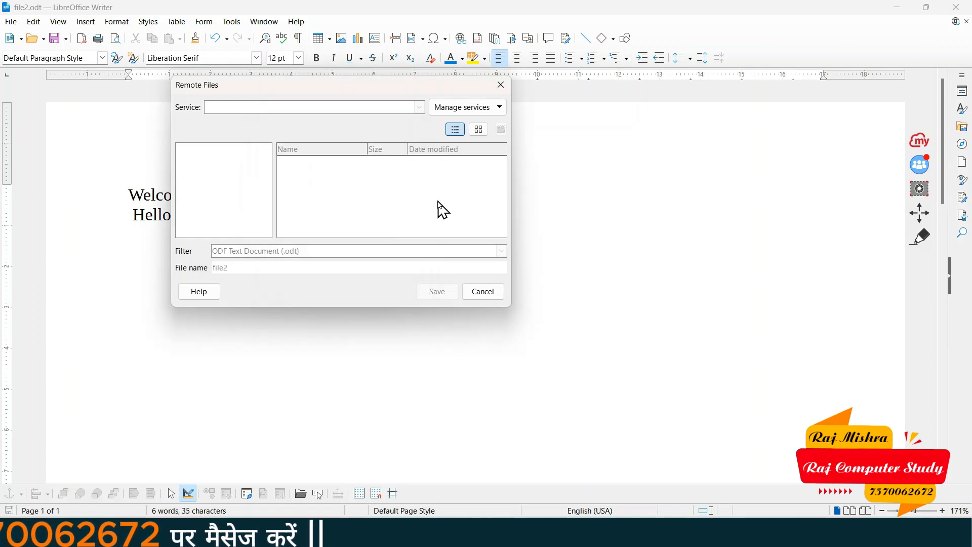
{"action": "left_click", "coordinate": [483, 292]}
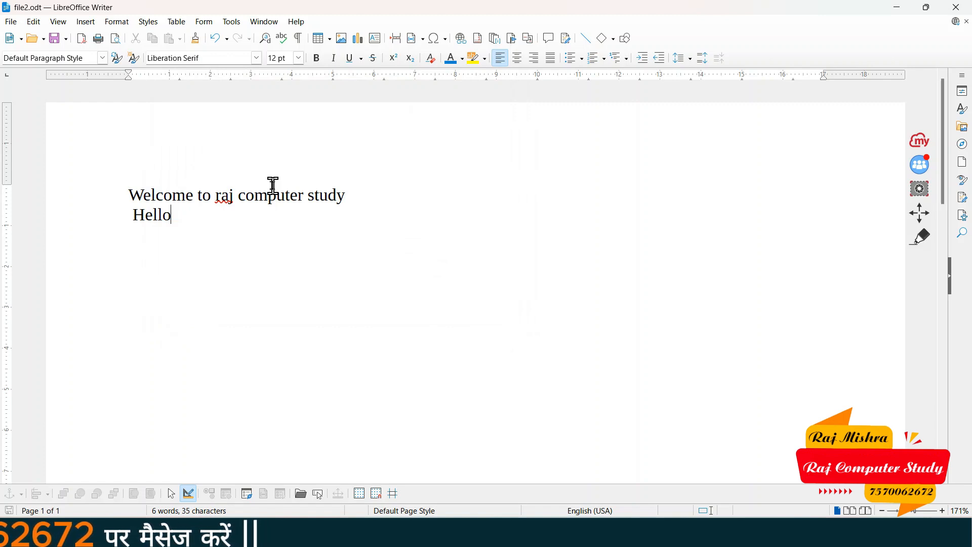
Minimize the file2.odt Writer window to show the desktop
{"action": "left_click", "coordinate": [10, 22]}
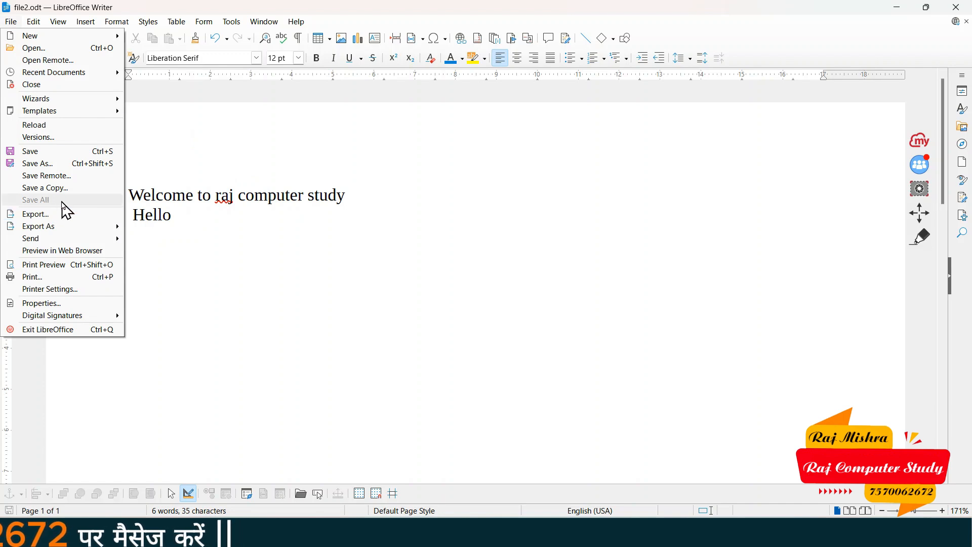
{"action": "left_click", "coordinate": [289, 203]}
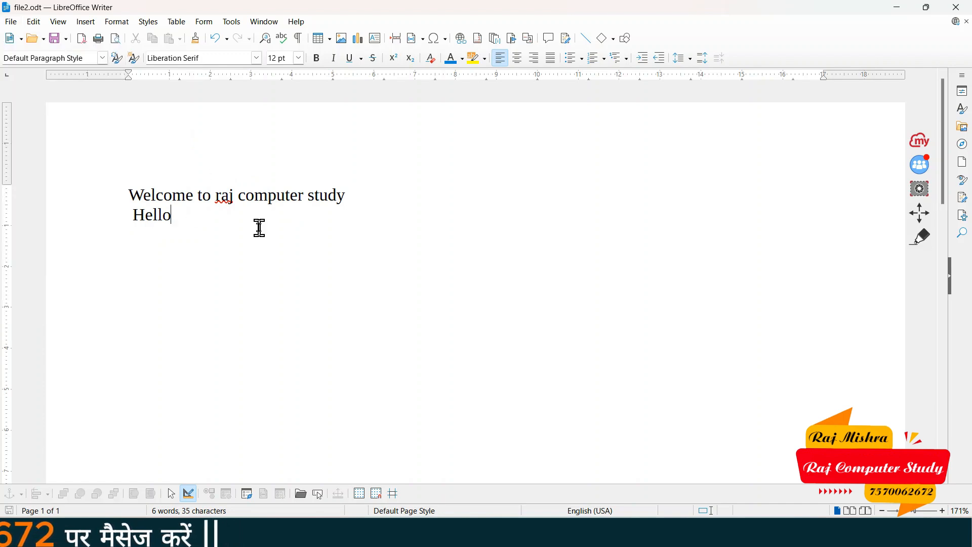
{"action": "left_click", "coordinate": [897, 7]}
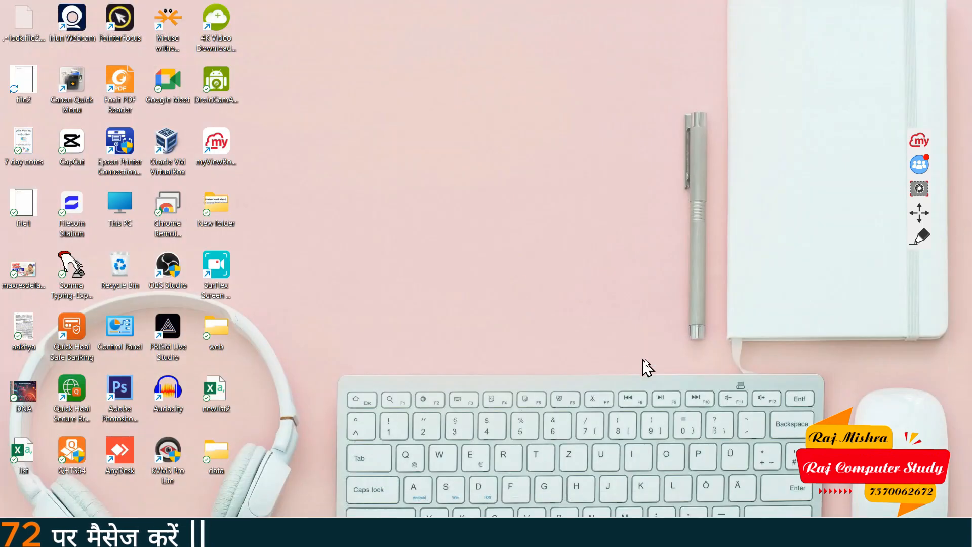
Launch Writer from the Run prompt and type 'File 1' in the new document
{"action": "key", "text": "super+r"}
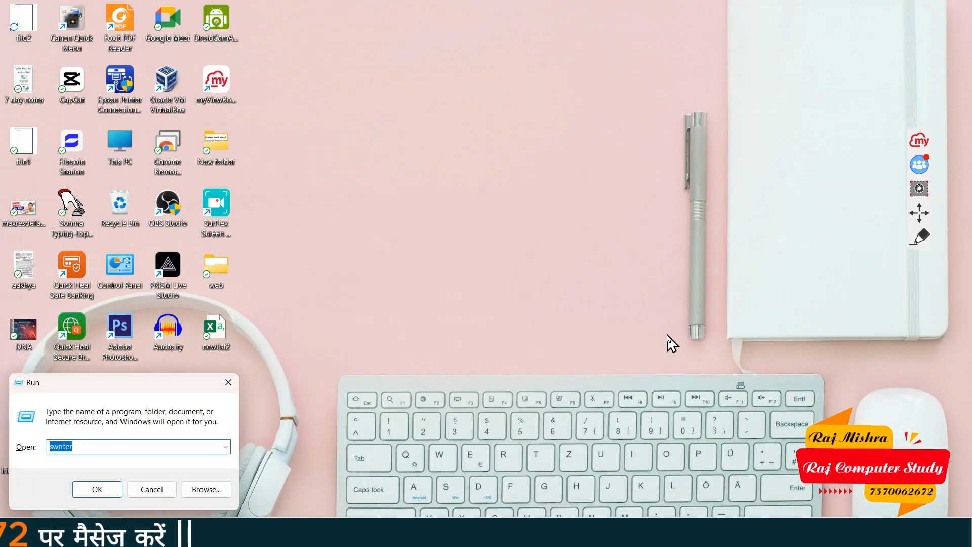
{"action": "key", "text": "Return"}
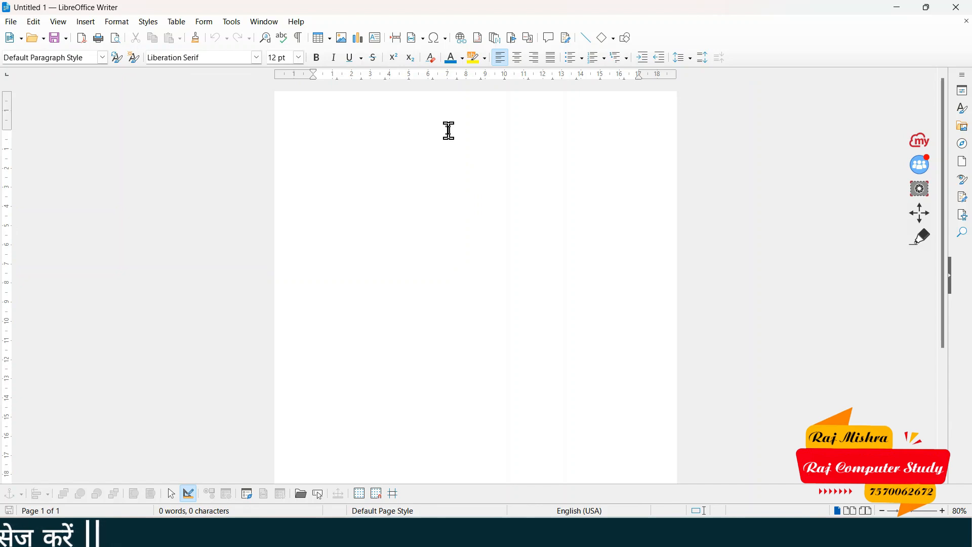
{"action": "type", "text": "File 1"}
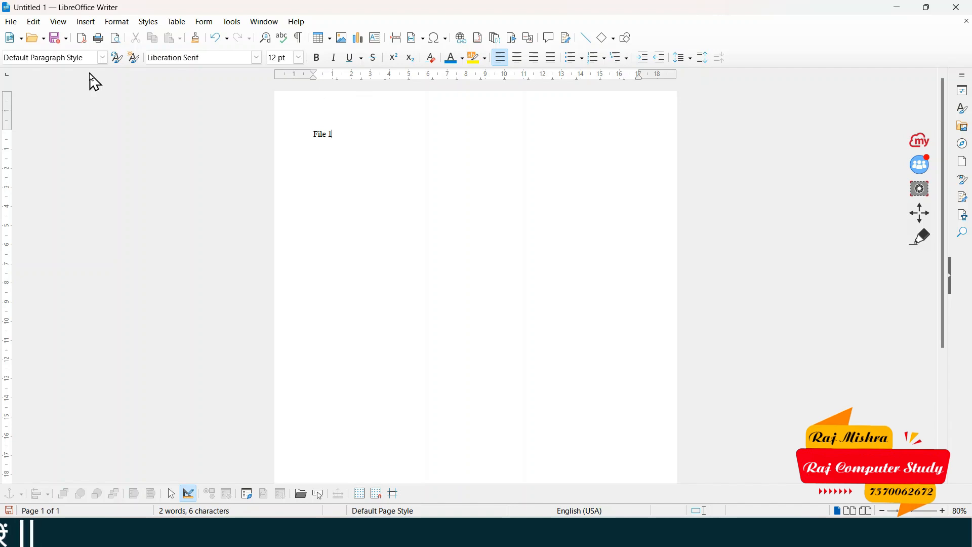
Create two more documents holding 'file 2' and 'file 3', and bring up Save As for the last
{"action": "key", "text": "ctrl+n"}
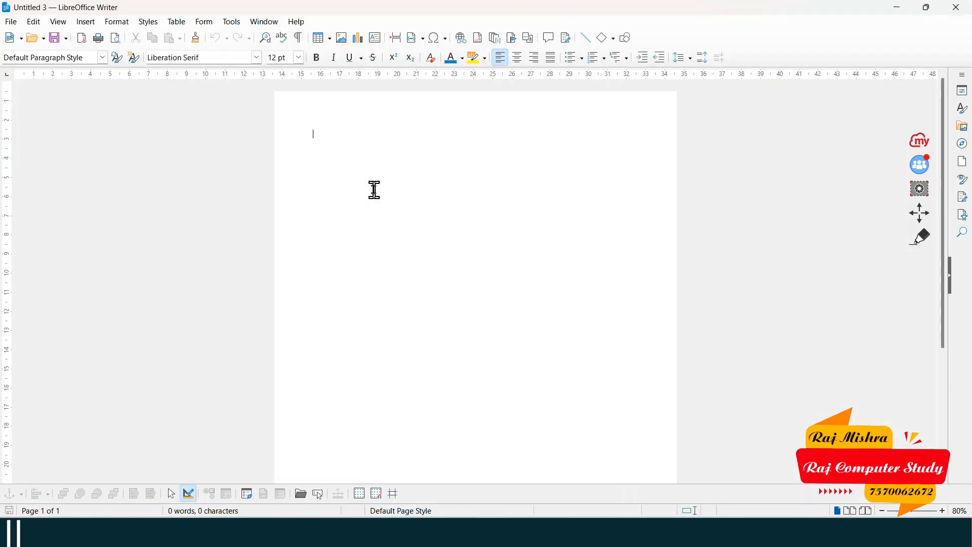
{"action": "type", "text": "file 2"}
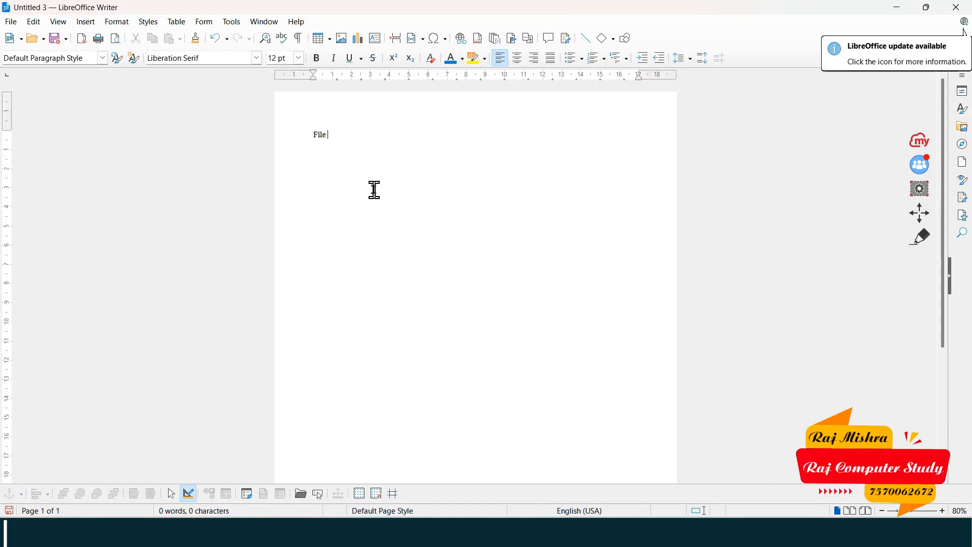
{"action": "key", "text": "ctrl+n"}
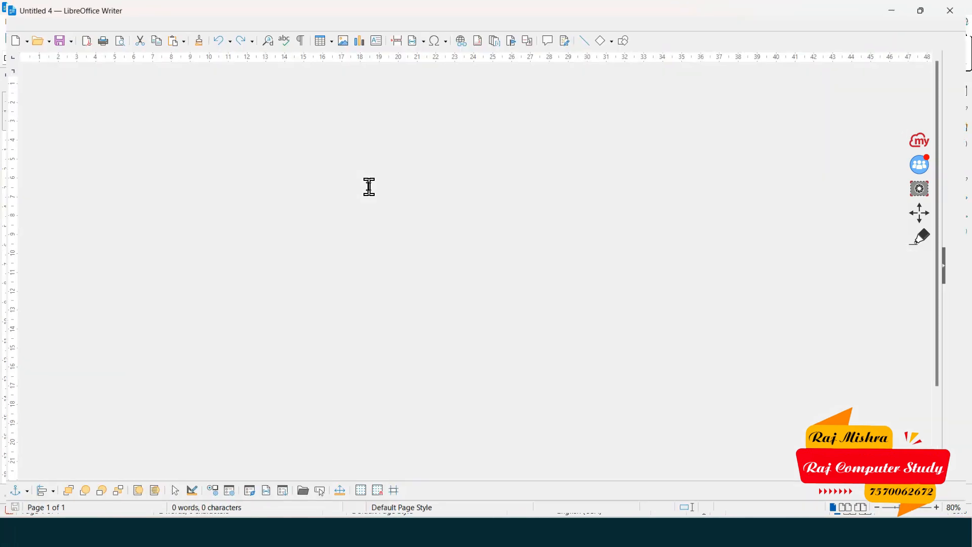
{"action": "type", "text": "file 3"}
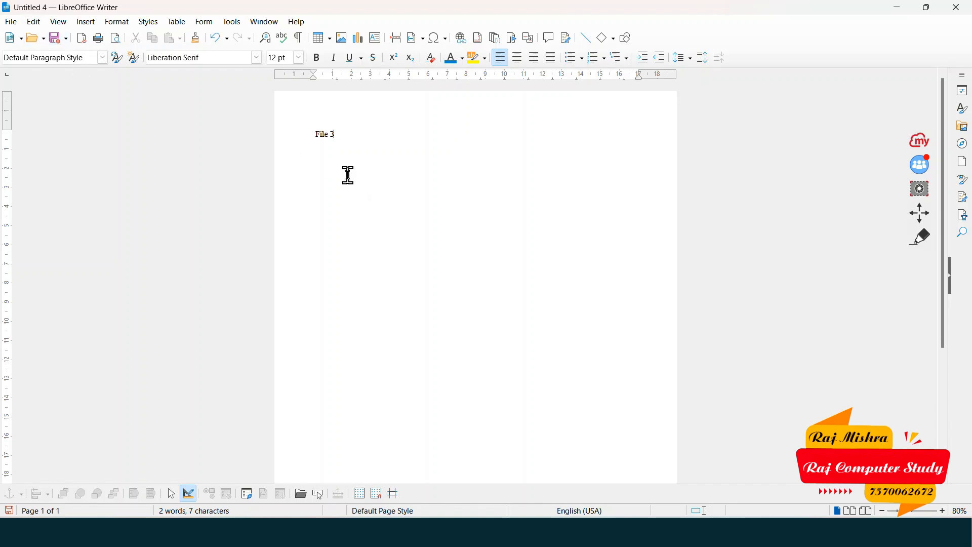
{"action": "key", "text": "ctrl+s"}
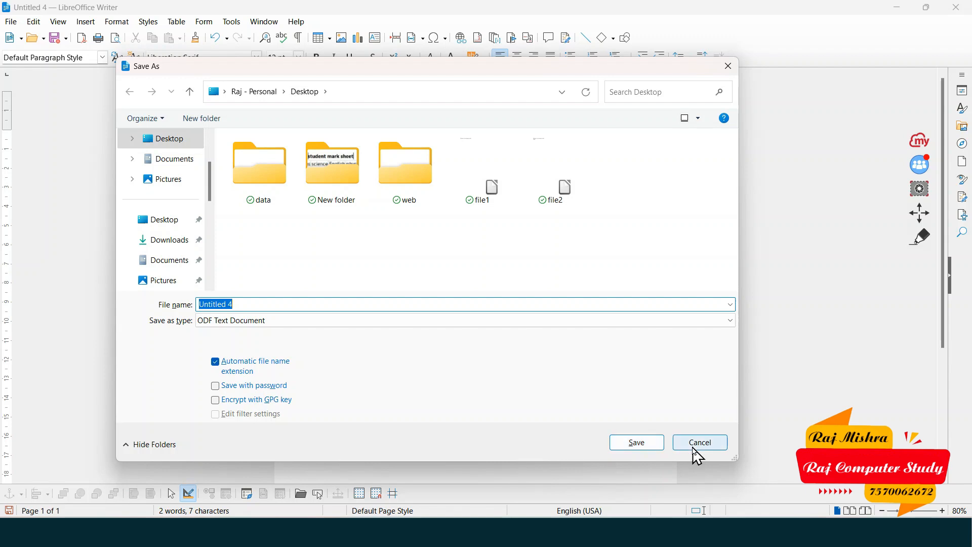
Cancel saving File 3 and switch to the Untitled 3 document holding File 2
{"action": "left_click", "coordinate": [711, 446]}
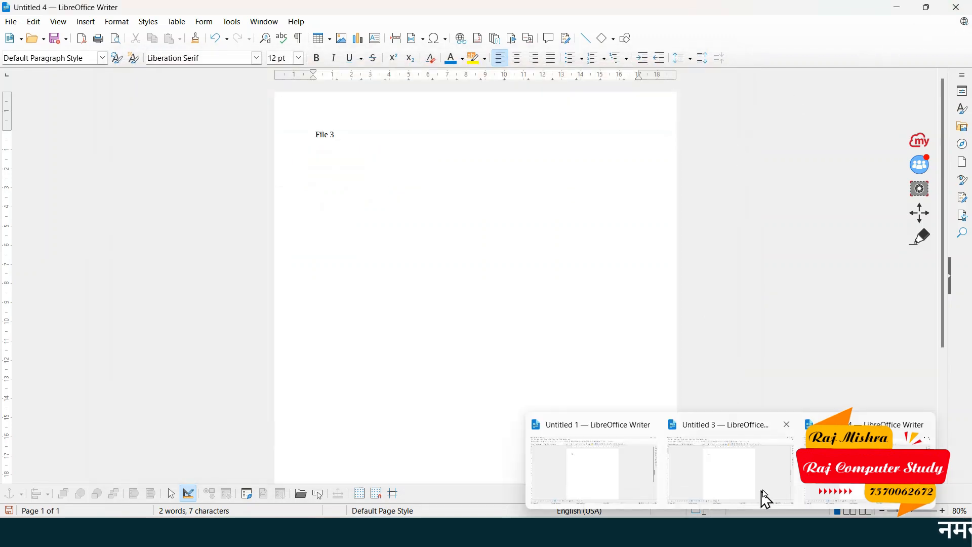
{"action": "left_click", "coordinate": [755, 494]}
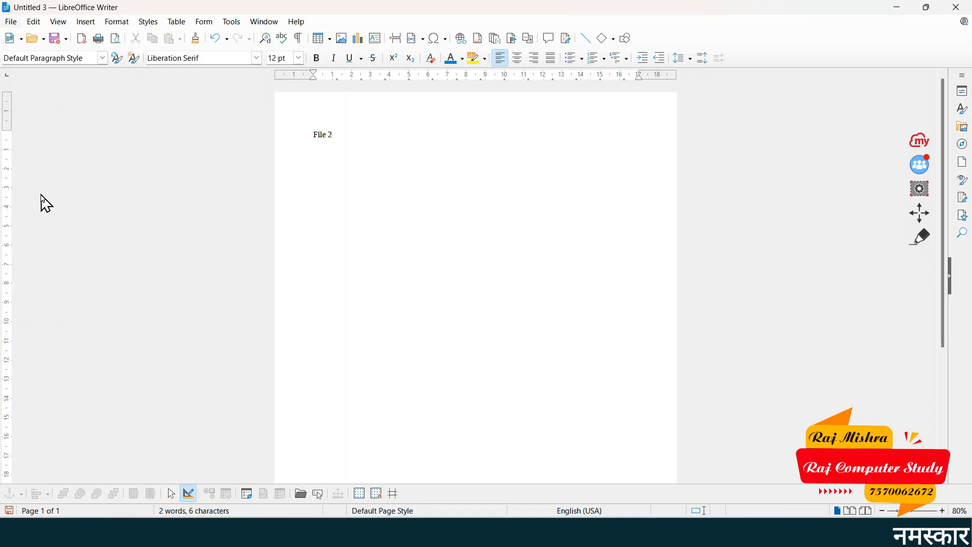
{"action": "key", "text": "alt+f"}
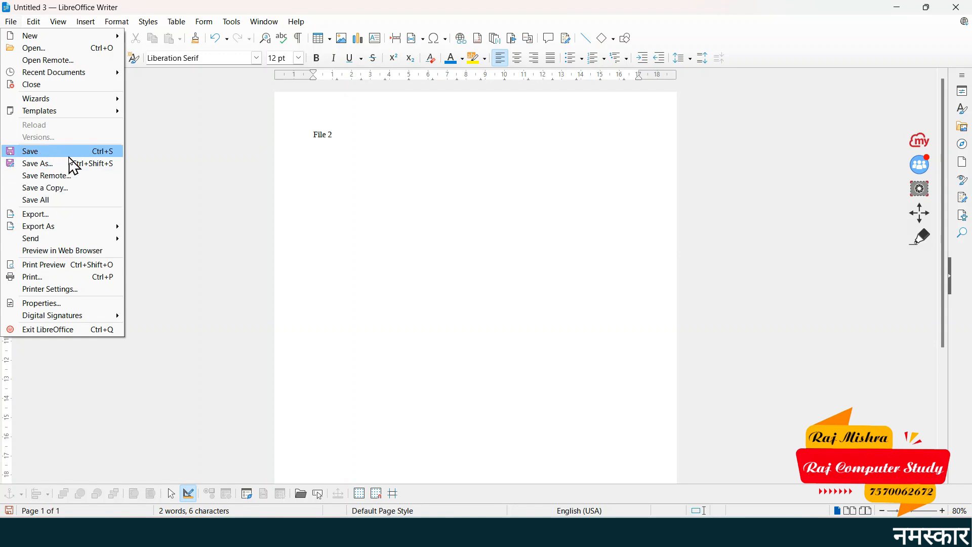
Run Save All and save the File 1 document to the Desktop as aaaa
{"action": "left_click", "coordinate": [367, 175]}
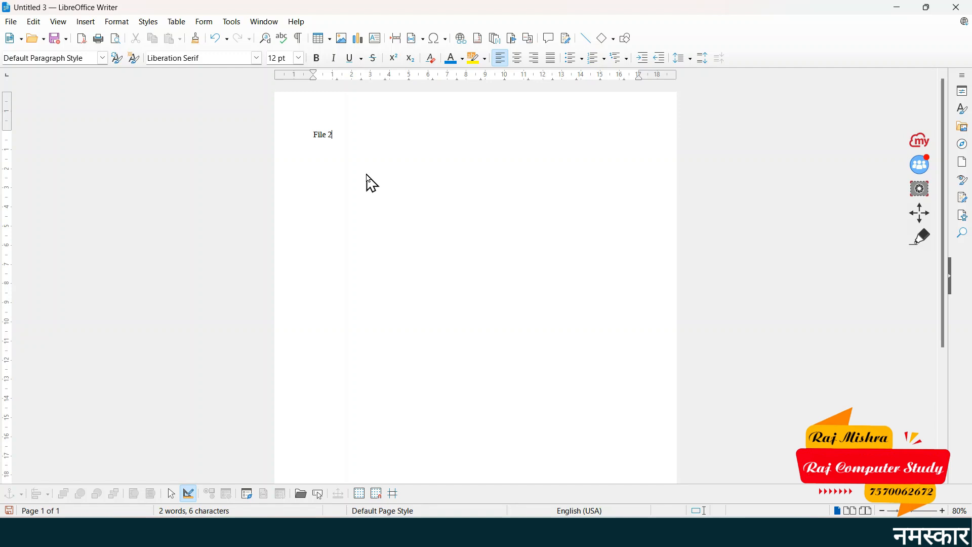
{"action": "left_click", "coordinate": [10, 22]}
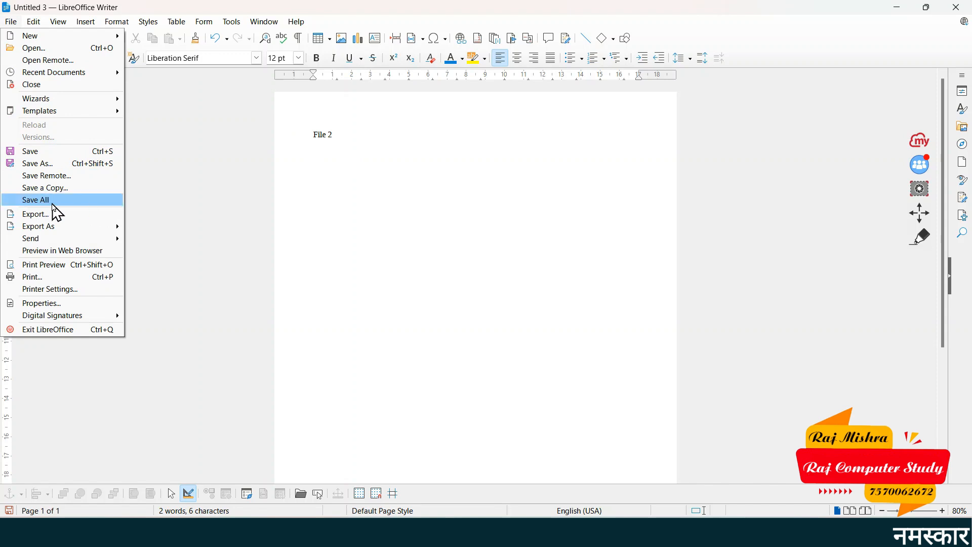
{"action": "left_click", "coordinate": [53, 202]}
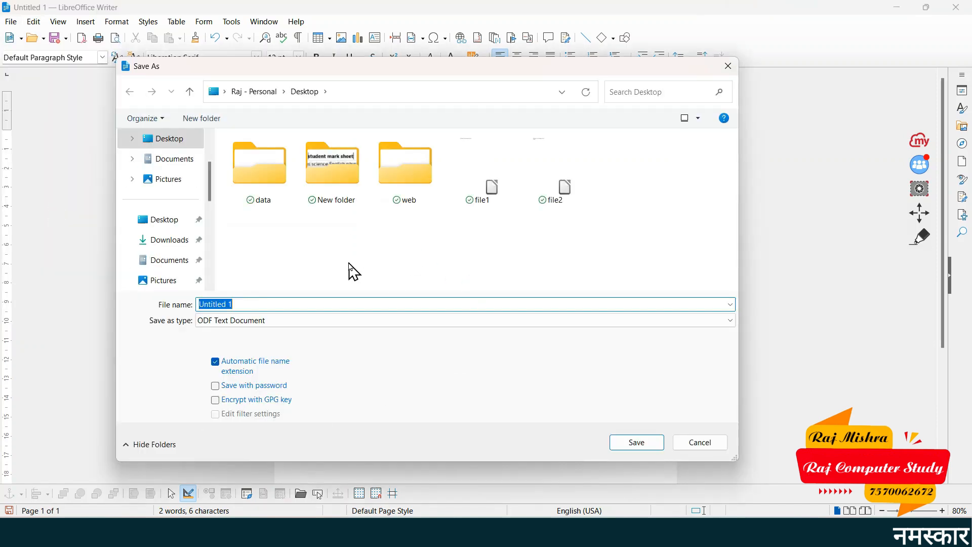
{"action": "left_click", "coordinate": [268, 303]}
{"action": "left_click_drag", "start_coordinate": [268, 304], "coordinate": [185, 304]}
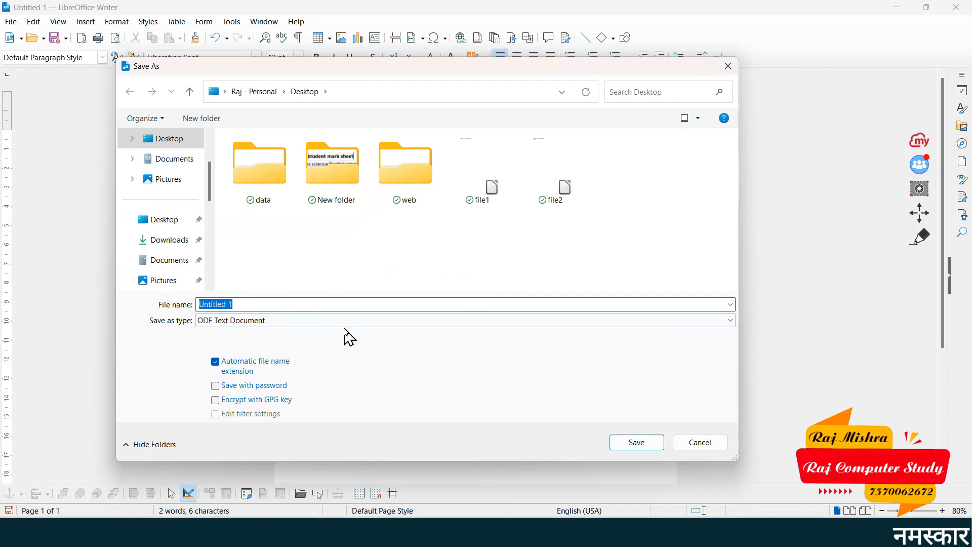
{"action": "type", "text": "a"}
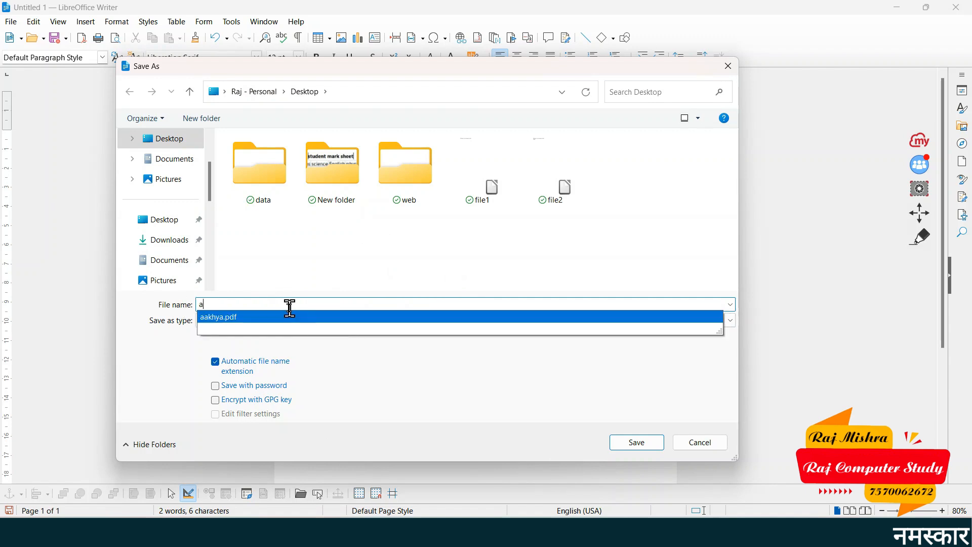
{"action": "type", "text": "aaa"}
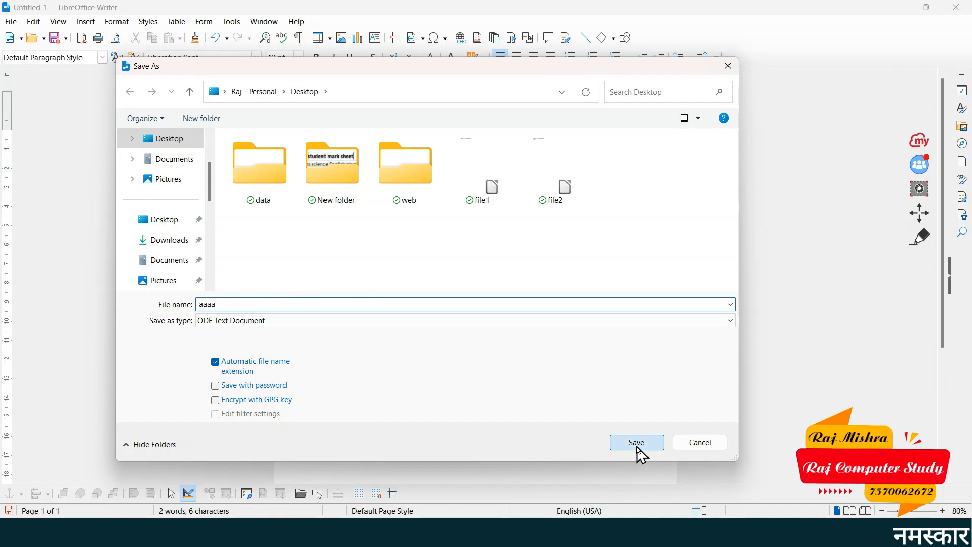
{"action": "left_click", "coordinate": [637, 445]}
Save the File 2 document as bbbb and the File 3 document as cccc
{"action": "key", "text": "ctrl+n"}
{"action": "key", "text": "ctrl+s"}
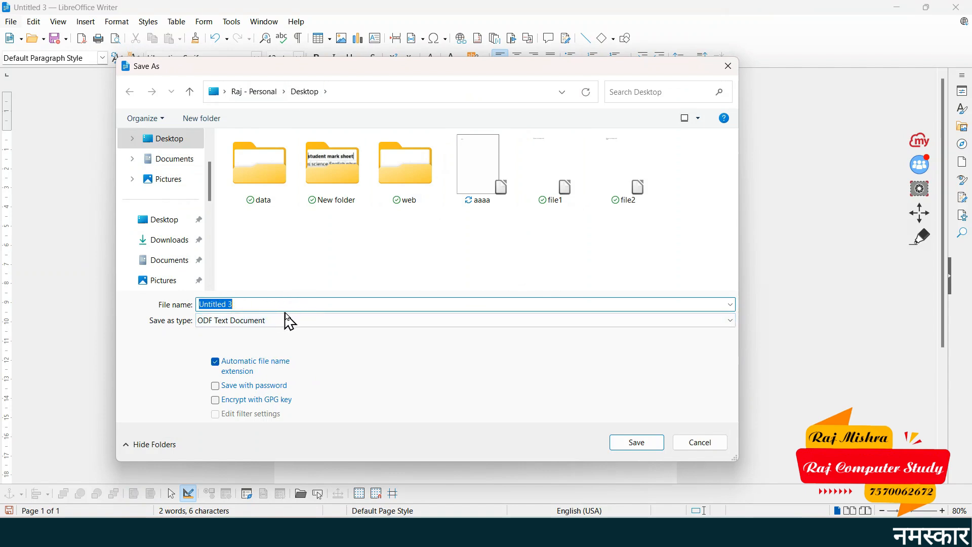
{"action": "type", "text": "bbbb"}
{"action": "left_click", "coordinate": [652, 446]}
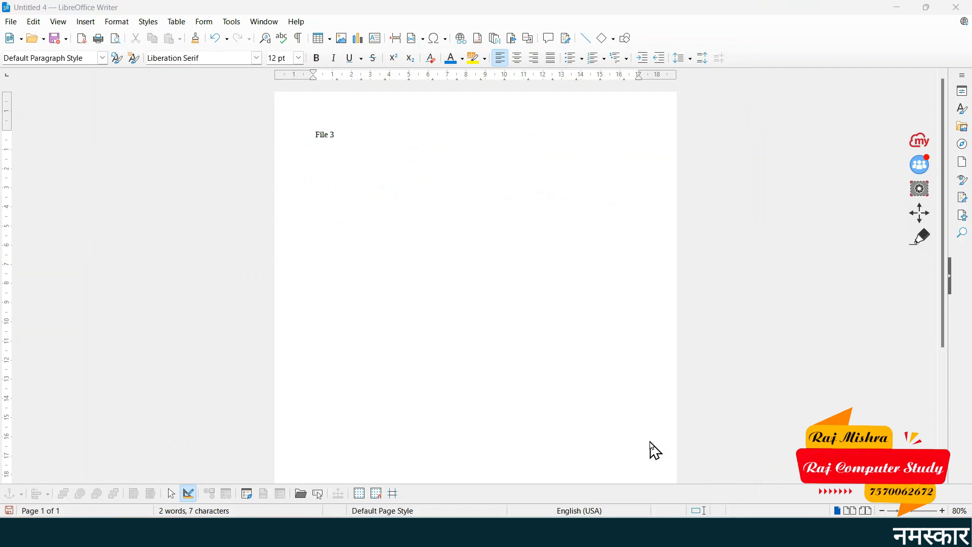
{"action": "key", "text": "ctrl+s"}
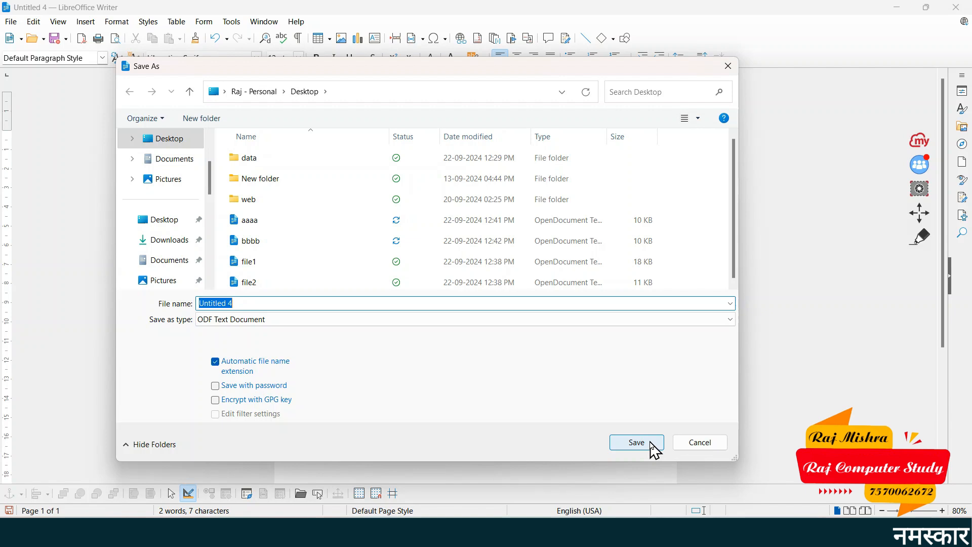
{"action": "type", "text": "file3"}
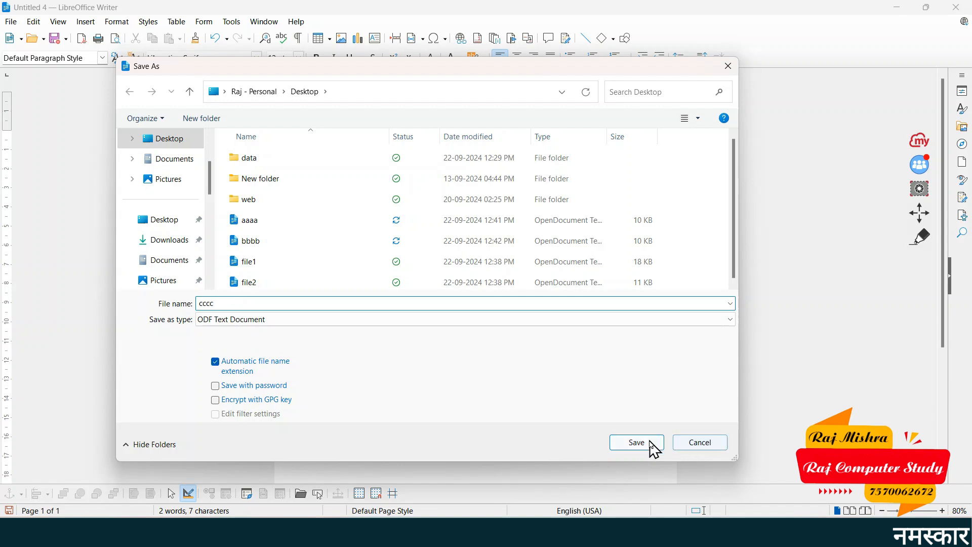
{"action": "left_click", "coordinate": [652, 446]}
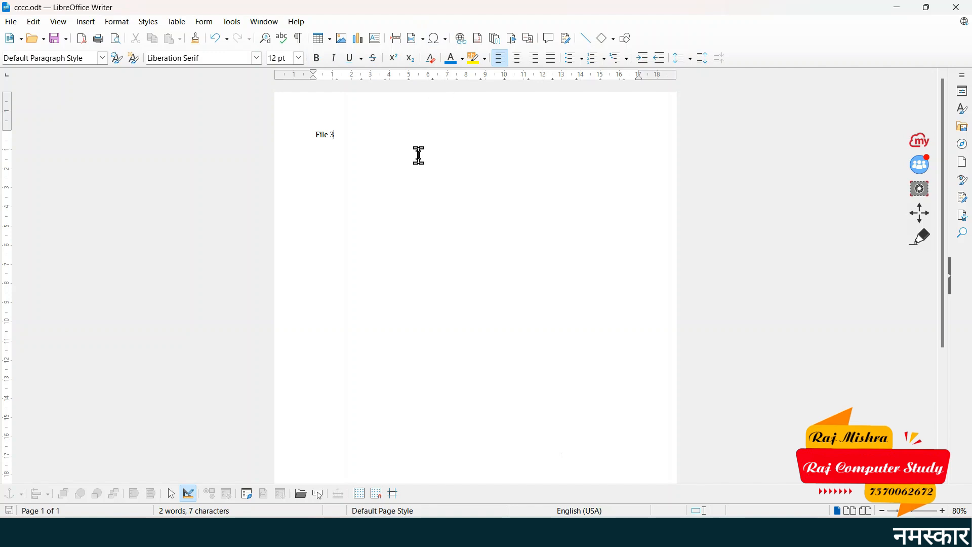
Bring up the File menu for cccc and dismiss it without choosing a command
{"action": "left_click", "coordinate": [11, 21]}
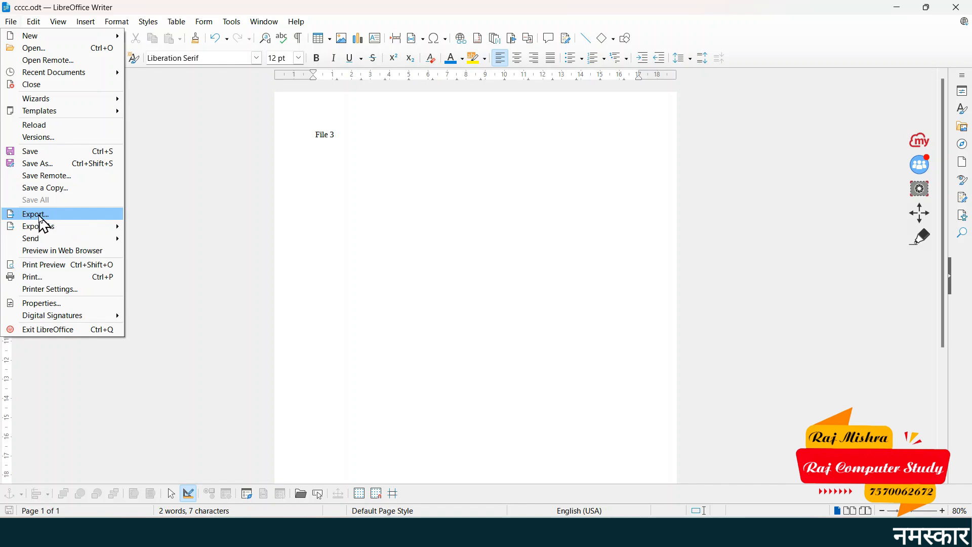
{"action": "left_click", "coordinate": [380, 167]}
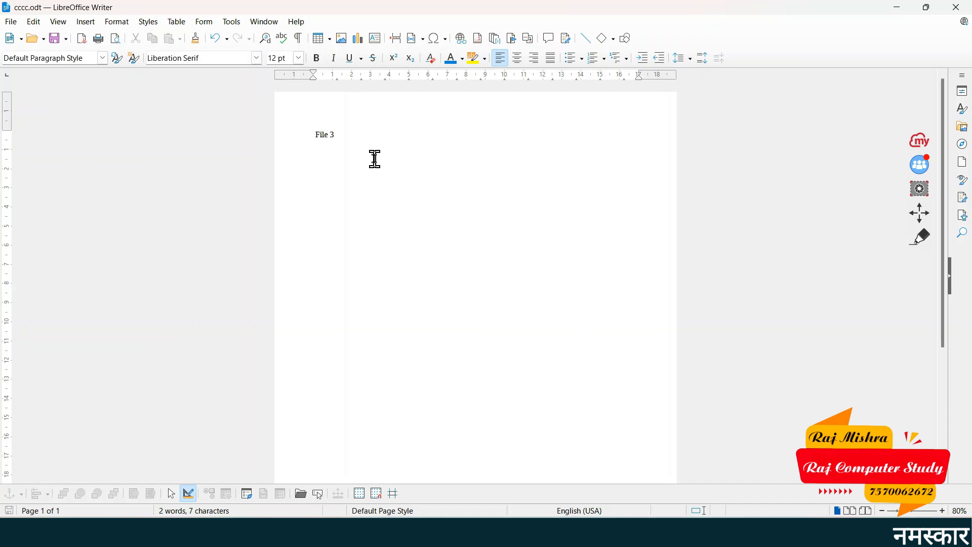
Export cccc to the Desktop as xyz with PDF - Portable Document Format as the type
{"action": "left_click", "coordinate": [11, 22]}
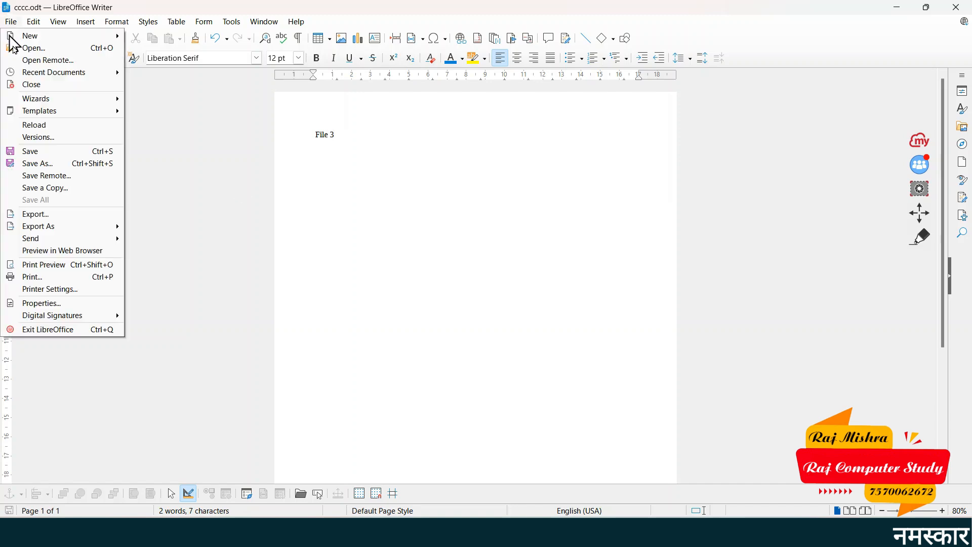
{"action": "left_click", "coordinate": [59, 216]}
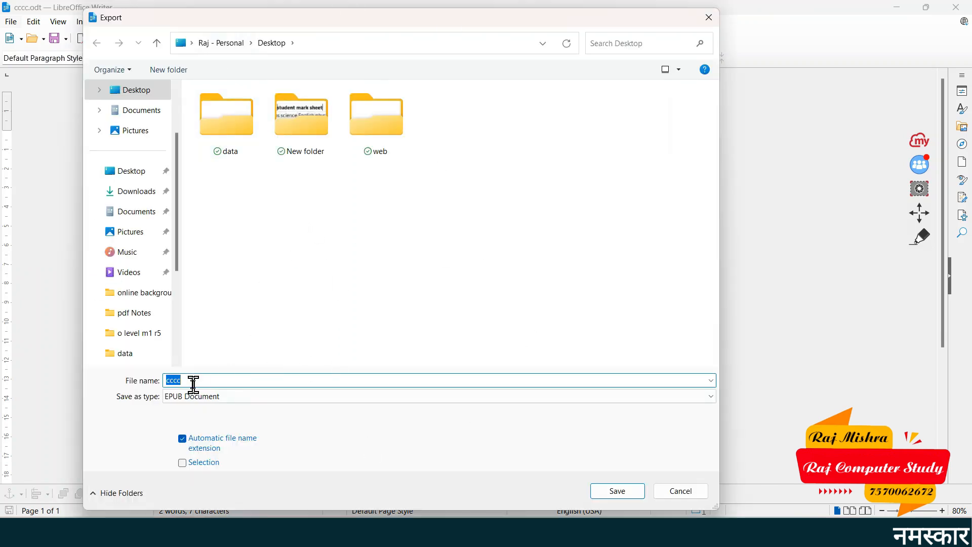
{"action": "left_click", "coordinate": [190, 384]}
{"action": "left_click_drag", "start_coordinate": [225, 380], "coordinate": [151, 381]}
{"action": "type", "text": "xyz"}
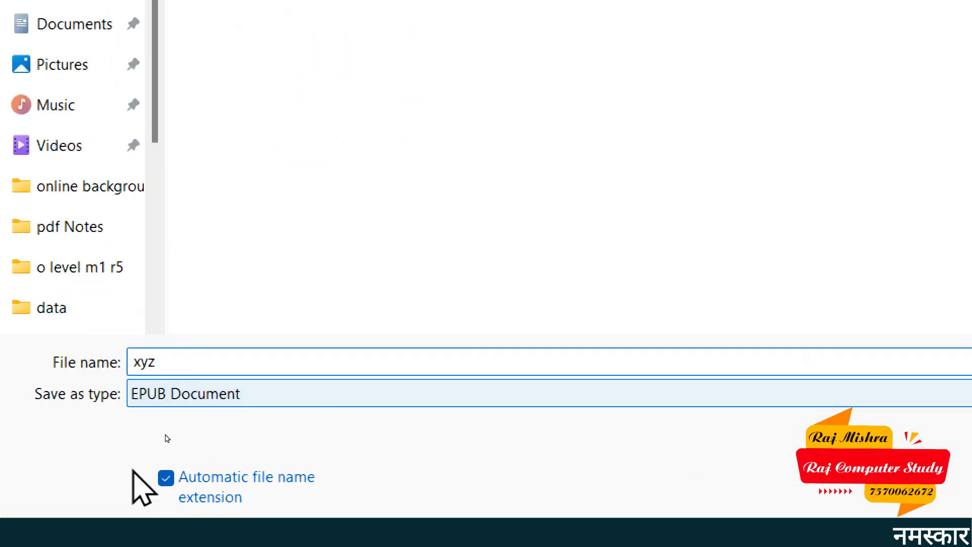
{"action": "left_click", "coordinate": [200, 397]}
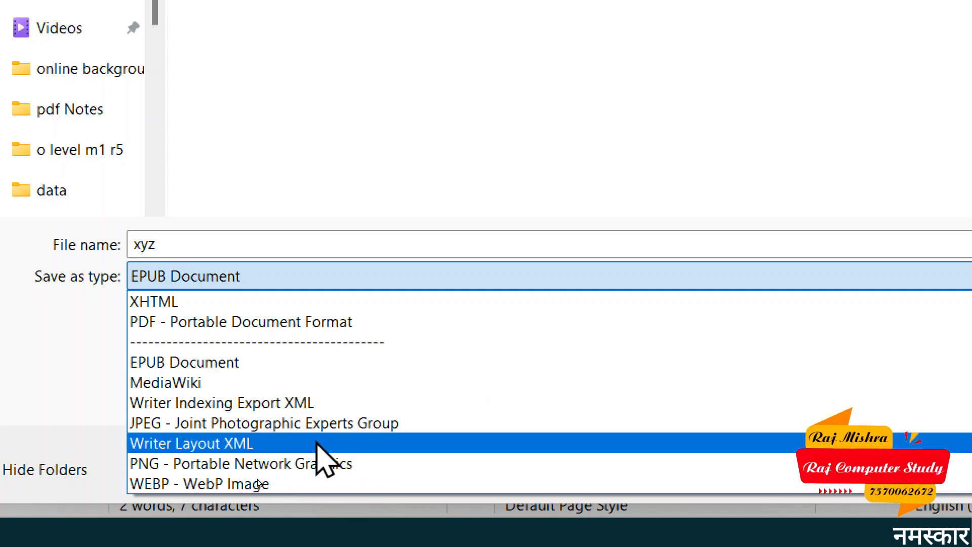
{"action": "left_click", "coordinate": [228, 320]}
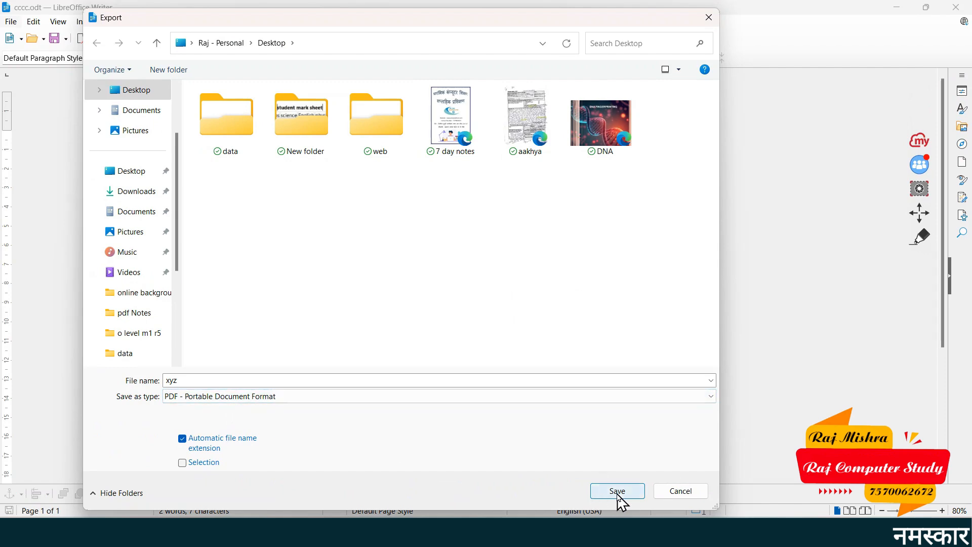
{"action": "left_click", "coordinate": [618, 493]}
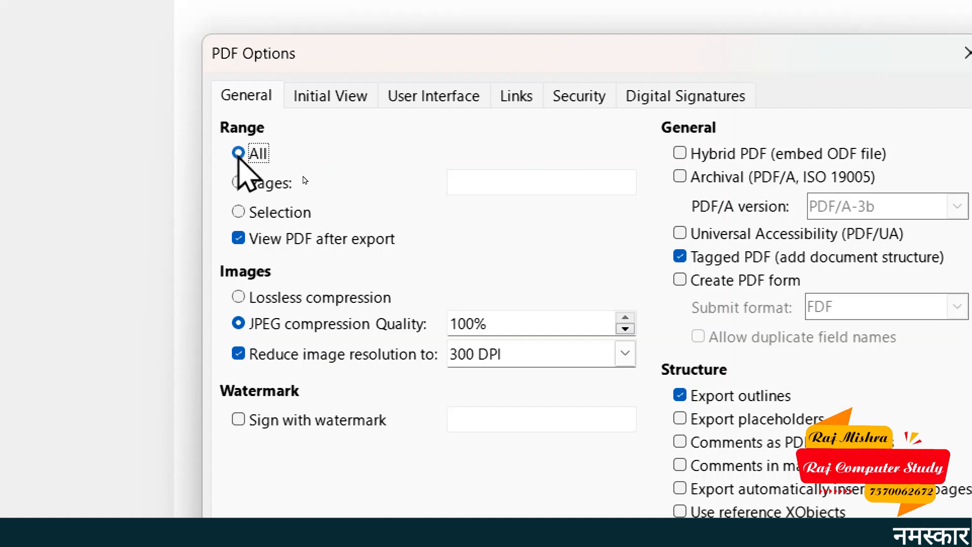
Try a 10-50 page range, switch the range to Selection, and export the PDF
{"action": "left_click", "coordinate": [256, 189]}
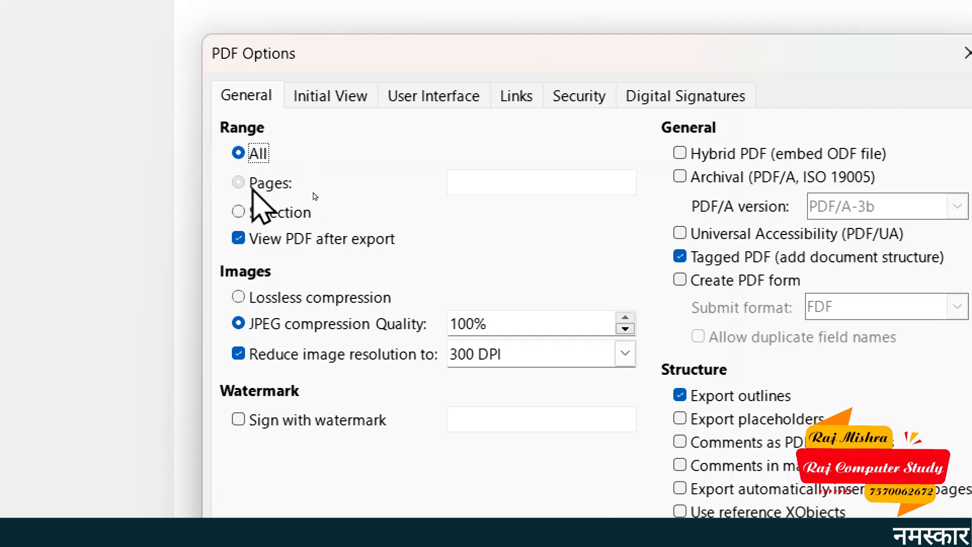
{"action": "type", "text": "10"}
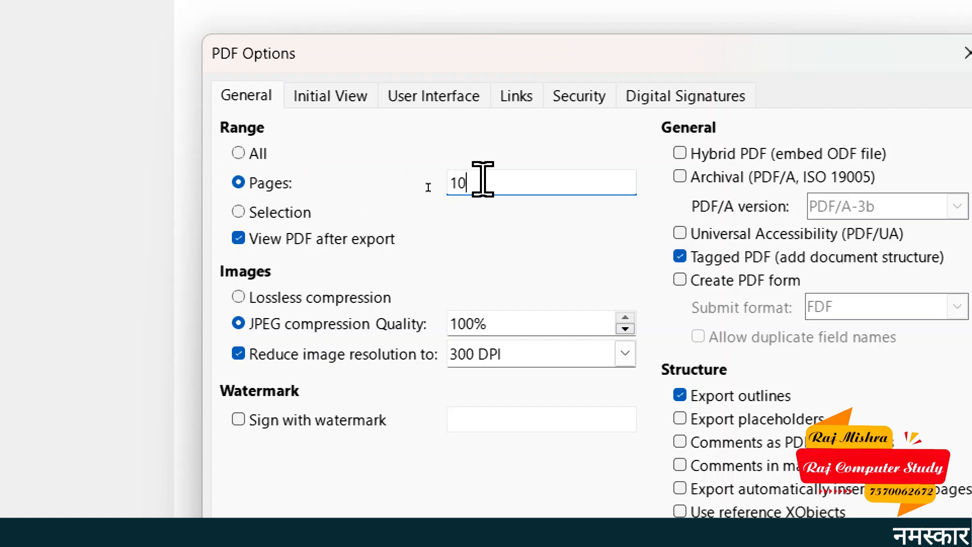
{"action": "type", "text": "-50"}
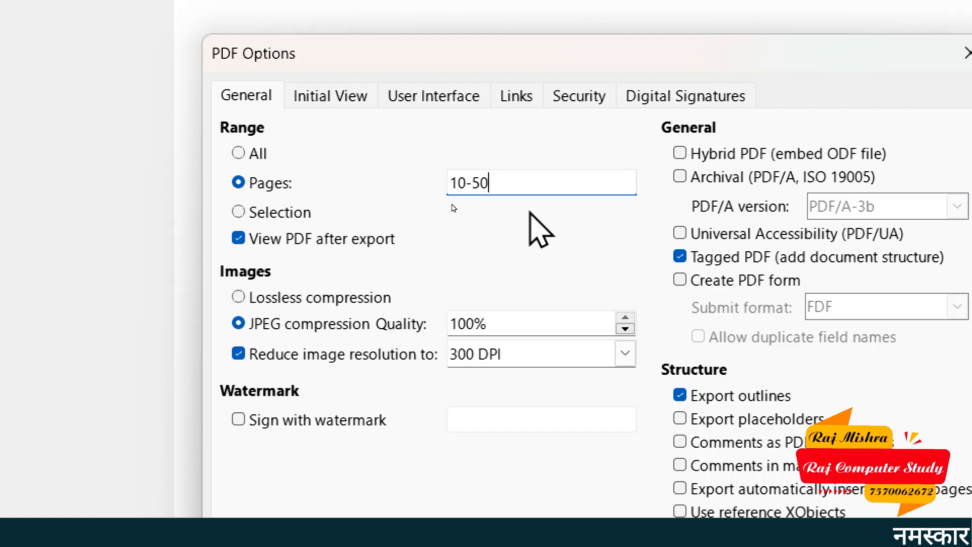
{"action": "left_click", "coordinate": [278, 214]}
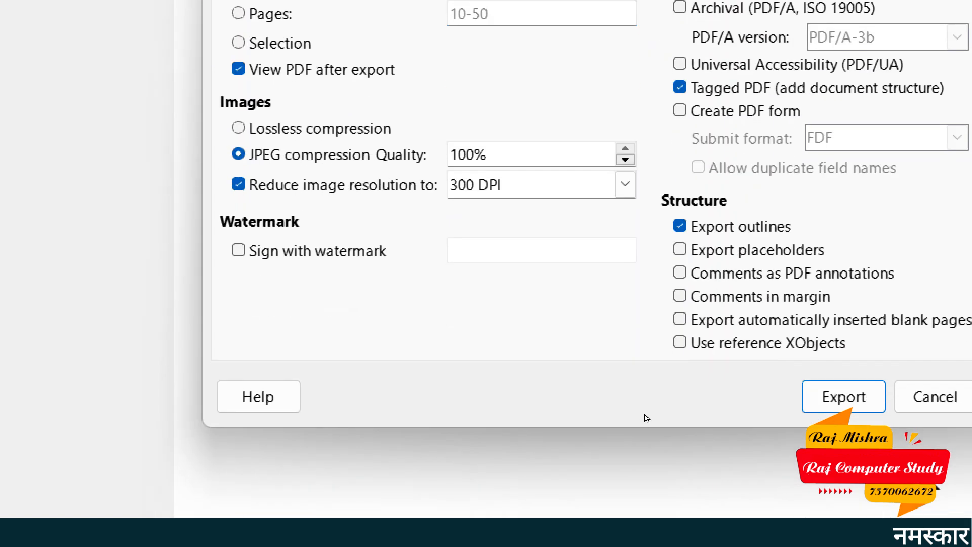
{"action": "left_click", "coordinate": [852, 400]}
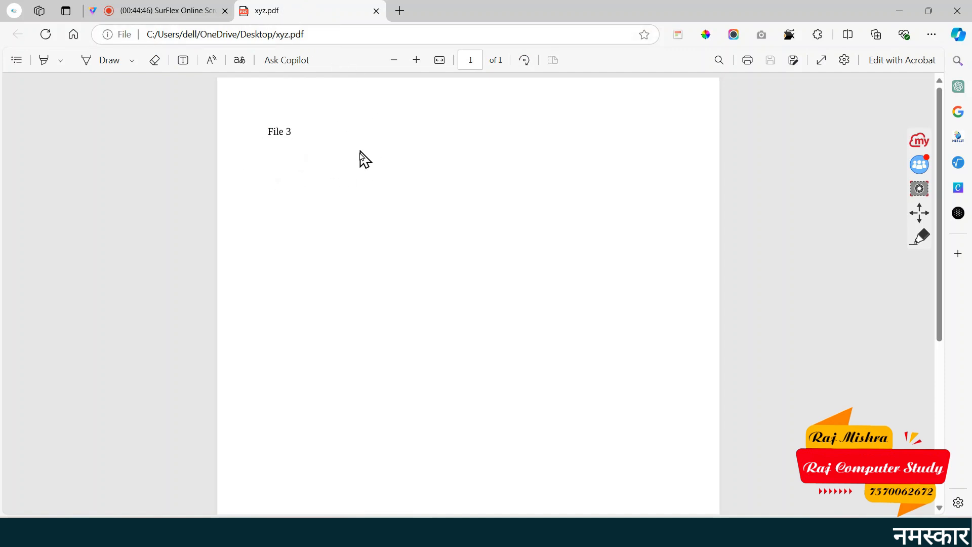
Minimize Edge to return to cccc.odt in Writer
{"action": "left_click", "coordinate": [901, 11]}
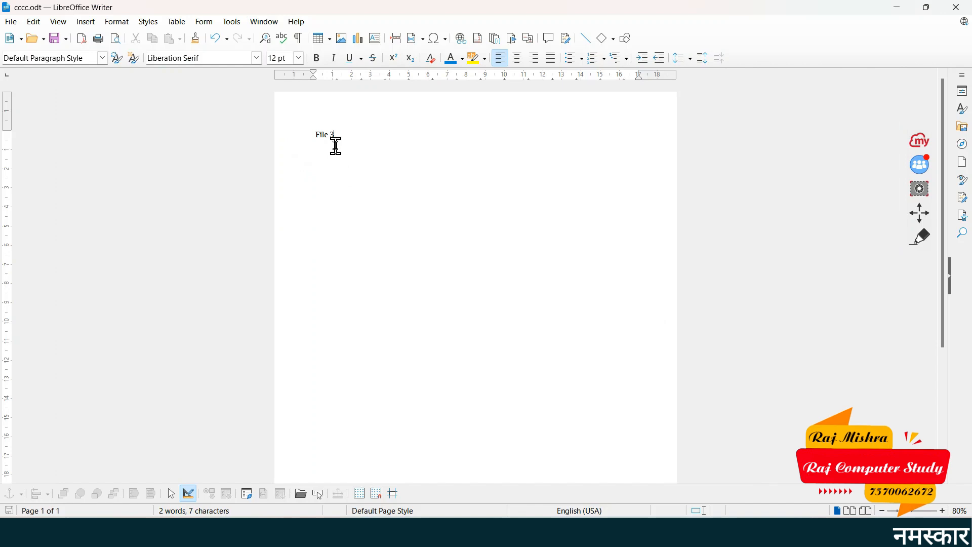
Show the File menu's Export As and Send submenus, including email as Word or PDF
{"action": "left_click", "coordinate": [11, 22]}
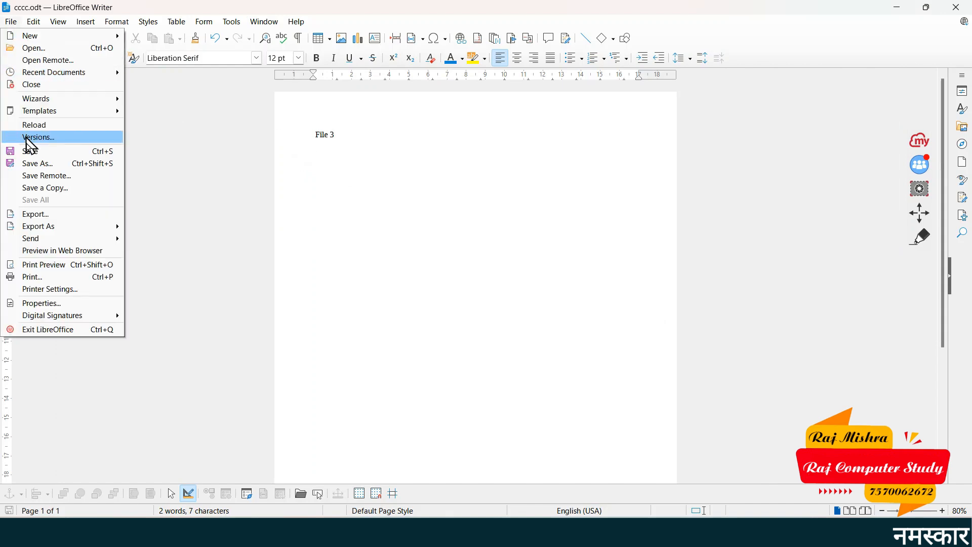
{"action": "mouse_move", "coordinate": [46, 228]}
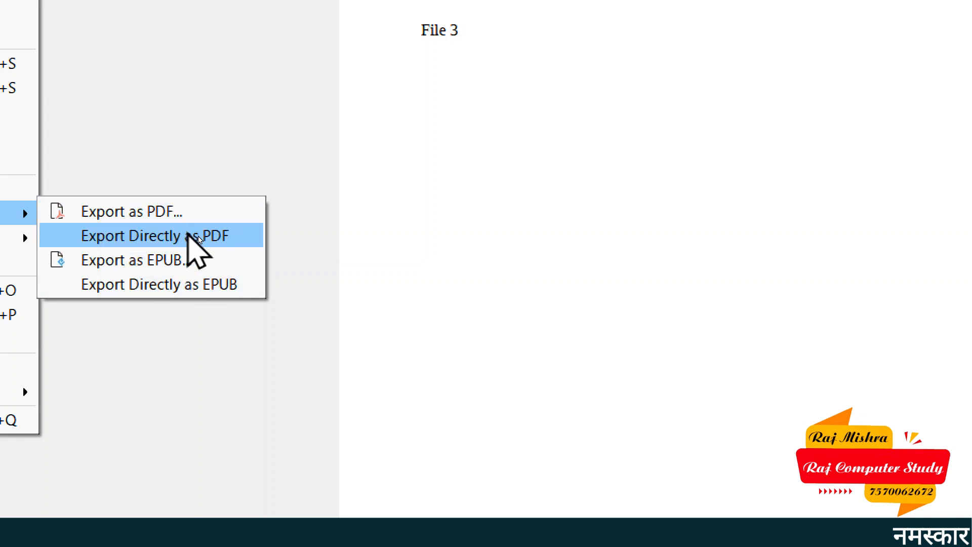
{"action": "mouse_move", "coordinate": [15, 237]}
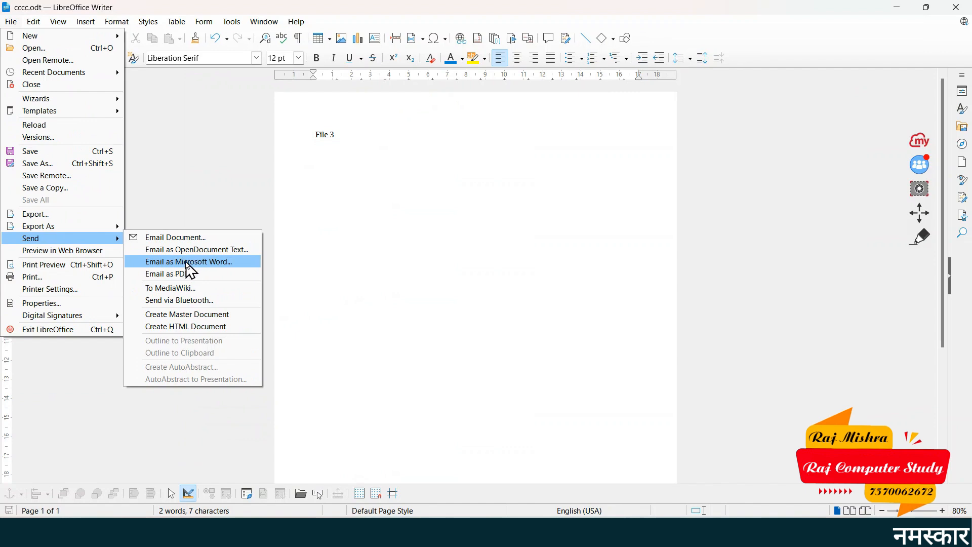
{"action": "left_click", "coordinate": [181, 264]}
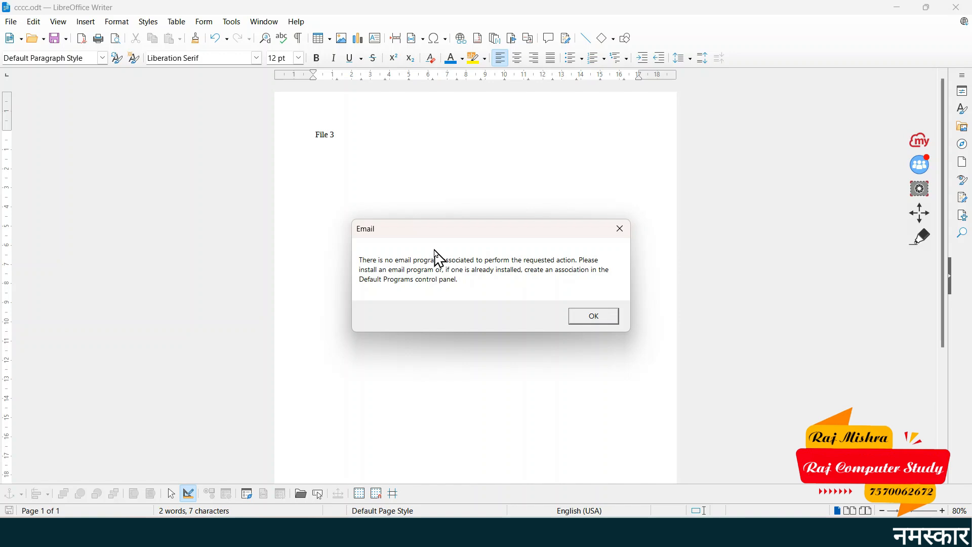
{"action": "left_click", "coordinate": [593, 316]}
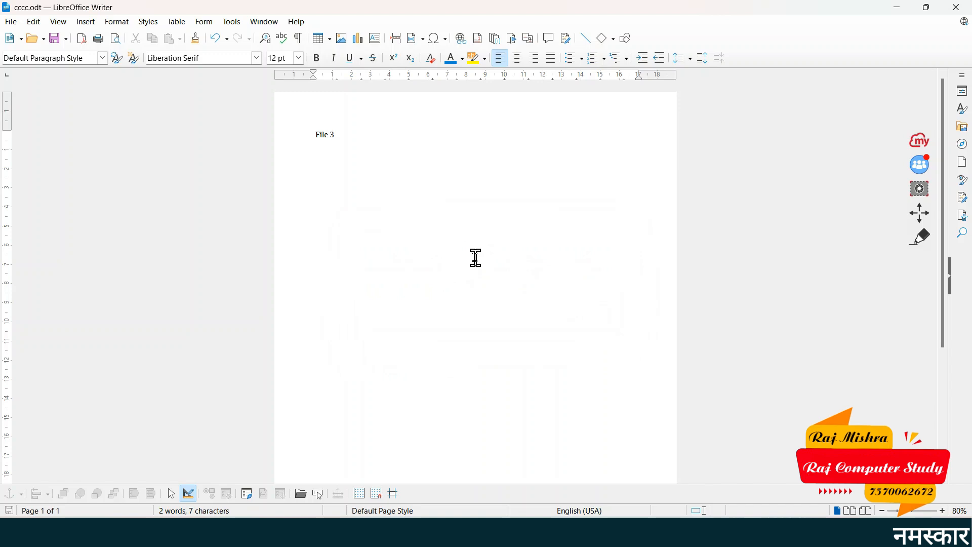
{"action": "left_click", "coordinate": [14, 23]}
{"action": "mouse_move", "coordinate": [90, 242]}
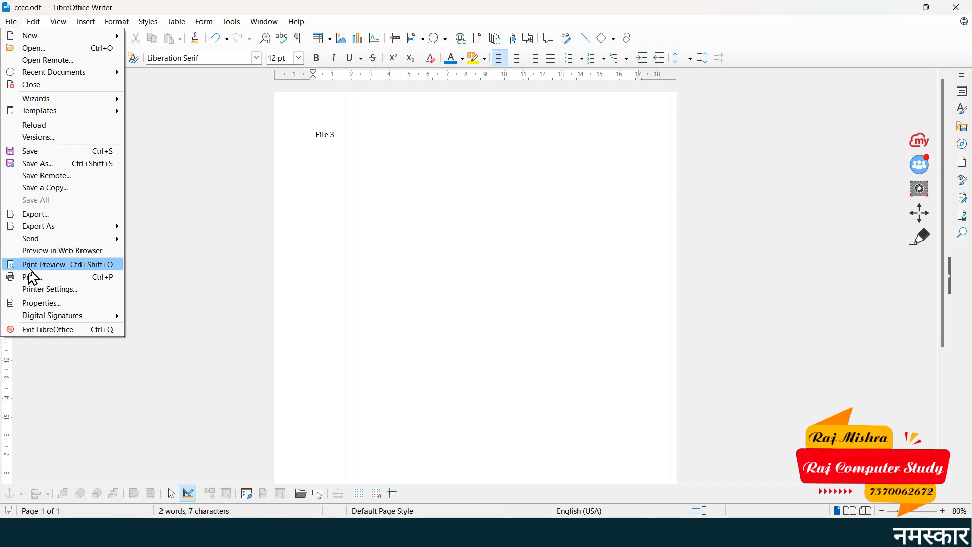
{"action": "left_click", "coordinate": [65, 252]}
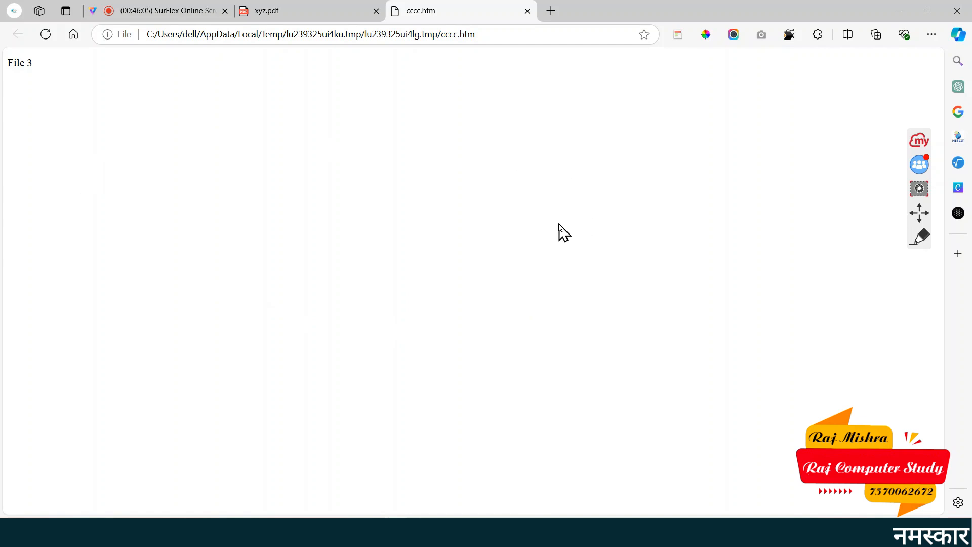
{"action": "left_click", "coordinate": [902, 15]}
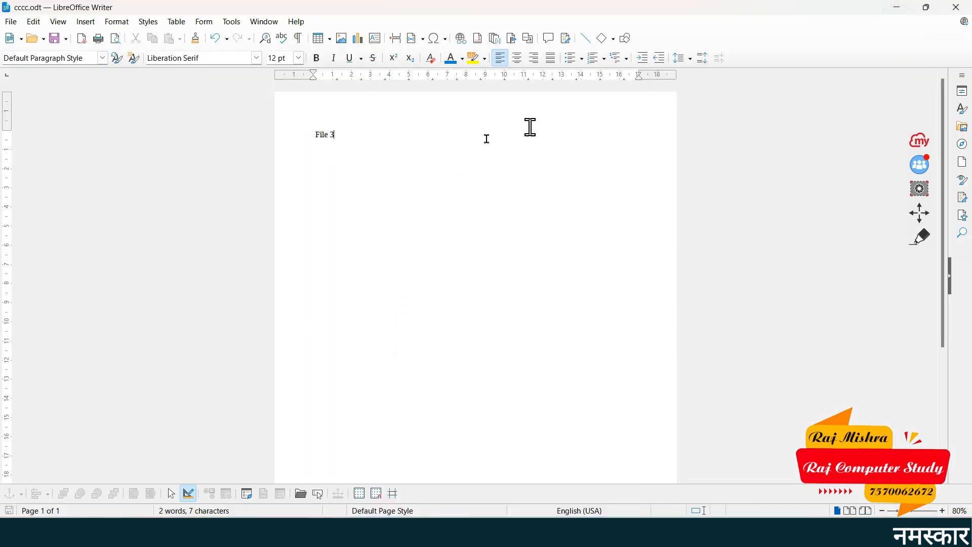
{"action": "left_click", "coordinate": [11, 23]}
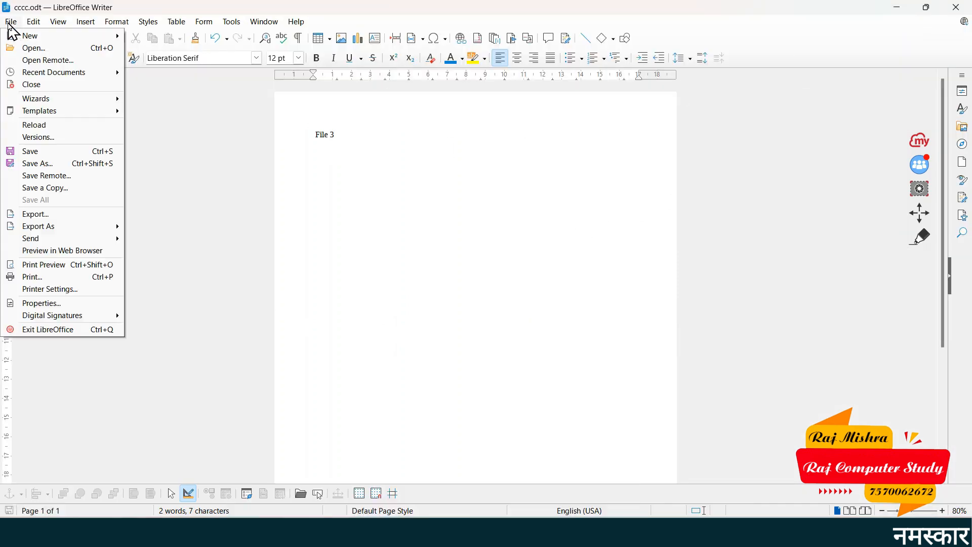
Open Print Preview of the File 3 page and zoom in on it
{"action": "left_click", "coordinate": [53, 268]}
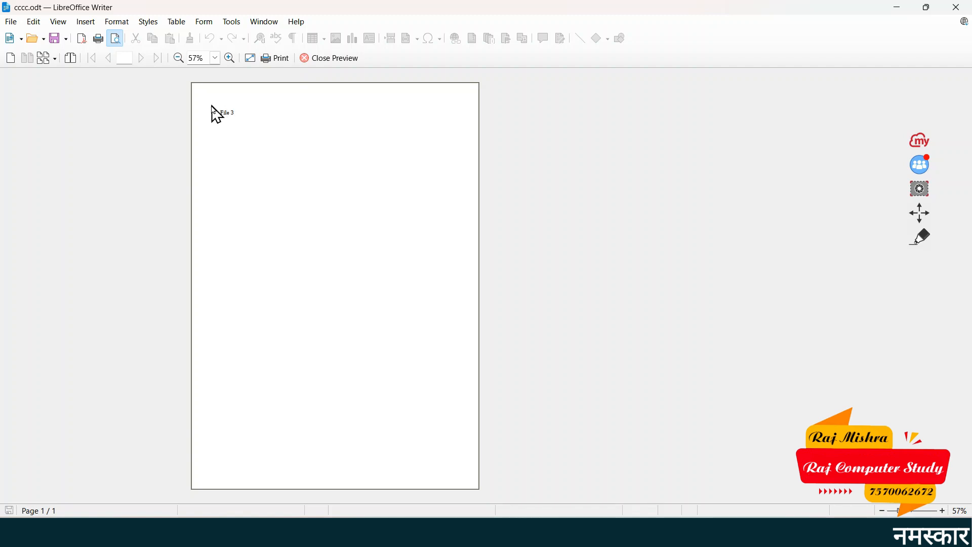
{"action": "left_click", "coordinate": [229, 58]}
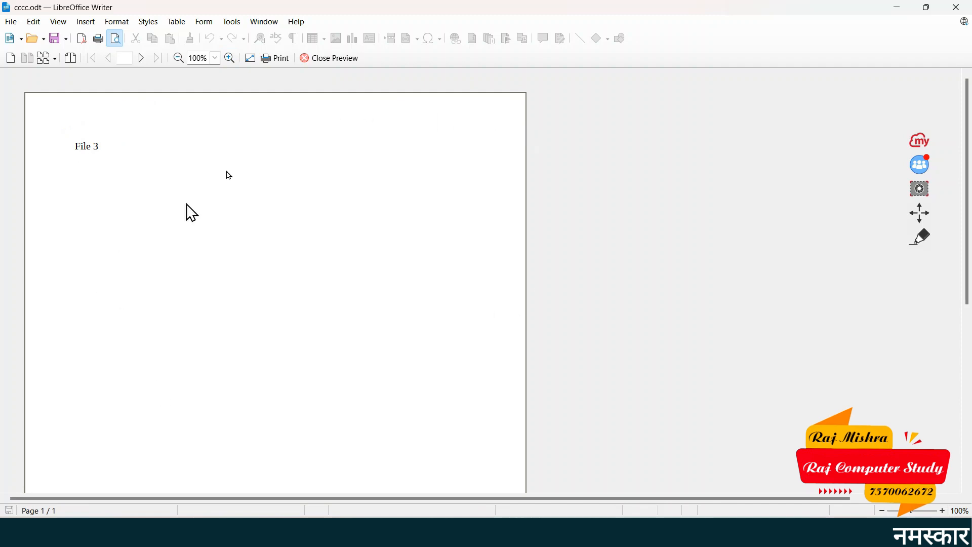
{"action": "left_click", "coordinate": [6, 22]}
In the Print dialog, keep Canon G3010 series, limit pages to 1, and check copies
{"action": "left_click", "coordinate": [73, 287]}
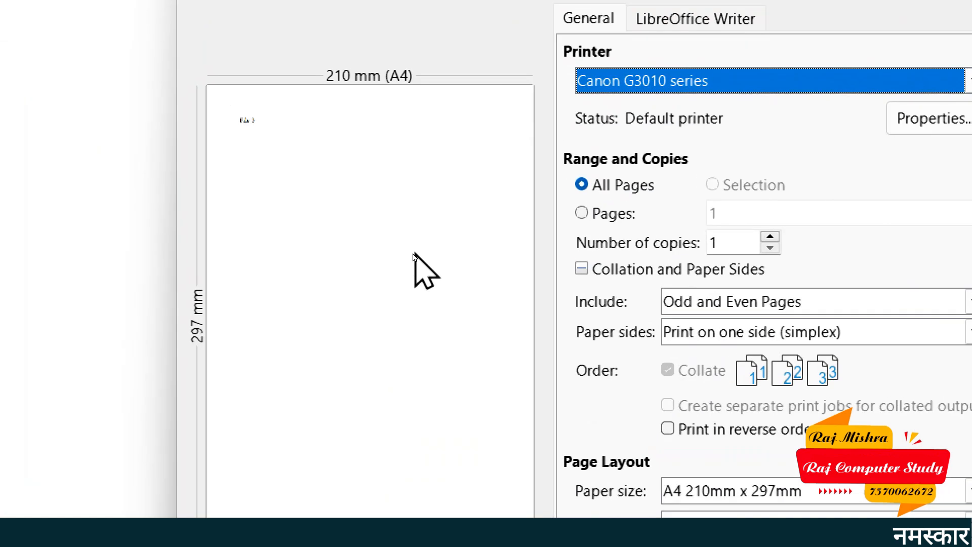
{"action": "left_click", "coordinate": [726, 85]}
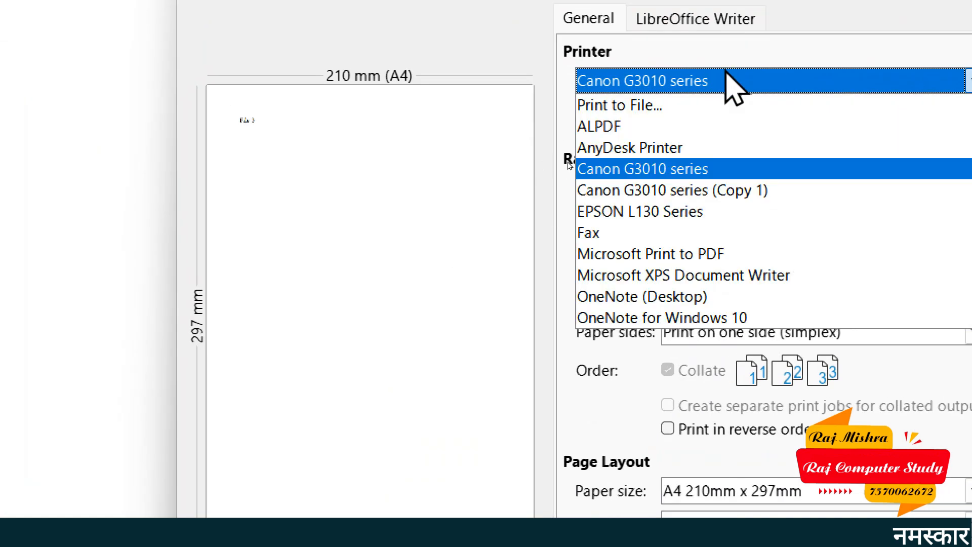
{"action": "left_click", "coordinate": [707, 175]}
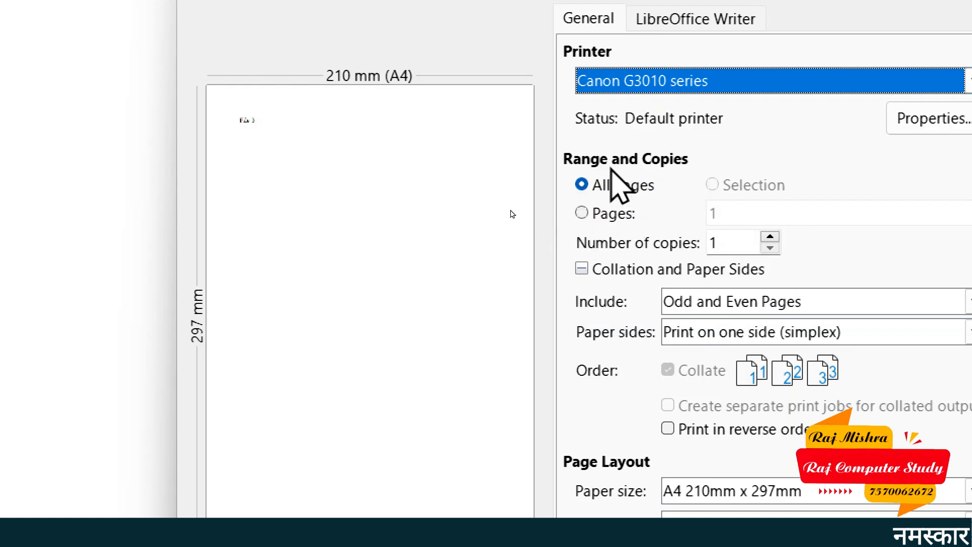
{"action": "left_click", "coordinate": [619, 214]}
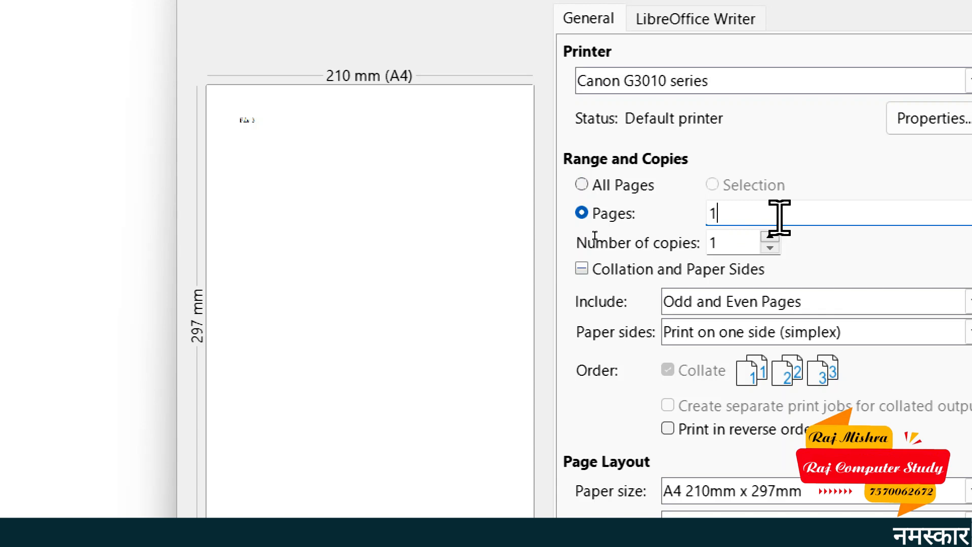
{"action": "left_click", "coordinate": [728, 241]}
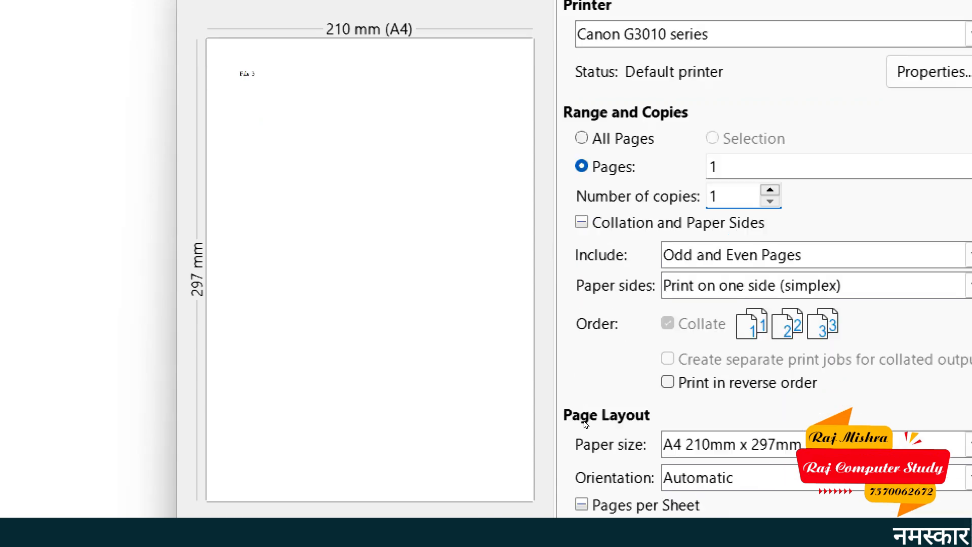
Keep A4 paper, switch orientation to Landscape and back to Portrait, then cancel printing
{"action": "left_click", "coordinate": [710, 271]}
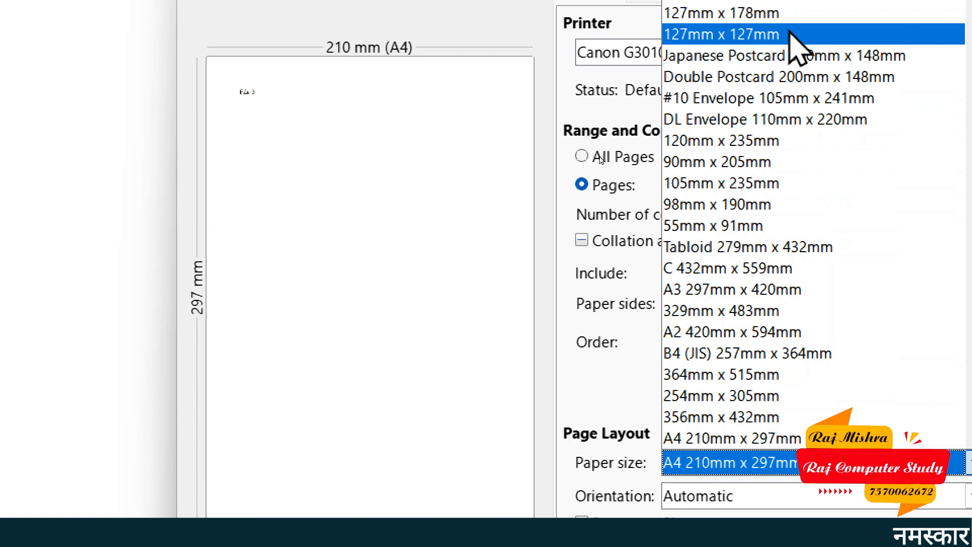
{"action": "left_click", "coordinate": [787, 438]}
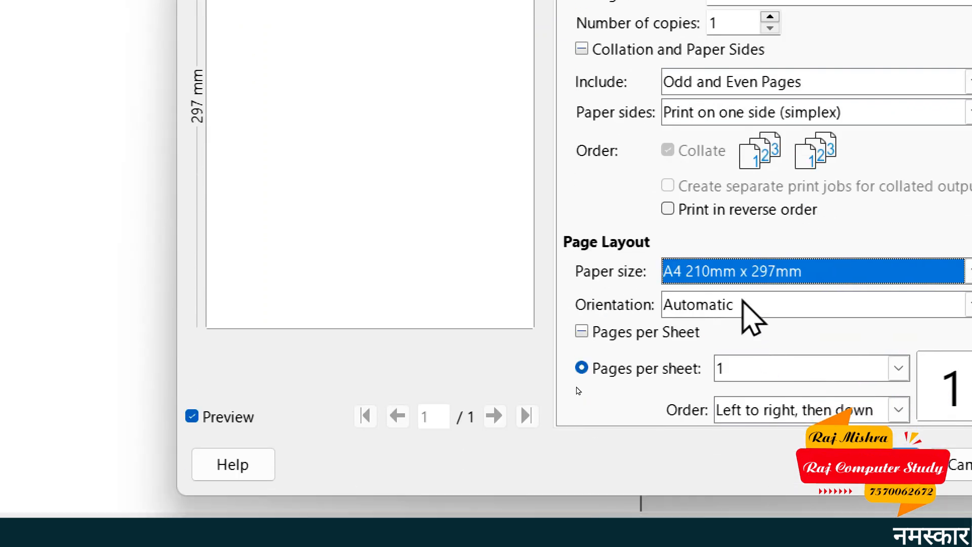
{"action": "left_click", "coordinate": [742, 301]}
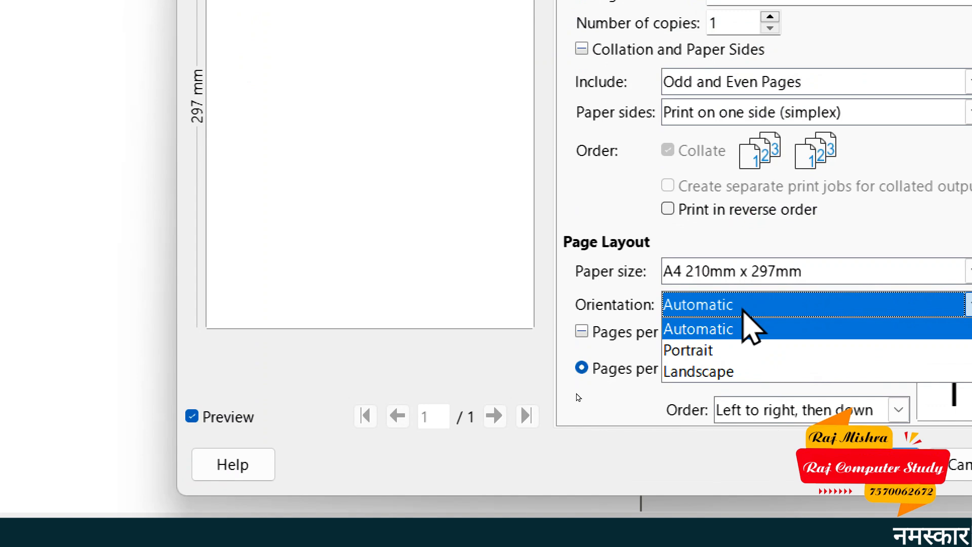
{"action": "left_click", "coordinate": [749, 375]}
{"action": "left_click", "coordinate": [740, 308]}
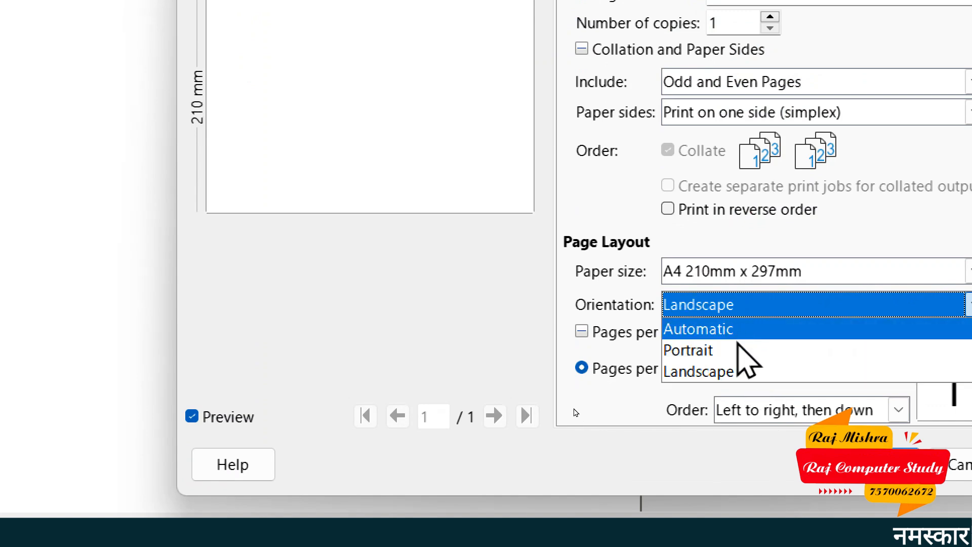
{"action": "left_click", "coordinate": [740, 352]}
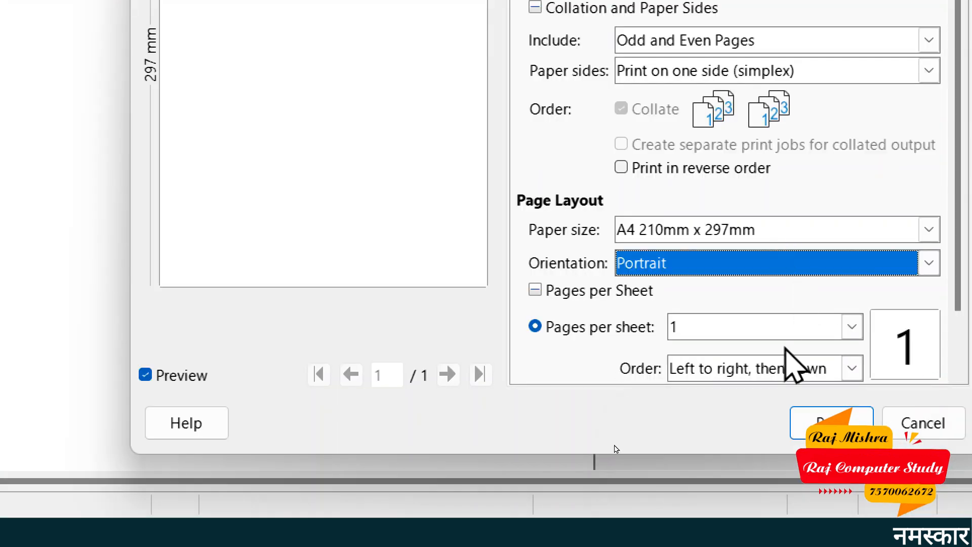
{"action": "left_click", "coordinate": [913, 426]}
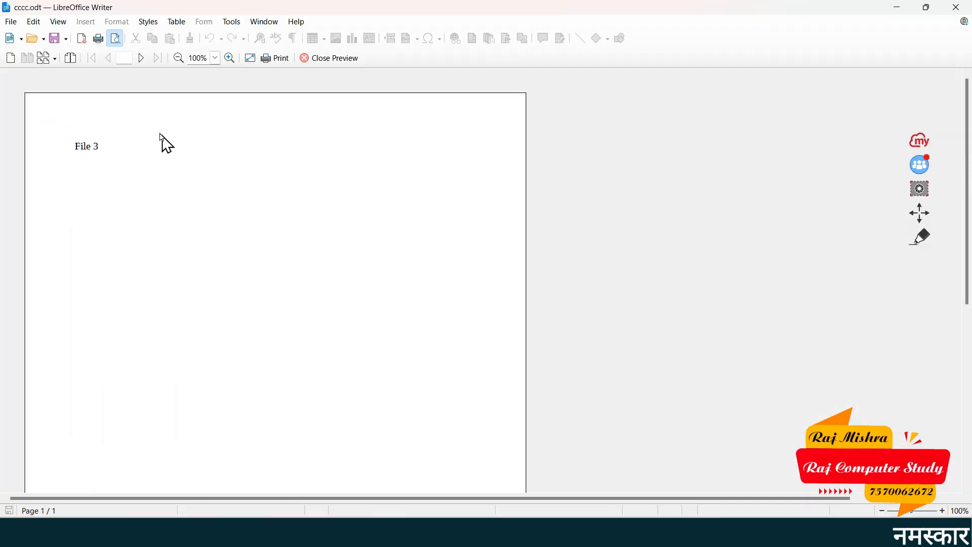
{"action": "left_click", "coordinate": [11, 21]}
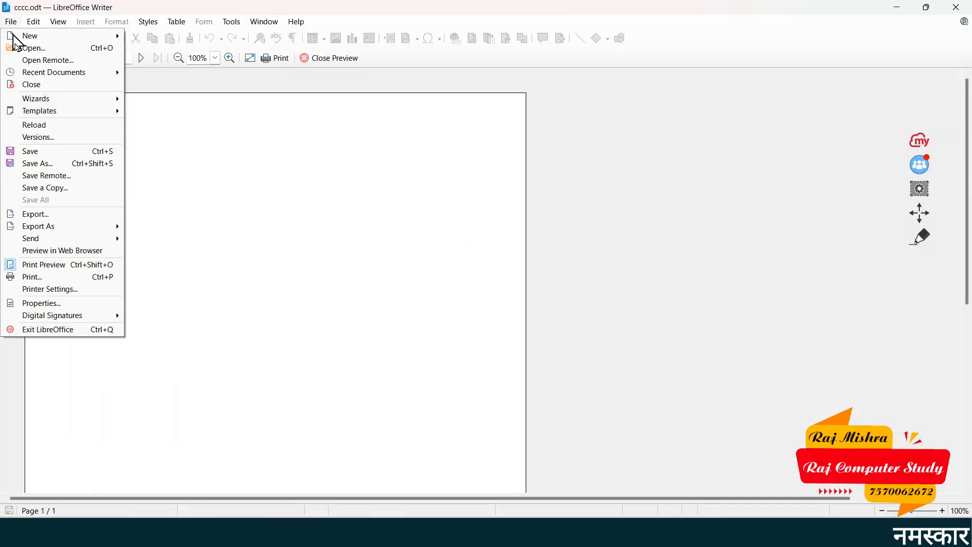
{"action": "left_click", "coordinate": [60, 294]}
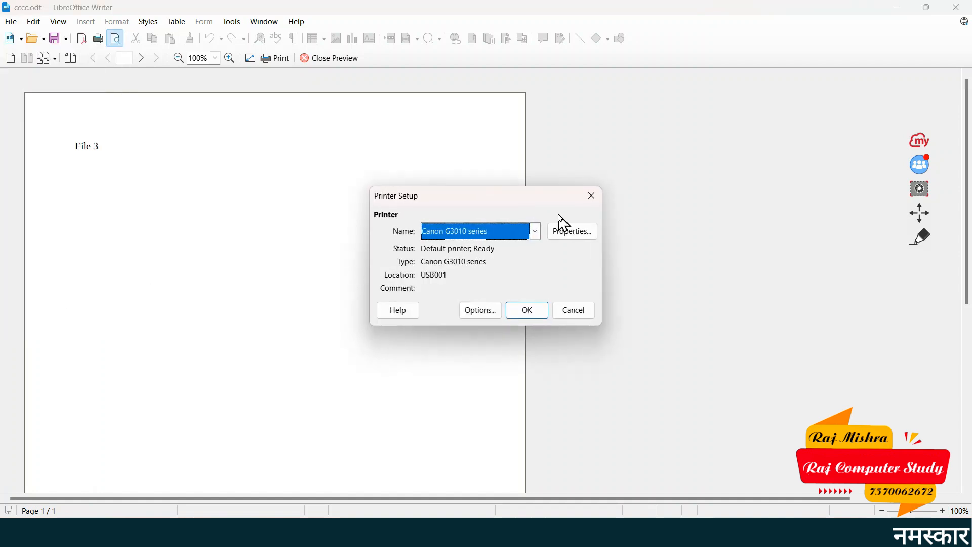
{"action": "left_click", "coordinate": [588, 202]}
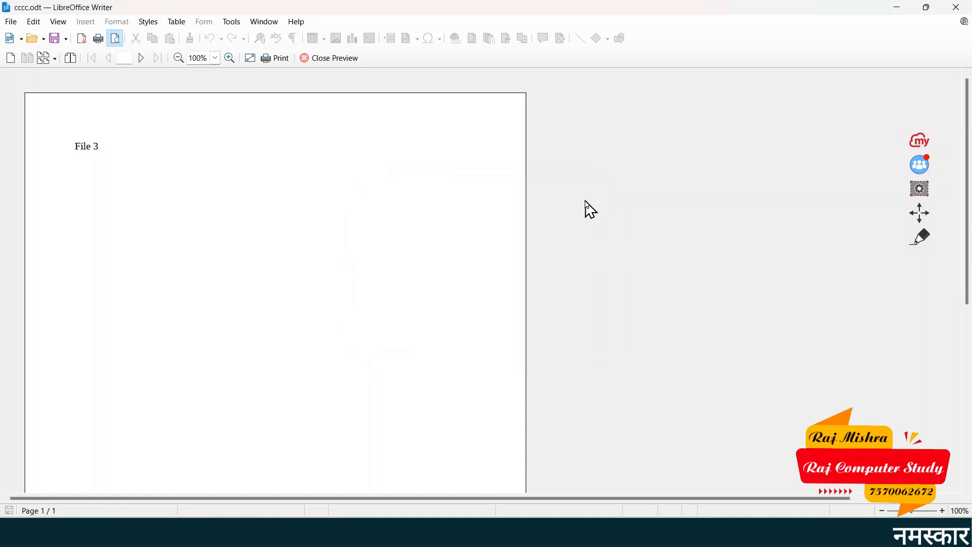
{"action": "left_click", "coordinate": [11, 22]}
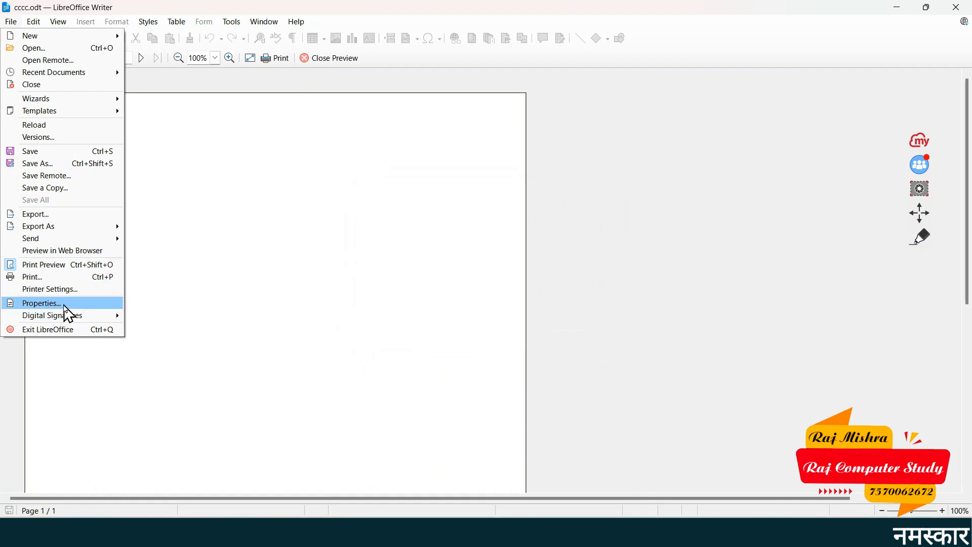
{"action": "left_click", "coordinate": [65, 307]}
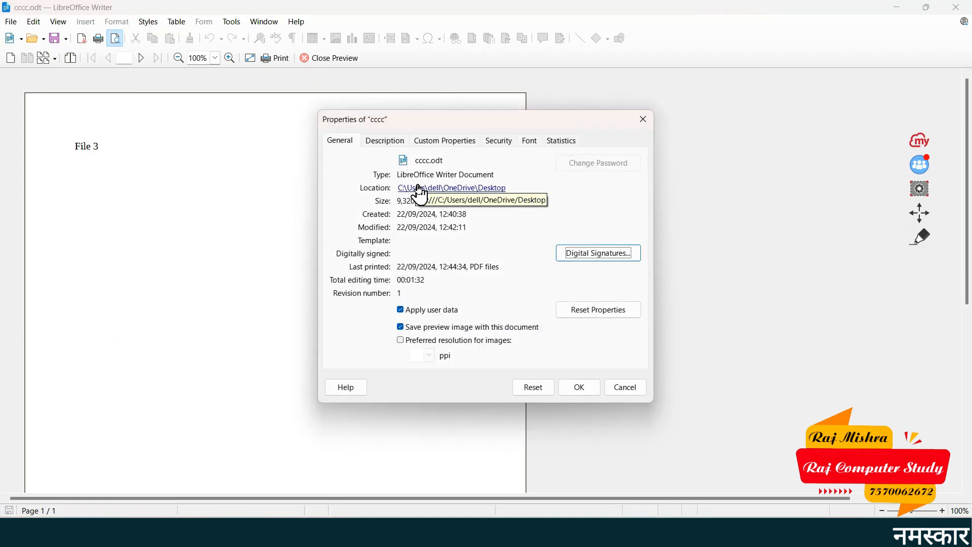
{"action": "left_click", "coordinate": [529, 142]}
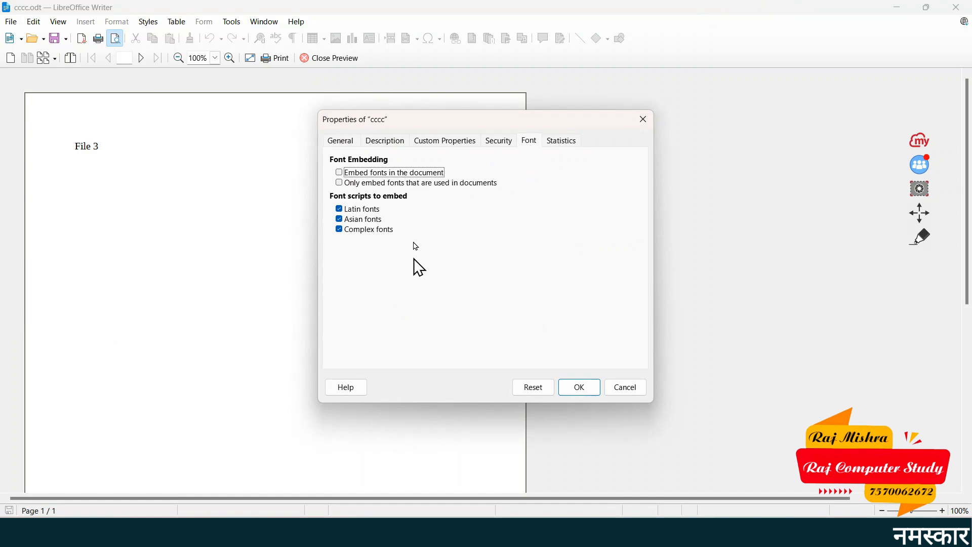
{"action": "left_click", "coordinate": [340, 141]}
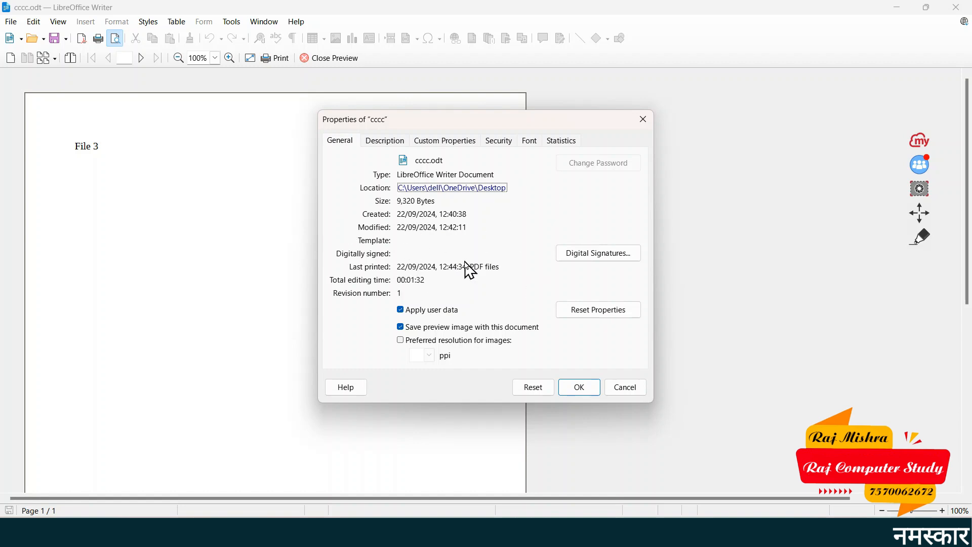
{"action": "left_click", "coordinate": [624, 390]}
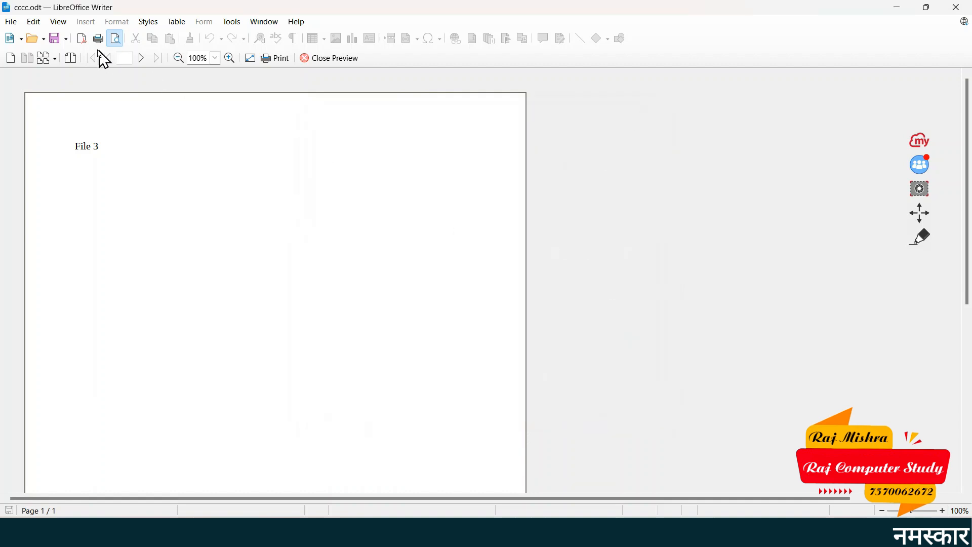
Choose Exit LibreOffice from the File menu to close the application
{"action": "left_click", "coordinate": [11, 21]}
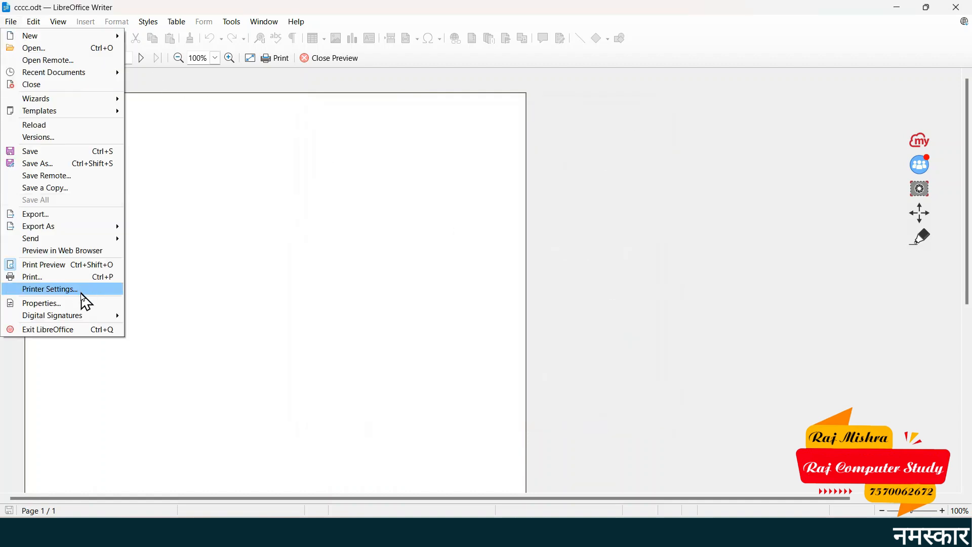
{"action": "mouse_move", "coordinate": [91, 318]}
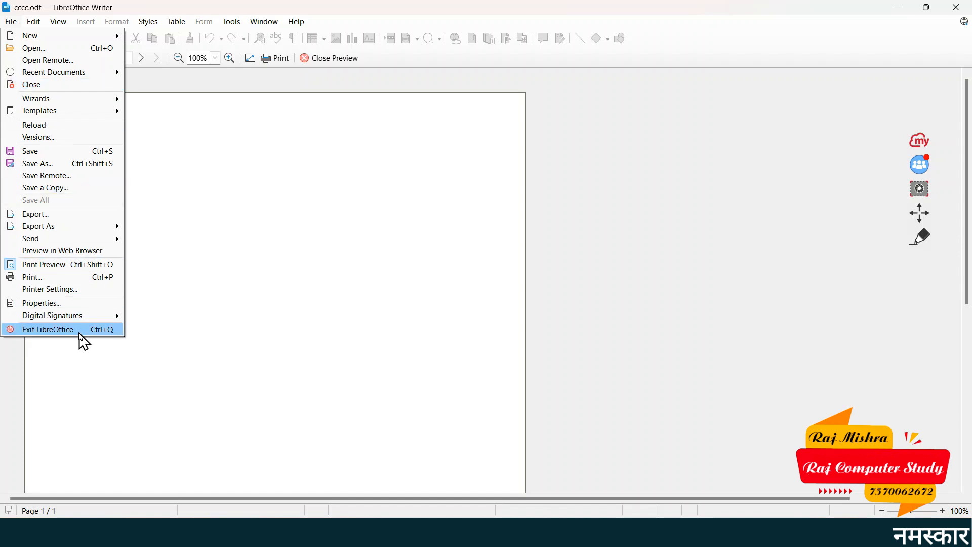
{"action": "left_click", "coordinate": [79, 333]}
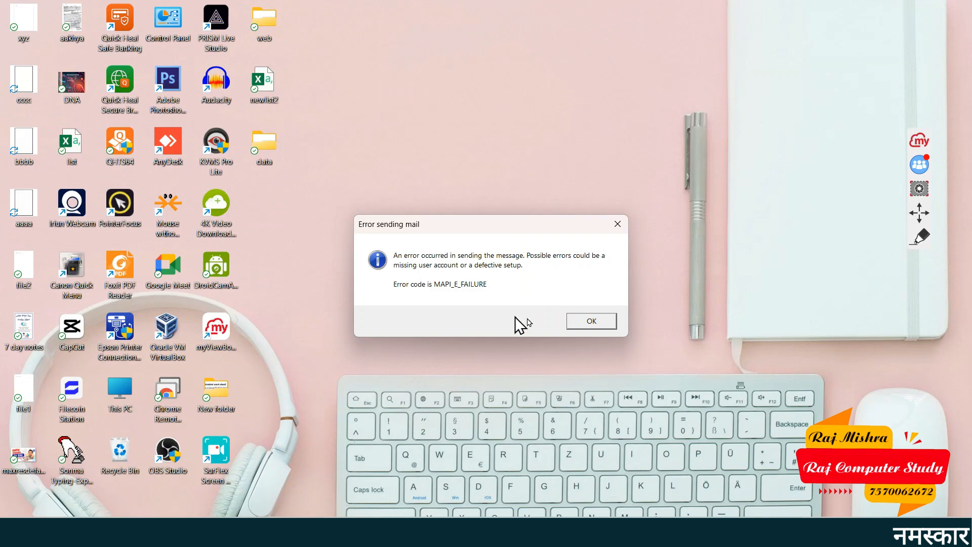
Dismiss the mail error, relaunch Writer with swriter from Run, and briefly view the Edit menu
{"action": "left_click", "coordinate": [588, 323]}
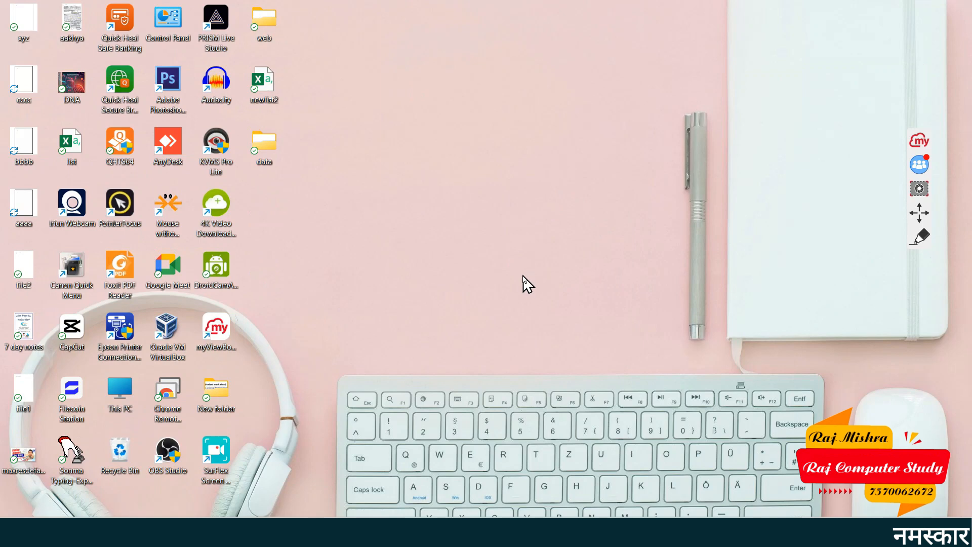
{"action": "key", "text": "super+r"}
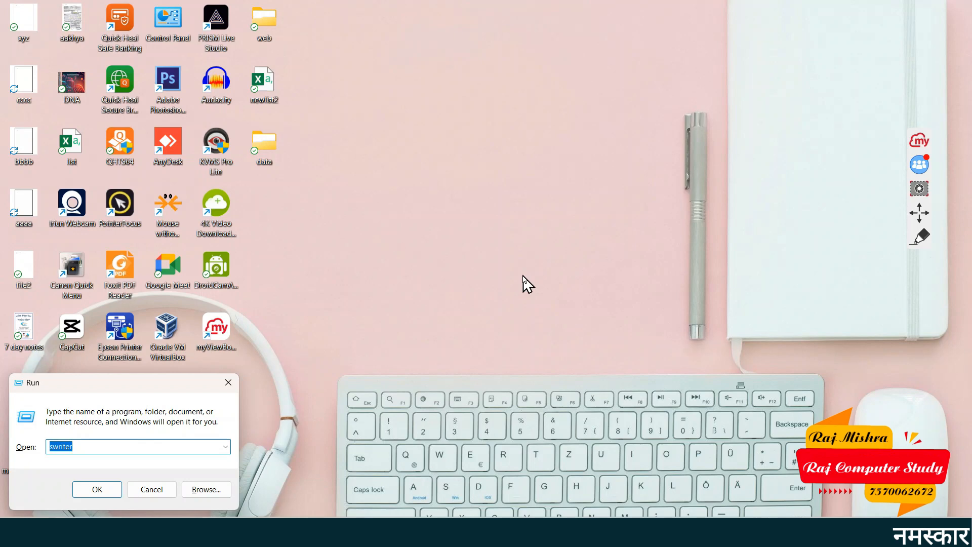
{"action": "key", "text": "Return"}
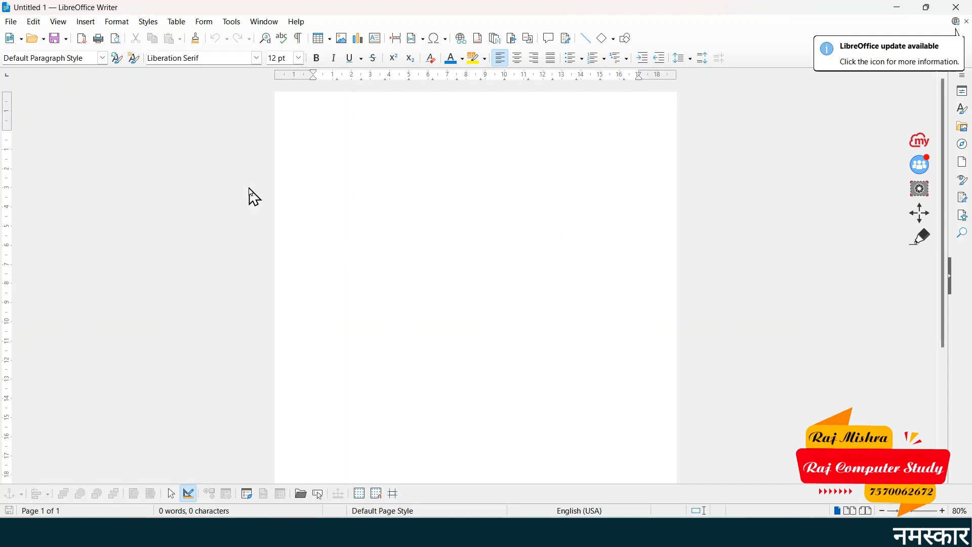
{"action": "left_click", "coordinate": [35, 24]}
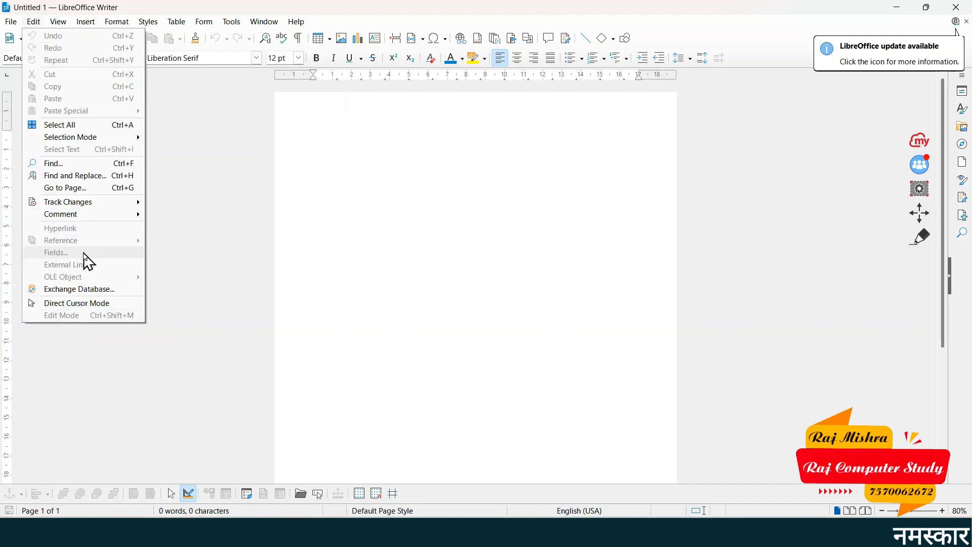
{"action": "left_click", "coordinate": [515, 275]}
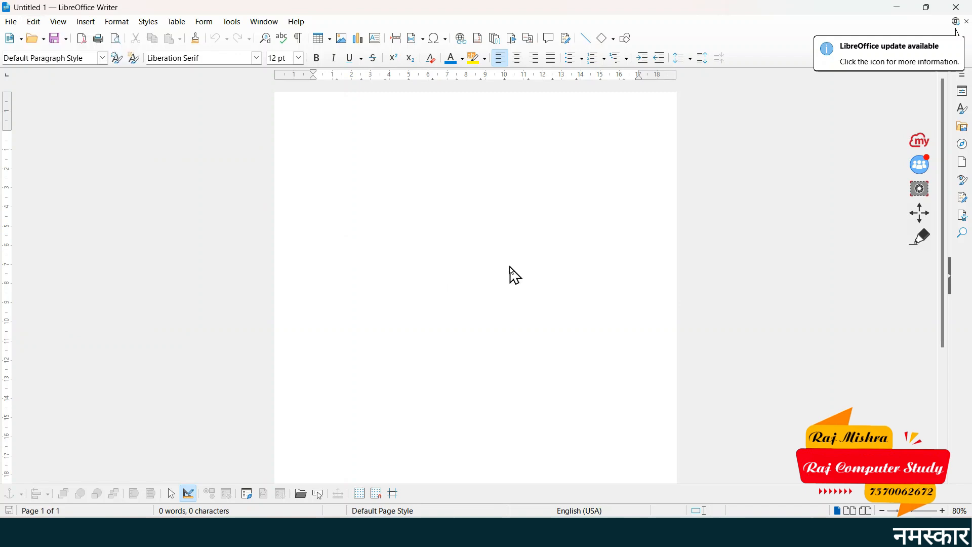